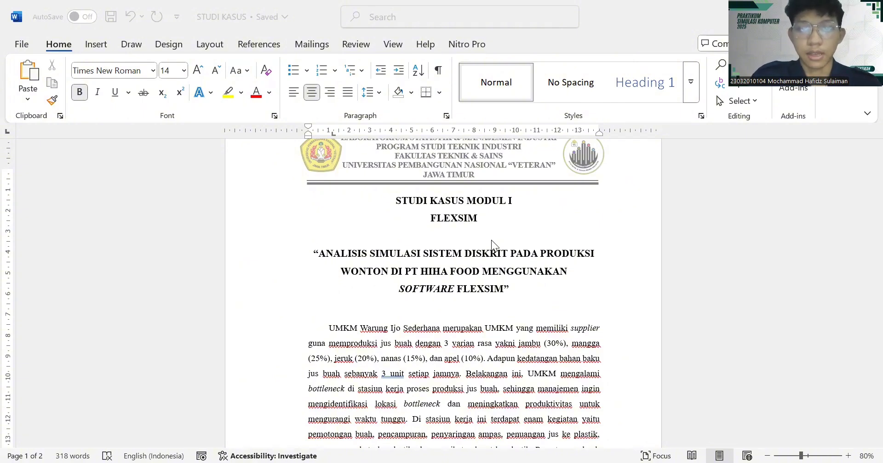
Correct the number of juice variants in the case study's first paragraph to 5.
scroll(491, 240, "down", 3)
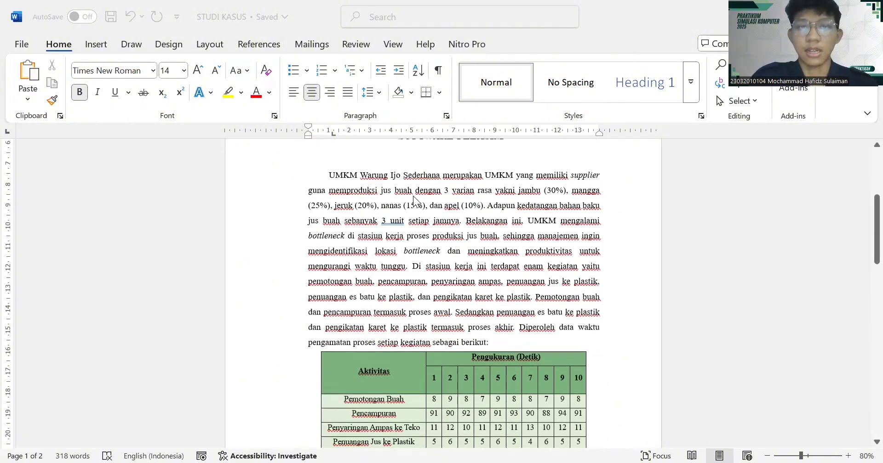
scroll(414, 201, "up", 1)
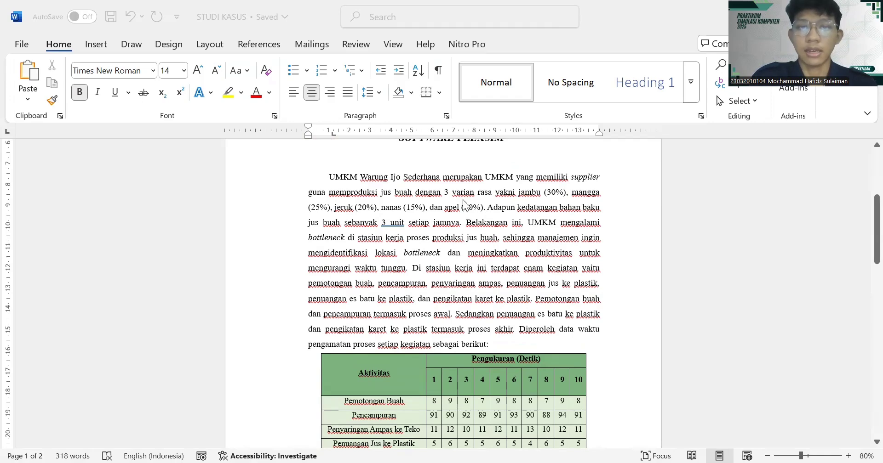
left_click(449, 192)
key("BackSpace")
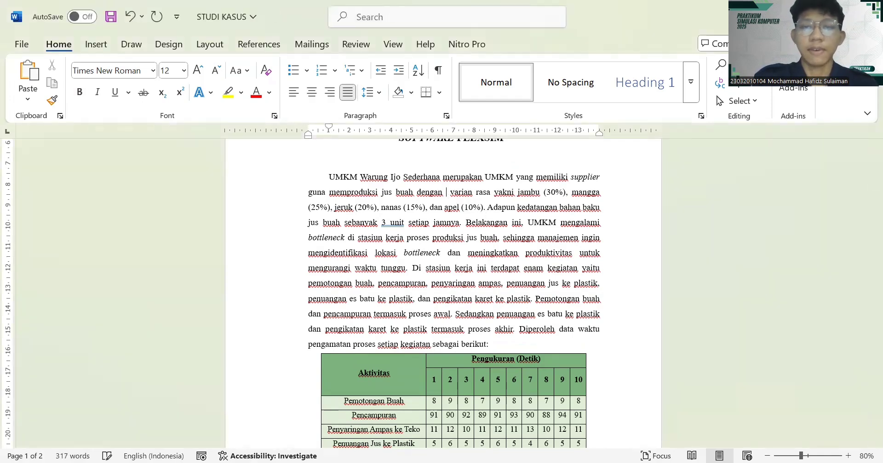
type("5")
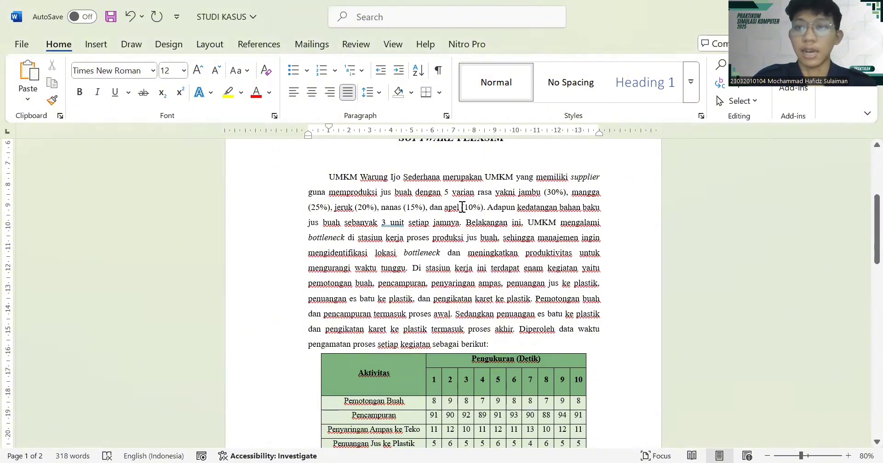
Read through the case study's process description, activity time measurement table, and operating hours on both pages.
scroll(496, 229, "down", 2)
scroll(515, 221, "up", 1)
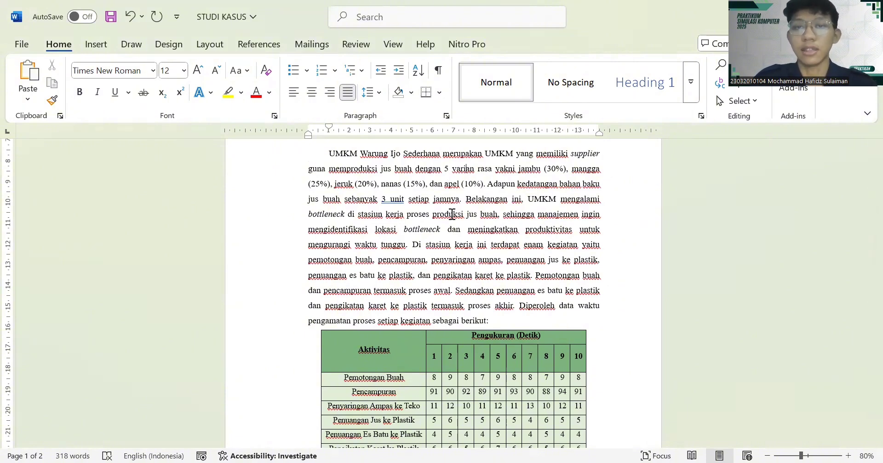
scroll(506, 234, "down", 1)
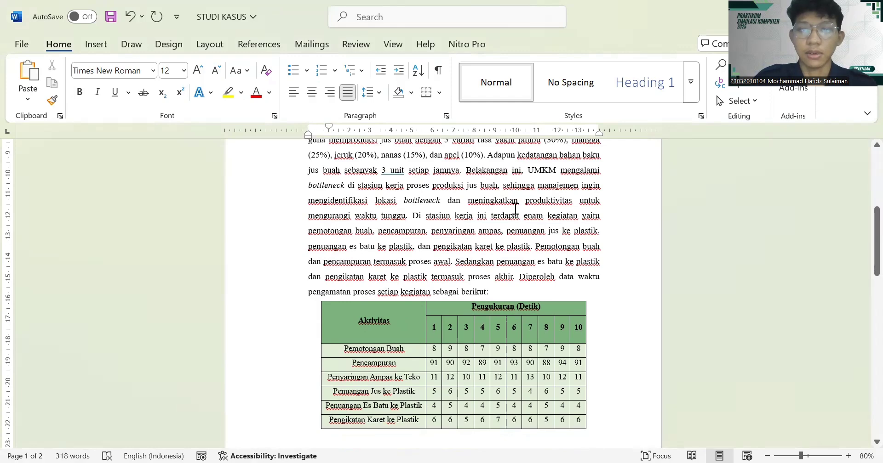
scroll(515, 209, "down", 1)
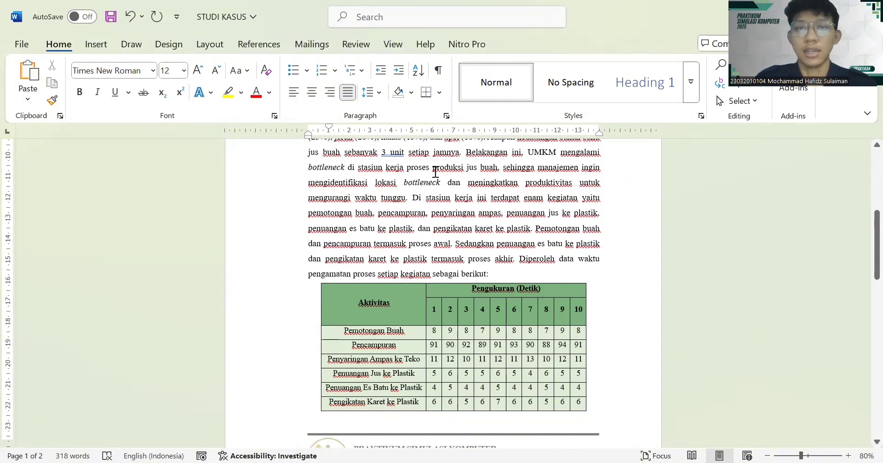
scroll(435, 172, "down", 3)
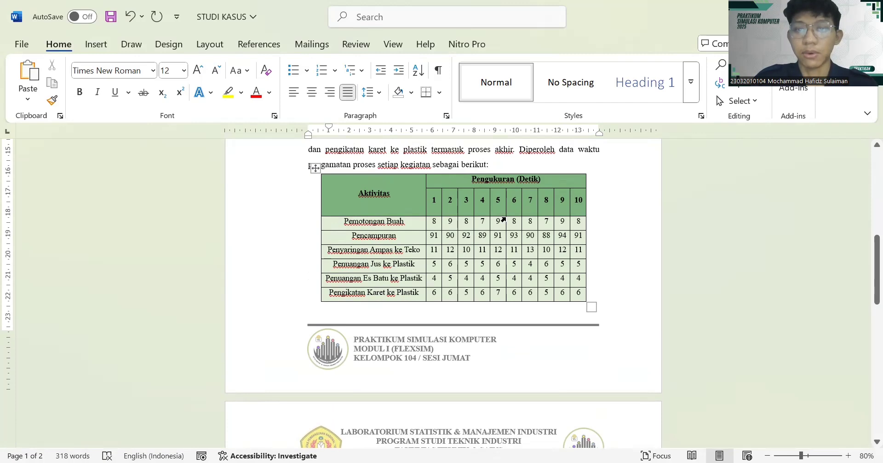
scroll(514, 281, "down", 3)
scroll(515, 281, "down", 2)
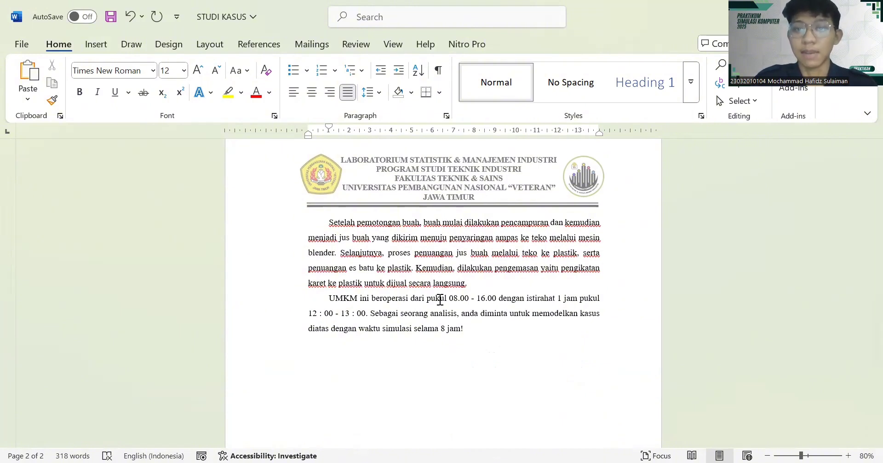
scroll(469, 329, "up", 10)
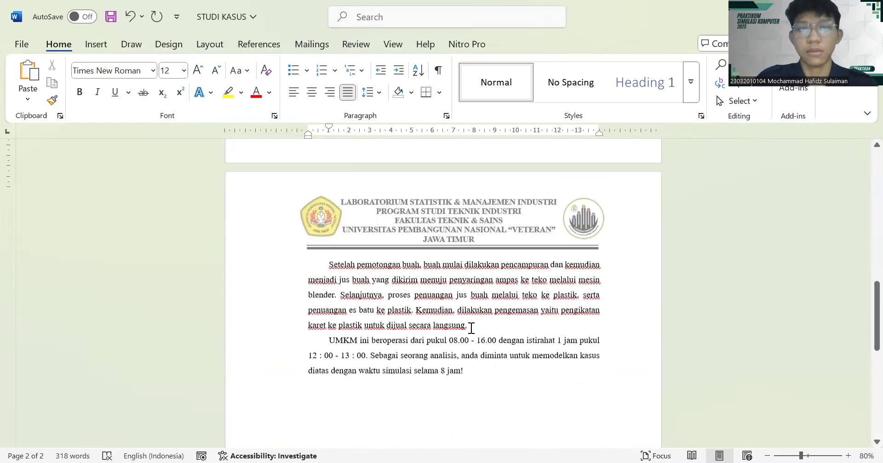
scroll(525, 379, "up", 1)
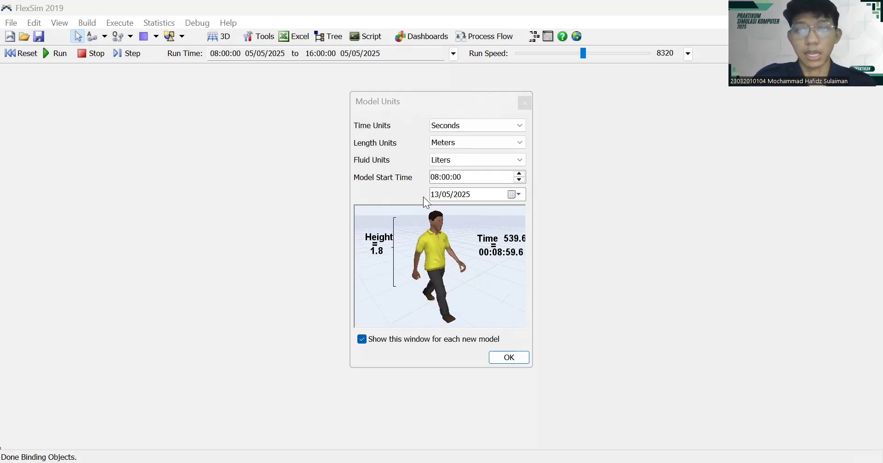
In FlexSim, accept the model units of seconds, meters and liters with an 08:00:00 start, and place a Source in the model.
left_click(504, 360)
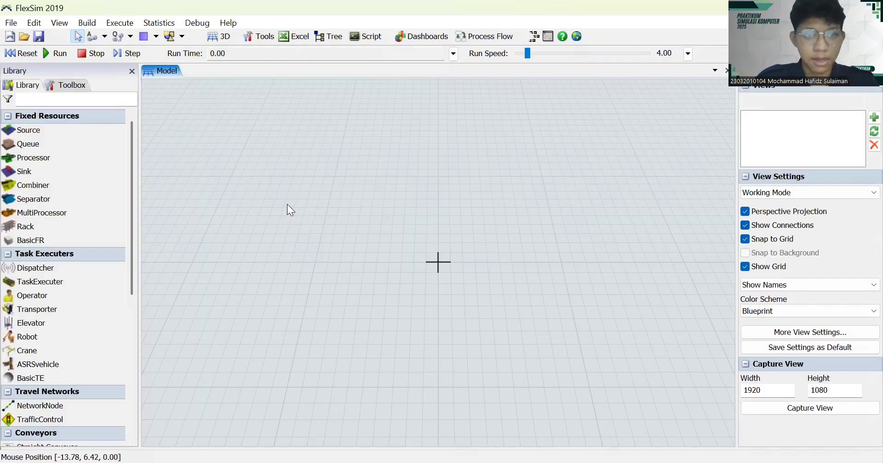
left_click_drag(331, 205, 379, 207)
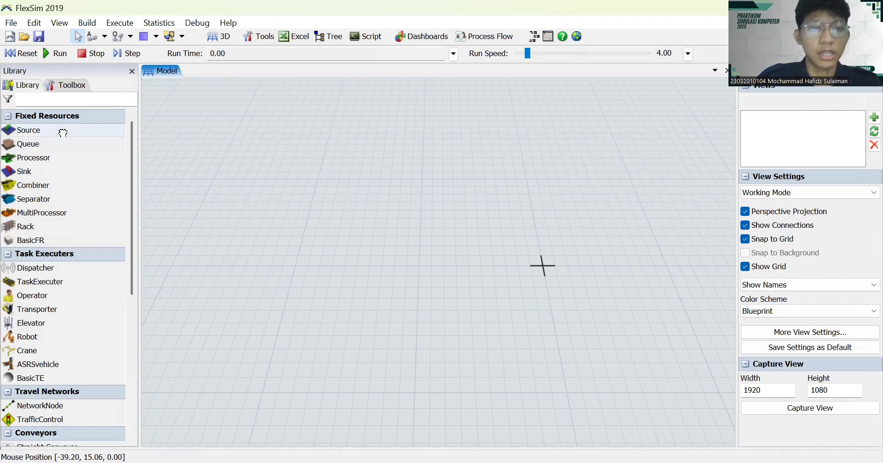
left_click_drag(64, 130, 293, 215)
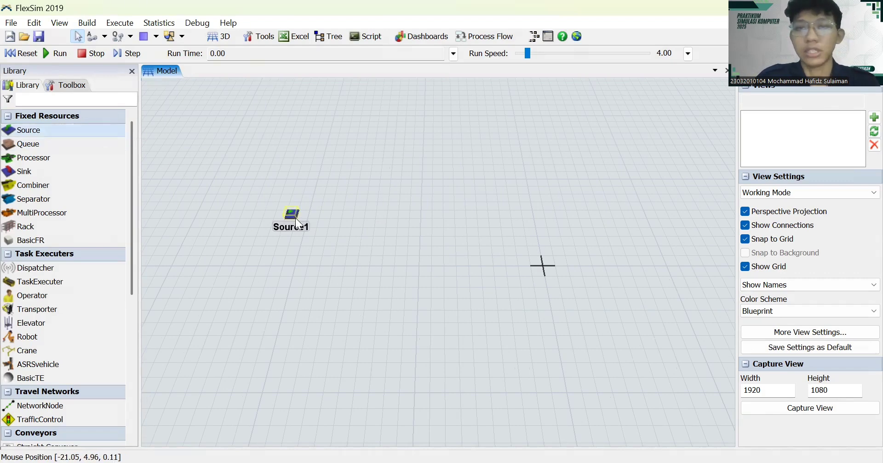
scroll(289, 247, "up", 2)
left_click_drag(290, 248, 347, 295)
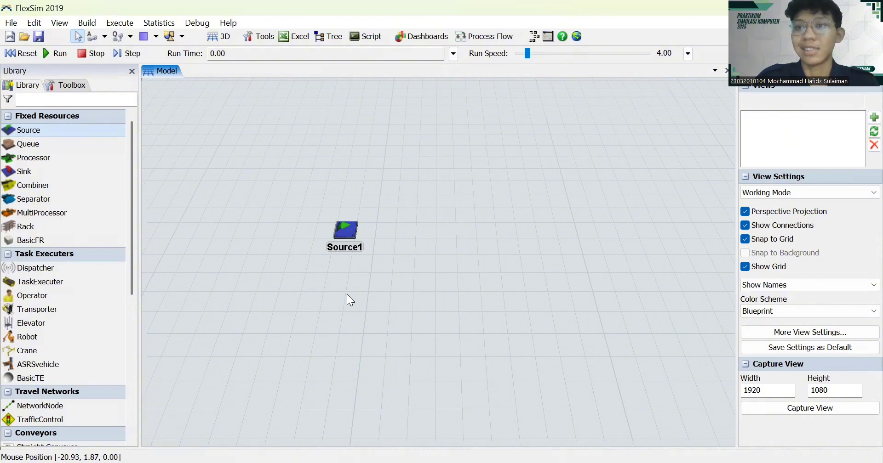
Open the Source's properties and rename it "Kedatangan Bahan Baku".
left_click(345, 238)
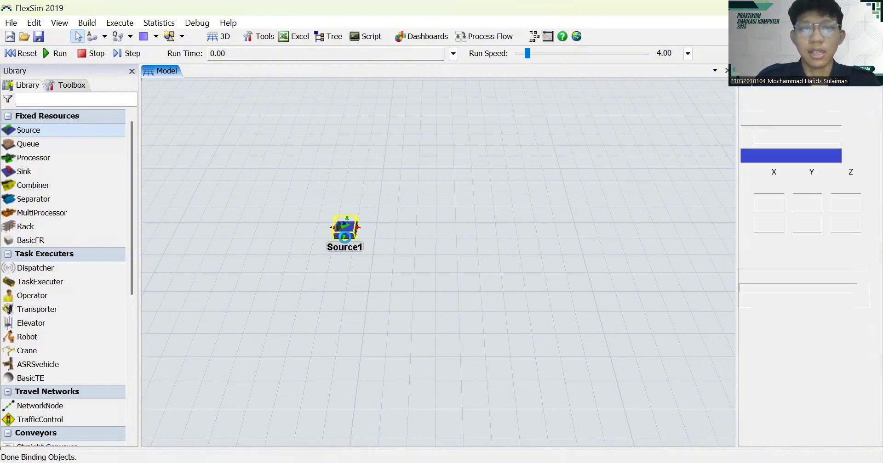
double_click(345, 238)
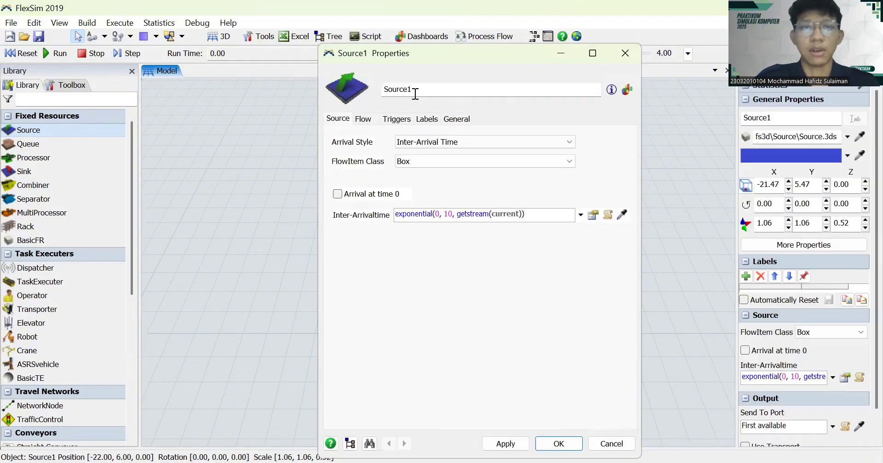
left_click(416, 94)
key("BackSpace")
key("BackSpace")
key("BackSpace")
key("BackSpace")
key("BackSpace")
key("BackSpace")
key("BackSpace")
type("Ked")
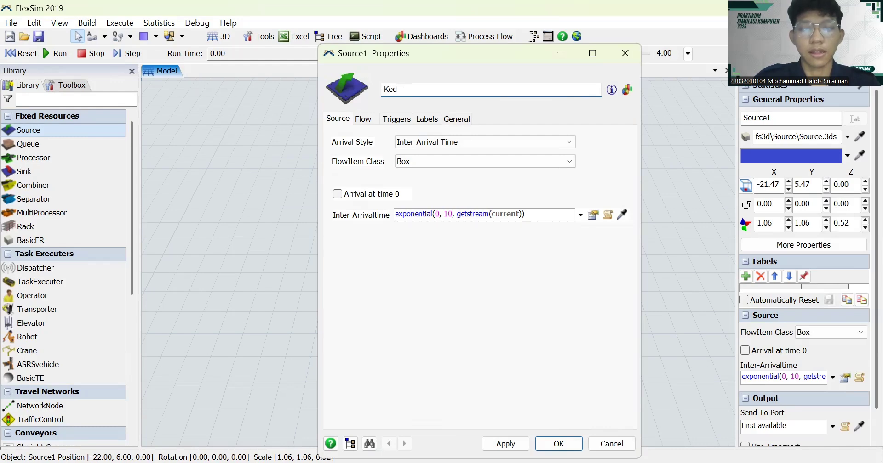
type("atangan Bahan B")
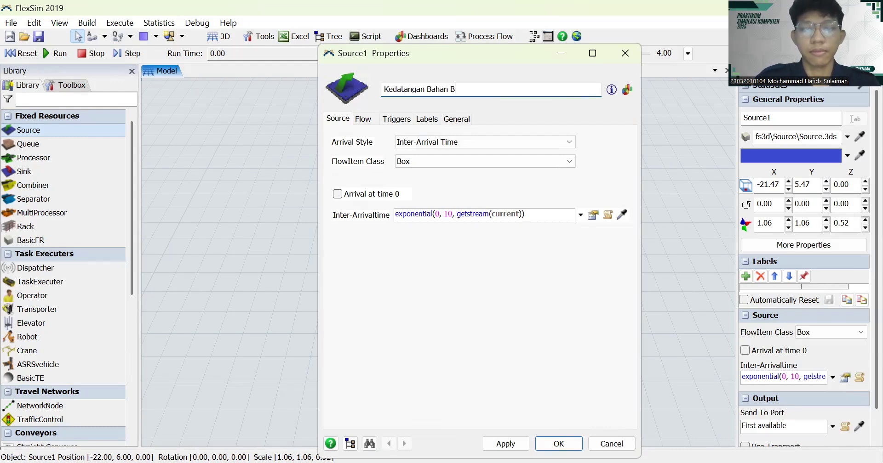
type("aku")
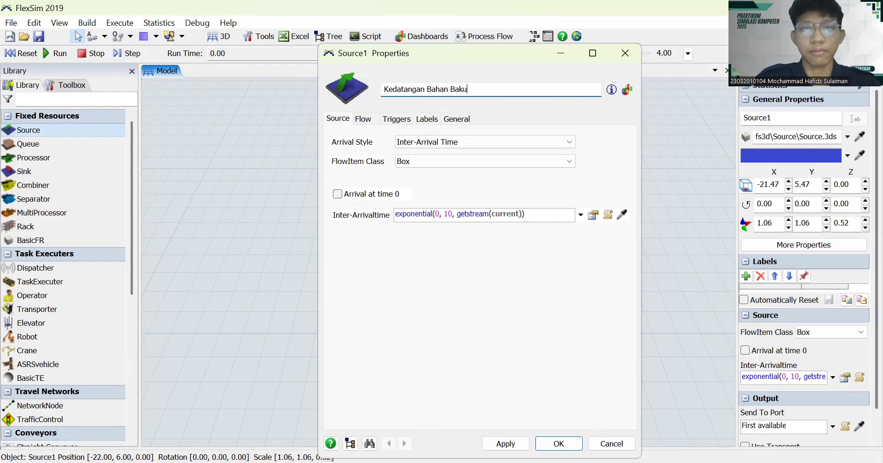
Set the source's FlowItem Class to Circle and enable Arrival at time 0.
left_click(405, 167)
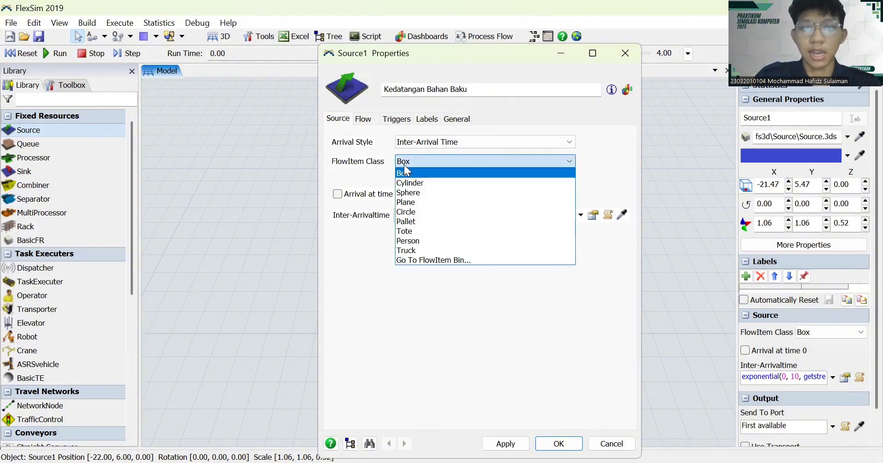
left_click(414, 211)
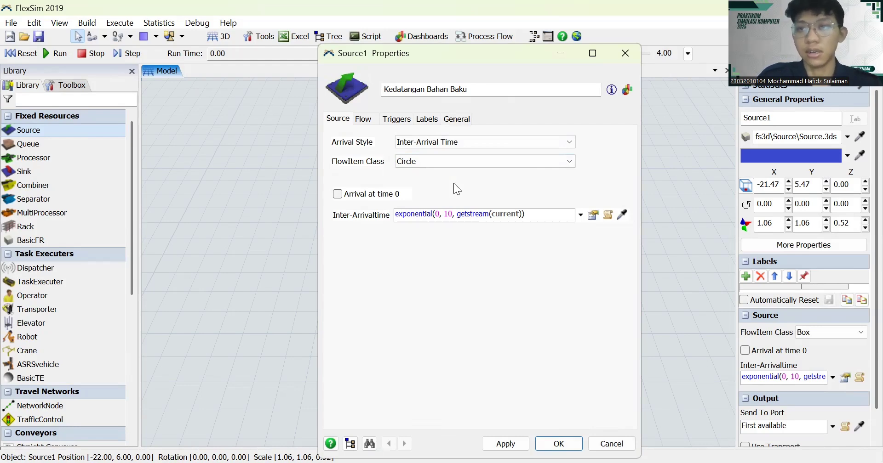
left_click(338, 194)
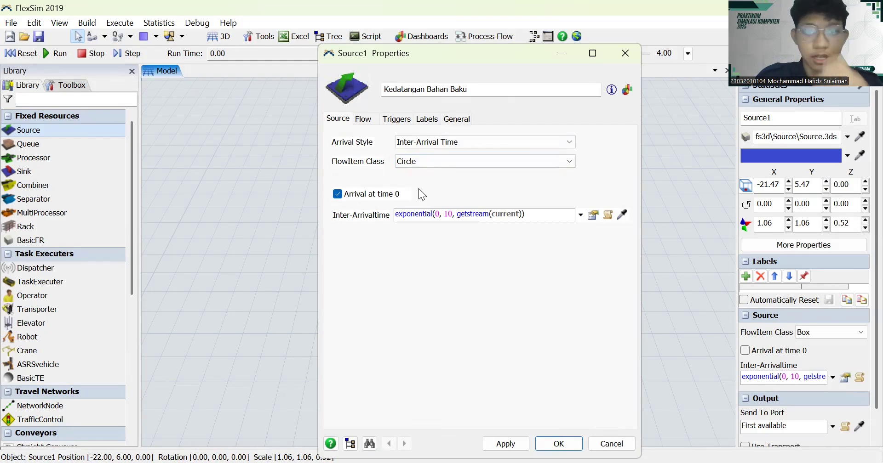
Set the source's Inter-Arrivaltime to the periodic rate option "Hourly Rates, Custom Daily Repeat".
left_click(592, 216)
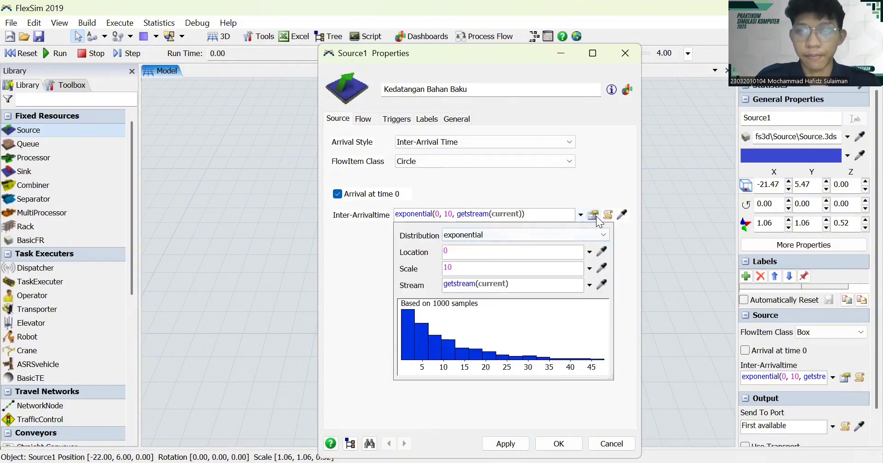
left_click(581, 215)
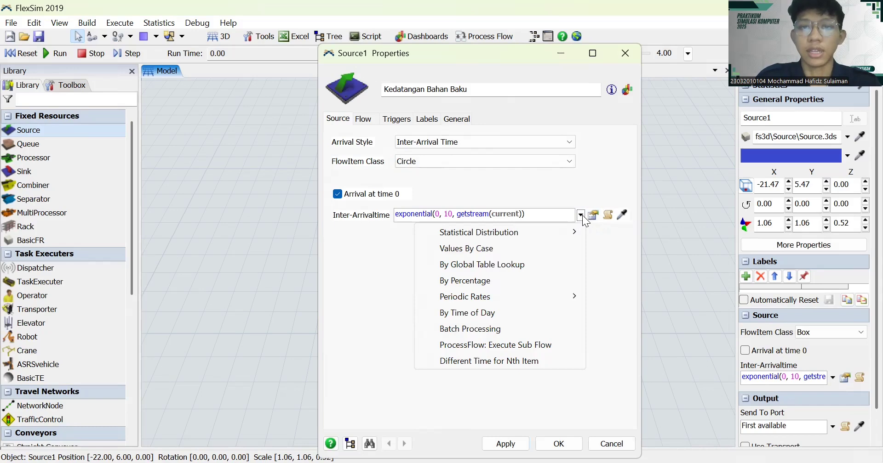
left_click(583, 216)
left_click(582, 216)
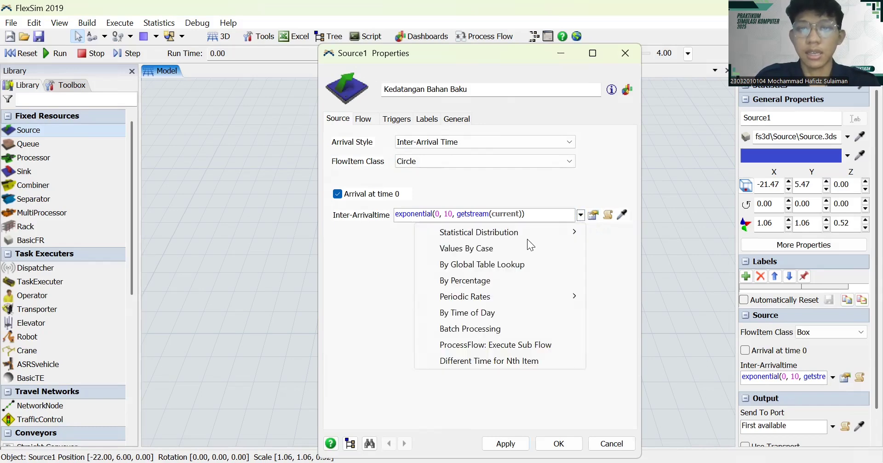
mouse_move(530, 293)
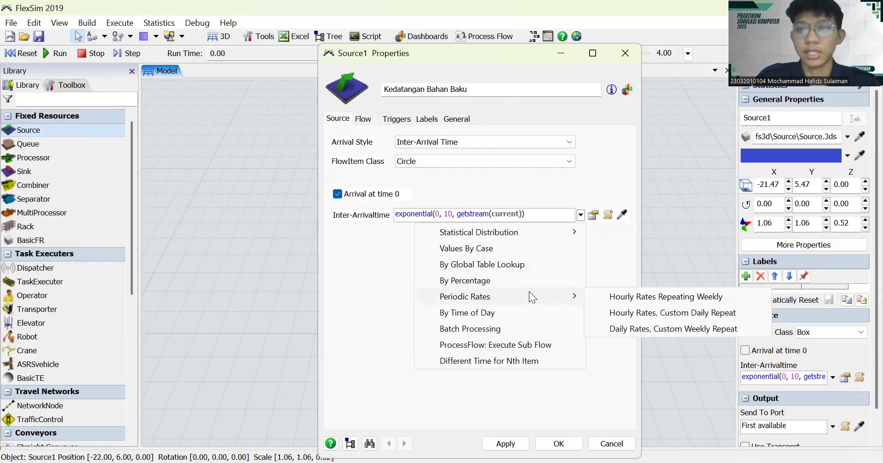
left_click(620, 312)
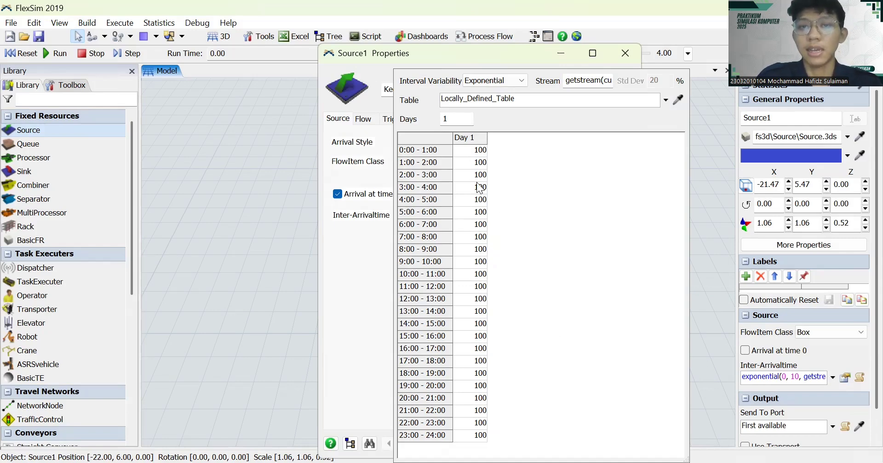
Set the Day 1 arrival rate to 3 for every hour from 0:00 to 24:00 and apply the source's settings.
left_click(477, 153)
type("3")
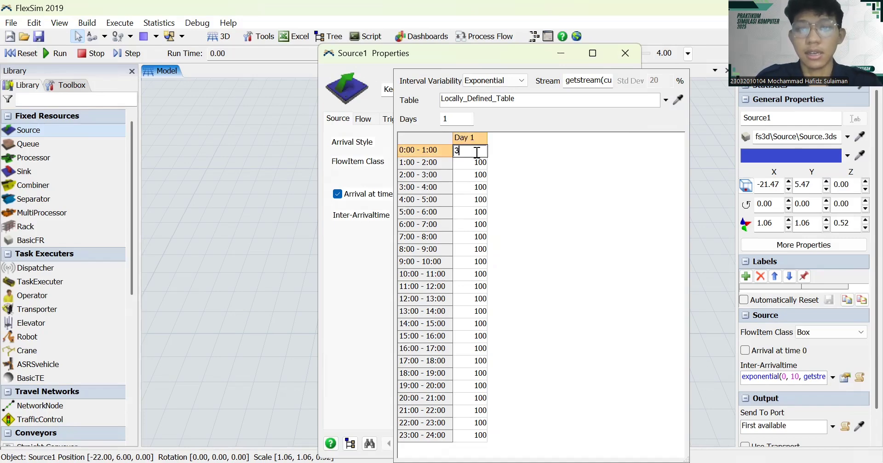
key("Return")
type("3")
key("Return")
type("3 3")
key("Return")
type("3 3")
key("Return")
type("3 3 3 3 3 3 3 3 3")
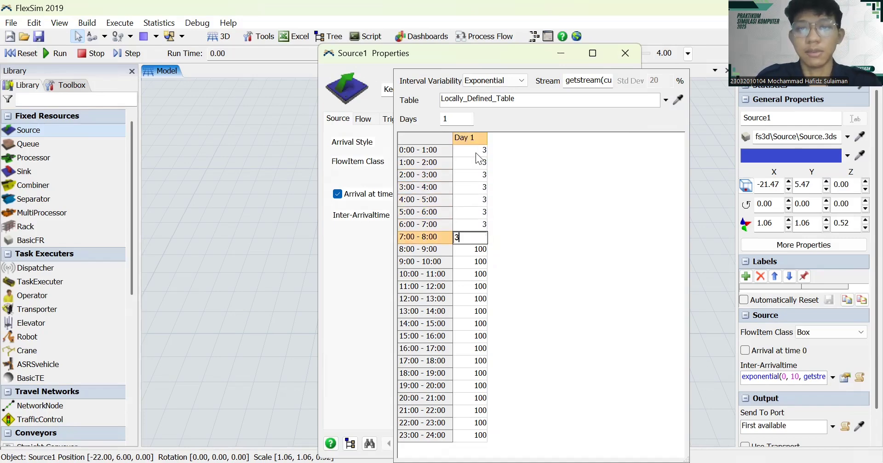
key("Return")
type("3 3 3 3 3 3 3 3 3")
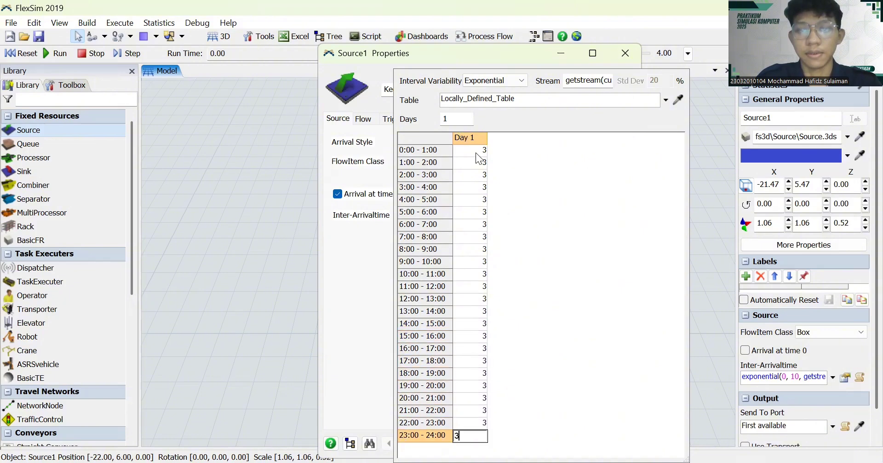
key("Return")
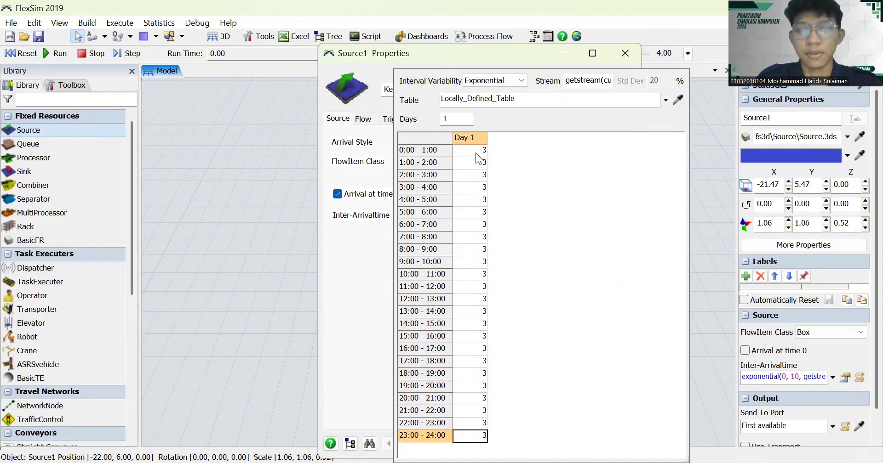
left_click(355, 325)
left_click(505, 444)
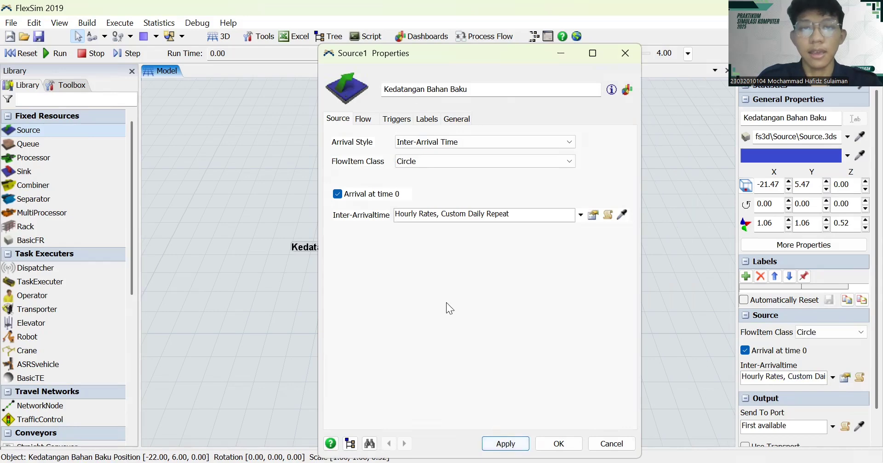
Set the source's Send To Port rule to Port By Case and set up five numbered cases besides the default.
left_click(366, 120)
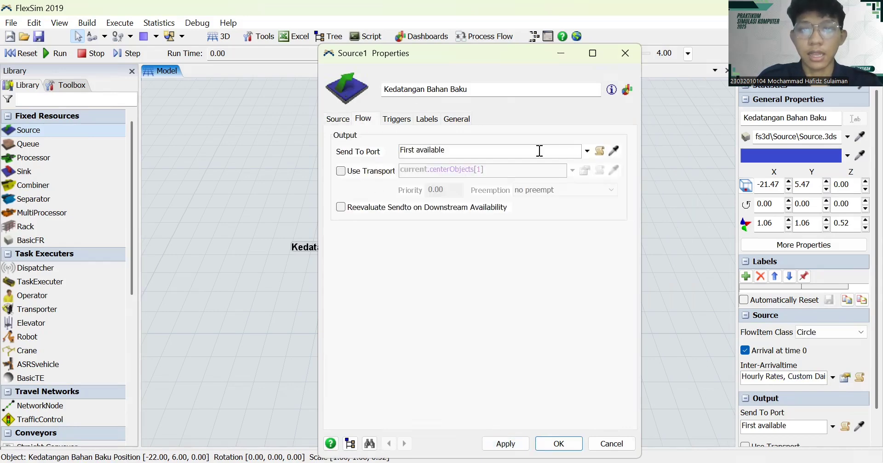
left_click(587, 152)
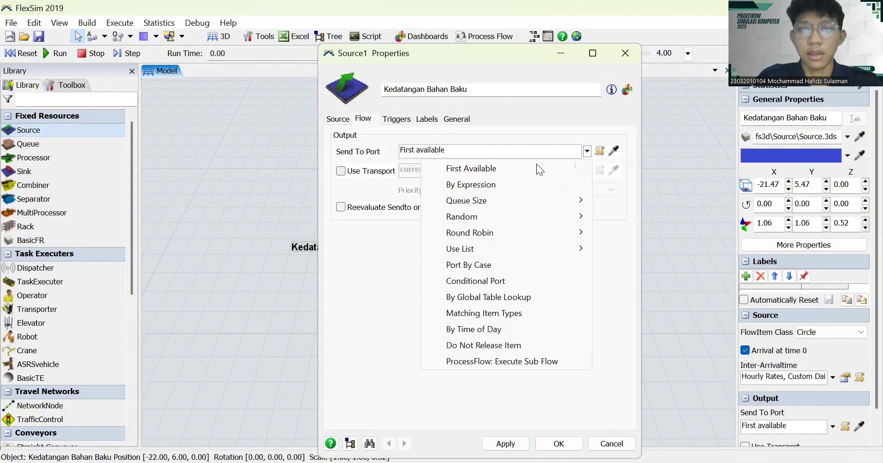
left_click(514, 264)
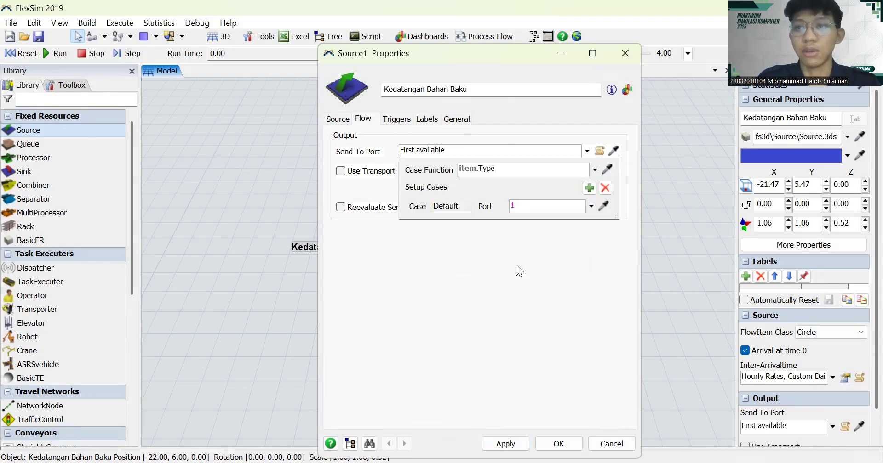
left_click(589, 189)
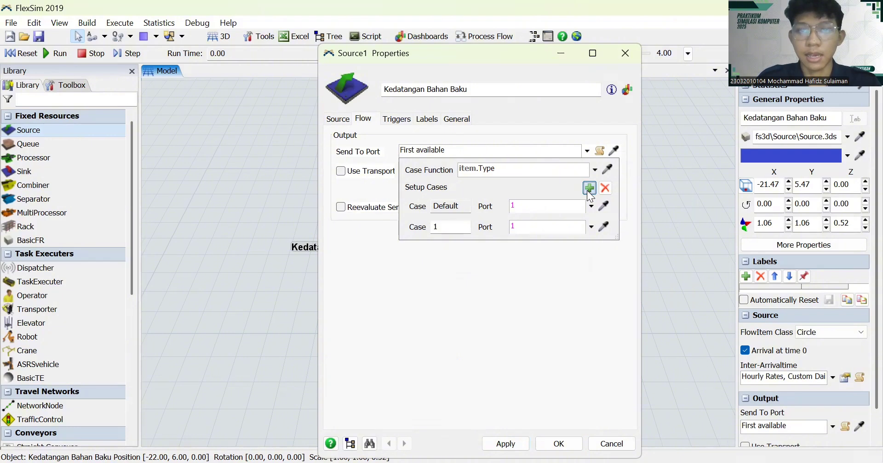
left_click(590, 188)
left_click(589, 189)
left_click(589, 188)
left_click(590, 188)
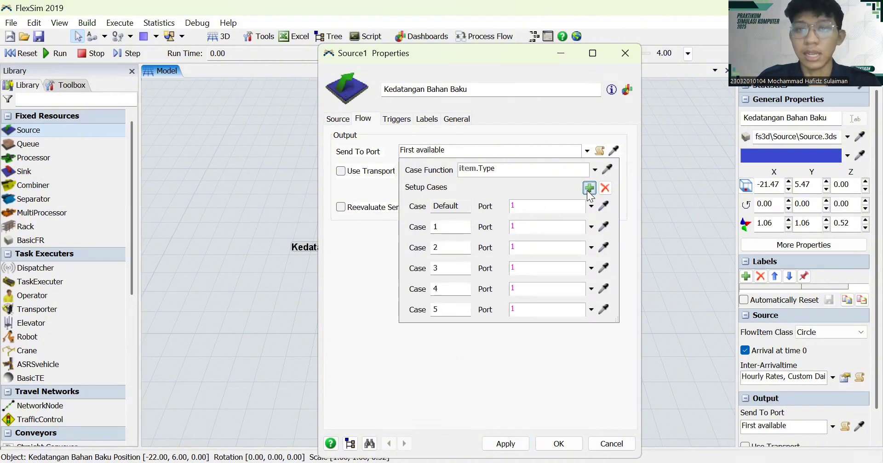
Route case 1 to port 1, case 2 to port 2, case 3 to port 3, case 4 to port 4 and case 5 to port 5.
left_click(546, 227)
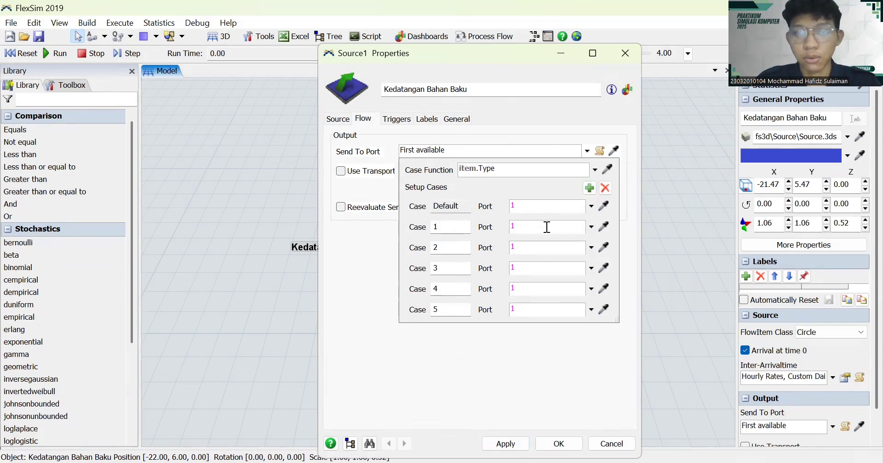
left_click(555, 253)
key("BackSpace")
type("2")
left_click(557, 268)
key("BackSpace")
type("3")
left_click(563, 290)
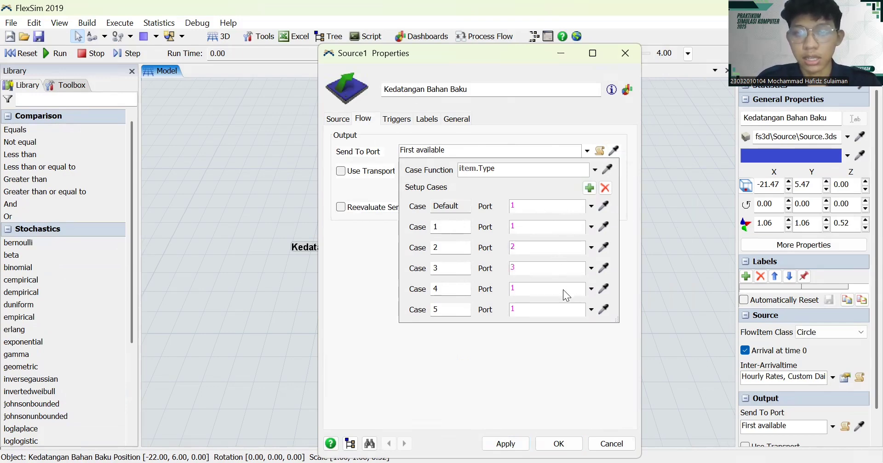
key("BackSpace")
type("4")
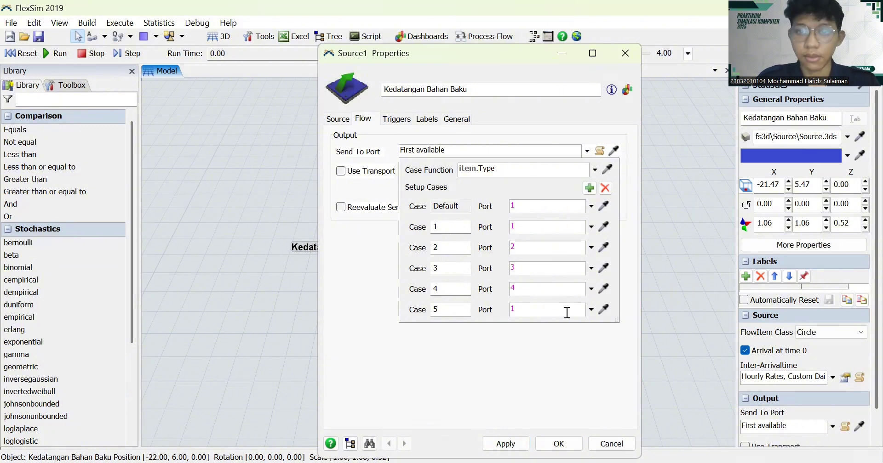
left_click(567, 313)
key("BackSpace")
type("5")
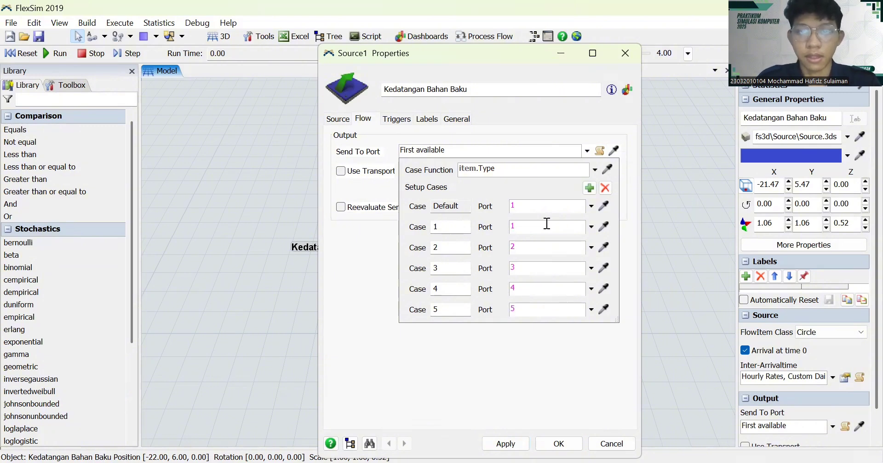
left_click(377, 315)
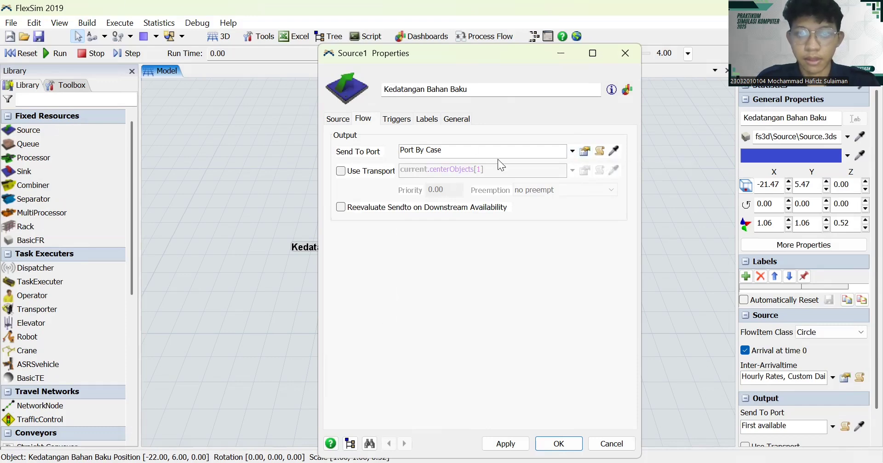
left_click(578, 151)
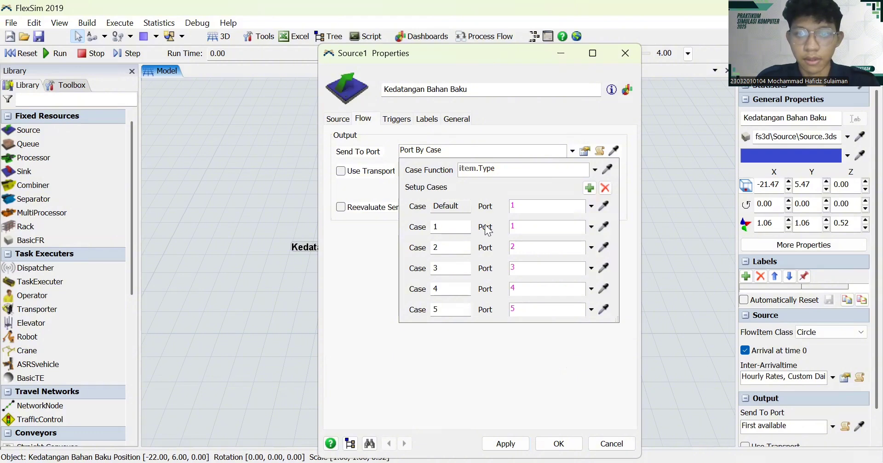
left_click(521, 348)
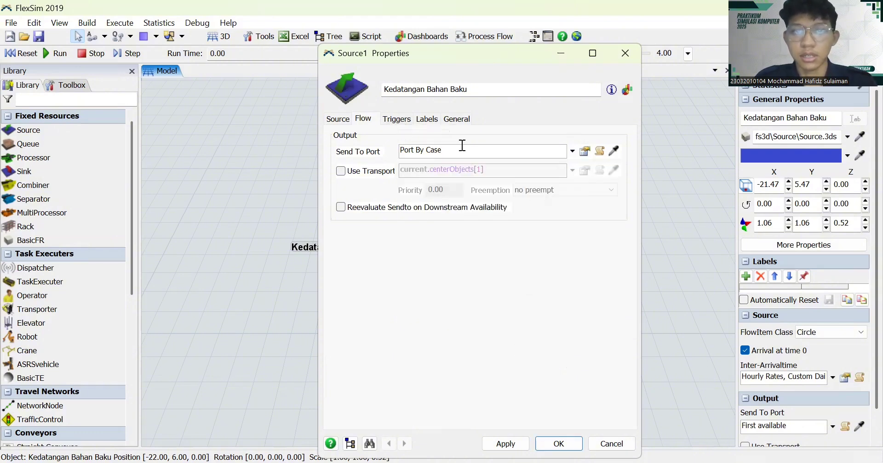
Add an On Creation trigger to the source with the Set Item Type by Percentage action.
left_click(396, 120)
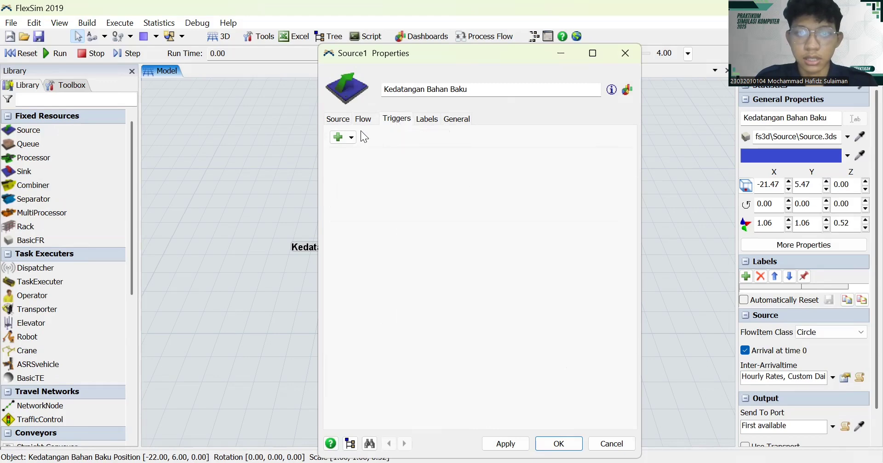
left_click(343, 138)
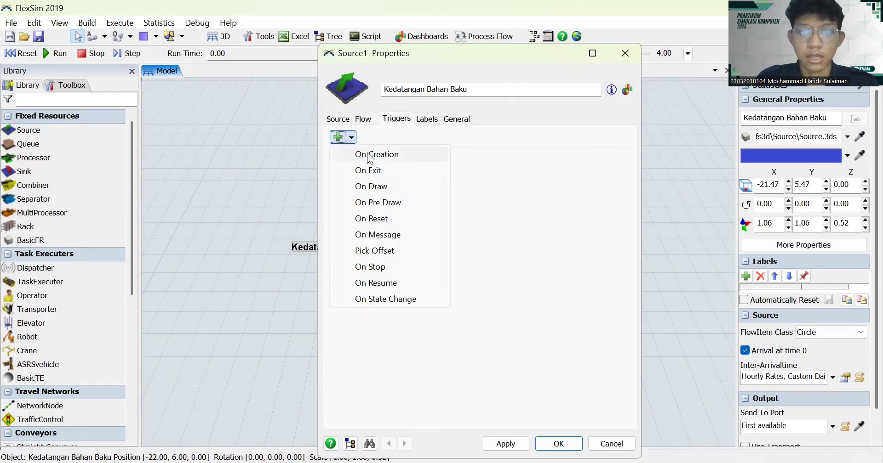
left_click(367, 153)
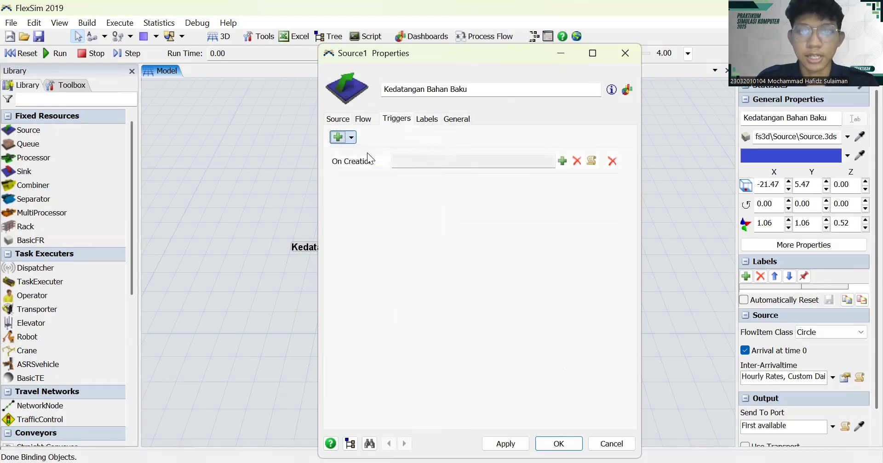
left_click(563, 161)
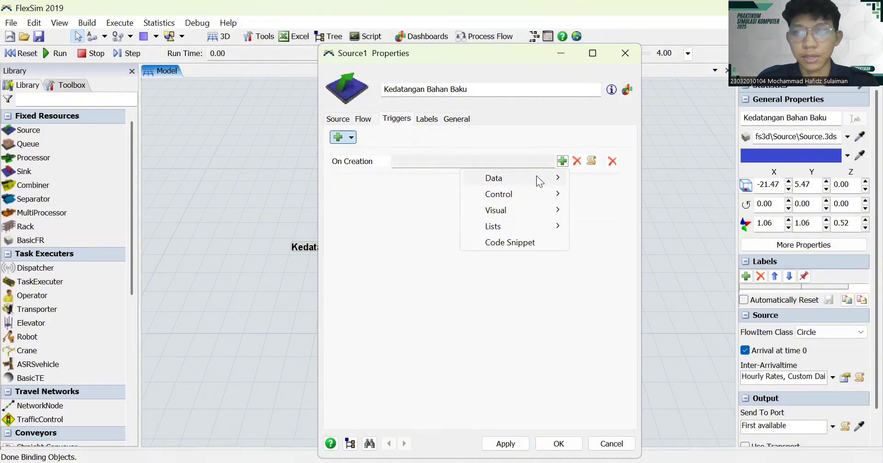
mouse_move(537, 178)
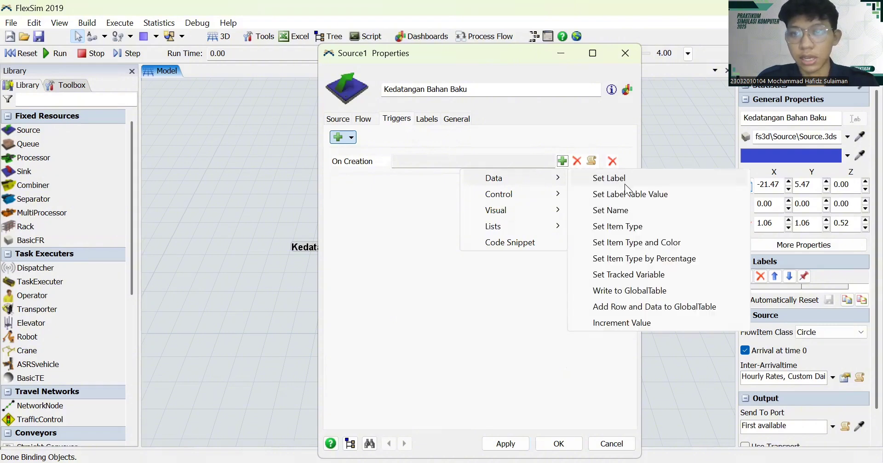
left_click(639, 260)
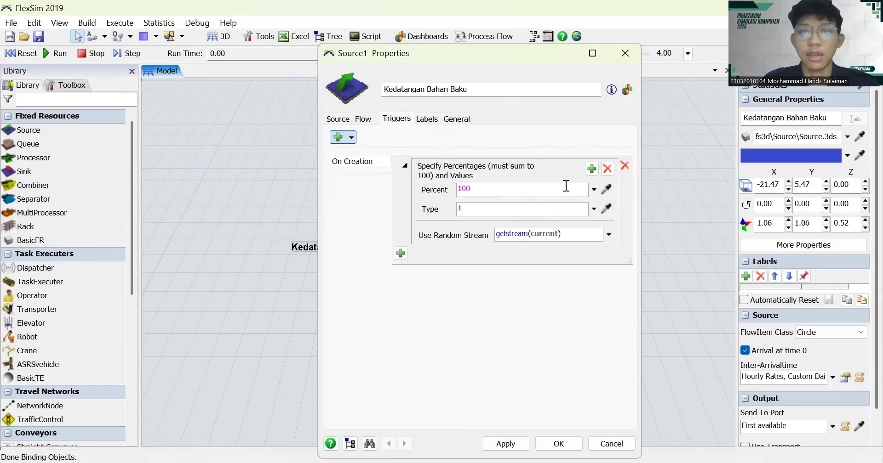
Extend the trigger's percentage list to five entries, covering item types 1 to 5.
left_click(591, 170)
left_click(592, 169)
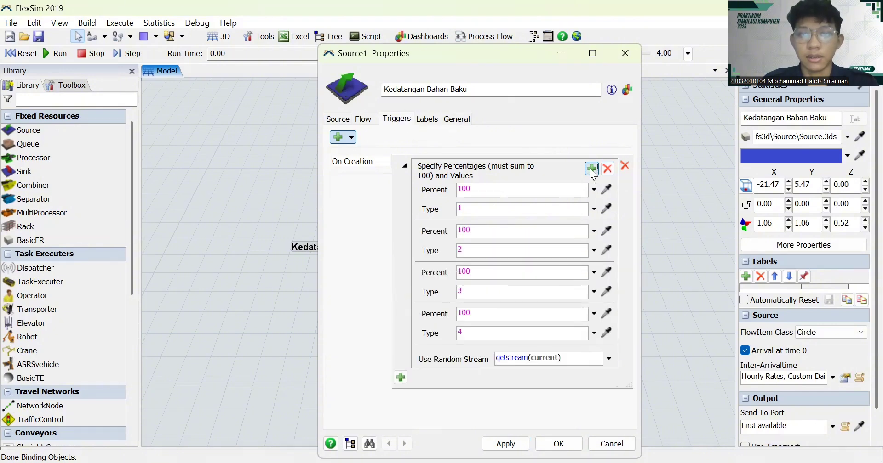
left_click(591, 169)
left_click(592, 169)
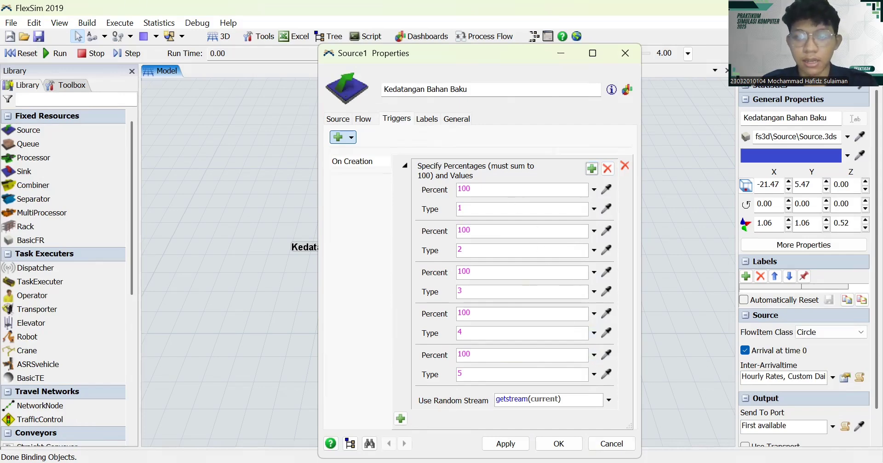
key("Escape")
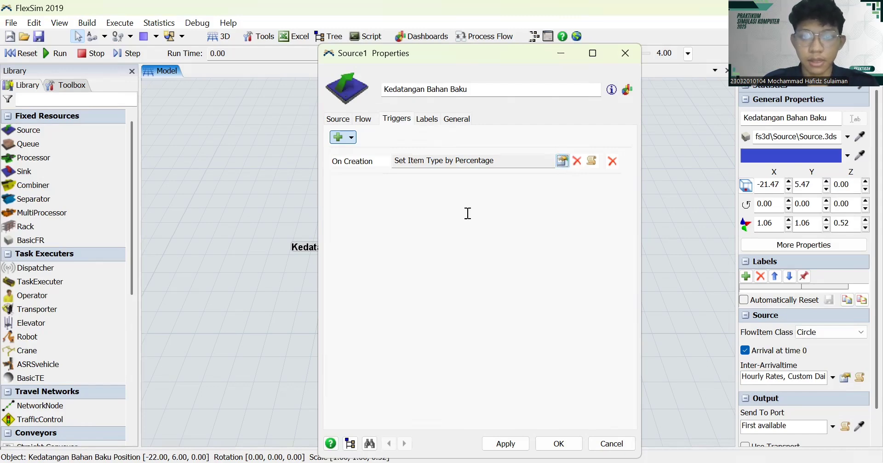
Set the creation percentages to 30 for type 1, 25 for type 2 and 20 for type 3.
left_click(563, 161)
left_click(476, 190)
key("BackSpace")
key("BackSpace")
key("BackSpace")
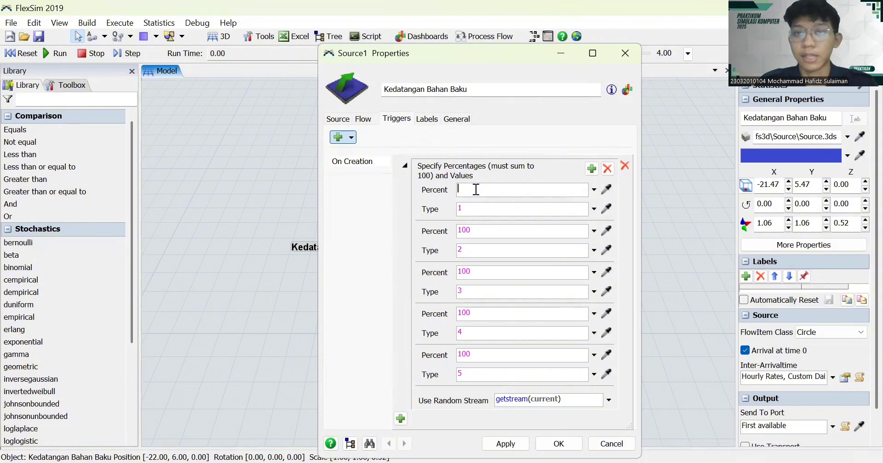
type("30")
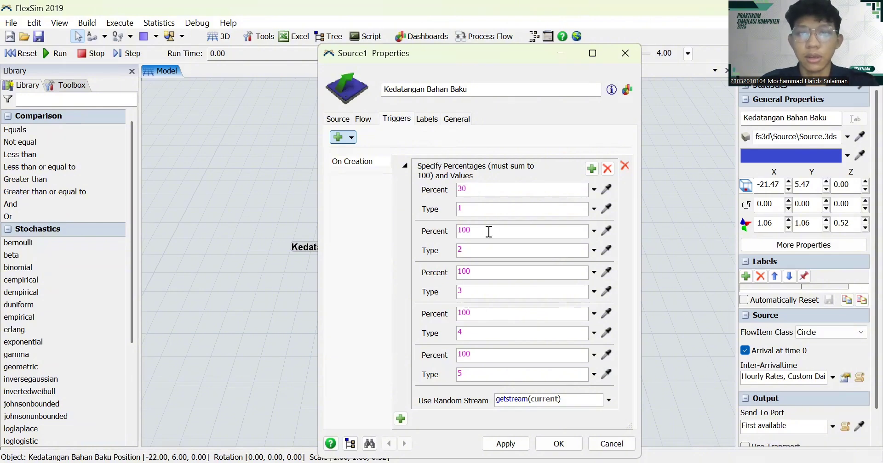
key("BackSpace")
key("BackSpace")
key("BackSpace")
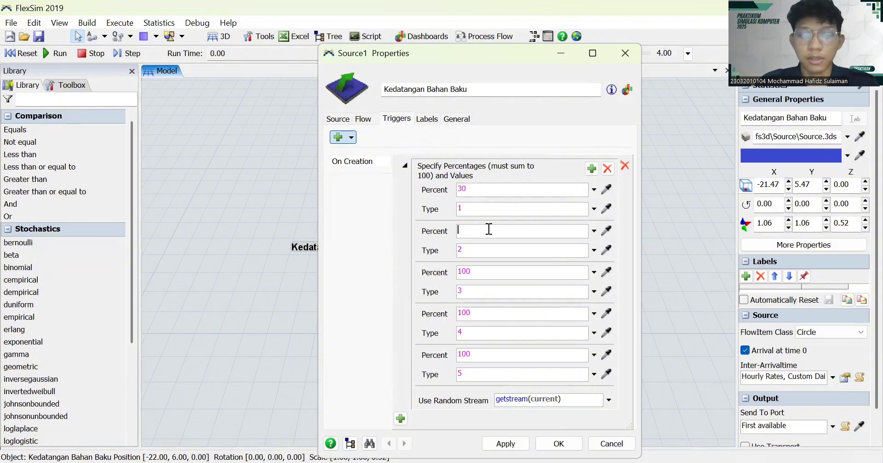
type("25")
left_click(491, 273)
key("BackSpace")
key("BackSpace")
key("BackSpace")
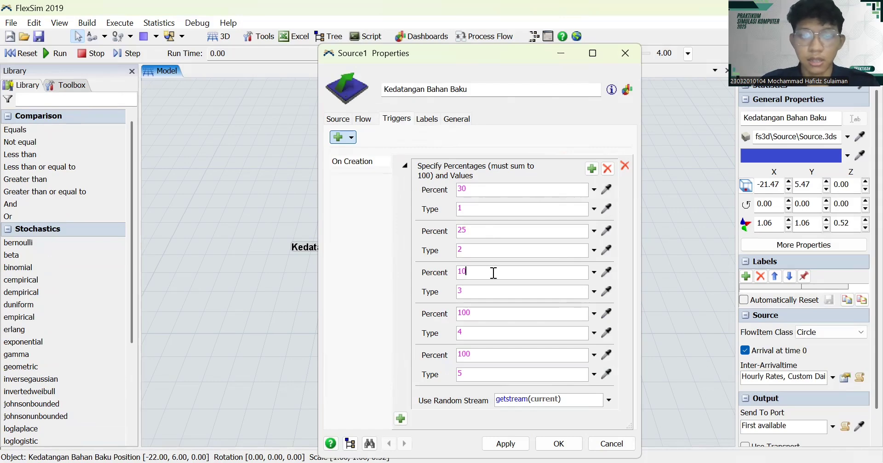
type("20")
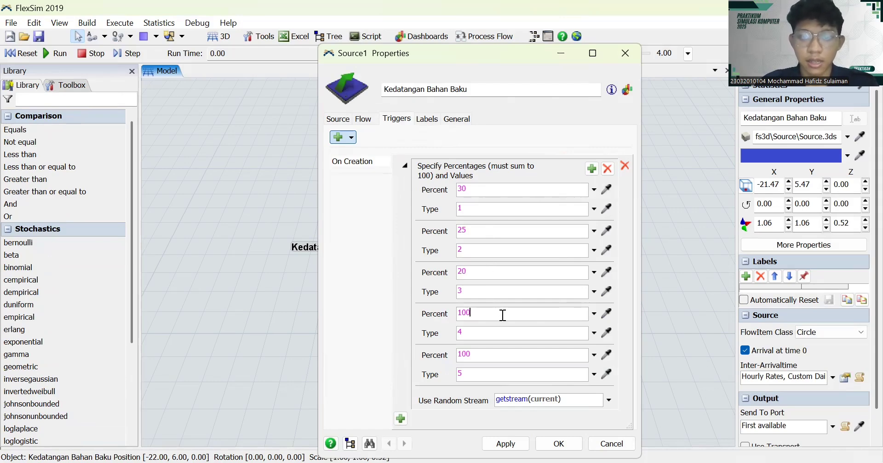
Set the creation percentages to 15 for type 4 and 10 for type 5, and apply the source's settings.
left_click(503, 316)
key("BackSpace")
key("BackSpace")
key("BackSpace")
type("15")
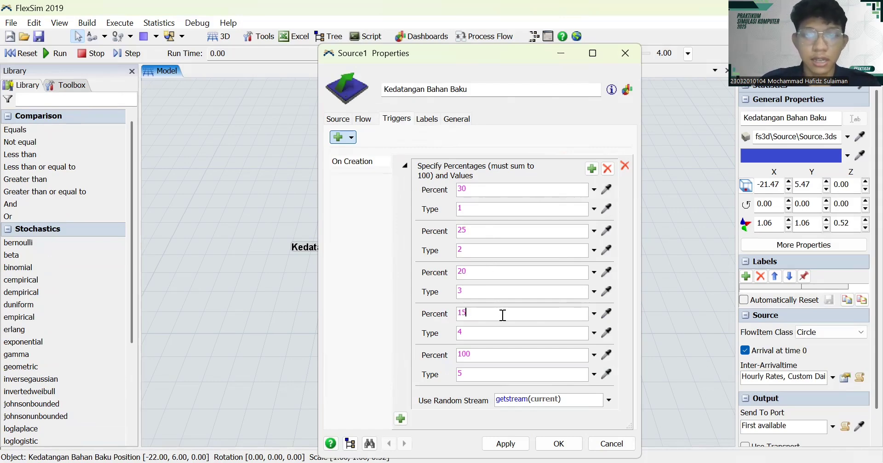
left_click(505, 356)
key("BackSpace")
key("BackSpace")
type("0")
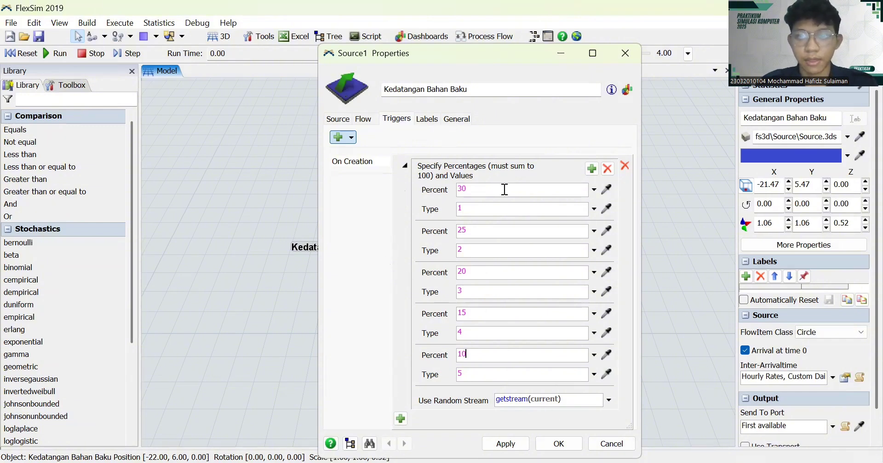
left_click(512, 443)
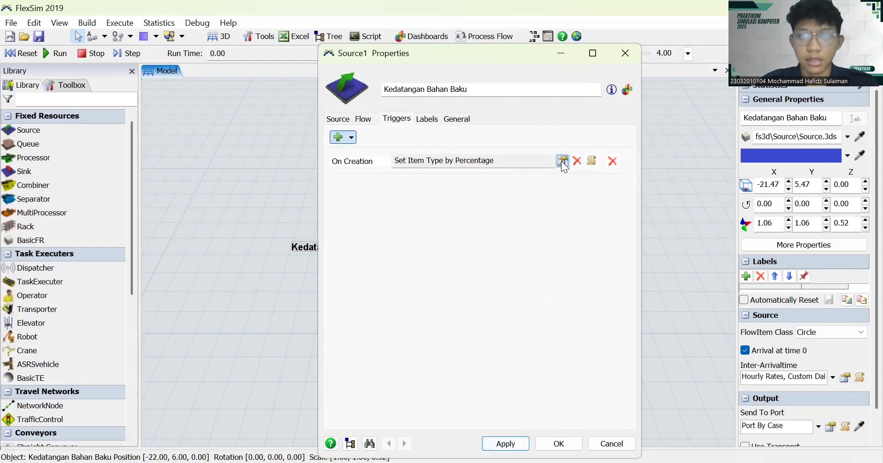
left_click(562, 162)
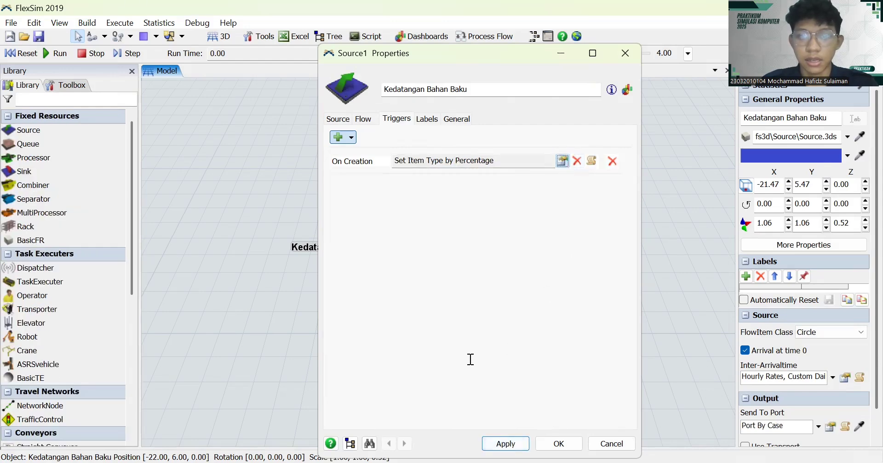
left_click(503, 445)
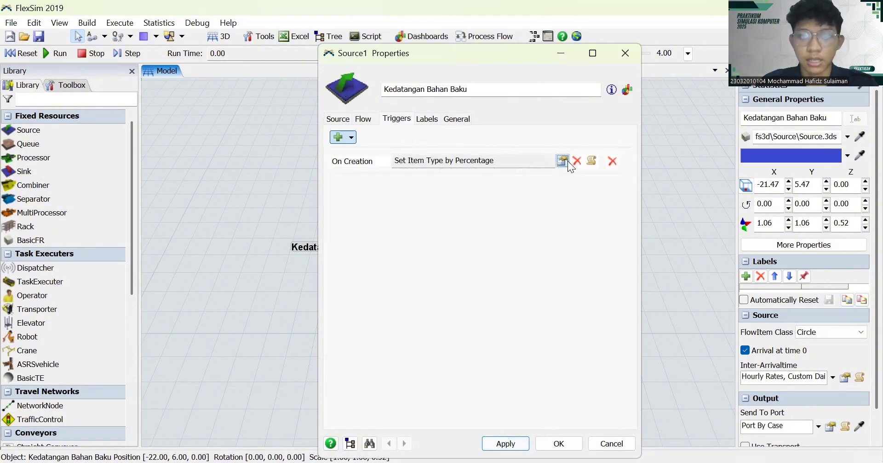
Add a Set Label action to the On Creation trigger and collapse the item type percentage settings.
left_click(400, 420)
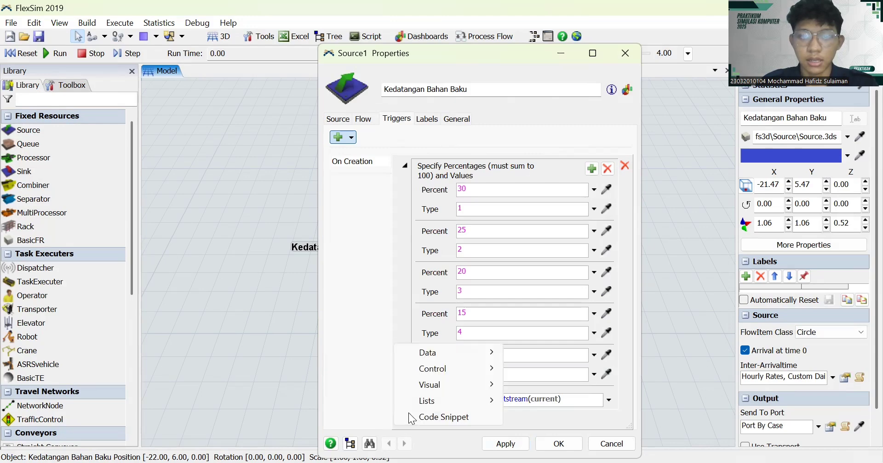
mouse_move(478, 352)
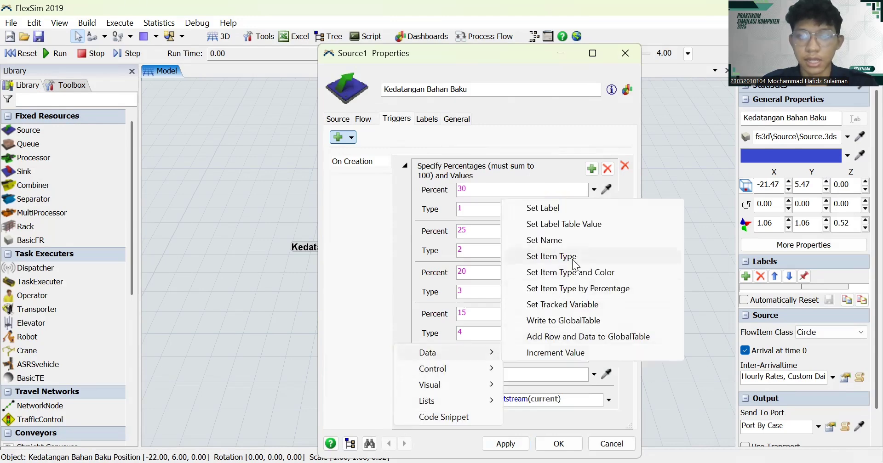
left_click(564, 207)
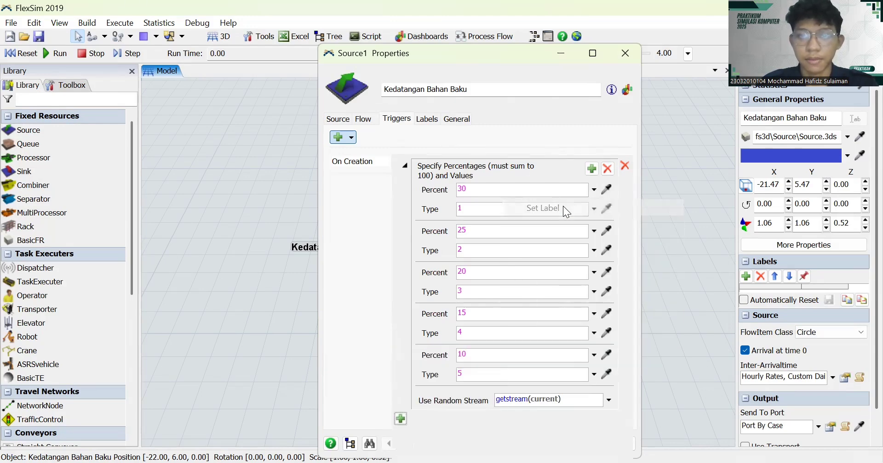
left_click(405, 166)
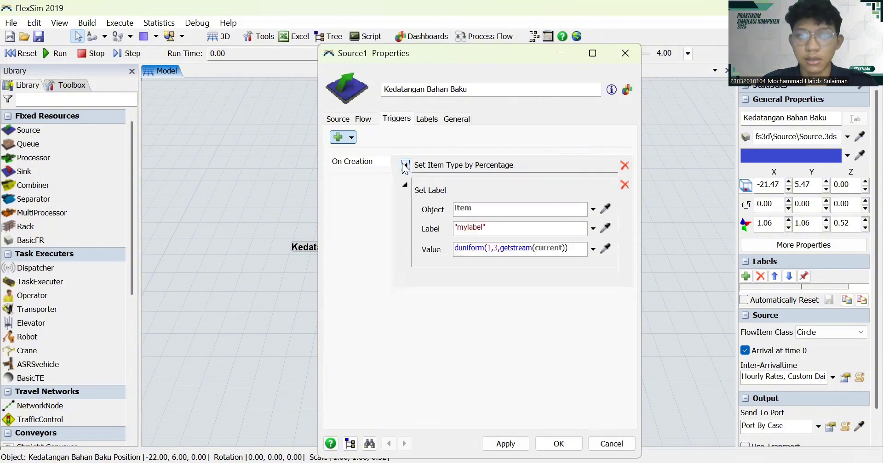
Name the Set Label action's label "ProductType" and apply the source's settings.
left_click(483, 230)
key("BackSpace")
key("BackSpace")
key("BackSpace")
key("BackSpace")
key("BackSpace")
key("BackSpace")
key("BackSpace")
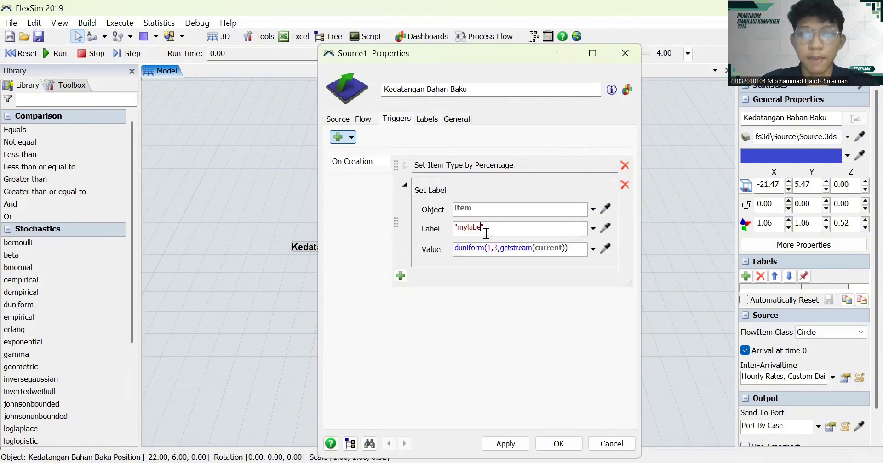
type("Produ")
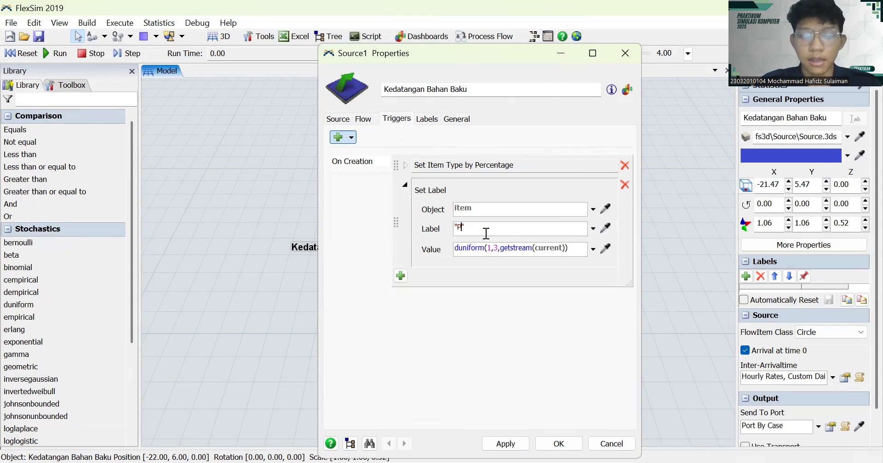
type("ct")
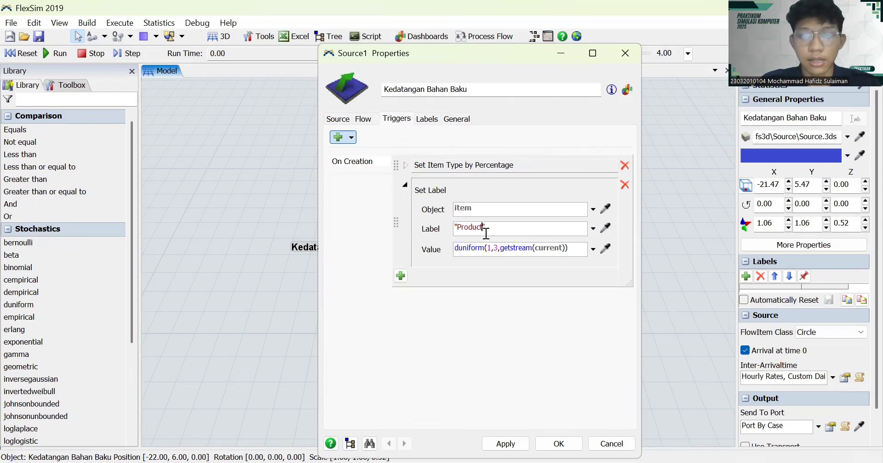
type("Typ")
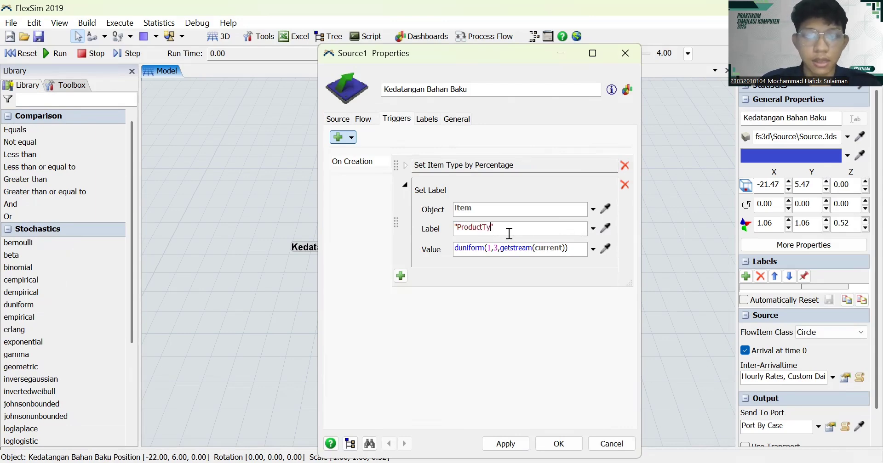
type("e")
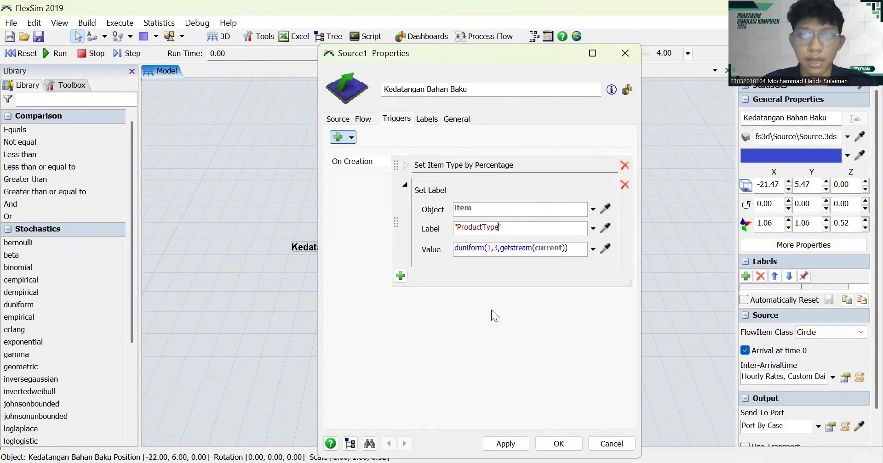
left_click(510, 445)
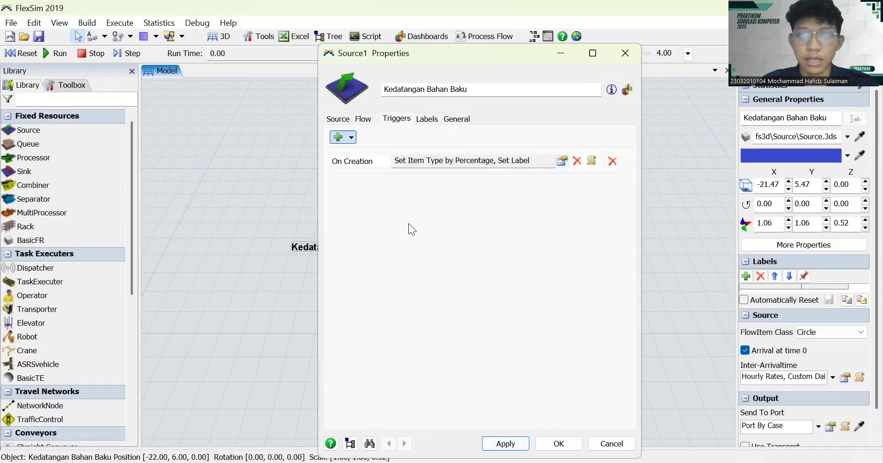
left_click(401, 201)
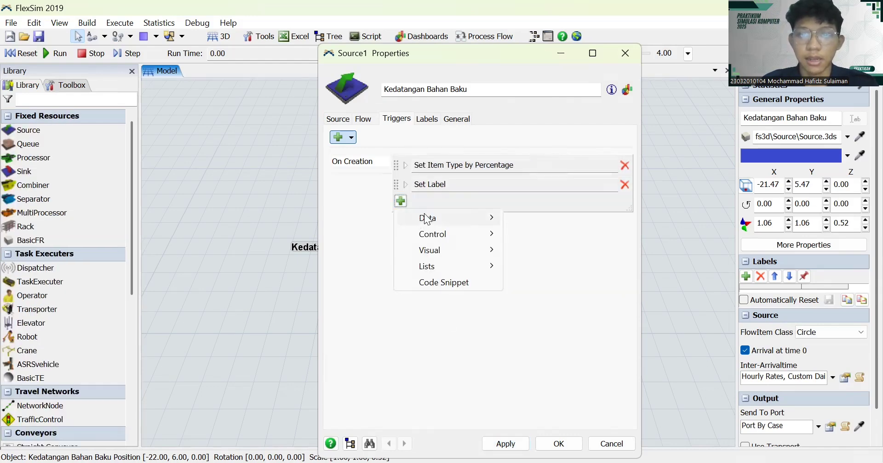
mouse_move(427, 219)
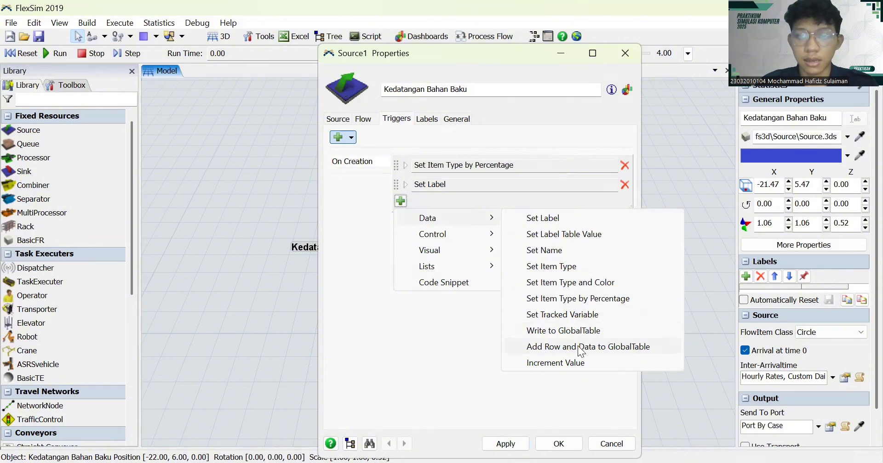
left_click(570, 284)
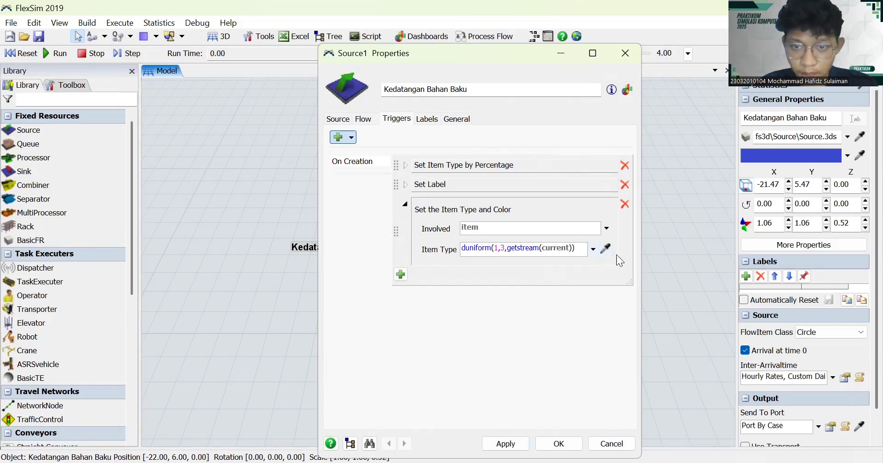
left_click(624, 205)
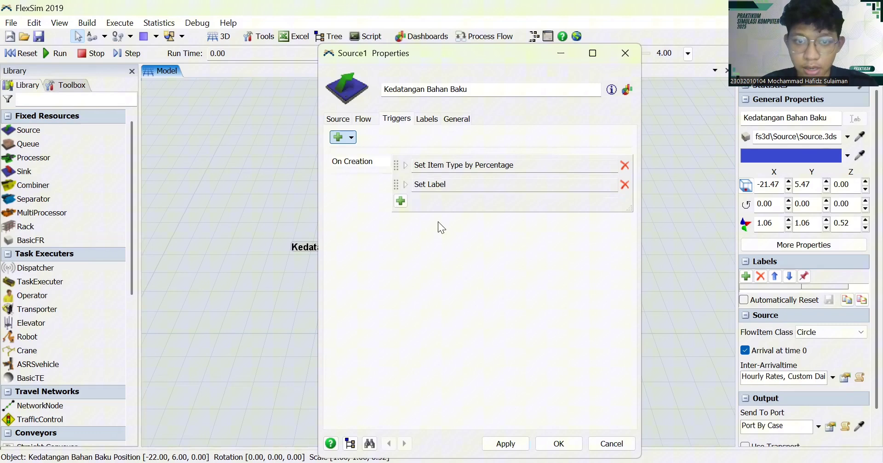
Add a Set Color By Case action to the On Creation trigger with five cases, covering item types 1 to 5.
left_click(404, 203)
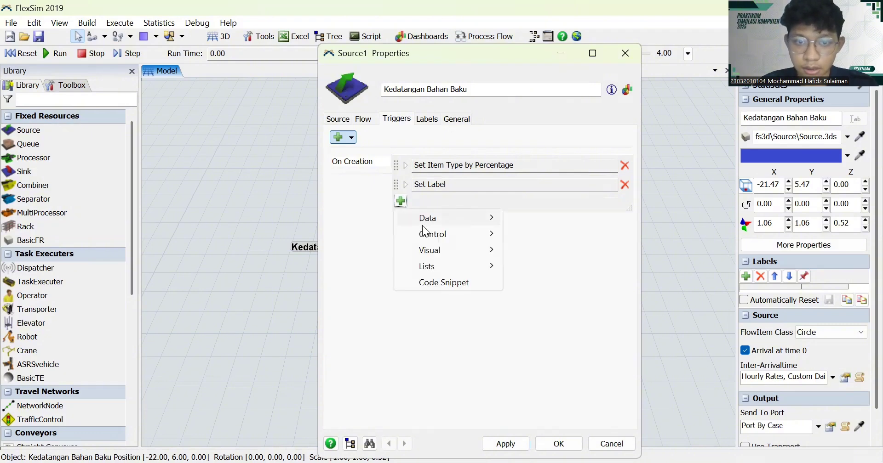
mouse_move(436, 257)
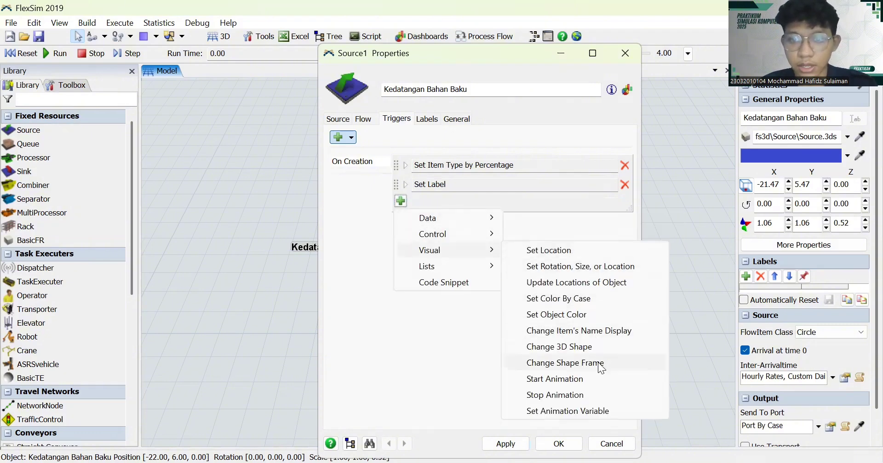
left_click(578, 302)
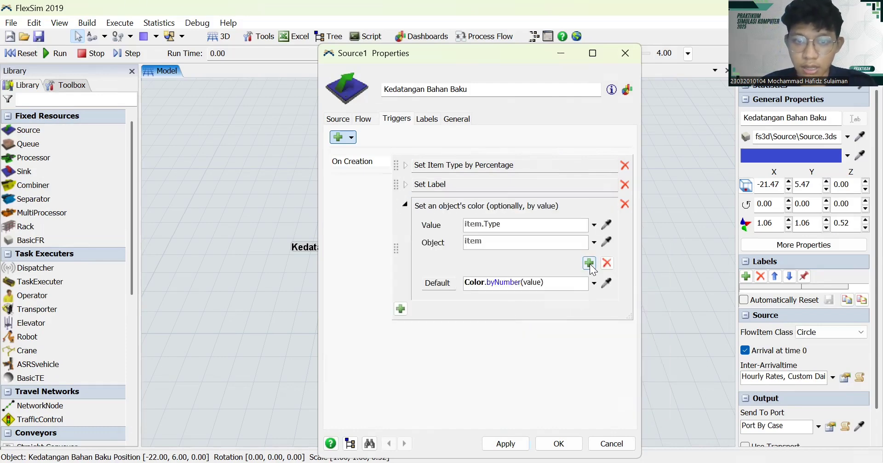
left_click(589, 263)
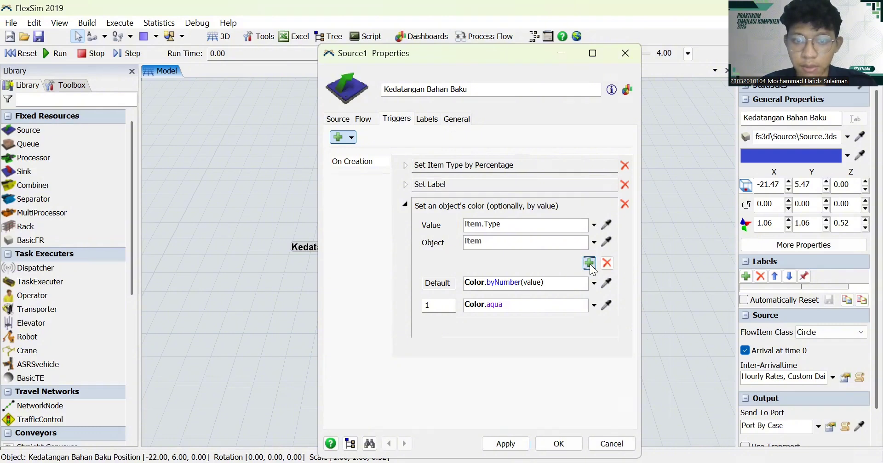
left_click(589, 263)
left_click(589, 263)
left_click(589, 263)
left_click(589, 263)
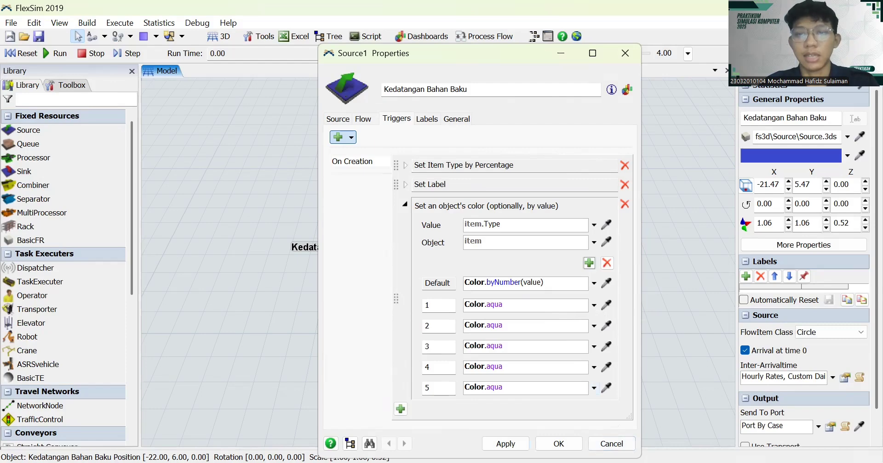
Set the color for item type 1 to Color.pink in the Set Color By Case action.
left_click(540, 307)
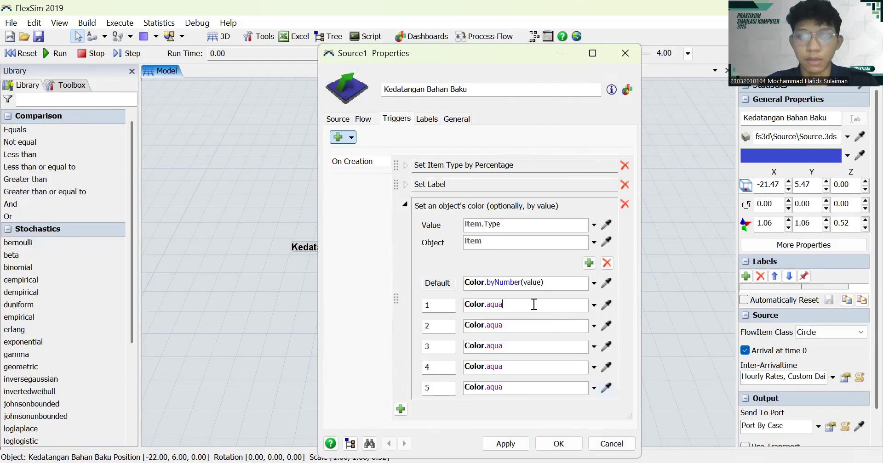
left_click(606, 305)
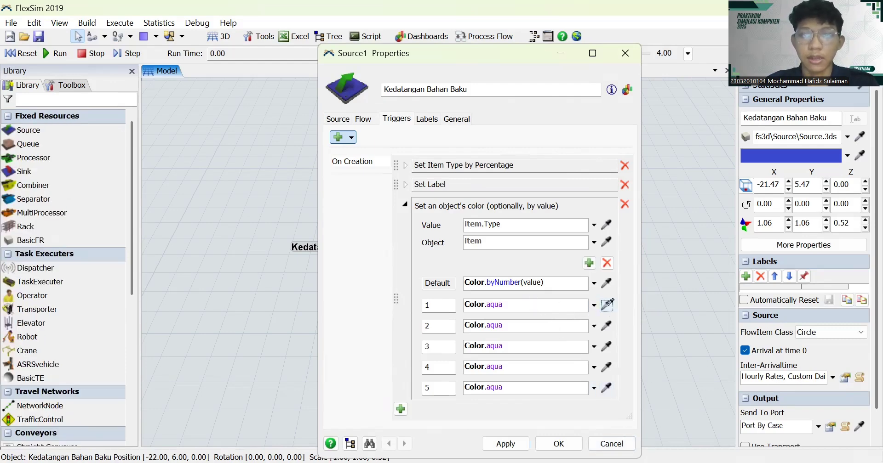
left_click(558, 261)
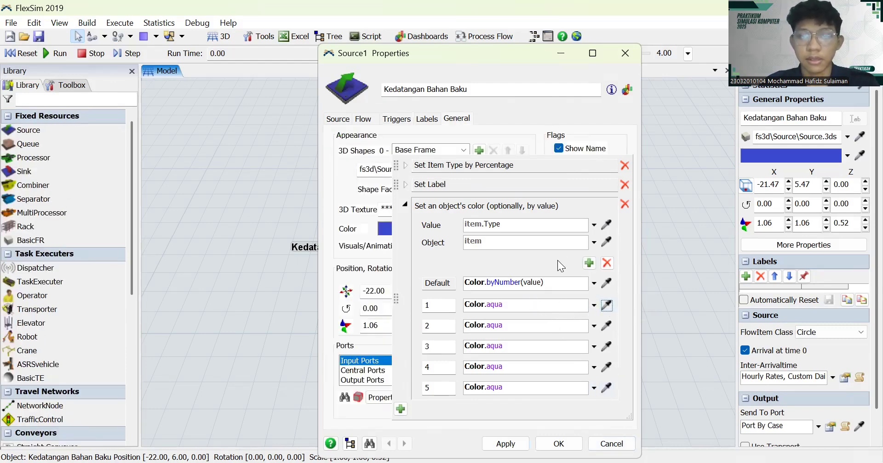
left_click(594, 306)
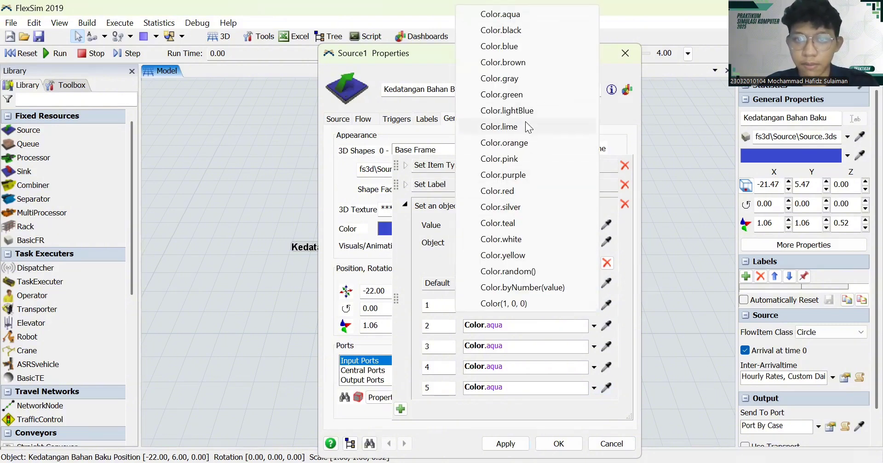
left_click(528, 160)
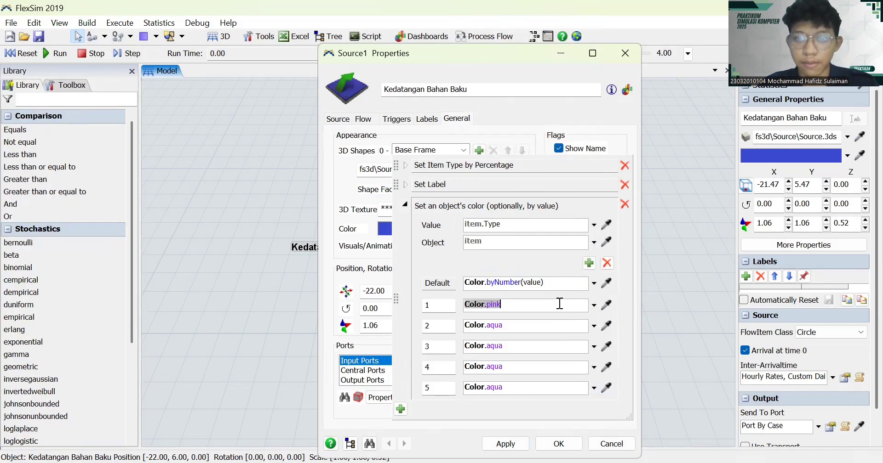
Return to the On Creation trigger's color cases and set item type 2 to Color.yellow.
left_click(593, 326)
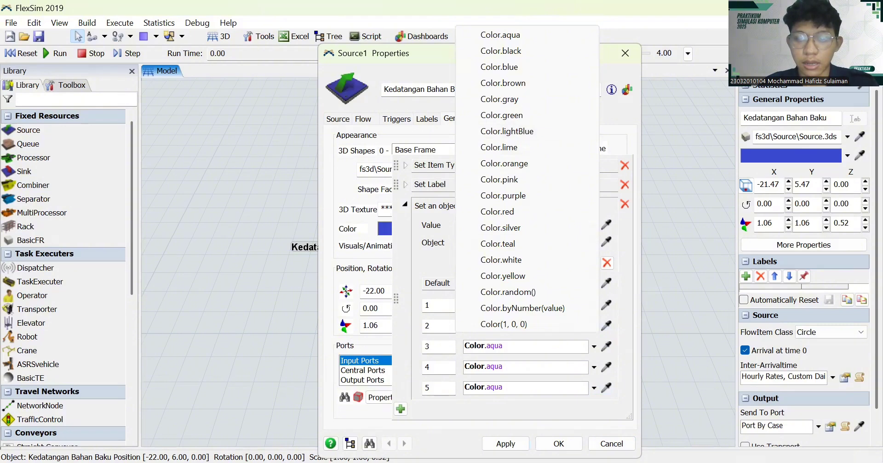
key("Escape")
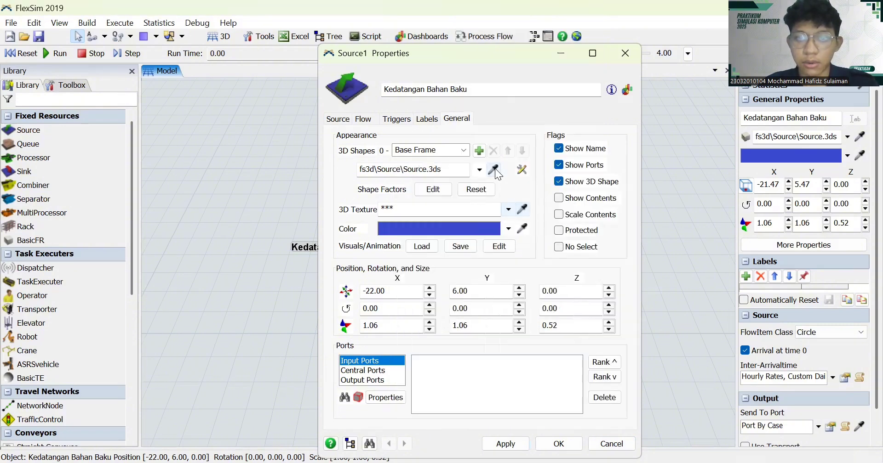
left_click(427, 119)
left_click(455, 118)
left_click(408, 120)
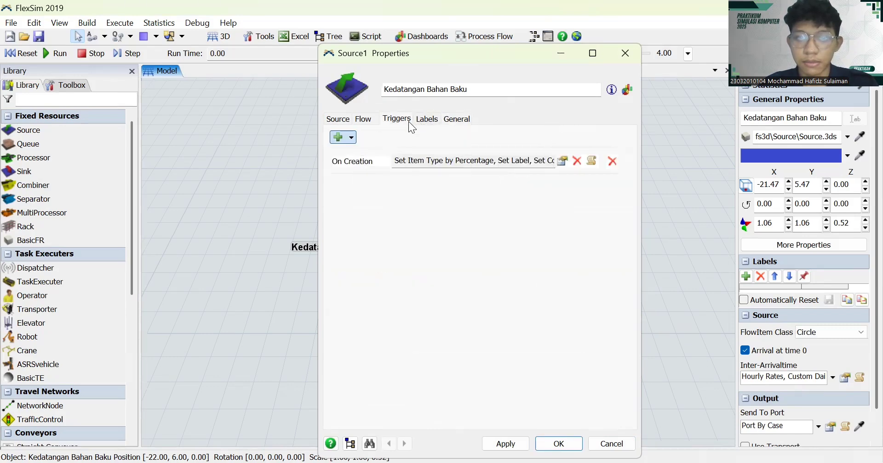
left_click(561, 162)
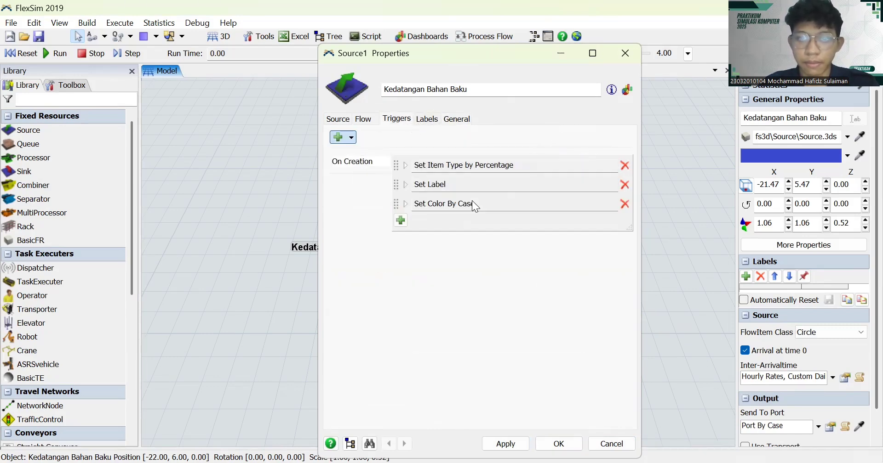
left_click(405, 204)
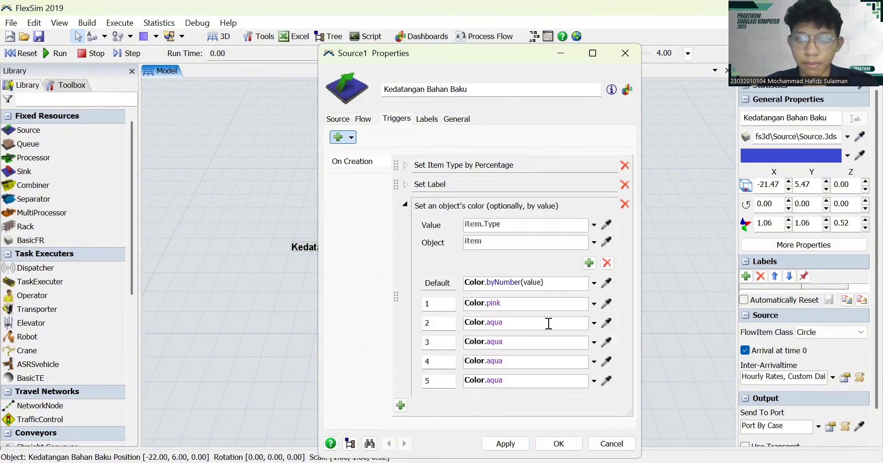
left_click(547, 324)
left_click(593, 323)
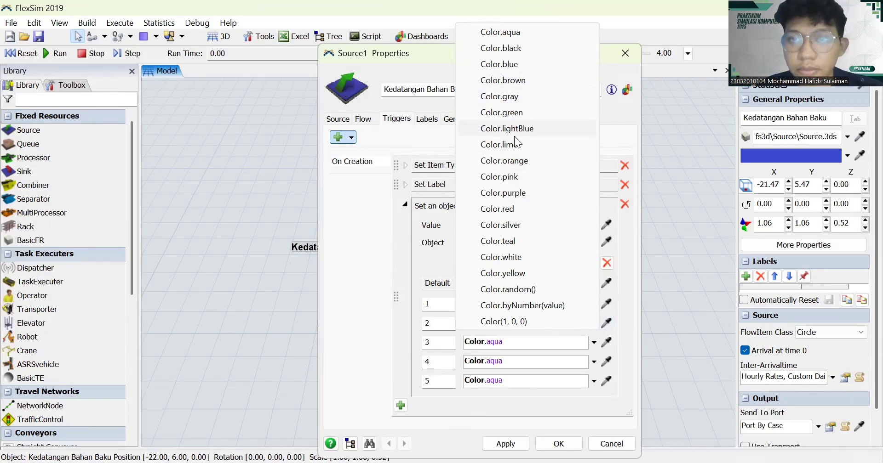
left_click(523, 273)
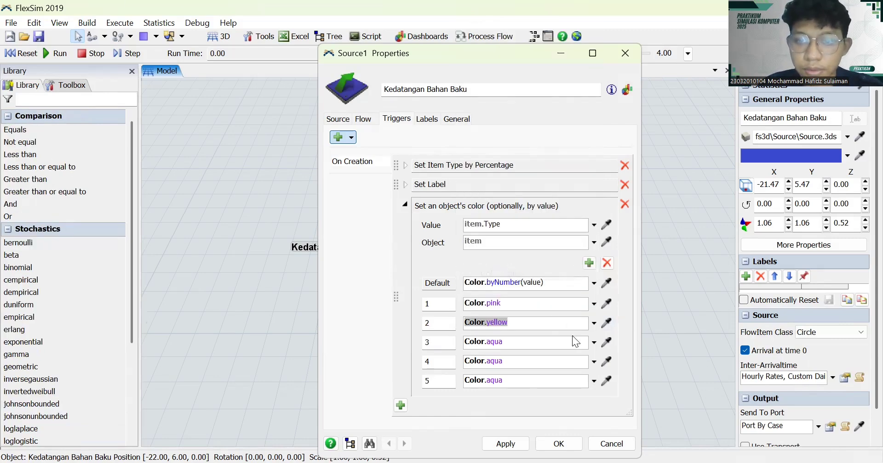
Set the color for item type 3 to Color.orange and close the trigger's action settings.
left_click(594, 343)
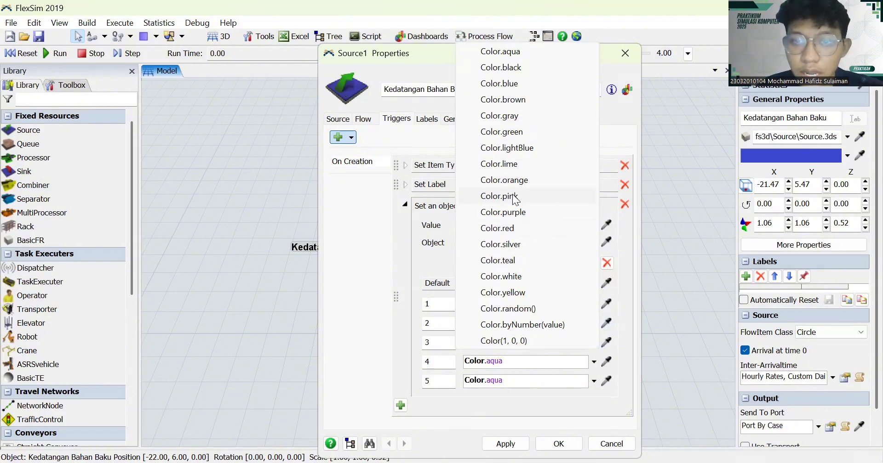
left_click(510, 180)
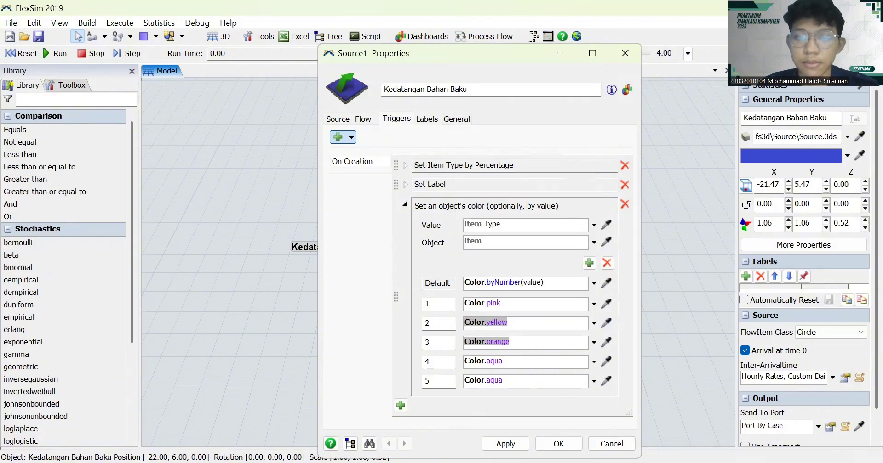
left_click(358, 294)
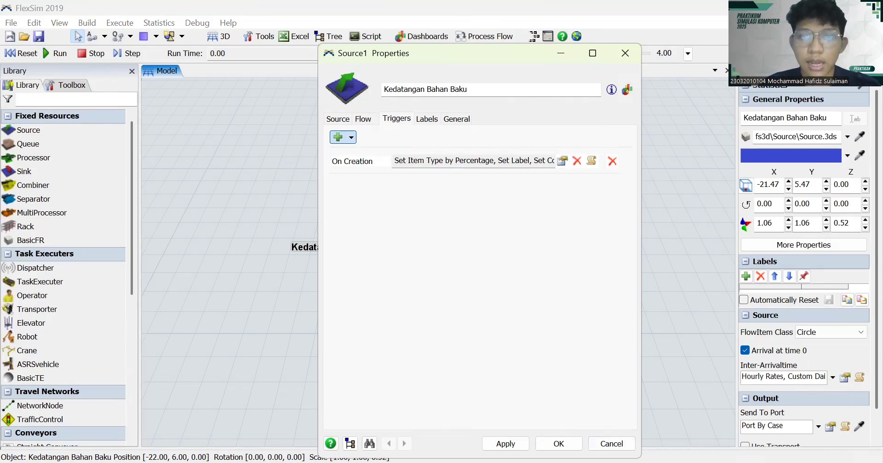
Set item type 4 to Color.lime and item type 5 to Color.red in the On Creation trigger's color cases, and apply the changes.
left_click(562, 167)
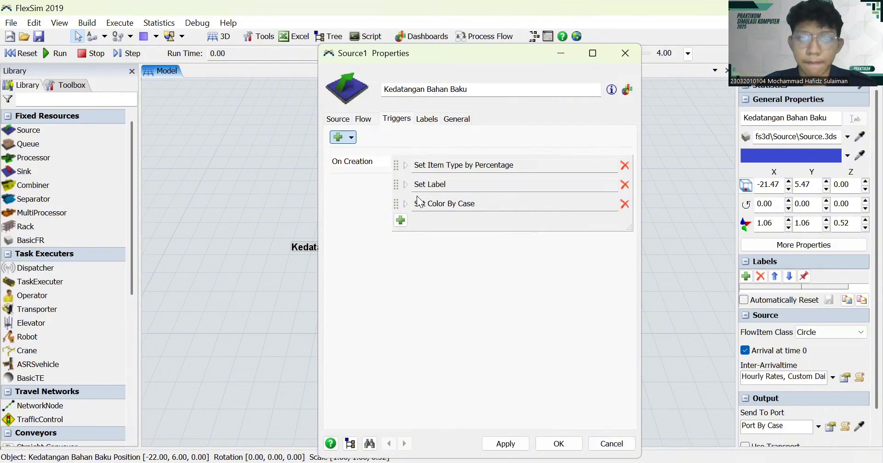
left_click(403, 204)
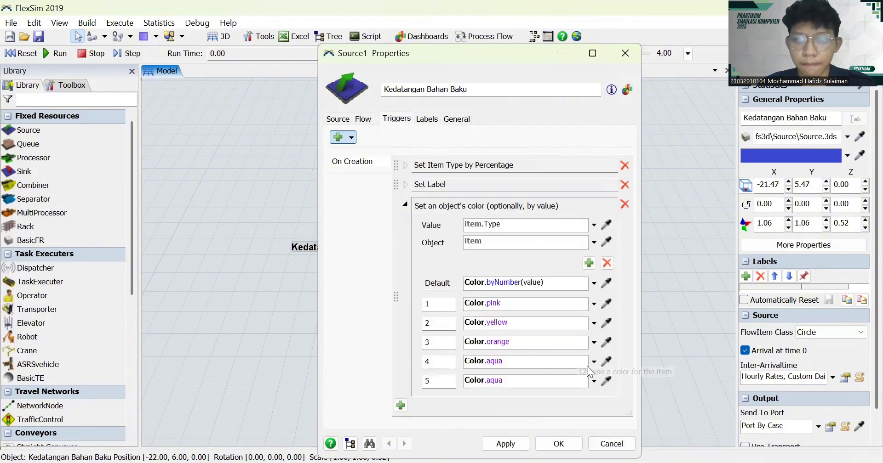
left_click(594, 364)
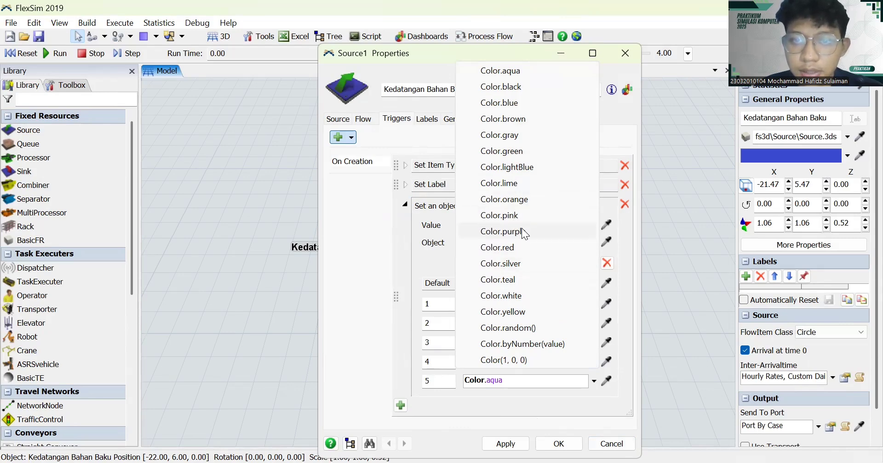
left_click(518, 184)
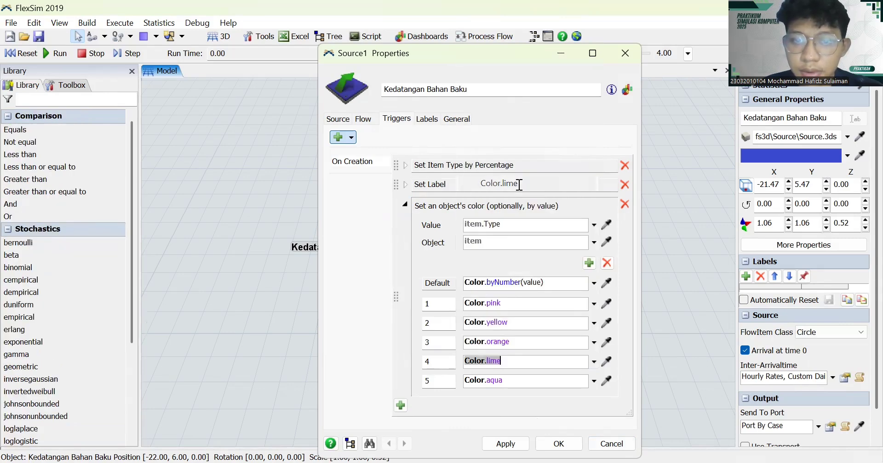
left_click(595, 382)
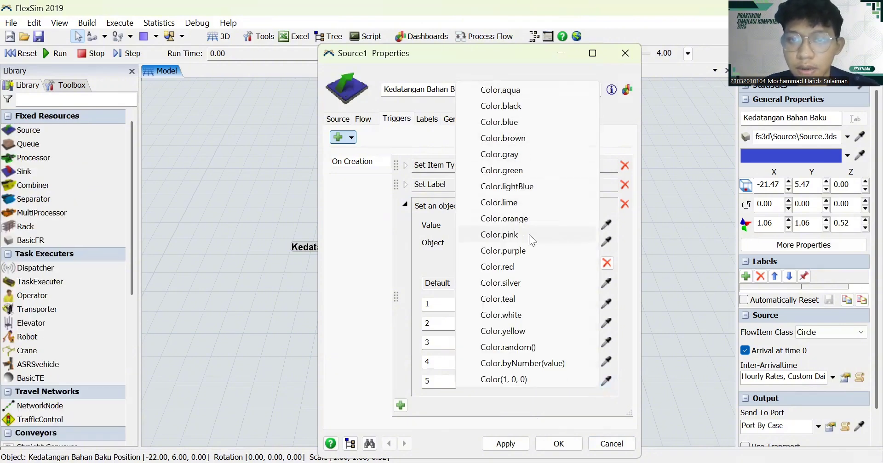
left_click(515, 266)
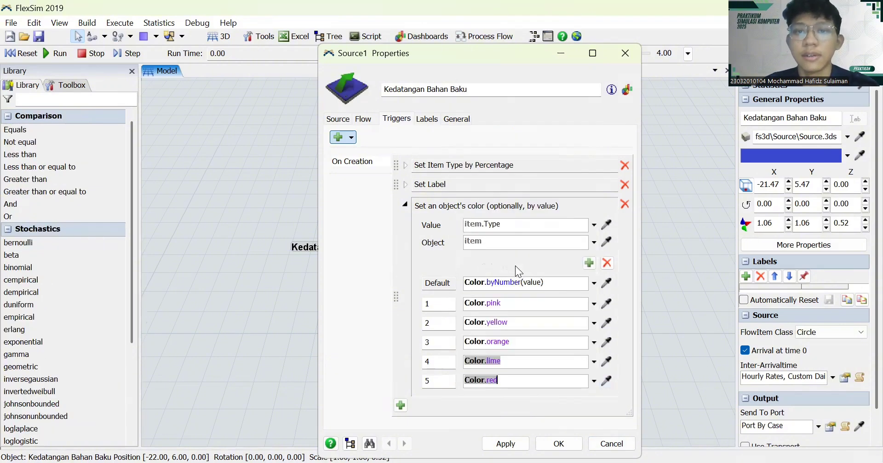
left_click(517, 444)
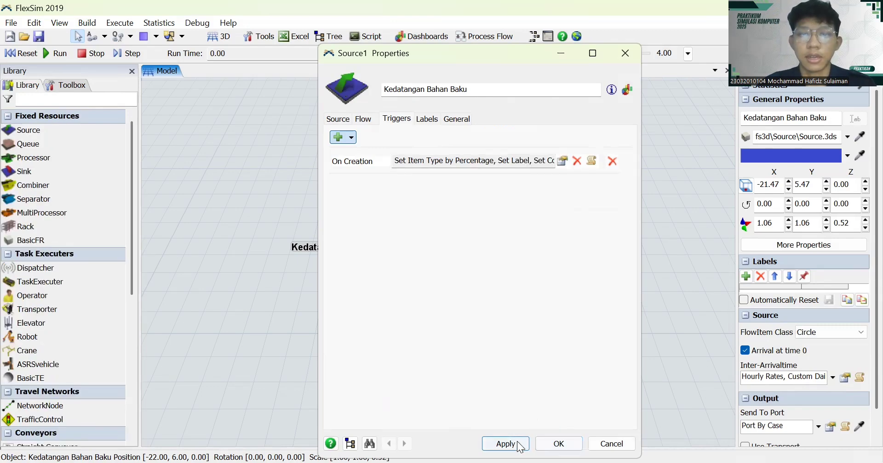
Review the raw material source's label, general, trigger, flow and arrival settings, and confirm its properties.
left_click(430, 122)
left_click(466, 118)
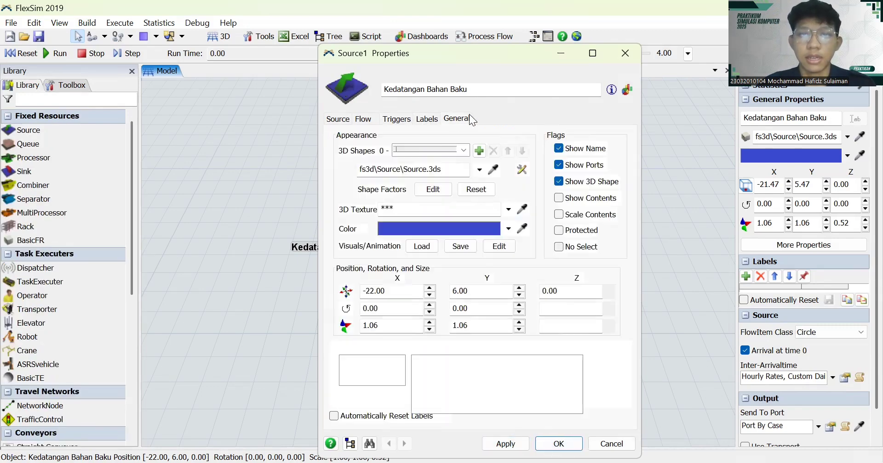
left_click(398, 120)
left_click(367, 121)
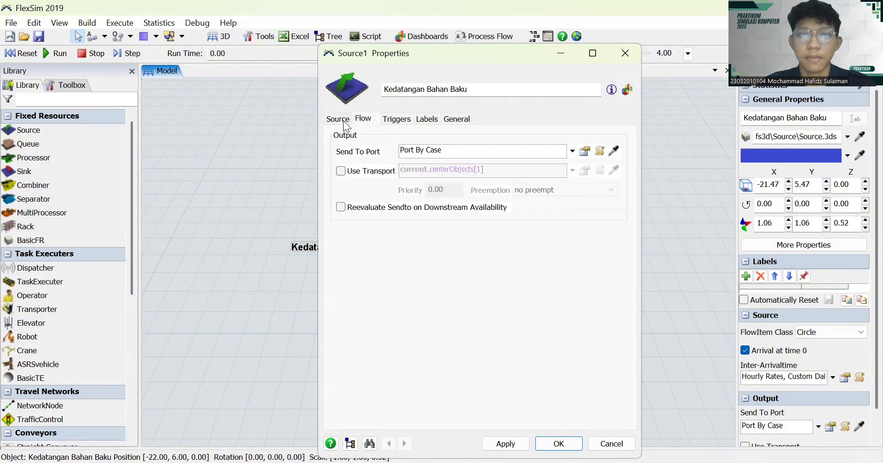
left_click(339, 120)
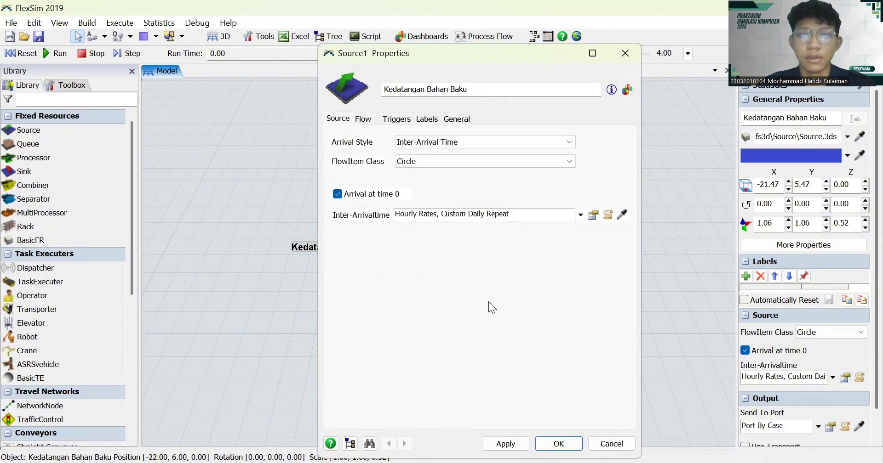
left_click(506, 444)
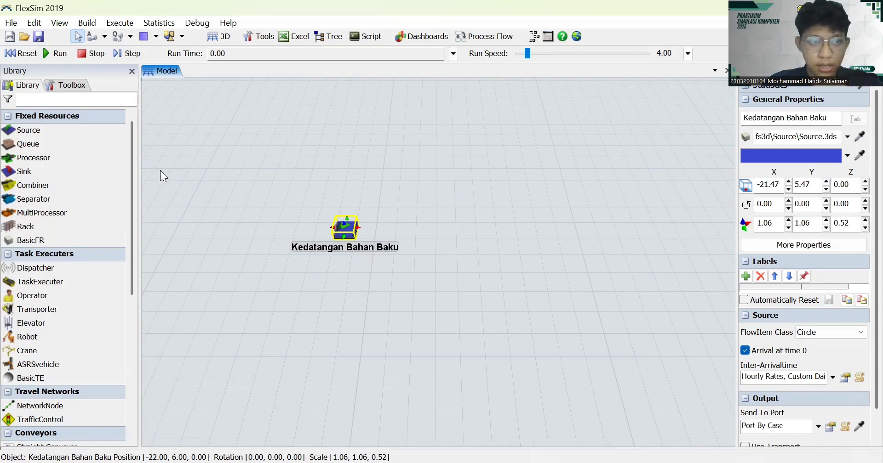
Add five queues to the model beside and below the Kedatangan Bahan Baku source.
left_click_drag(74, 143, 431, 159)
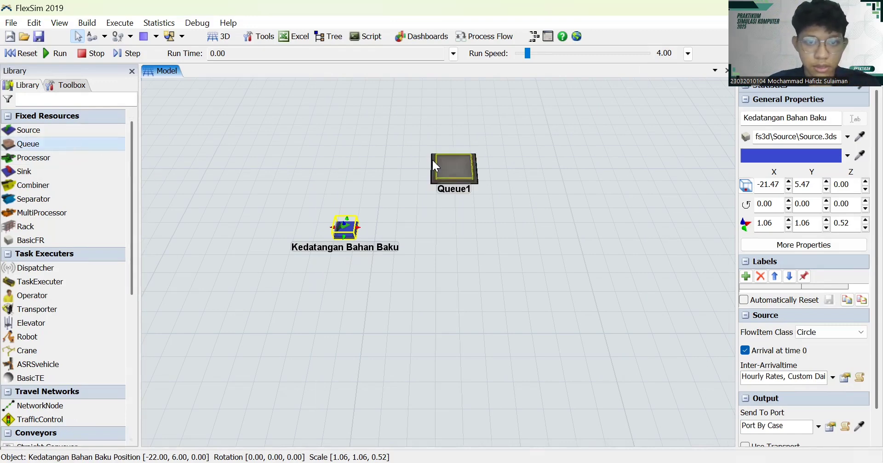
left_click_drag(114, 144, 459, 232)
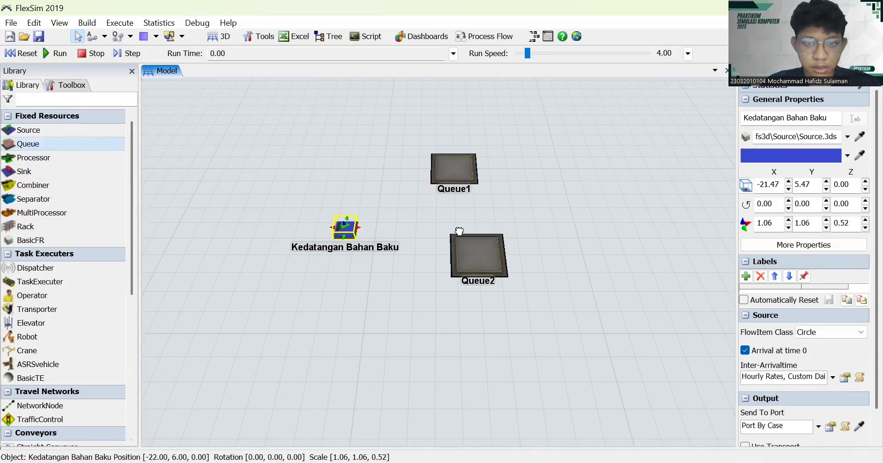
left_click_drag(83, 144, 459, 307)
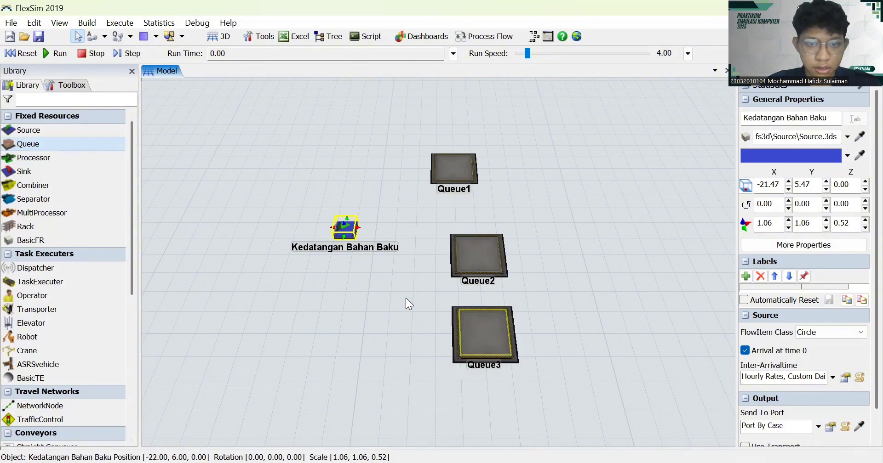
left_click_drag(85, 147, 444, 399)
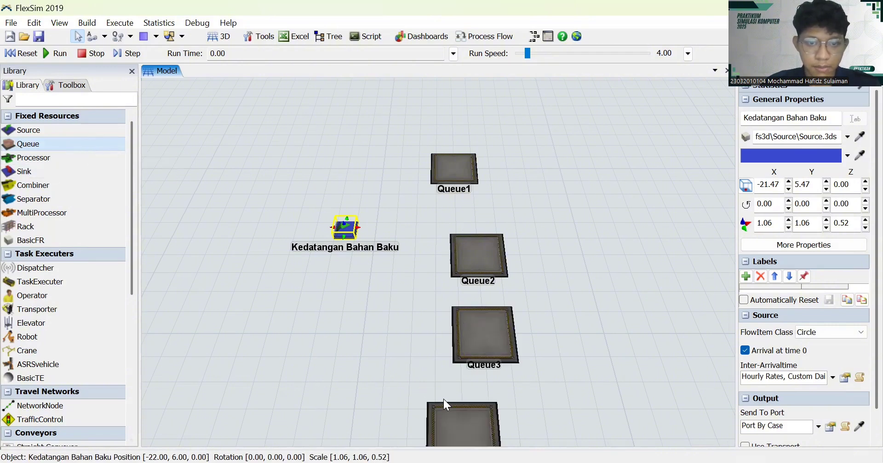
left_click_drag(605, 265, 561, 219)
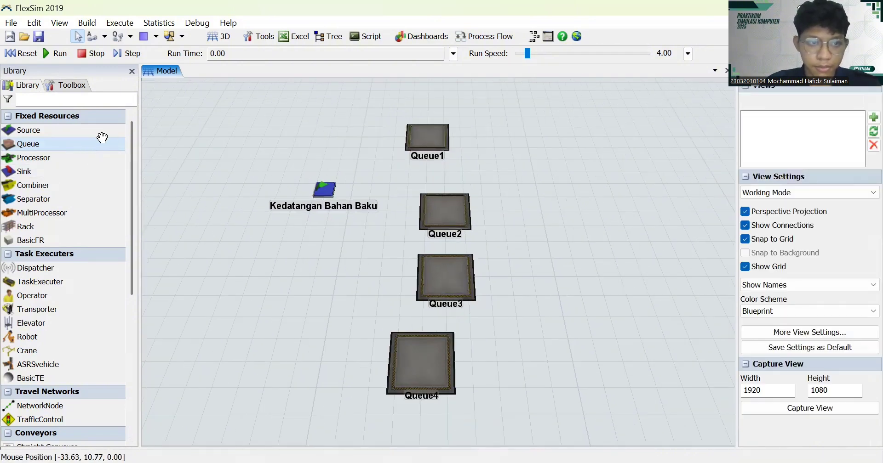
left_click_drag(103, 148, 316, 362)
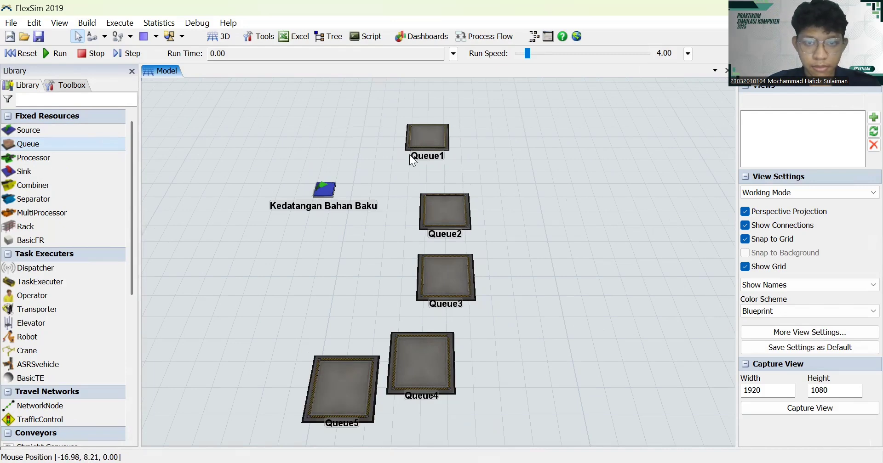
Arrange the five queues in one evenly spaced column in numerical order, and move the source level with the middle queue.
left_click_drag(423, 128, 425, 80)
left_click_drag(446, 212, 435, 140)
left_click_drag(451, 274, 434, 196)
left_click_drag(435, 352, 434, 260)
left_click(371, 366)
left_click_drag(352, 390, 434, 355)
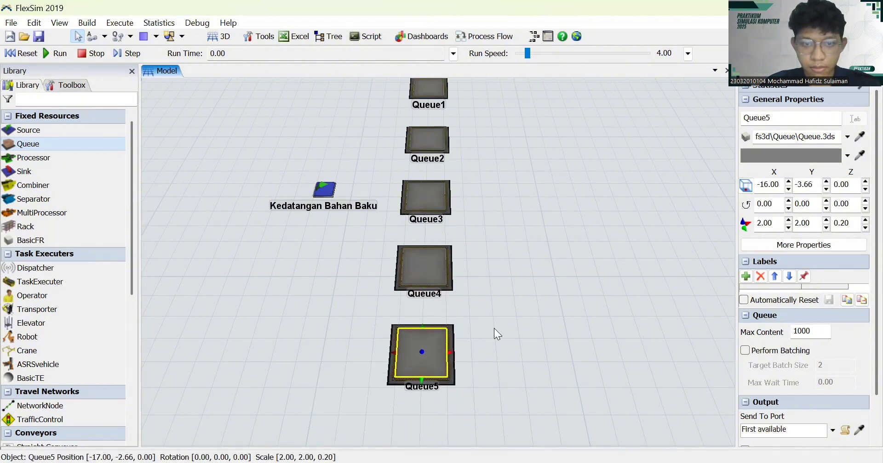
left_click_drag(319, 193, 319, 202)
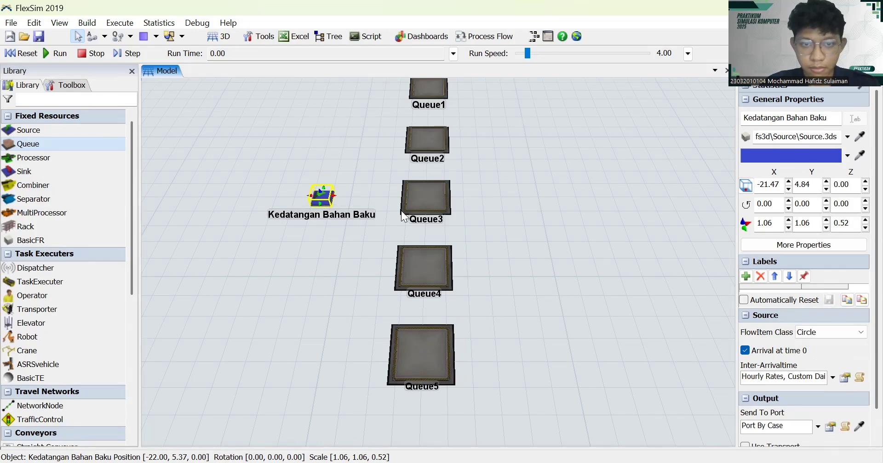
Rename Queue1 at the far end of the column as Jambu.
left_click_drag(573, 235, 575, 279)
double_click(413, 114)
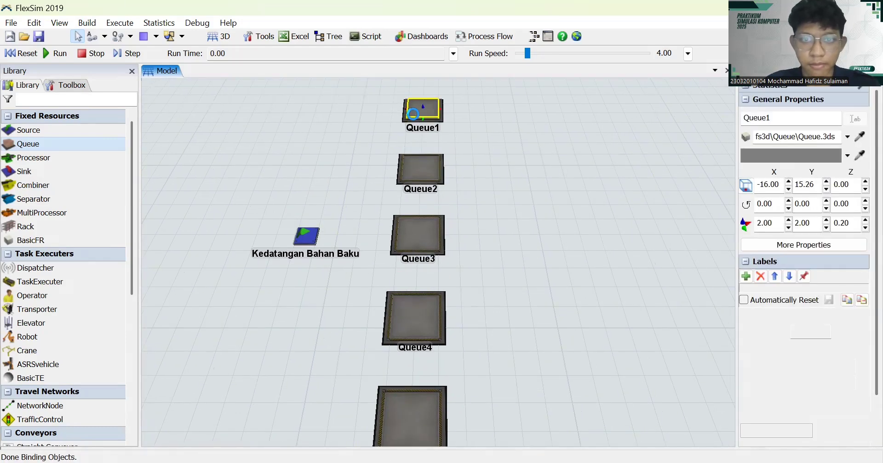
key("BackSpace")
key("BackSpace")
key("BackSpace")
key("BackSpace")
key("BackSpace")
key("BackSpace")
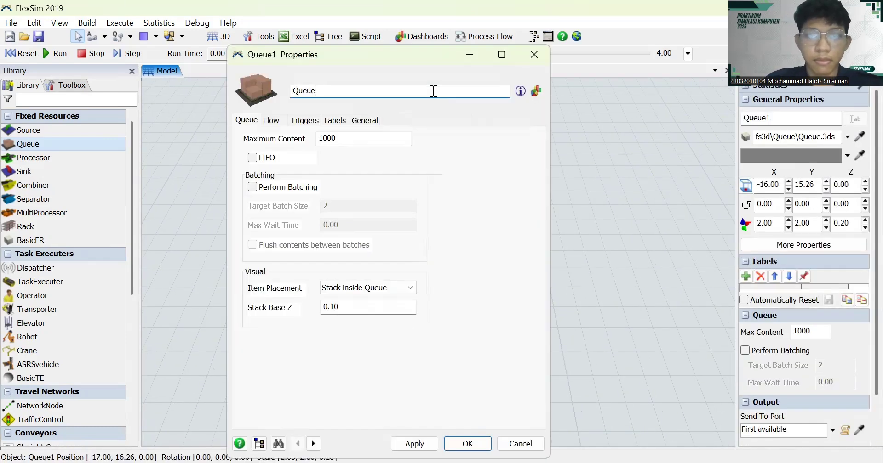
type("Jambu")
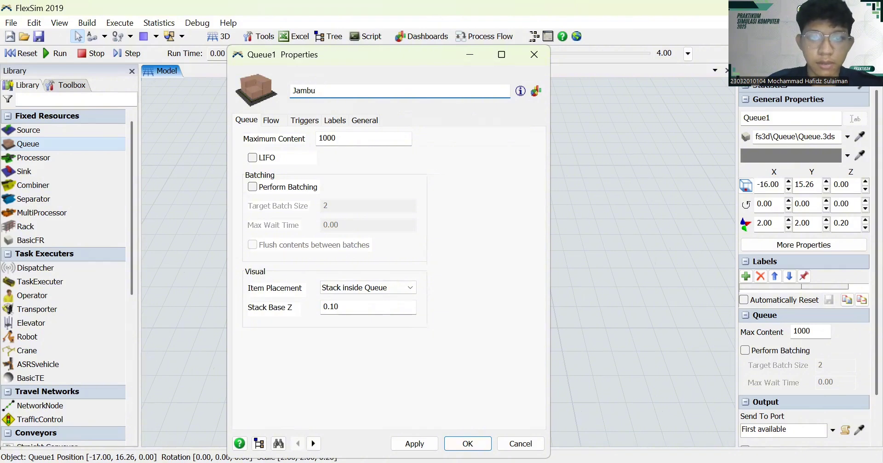
left_click(436, 443)
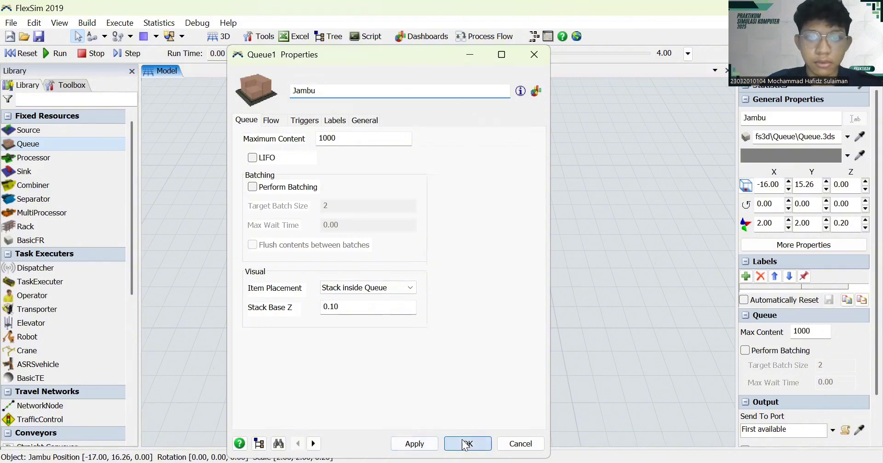
Rename Queue2 as Mangga and confirm its properties.
double_click(432, 161)
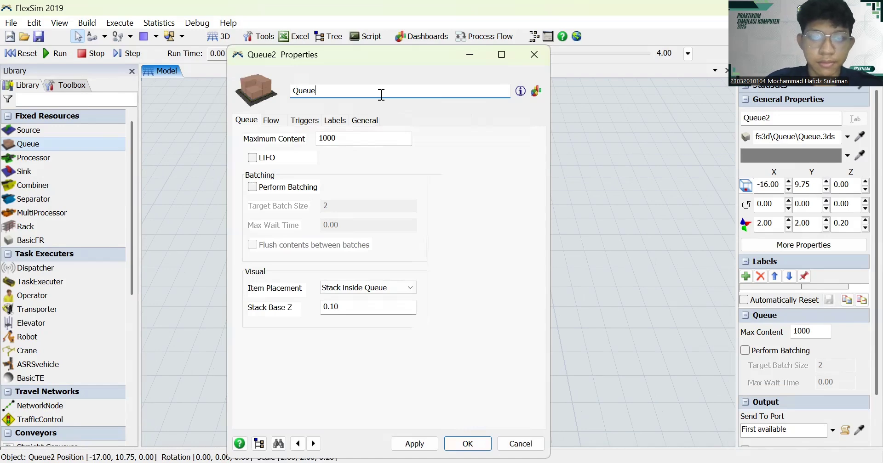
key("BackSpace")
type("Mangga")
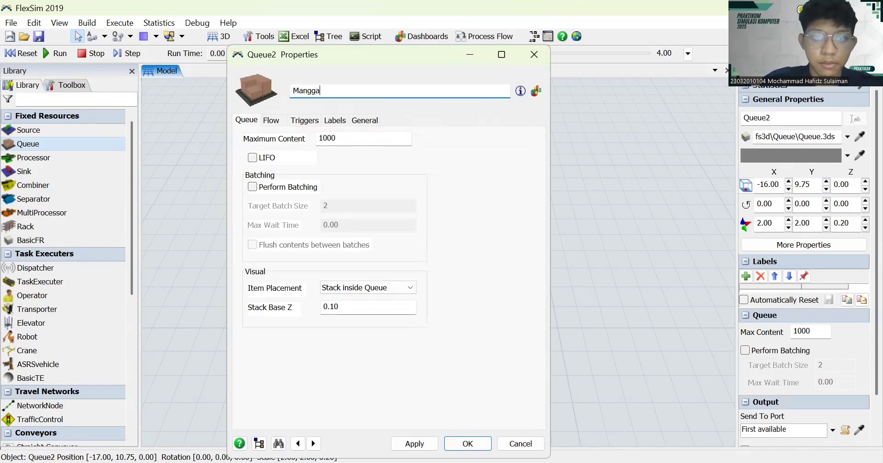
left_click(414, 444)
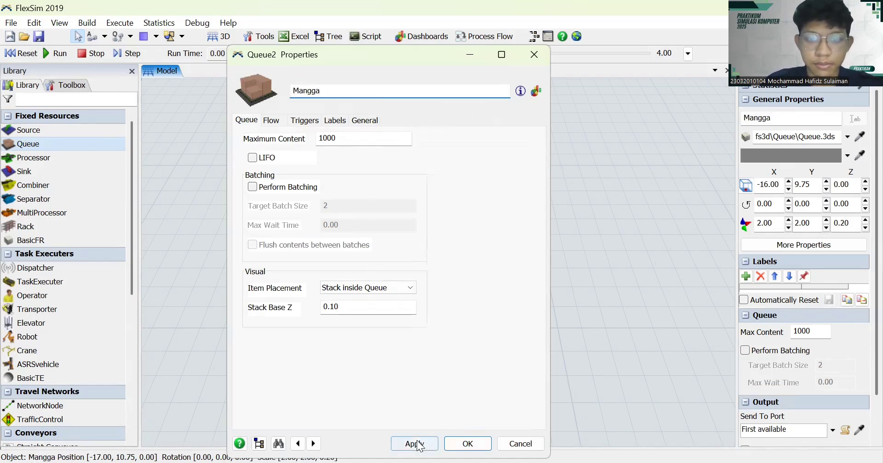
Rename Queue3, the middle queue of the column, as Jeruk.
double_click(427, 237)
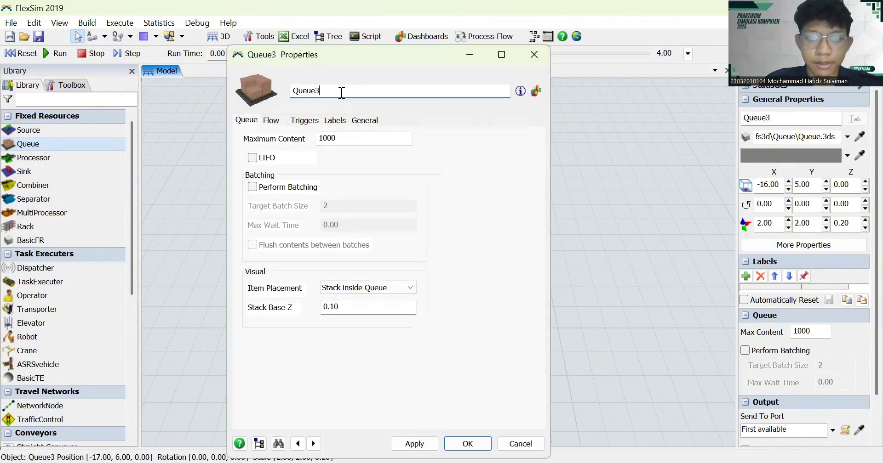
left_click(341, 91)
key("BackSpace")
key("BackSpace")
key("BackSpace")
key("BackSpace")
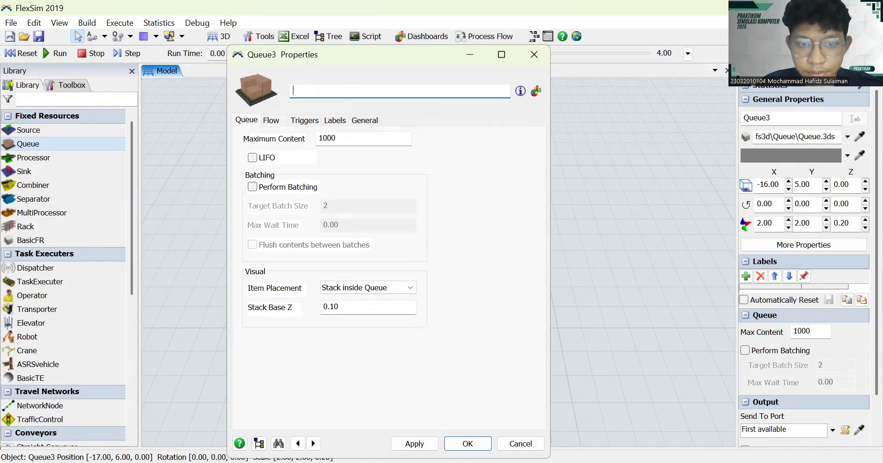
key("alt+Tab")
left_click(404, 99)
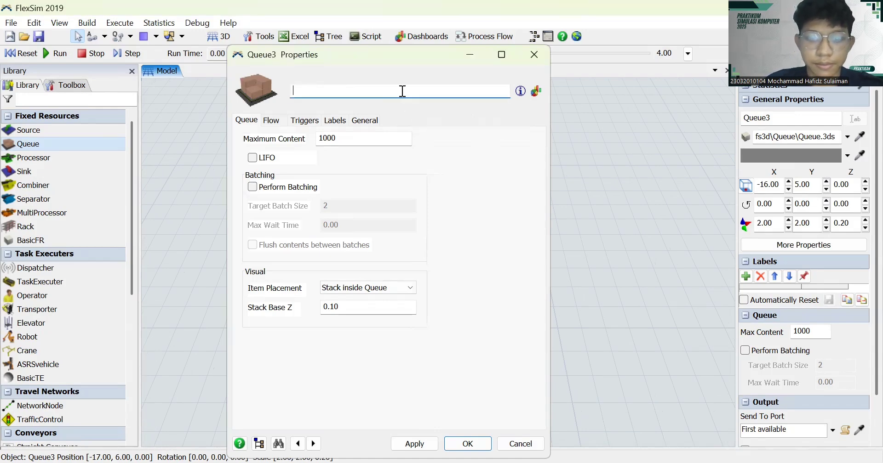
type("Jeeu")
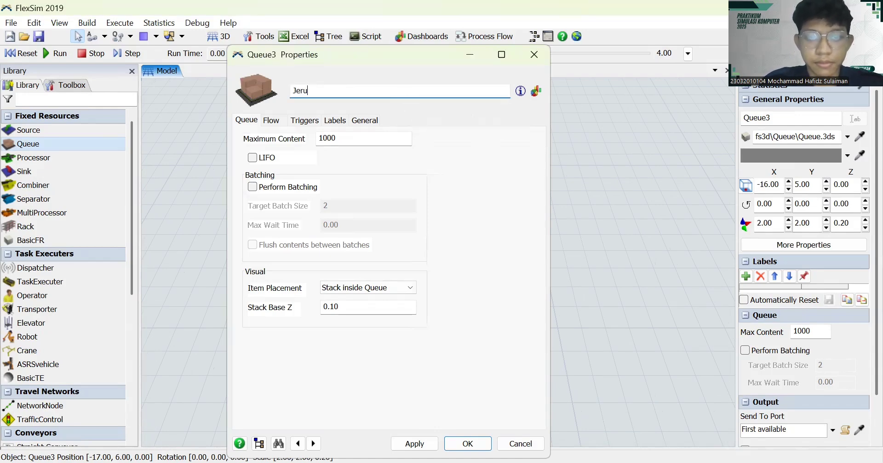
left_click(465, 444)
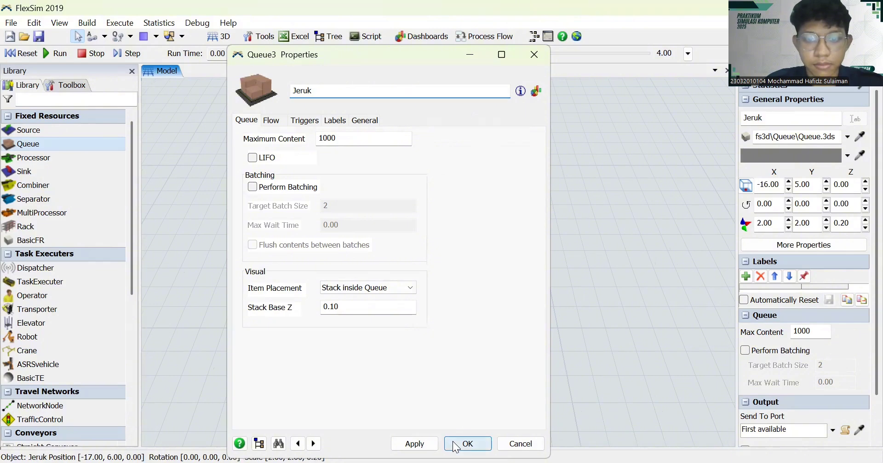
Rename Queue4 as Nanas and close its properties.
double_click(427, 308)
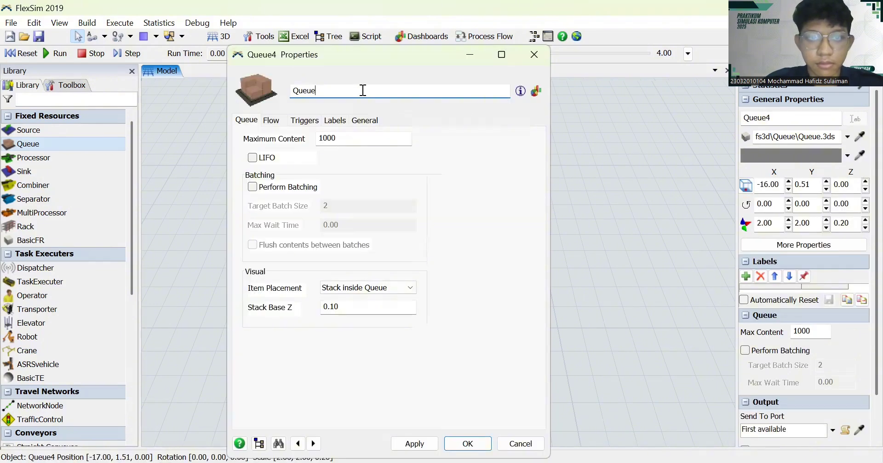
left_click(363, 91)
key("BackSpace")
key("BackSpace")
key("BackSpace")
key("BackSpace")
key("BackSpace")
key("BackSpace")
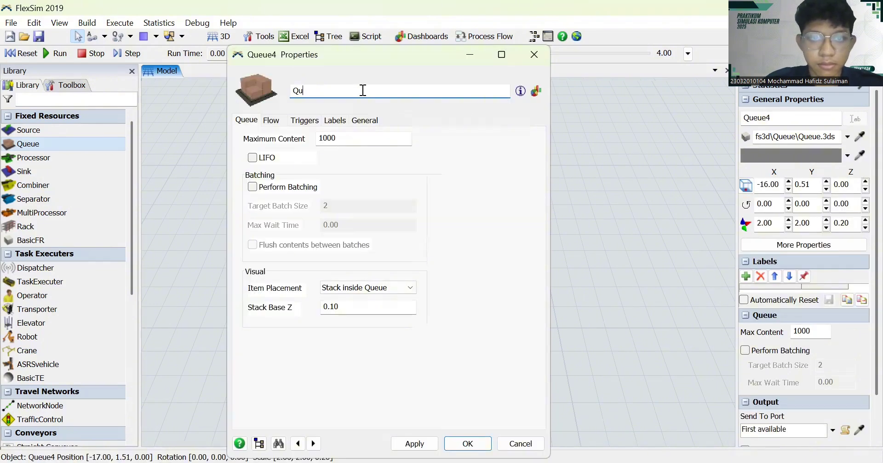
type("Nanas")
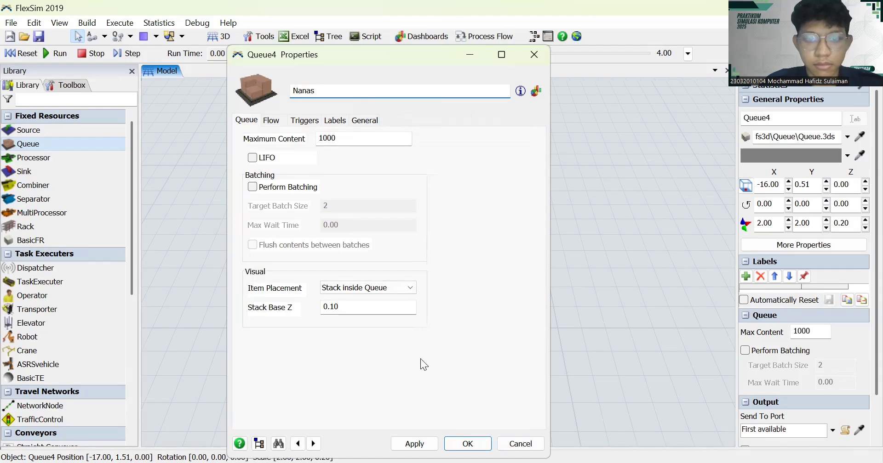
left_click(467, 443)
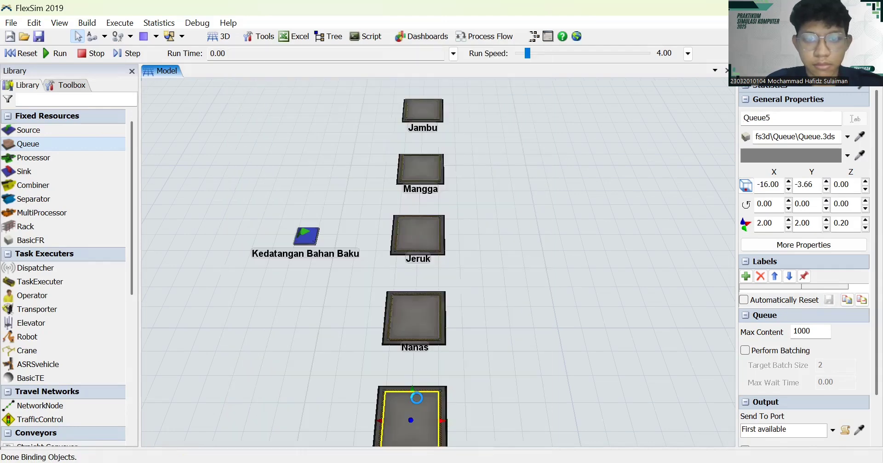
Rename Queue5, the nearest queue of the column, as Apel and confirm its properties.
left_click(371, 88)
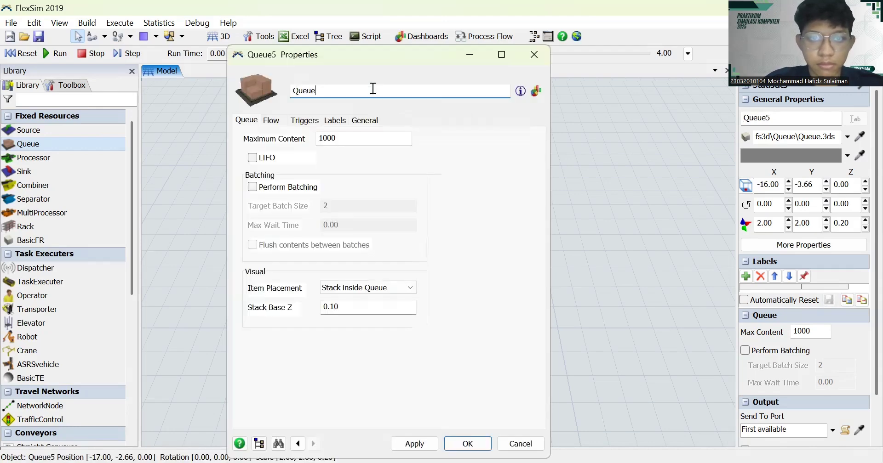
key("BackSpace")
key("BackSpace")
key("BackSpace")
key("BackSpace")
key("BackSpace")
key("BackSpace")
type("ape")
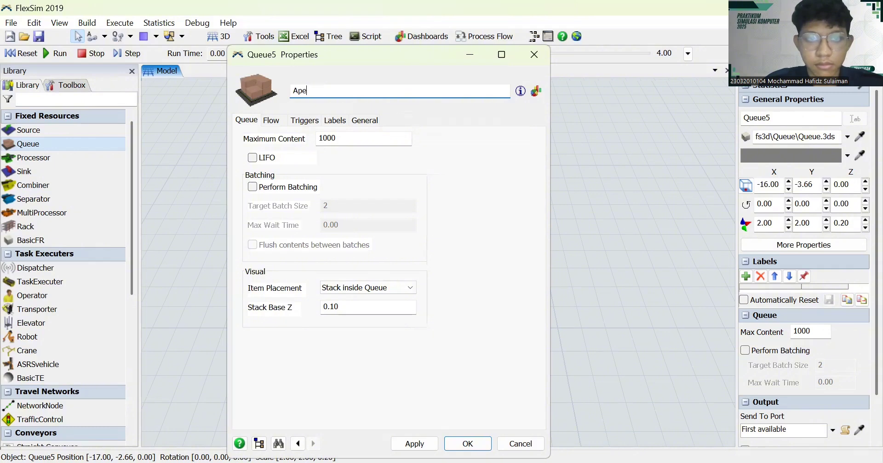
type("l")
key("Return")
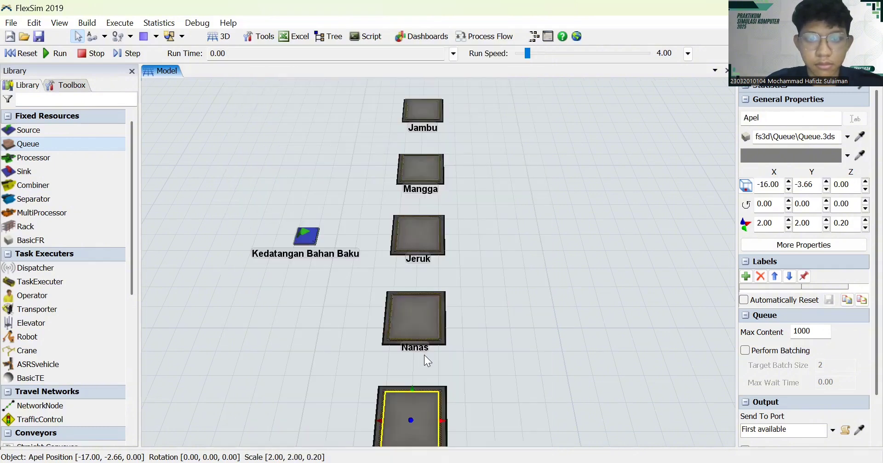
Add a MultiProcessor beside the fruit queues and position it at about X -7.25, Y 4.10.
left_click(537, 332)
left_click_drag(537, 332, 515, 251)
left_click_drag(426, 257, 424, 267)
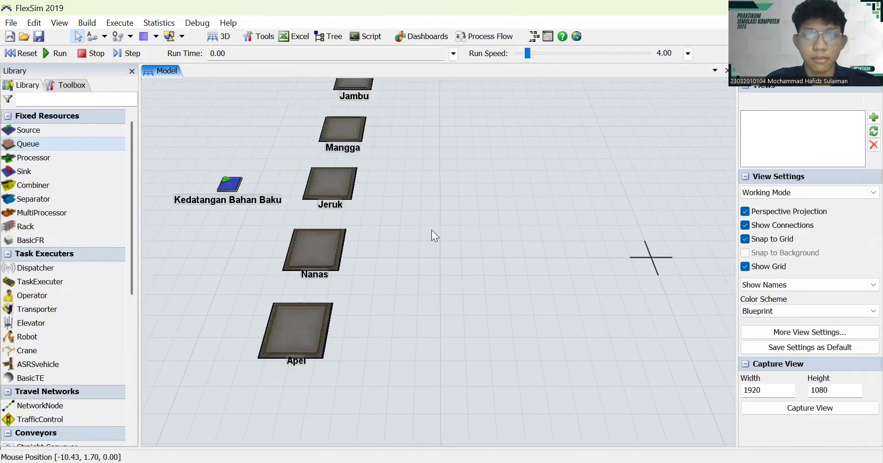
left_click_drag(431, 230, 435, 308)
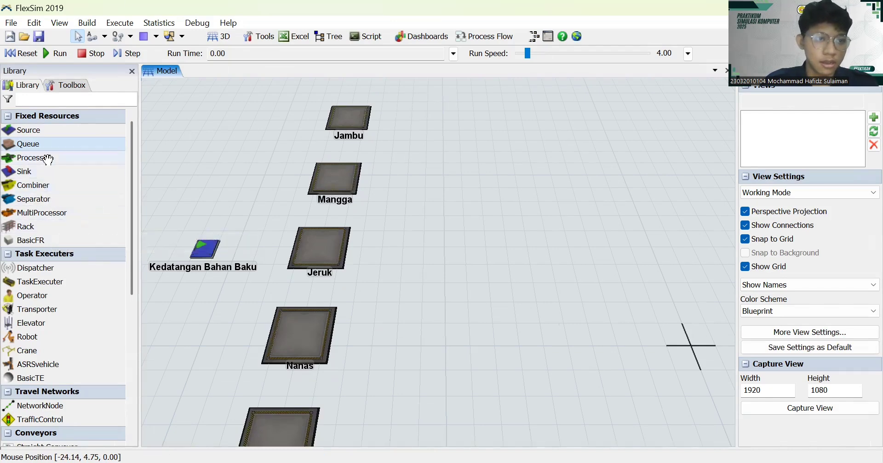
left_click_drag(52, 214, 455, 250)
left_click_drag(606, 343, 509, 314)
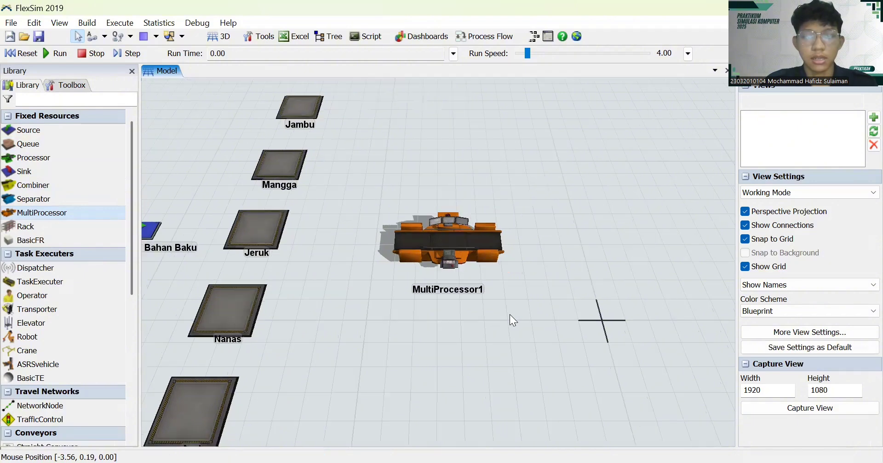
left_click(434, 243)
left_click_drag(421, 227, 417, 230)
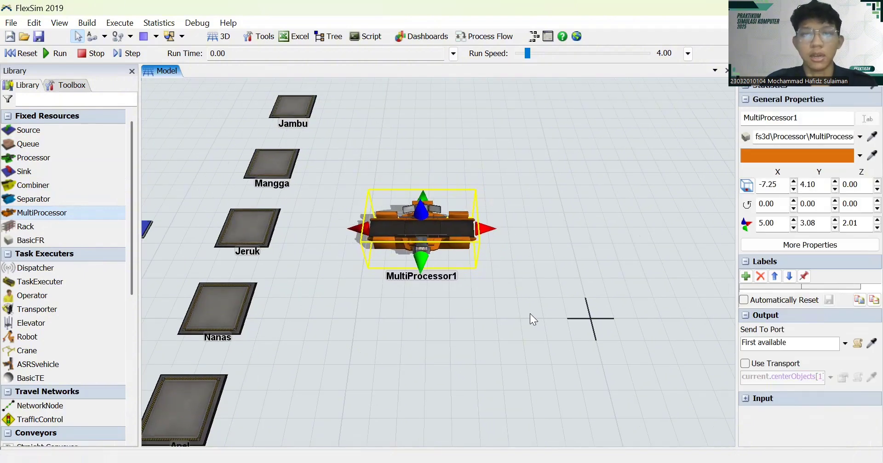
Add two Separators in a row after MultiProcessor1, the first at about X 2.51, Y 4.10 and the second at about X 11.01, Y 3.49.
left_click_drag(530, 313, 345, 295)
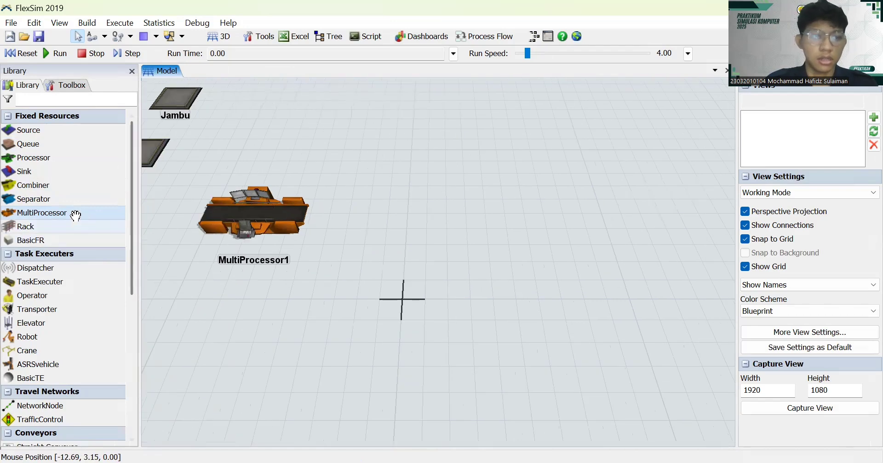
left_click_drag(56, 201, 462, 217)
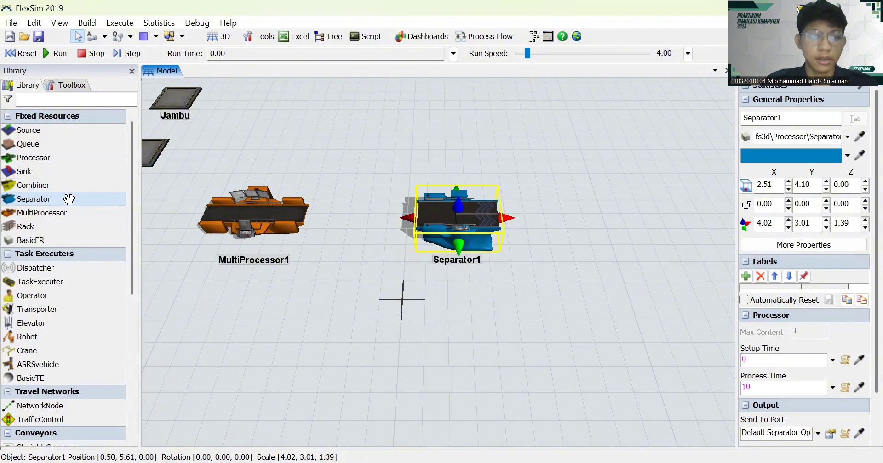
left_click_drag(69, 199, 590, 216)
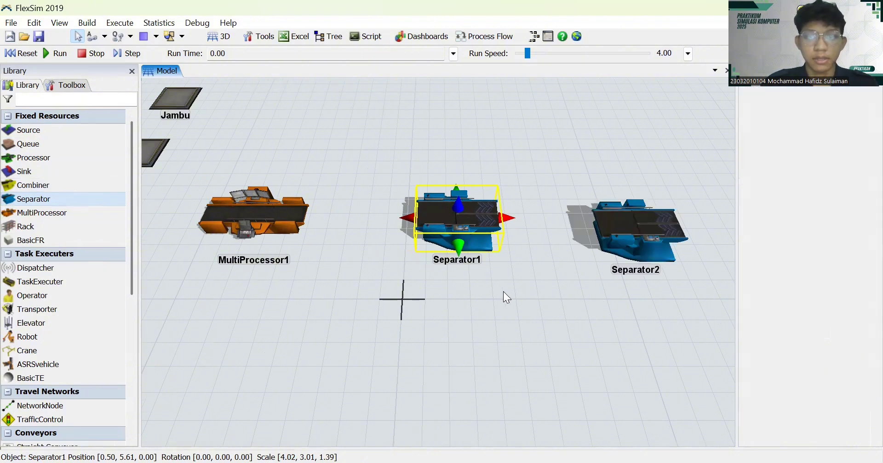
left_click_drag(503, 298, 311, 333)
left_click(483, 269)
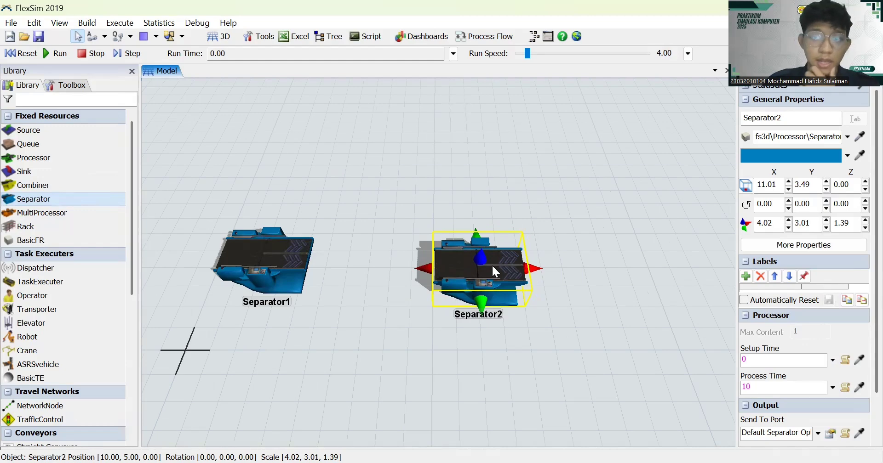
Add a second MultiProcessor after Separator2, aligning Separator2 at about X 12.01, Y 3.85 and the new MultiProcessor at about X 21.50, Y 3.87.
left_click_drag(553, 393, 527, 351)
left_click_drag(457, 304, 328, 305)
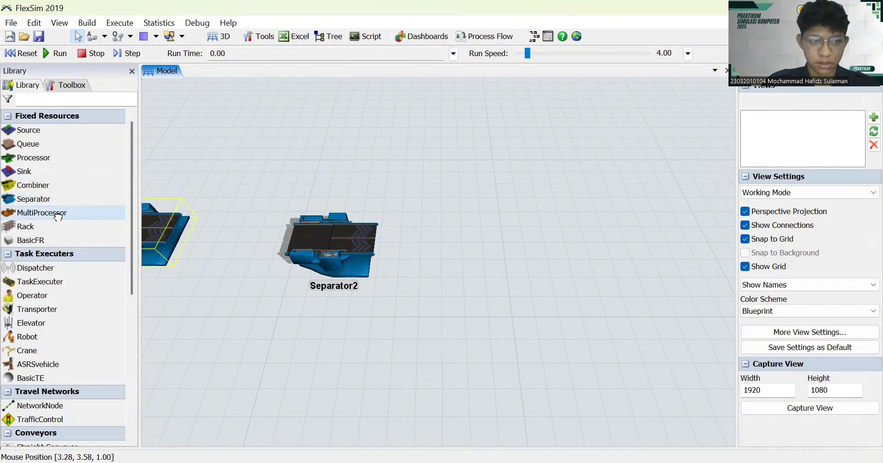
left_click_drag(57, 217, 581, 244)
left_click_drag(390, 344, 730, 315)
left_click_drag(683, 231, 564, 257)
left_click_drag(503, 232, 501, 225)
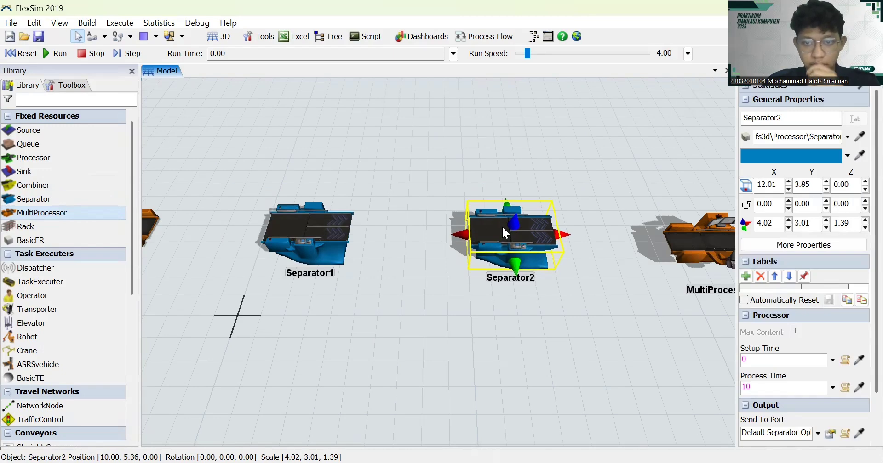
left_click(680, 241)
left_click_drag(680, 241, 678, 236)
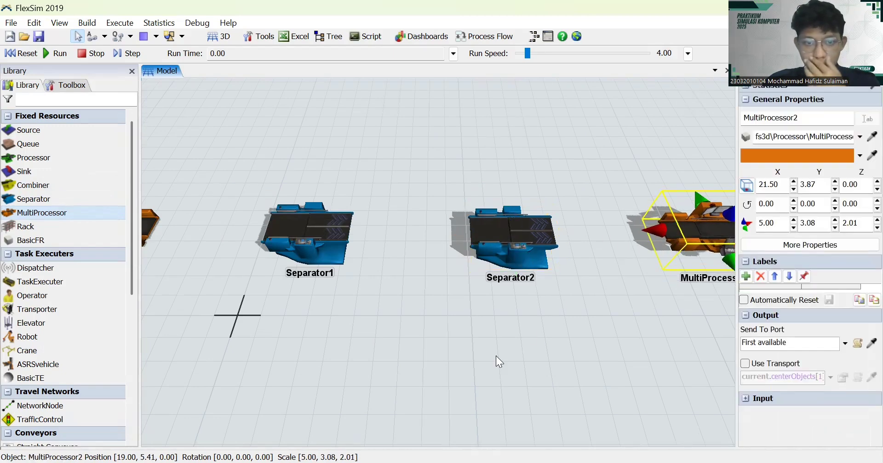
Rename MultiProcessor1 as Proses Awal and confirm its properties.
left_click_drag(496, 356, 733, 341)
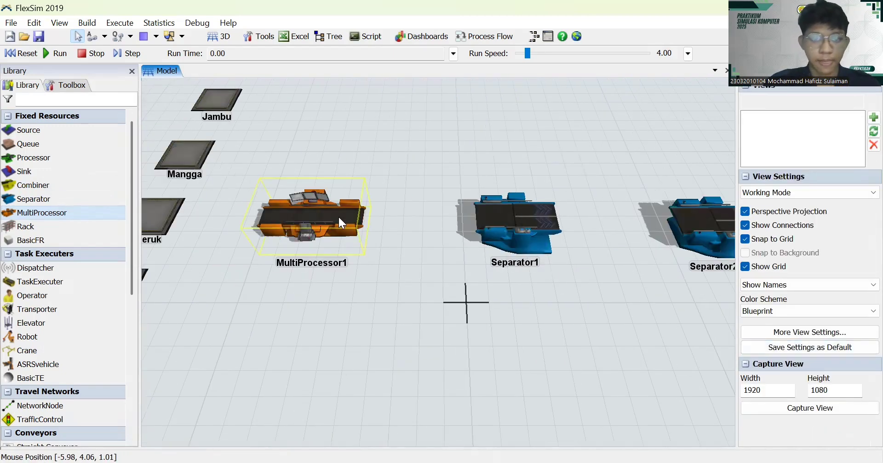
left_click(338, 217)
double_click(338, 216)
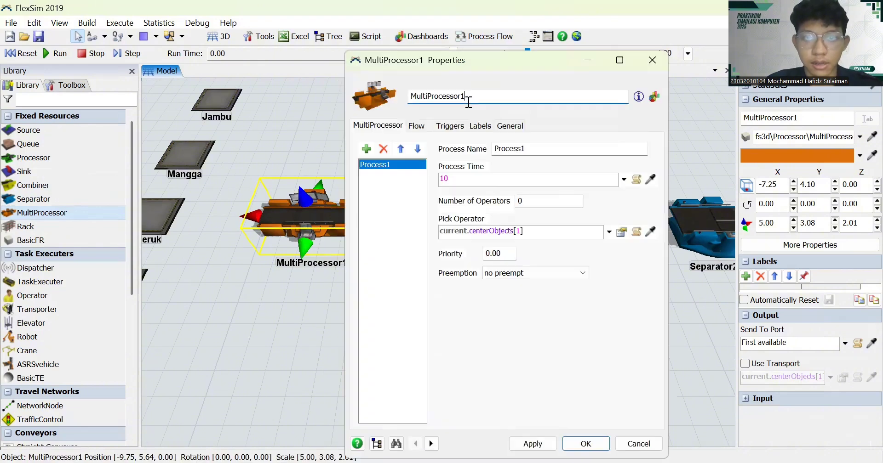
double_click(467, 94)
type("Proses ")
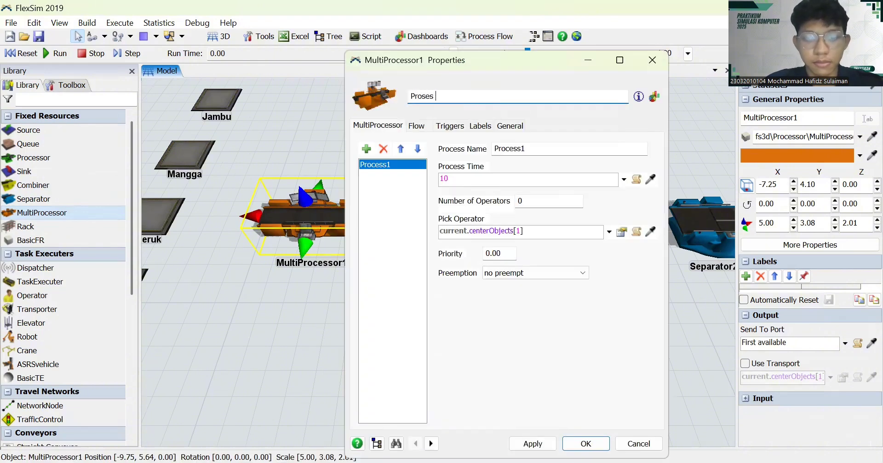
type("Awal")
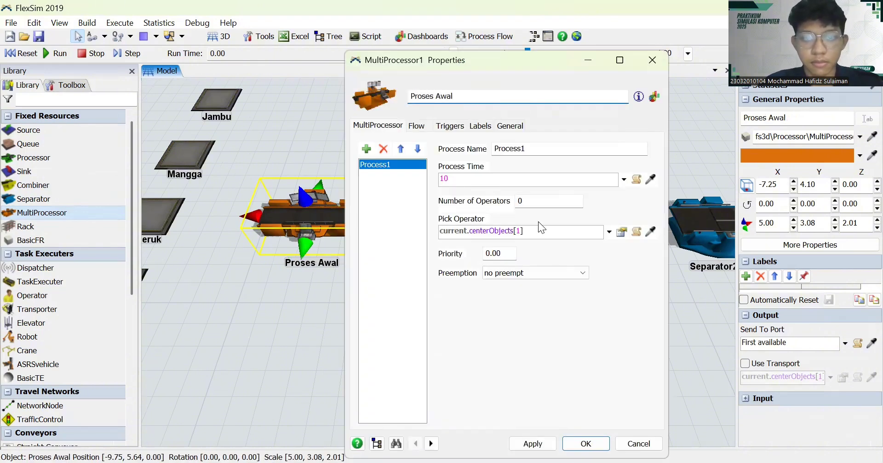
key("Return")
Rename Separator1 as Penyaringan Ampas ke Teko and confirm its properties.
left_click(523, 217)
left_click(524, 220)
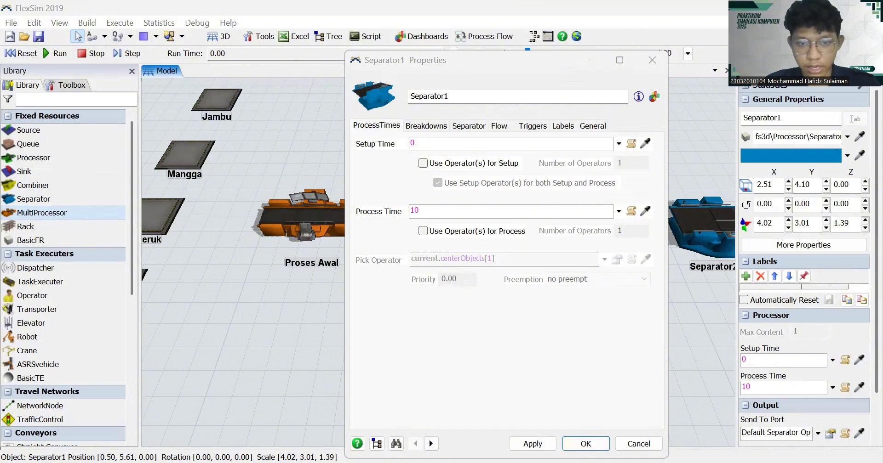
left_click(487, 98)
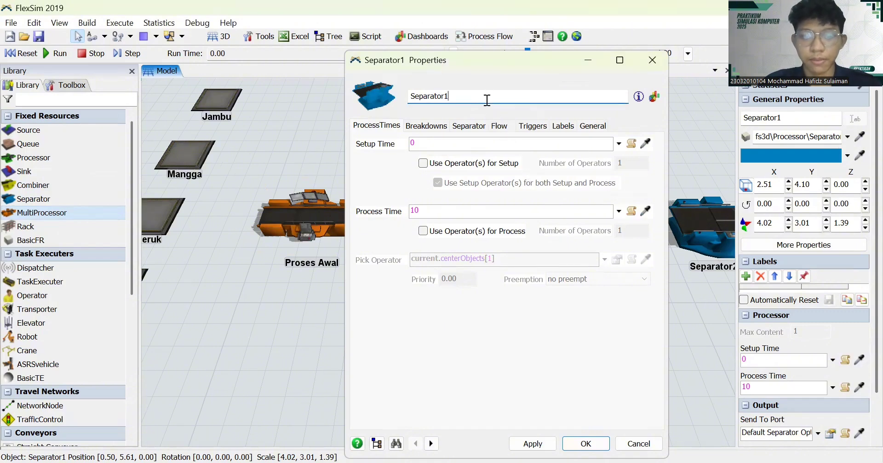
double_click(487, 99)
type("Penyari")
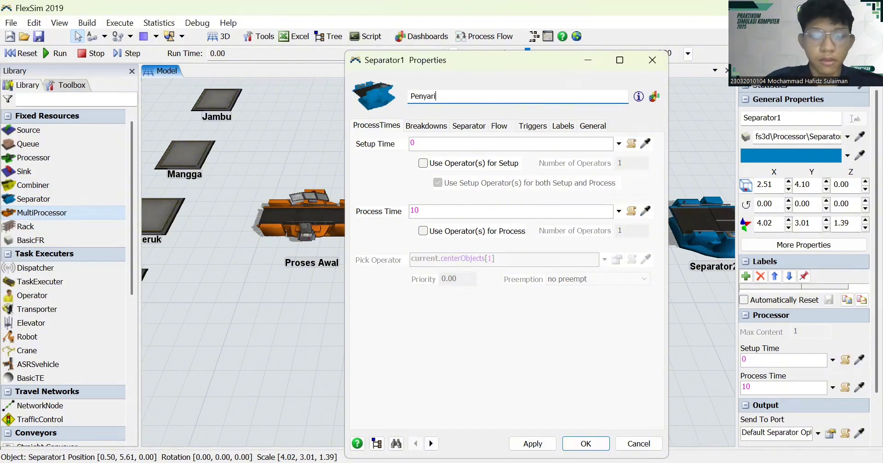
type("ngan Ampas ke")
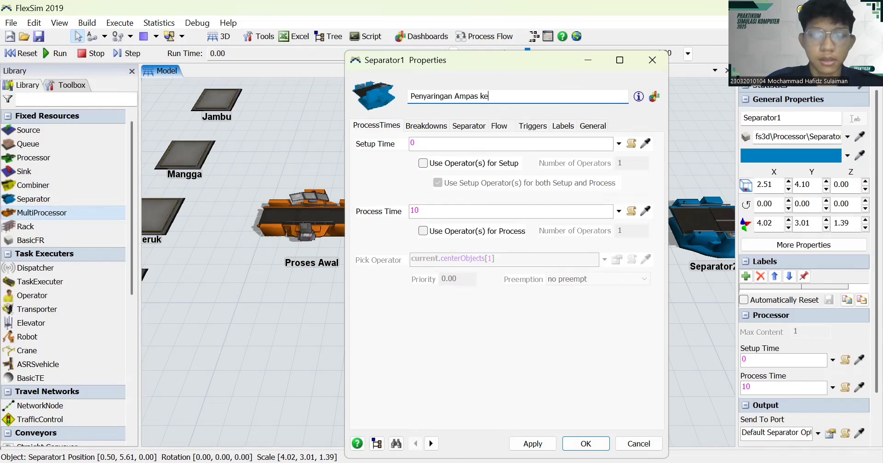
type(" Teko")
key("Return")
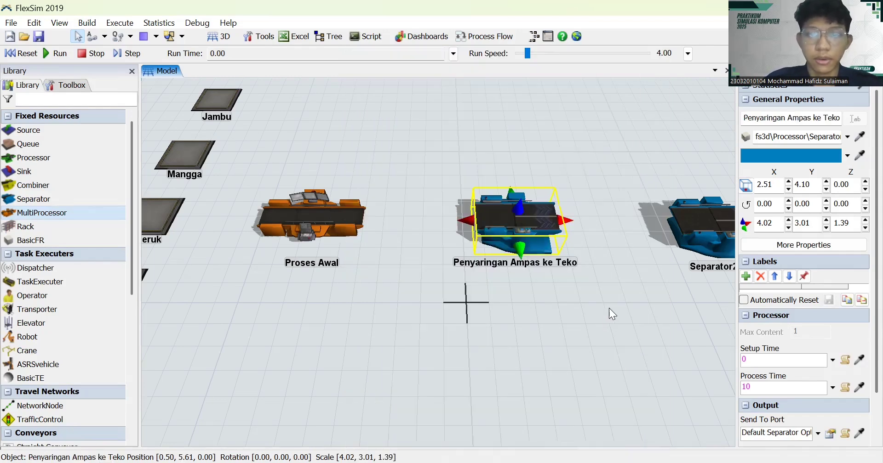
Rename Separator2 as Penuangan Jus ke Plastik and confirm its properties.
left_click(543, 317)
left_click_drag(543, 318, 330, 342)
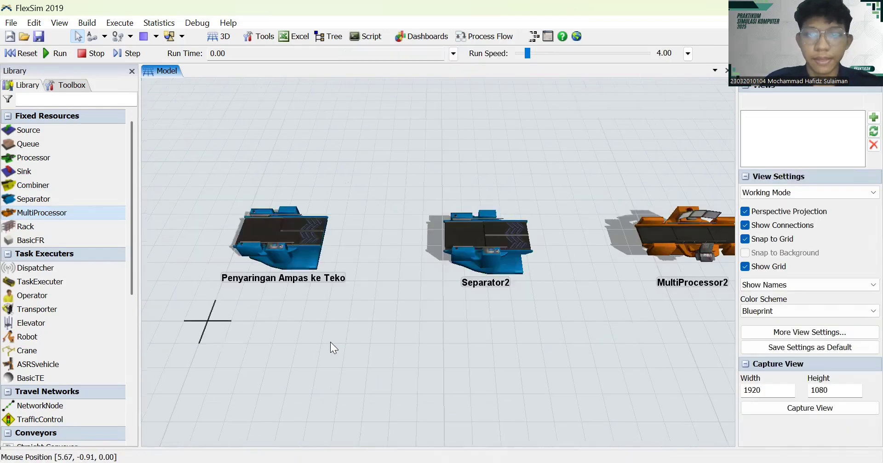
left_click(498, 228)
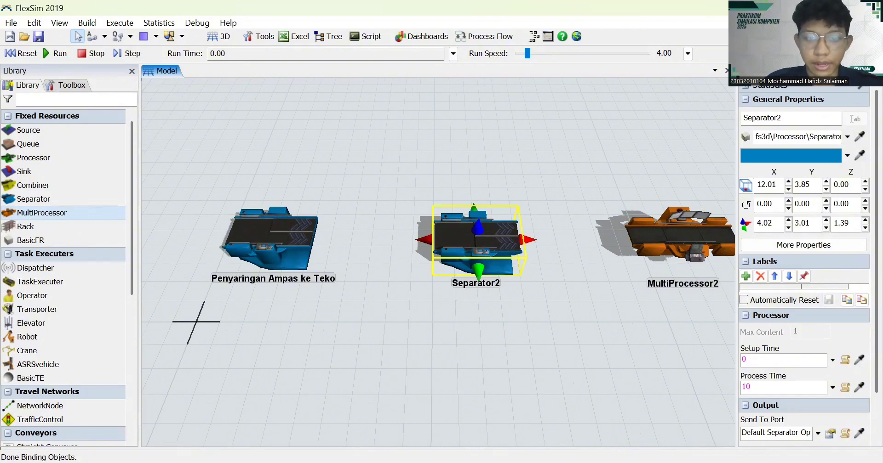
double_click(498, 227)
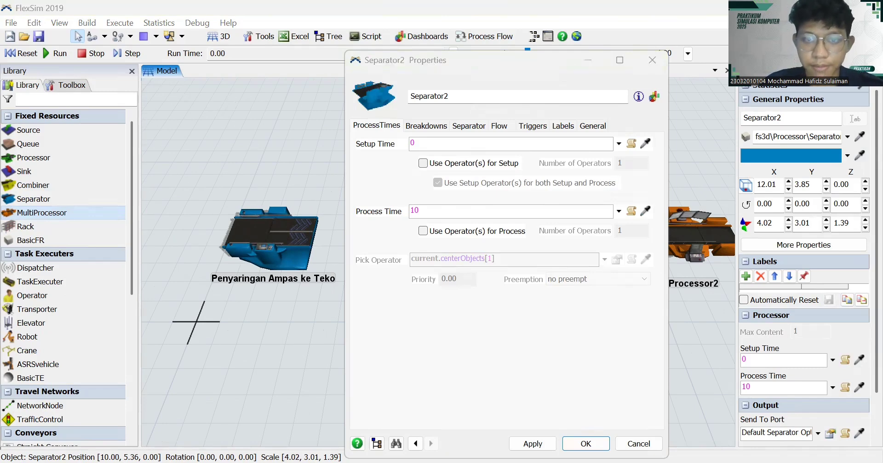
left_click(470, 91)
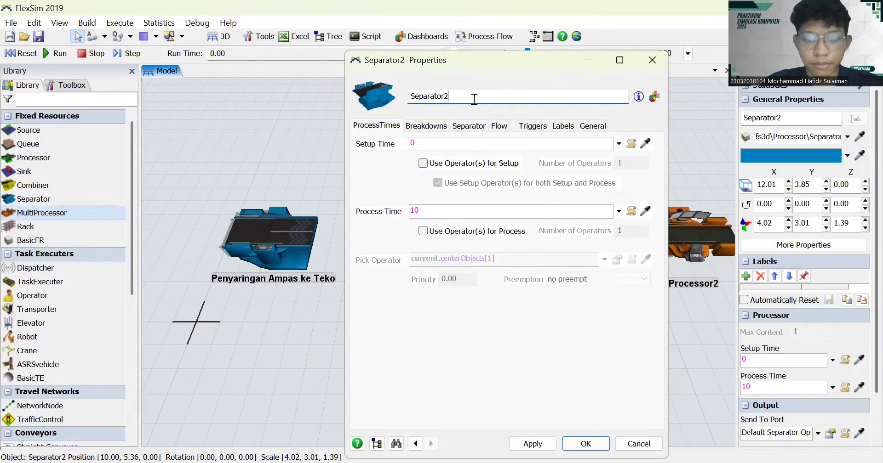
key("ctrl+a")
type("Penuangan")
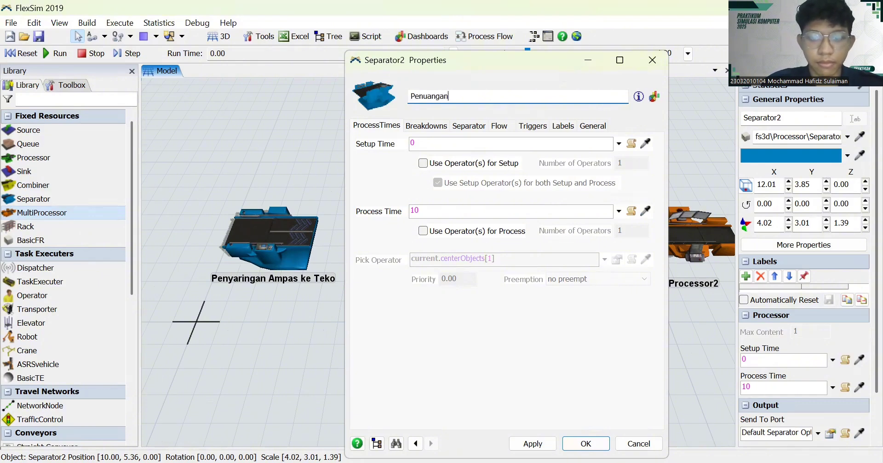
type(" Jus ke Plastik")
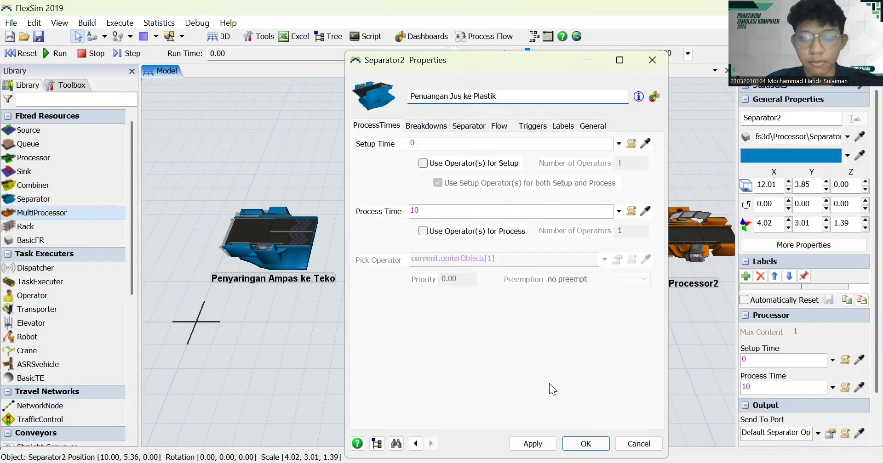
key("Return")
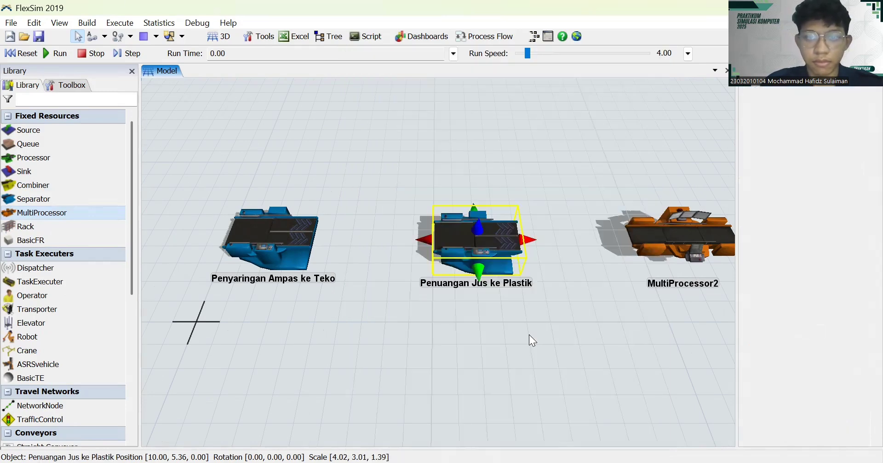
Rename MultiProcessor2 as Proses Akhir and confirm its properties.
left_click_drag(529, 334, 301, 330)
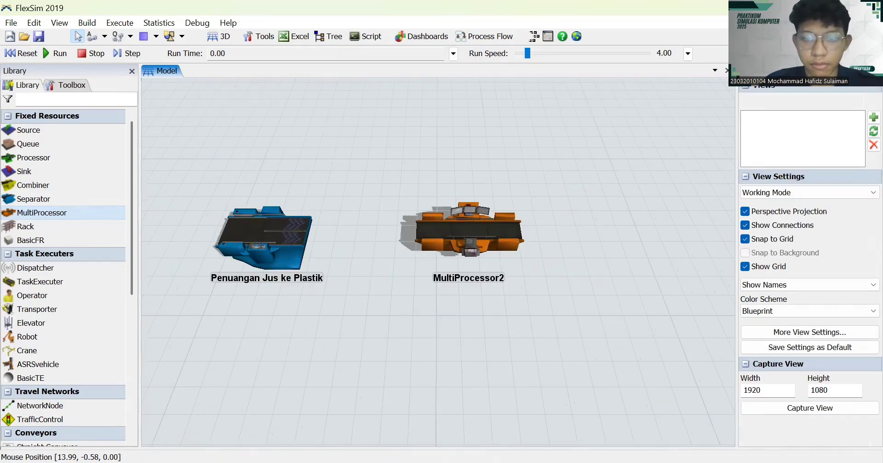
left_click(476, 226)
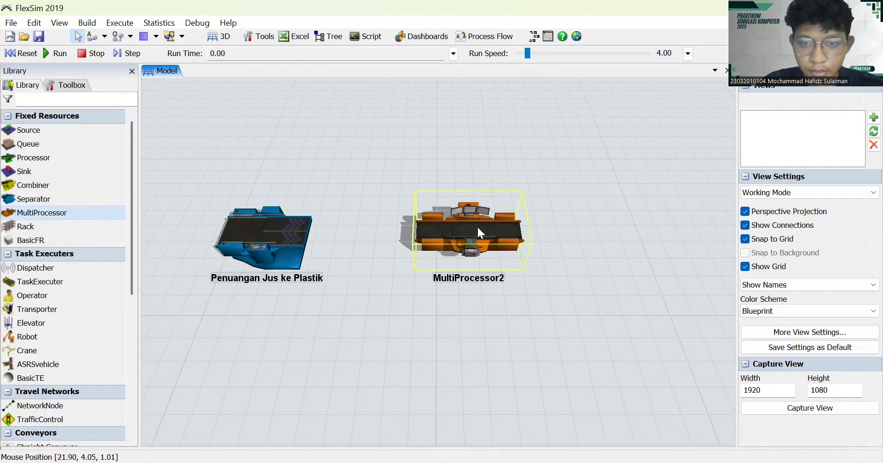
double_click(477, 225)
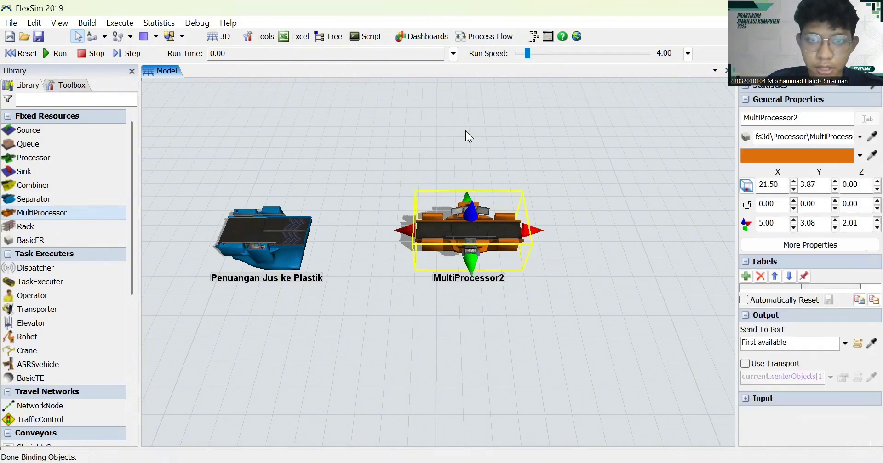
type("Proses Akhir")
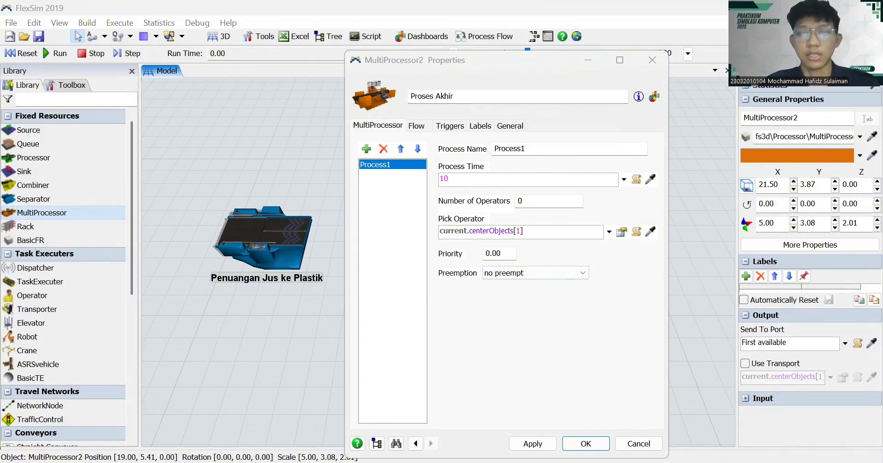
key("alt+Tab")
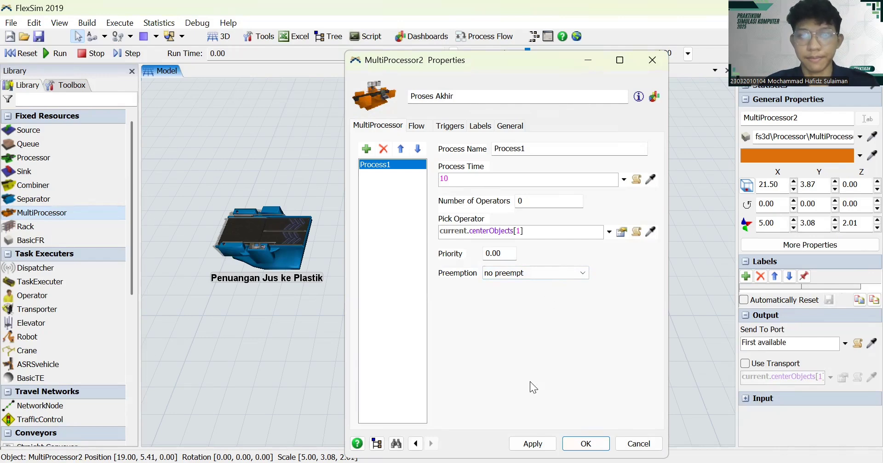
key("Return")
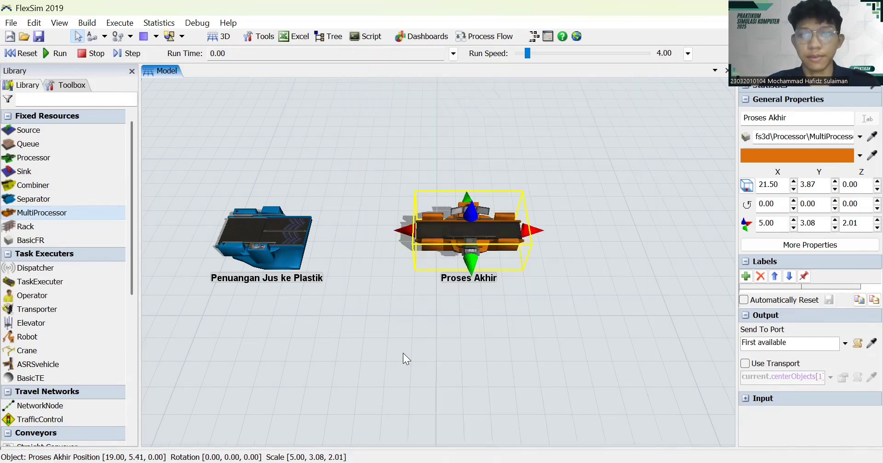
Add a Queue behind the gap between Penuangan Jus ke Plastik and Proses Akhir, at about X 16.29, Y 9.00.
left_click_drag(404, 357, 303, 318)
left_click_drag(420, 301, 535, 349)
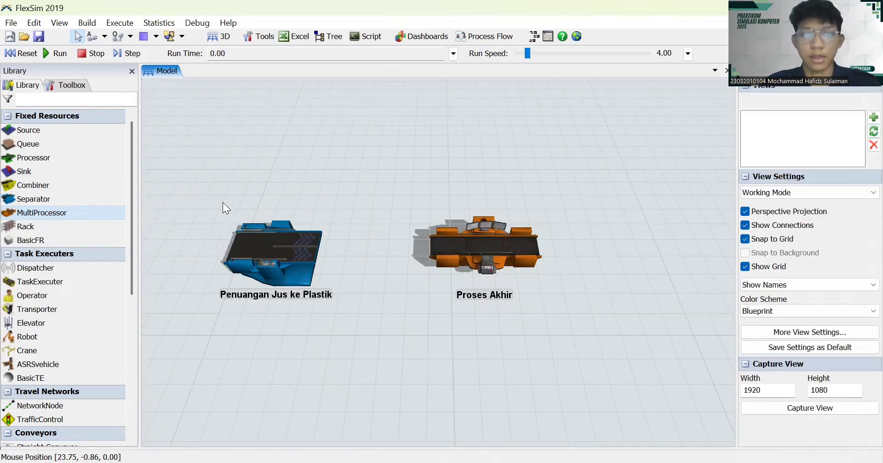
left_click_drag(83, 144, 387, 180)
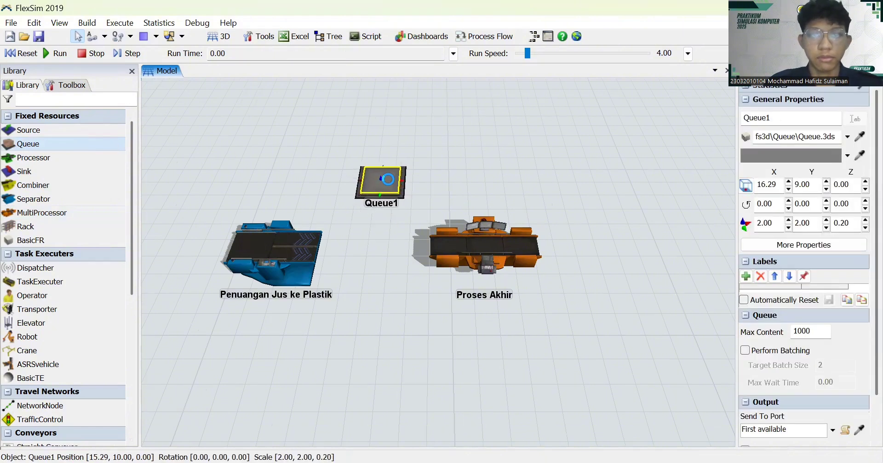
Rename the new queue as Pemisahan Strainer_Teko_Blender and confirm its properties.
double_click(388, 179)
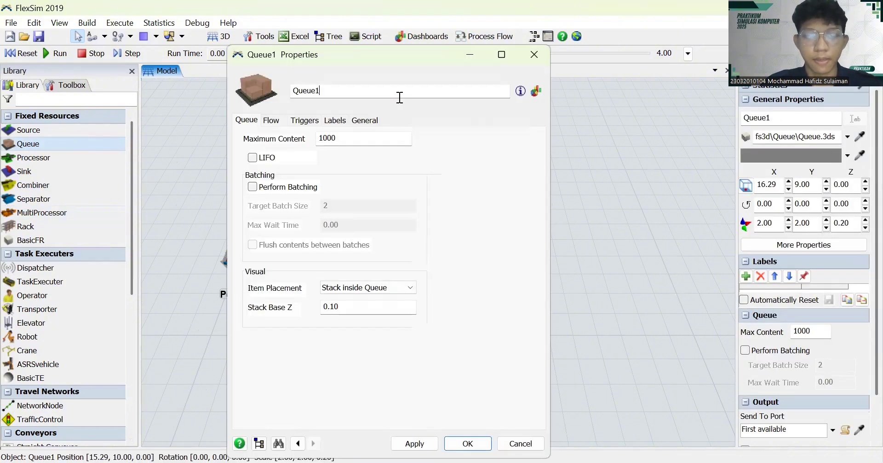
type("Pemisahan")
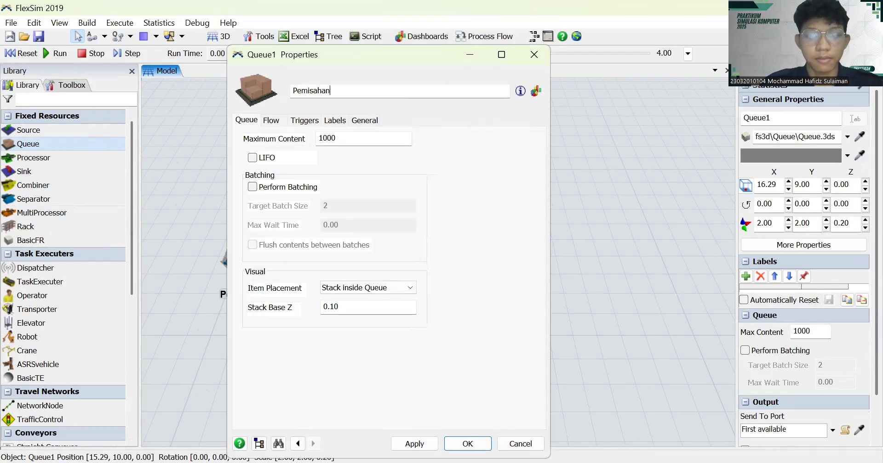
type(" Teko")
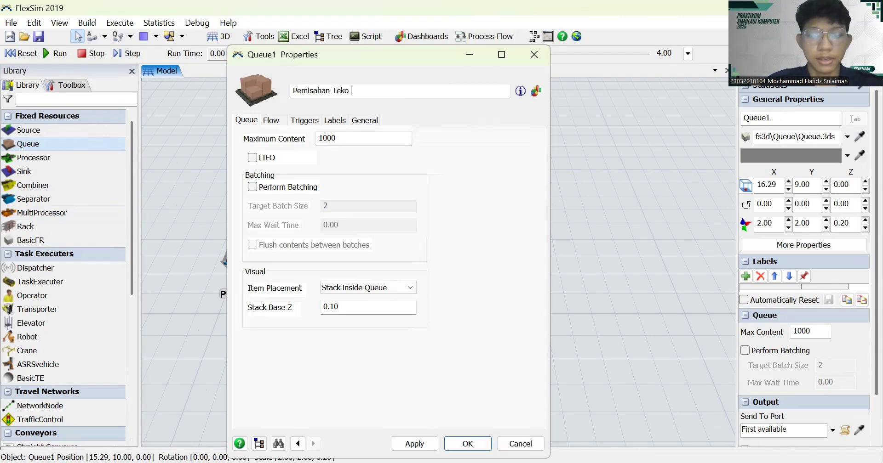
key("BackSpace")
key("BackSpace")
key("BackSpace")
key("BackSpace")
key("BackSpace")
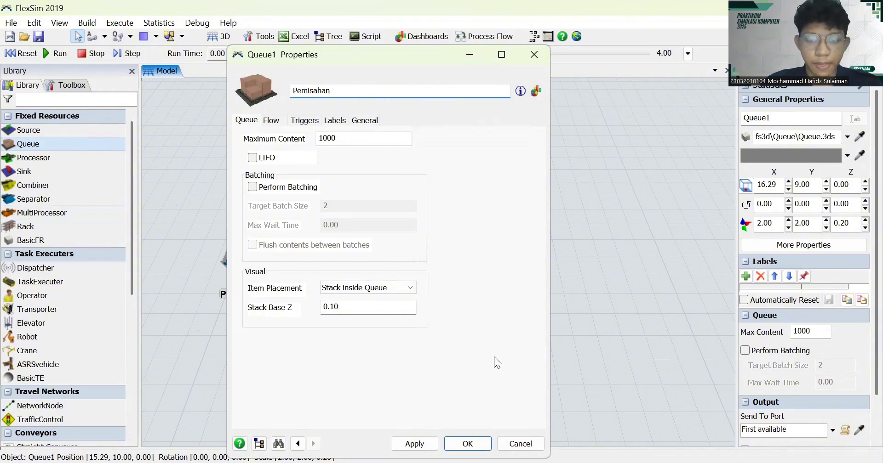
type("Stra")
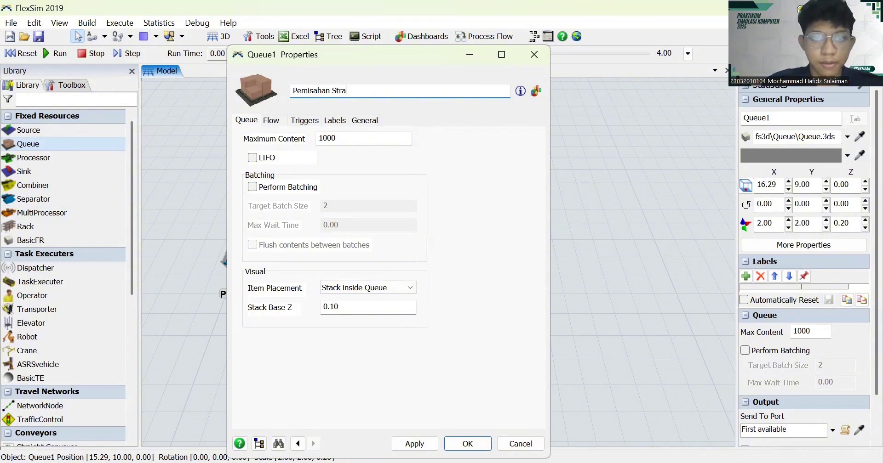
type("iner")
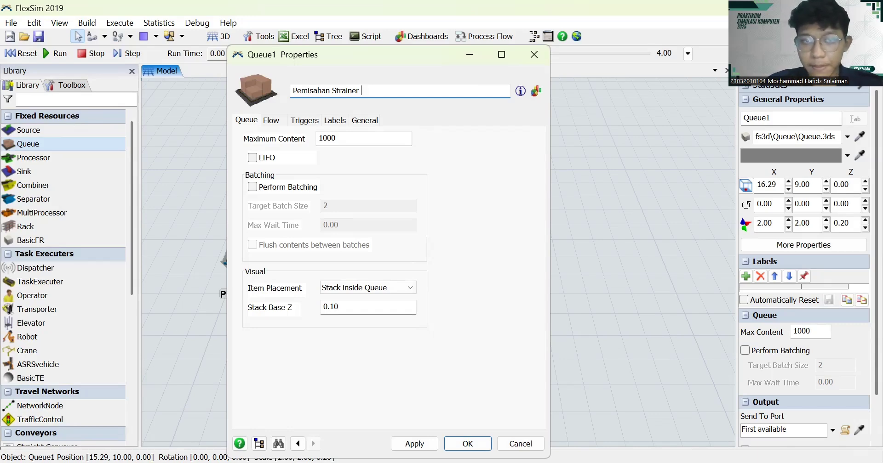
key("BackSpace")
type("_")
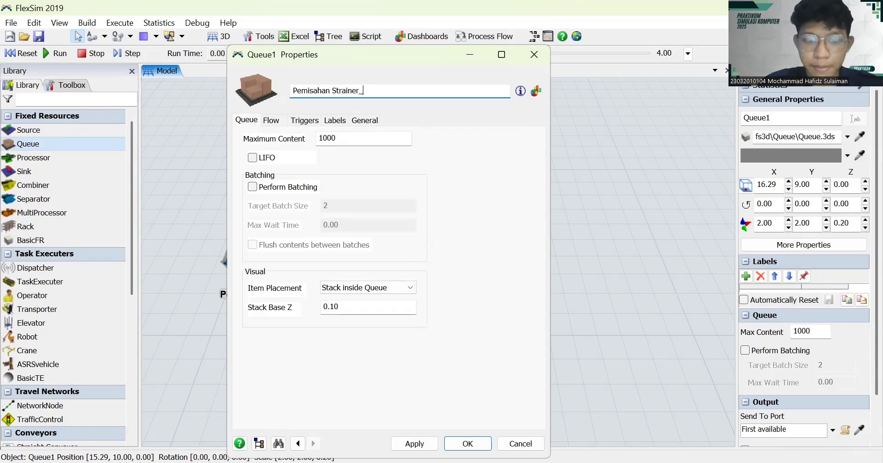
type("Teko_")
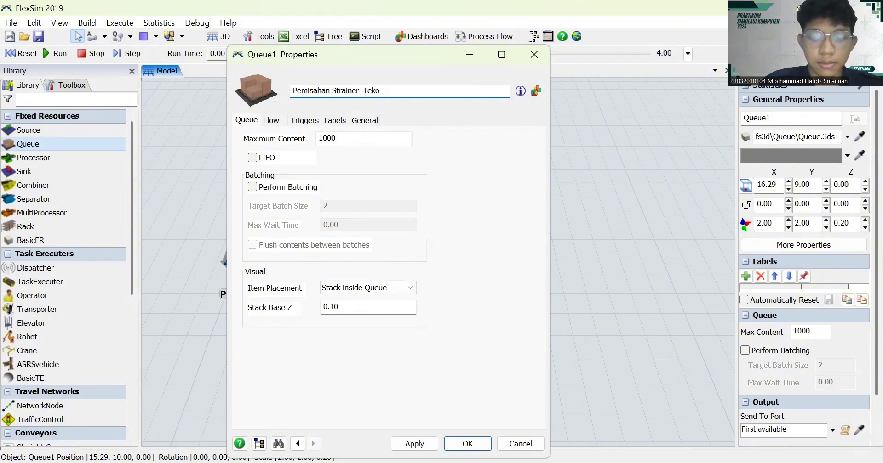
type("Blender")
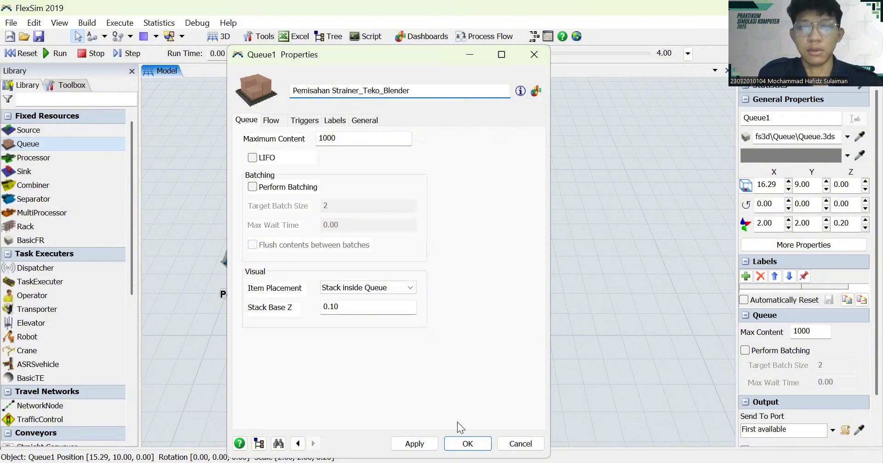
left_click(466, 443)
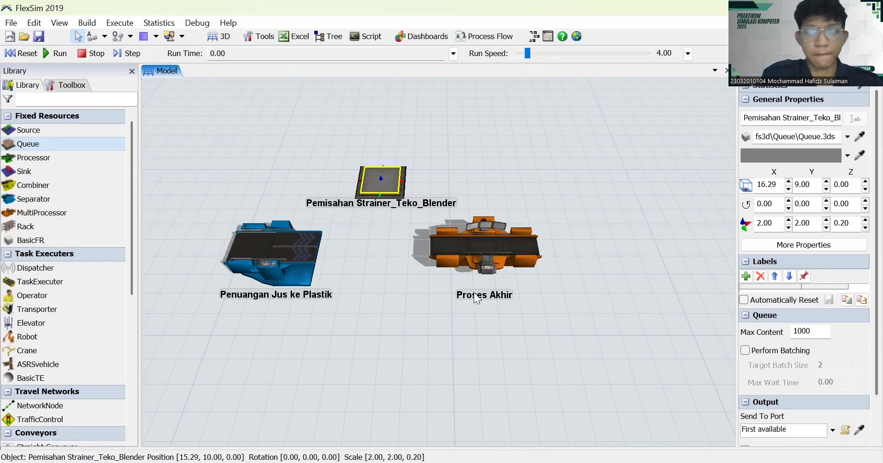
Shift the Proses Akhir multiprocessor slightly along the Y axis to about X 21.50, Y 3.46.
left_click(602, 296)
left_click_drag(540, 296, 522, 320)
left_click(413, 270)
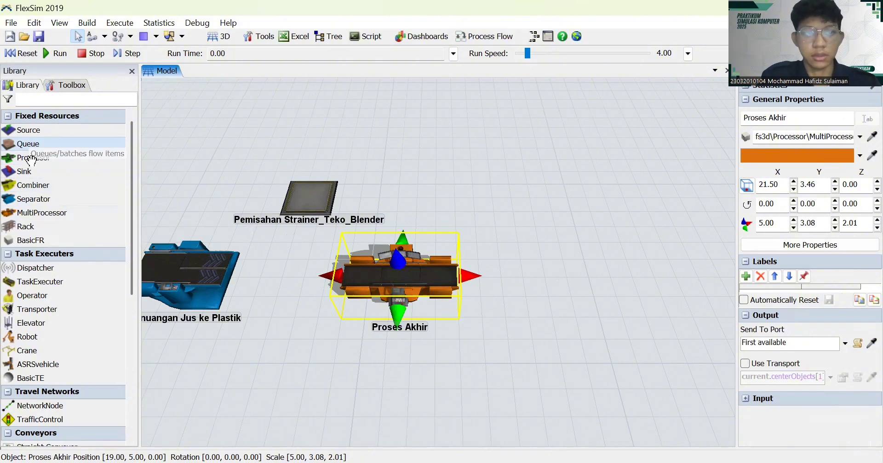
Add a Sink after Proses Akhir, placing it at about X 29.03, Y 4.12.
left_click(29, 171)
left_click(495, 251)
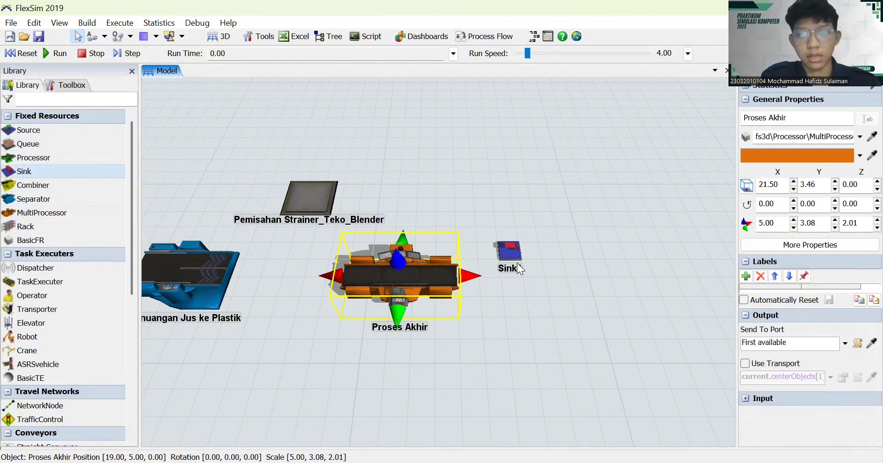
left_click(513, 253)
left_click_drag(513, 254, 444, 281)
left_click(599, 302)
left_click(445, 280)
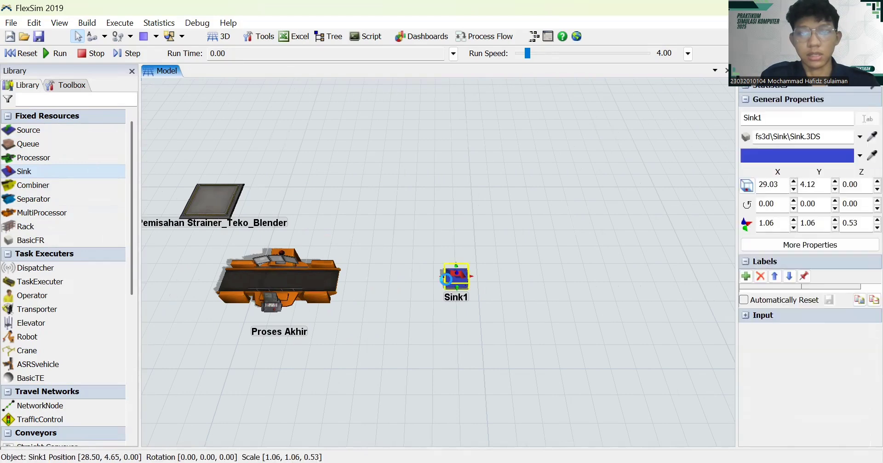
Rename Sink1 as Penjualan Langsung and confirm its properties.
double_click(446, 280)
left_click(438, 97)
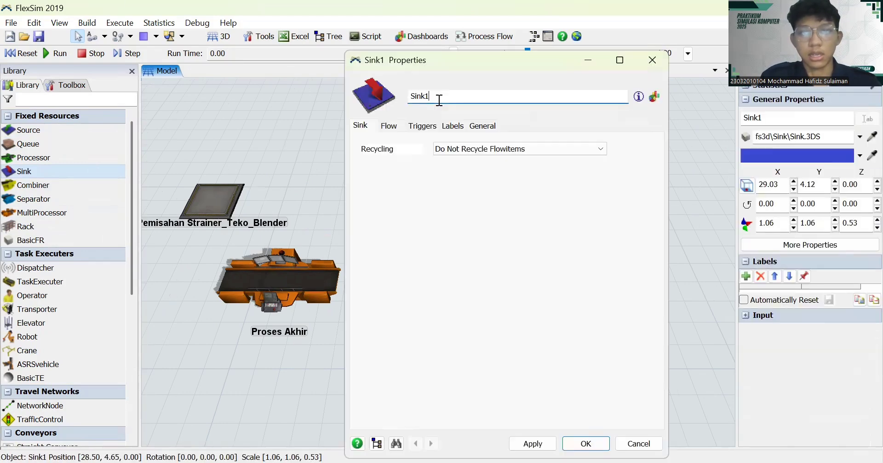
key("BackSpace")
key("BackSpace")
key("BackSpace")
key("BackSpace")
key("BackSpace")
type("Penjual")
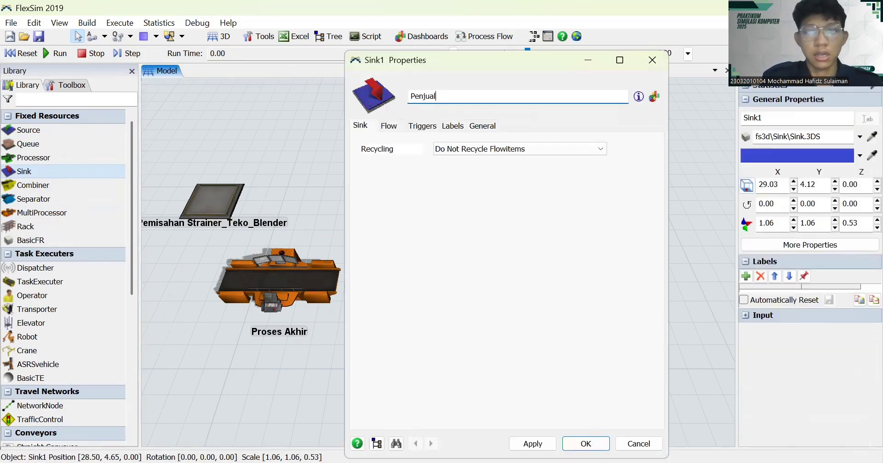
type("an Langsung")
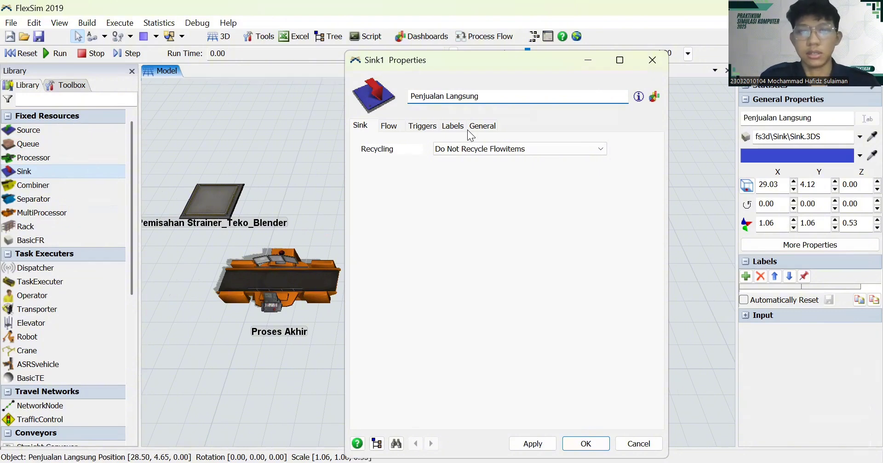
key("Return")
Nudge the Penjualan Langsung sink so it lines up with the Proses Akhir multiprocessor.
scroll(615, 179, "down", 4)
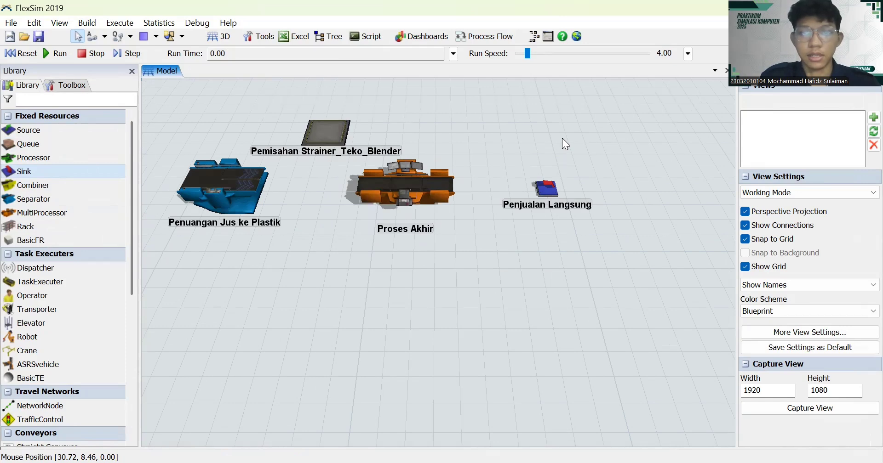
scroll(562, 138, "up", 2)
left_click(551, 248)
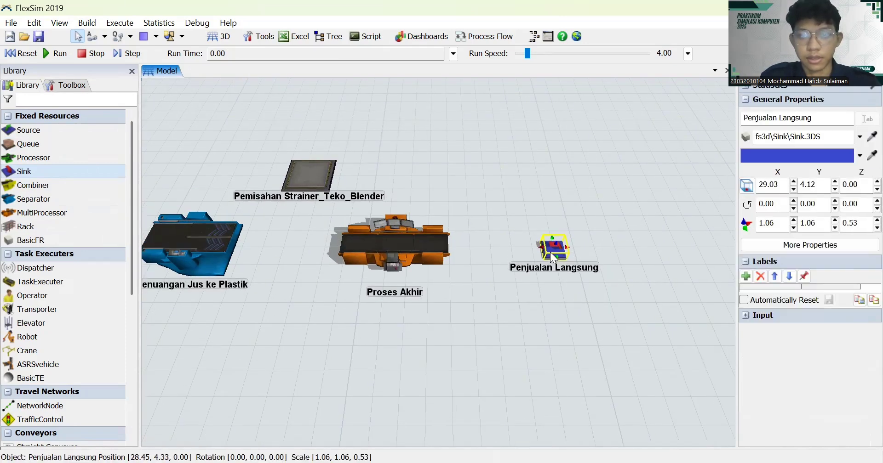
left_click_drag(549, 252, 548, 254)
Examine the production line layout from Penjualan Langsung back to Kedatangan Bahan Baku and the available object connection modes.
left_click_drag(533, 293, 695, 306)
scroll(578, 295, "down", 2)
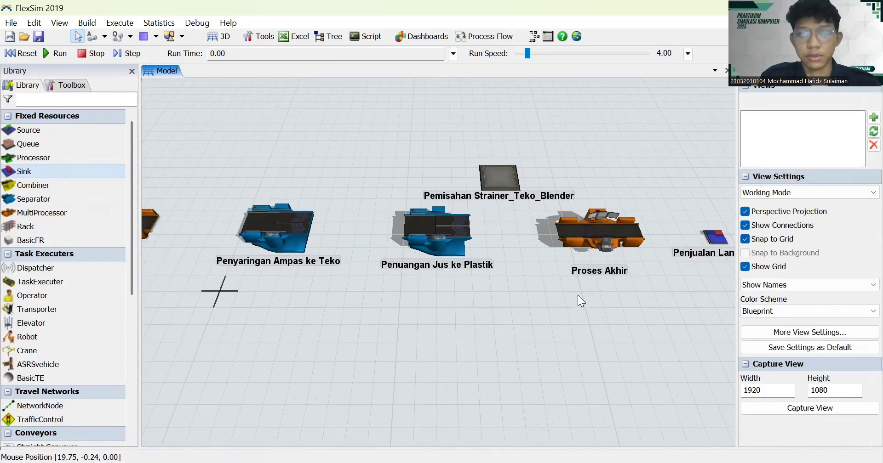
scroll(577, 295, "down", 4)
left_click_drag(570, 327, 629, 328)
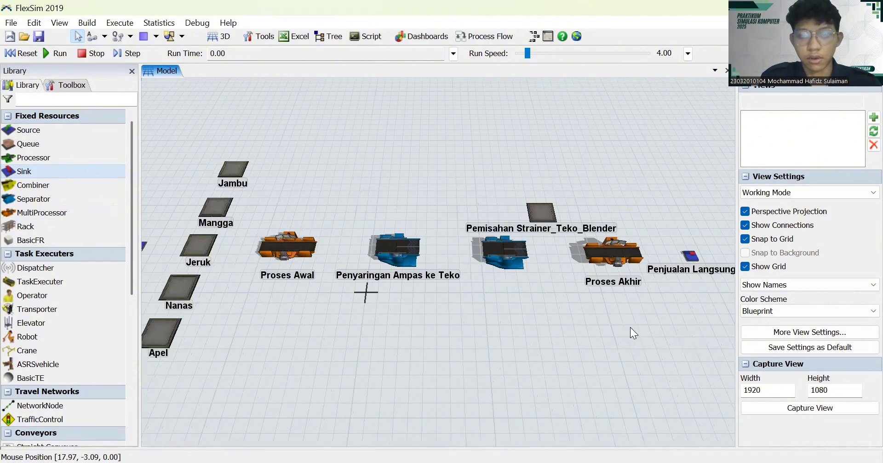
left_click_drag(432, 349, 508, 332)
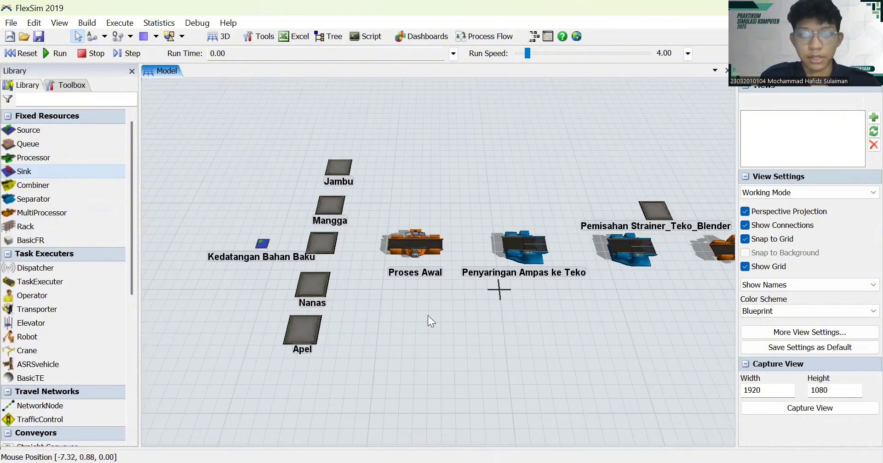
left_click(104, 34)
left_click(104, 34)
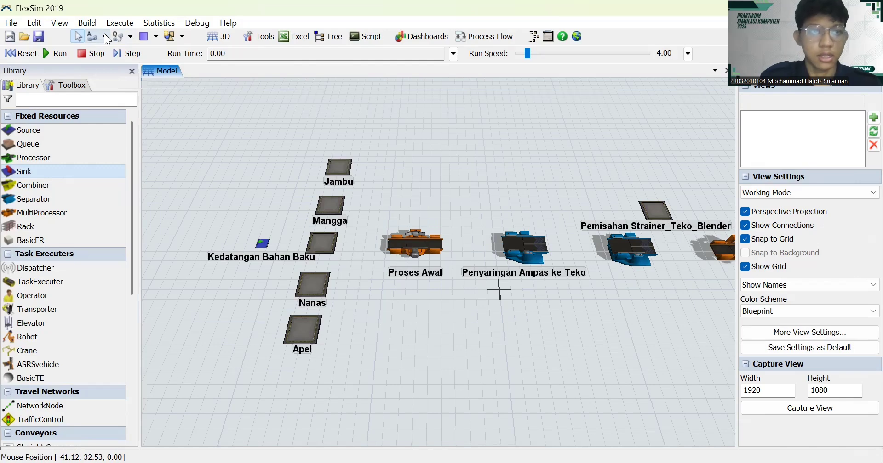
left_click(104, 34)
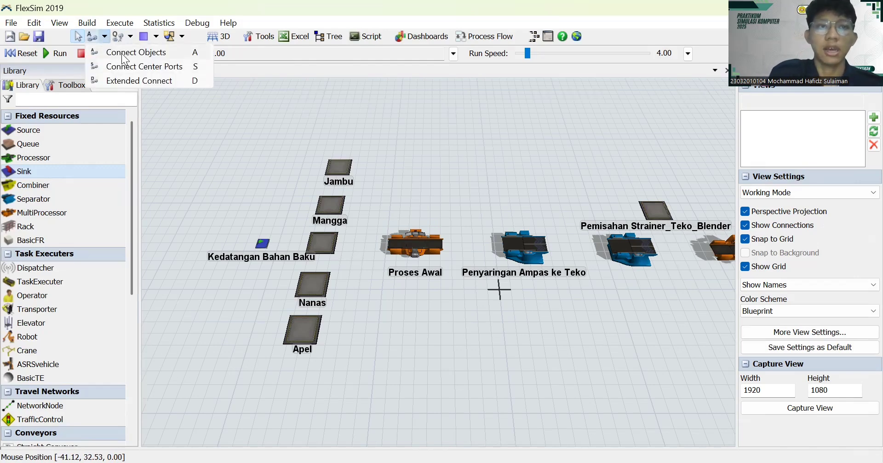
left_click(206, 173)
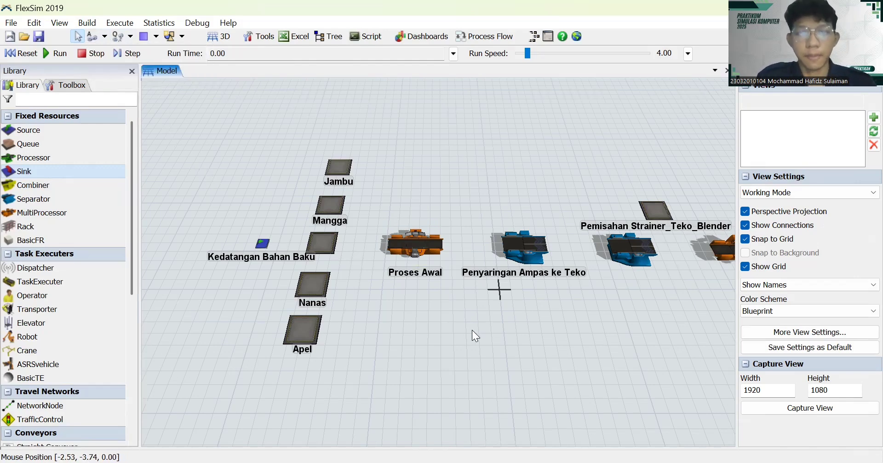
Add a Dispatcher well behind the processing line, roughly in line with Penyaringan Ampas ke Teko.
left_click_drag(472, 330, 389, 367)
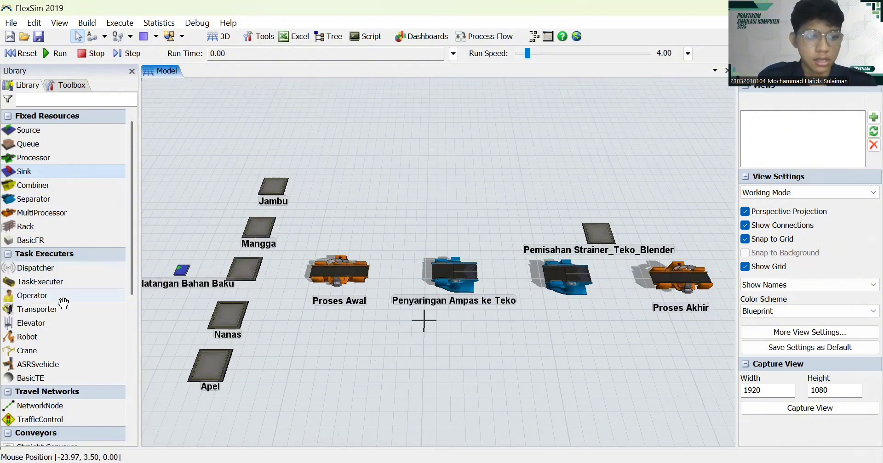
left_click(53, 269)
left_click(454, 122)
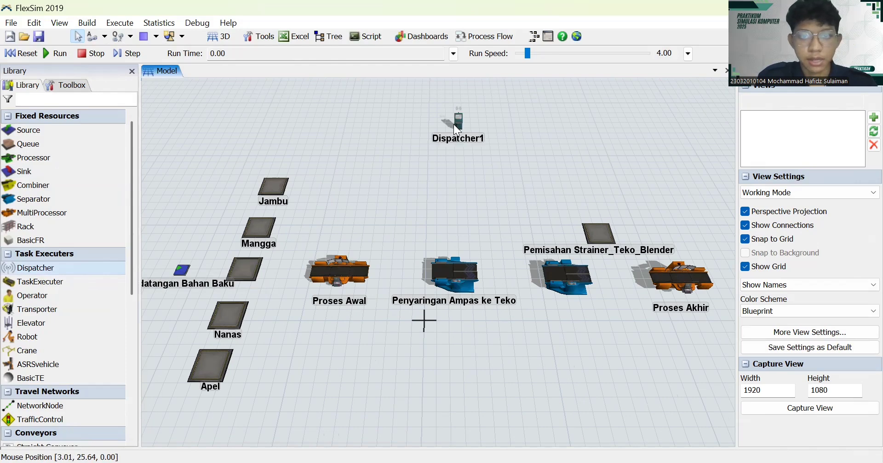
Add an Operator between the Dispatcher and the Penyaringan Ampas ke Teko separator, roughly in line with the Dispatcher.
left_click(66, 296)
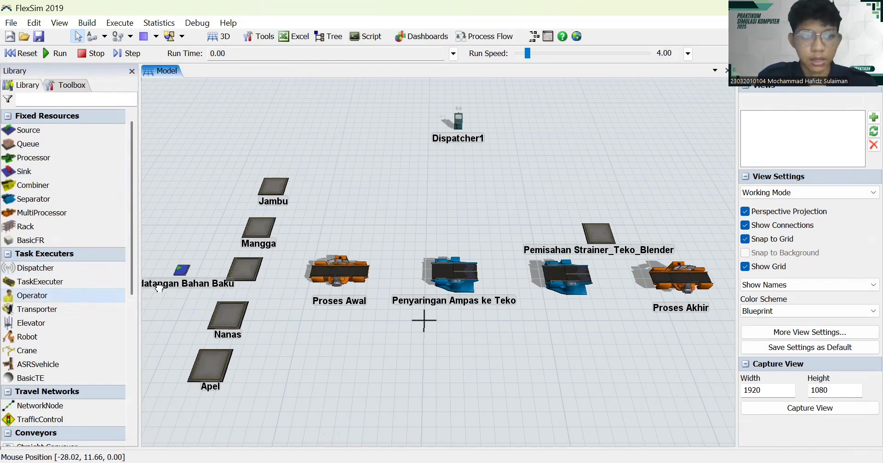
left_click(461, 173)
left_click_drag(469, 171, 463, 171)
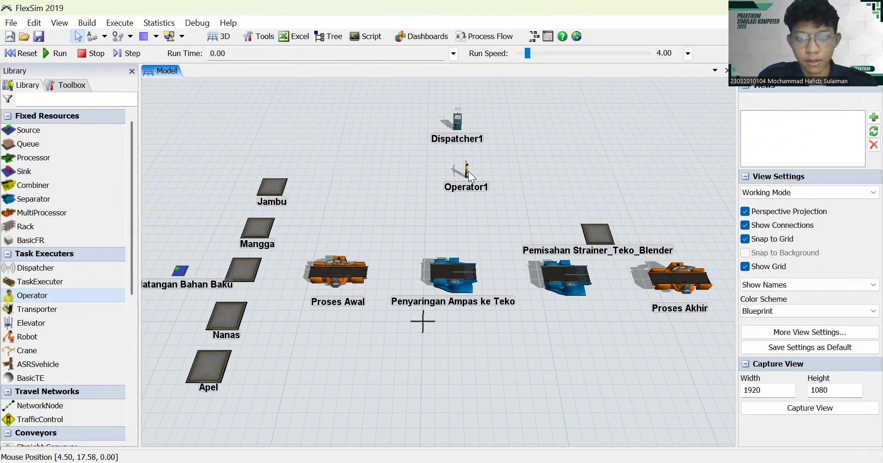
left_click_drag(467, 171, 453, 171)
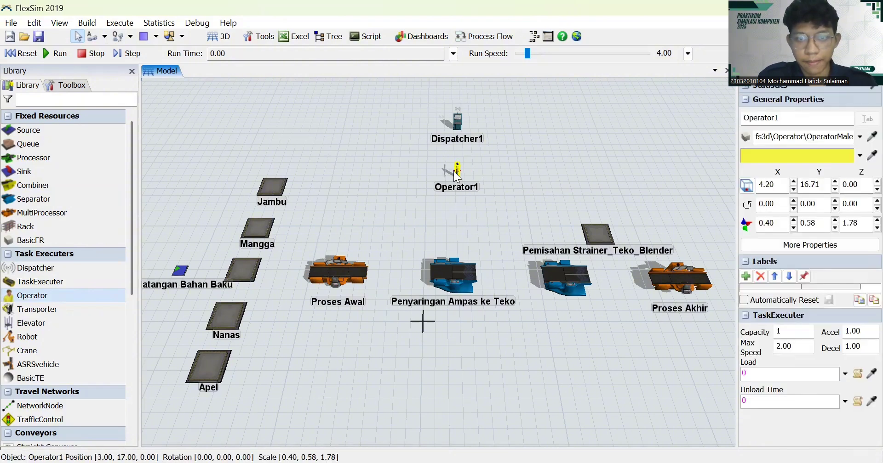
Move the Dispatcher closer to the Operator and reposition the Operator directly in front of it.
left_click_drag(457, 122, 457, 143)
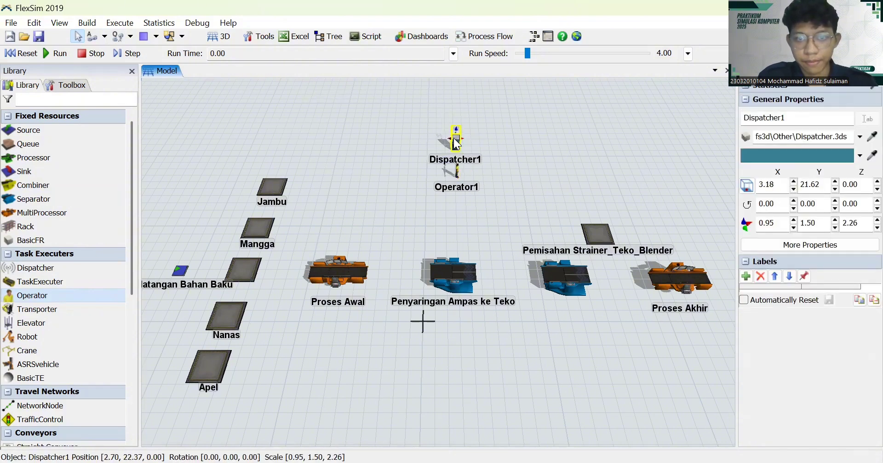
left_click_drag(459, 175, 452, 162)
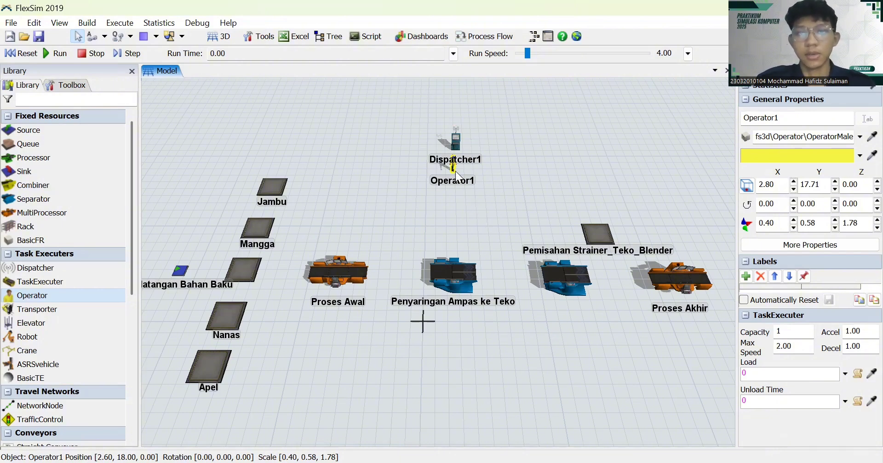
left_click_drag(479, 192, 536, 208)
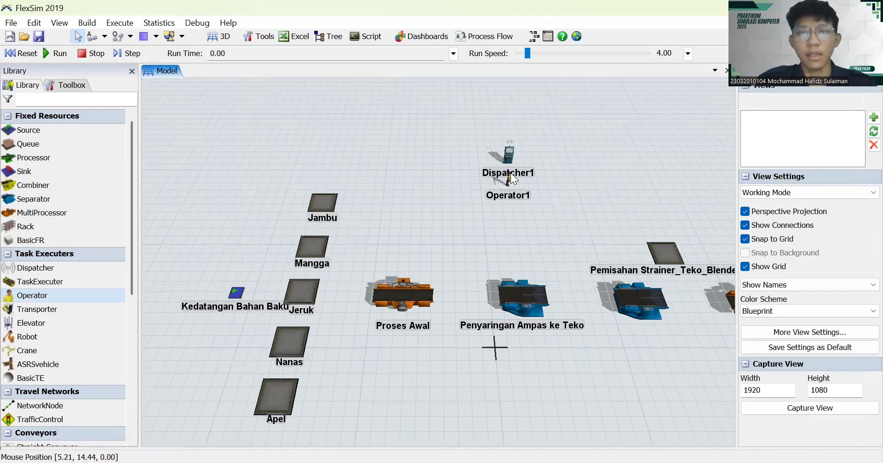
left_click_drag(509, 179, 513, 180)
Check the Dispatcher's Pass To and Queue Strategy properties without changing them.
left_click(506, 156)
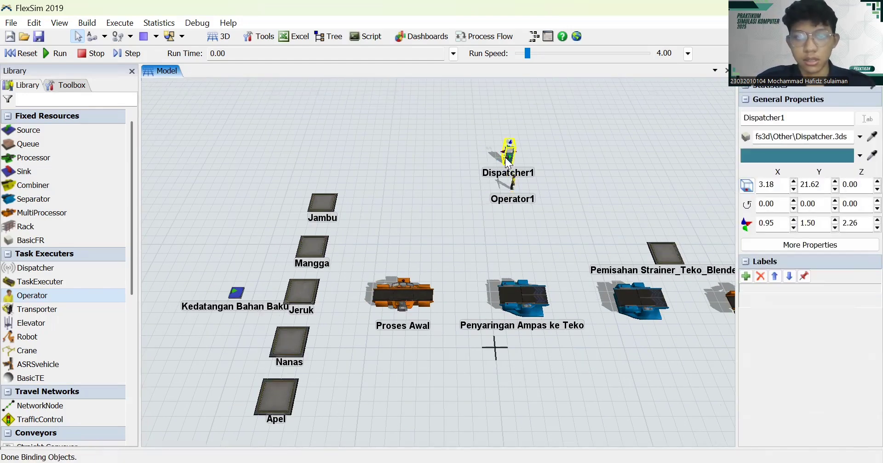
double_click(505, 157)
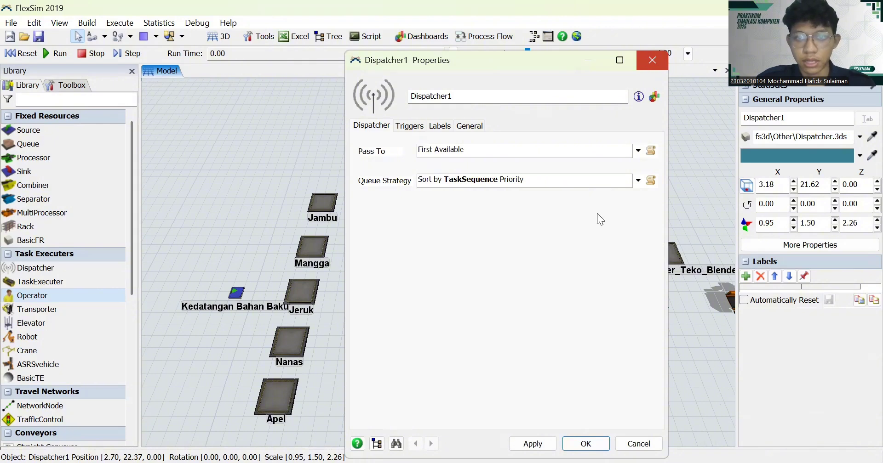
key("Escape")
Connect the Kedatangan Bahan Baku source to the Jambu, Mangga, Jeruk, Nanas and Apel queues using Connect Objects.
mouse_move(460, 254)
left_mouse_down()
mouse_move(319, 211)
mouse_move(456, 199)
mouse_move(457, 249)
left_mouse_up()
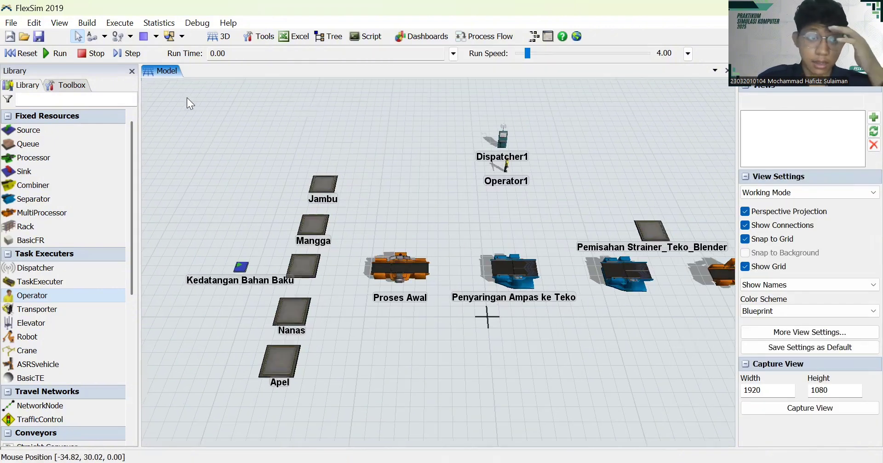
left_click(100, 39)
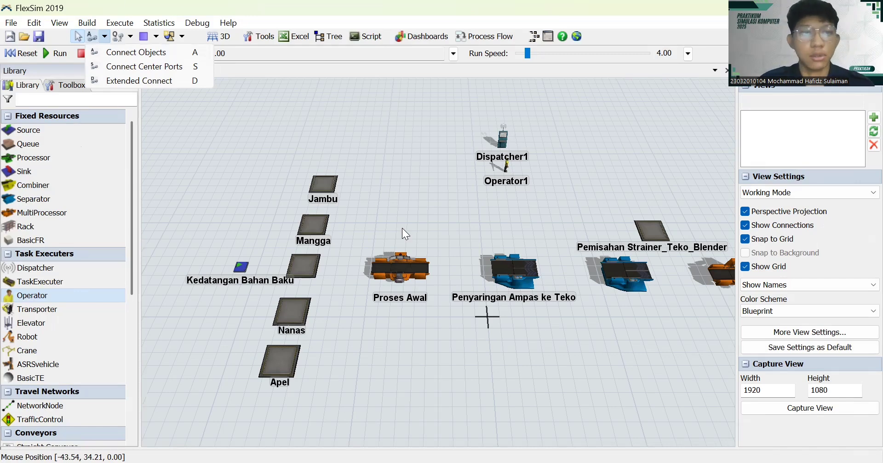
left_click(188, 56)
left_click(241, 266)
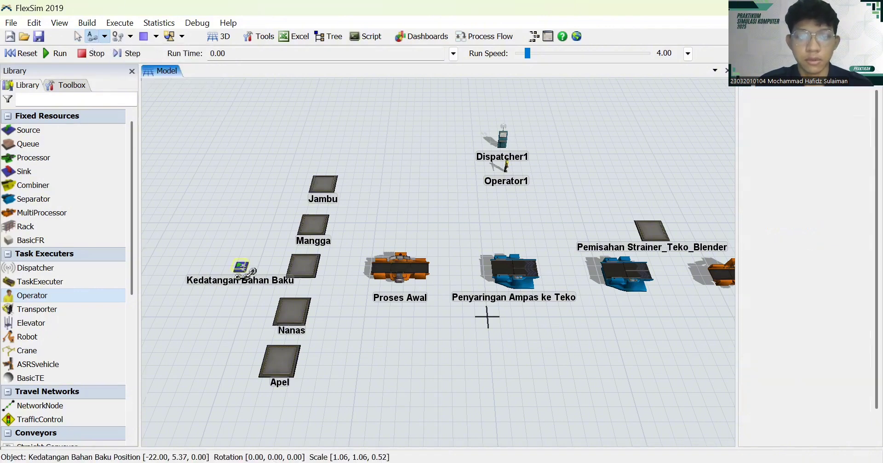
left_click(323, 184)
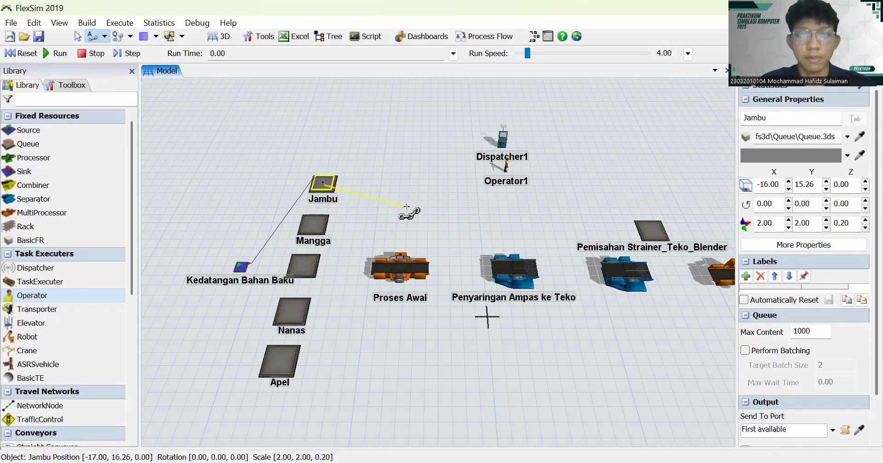
left_click(240, 265)
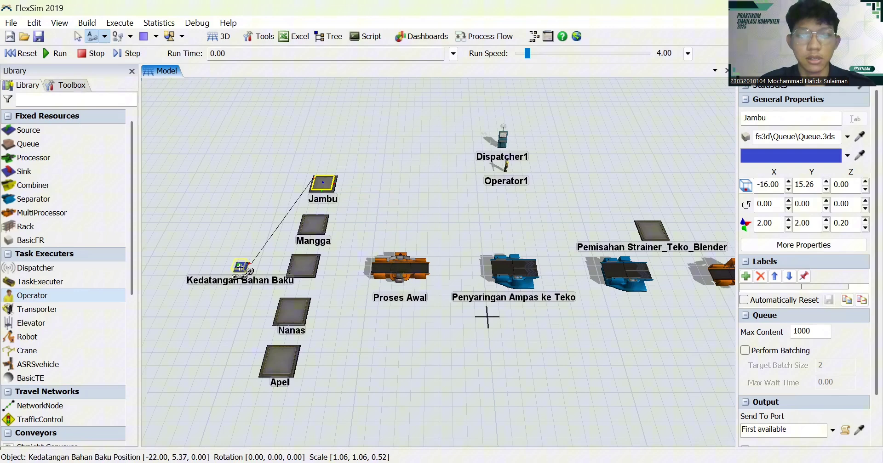
left_click(317, 229)
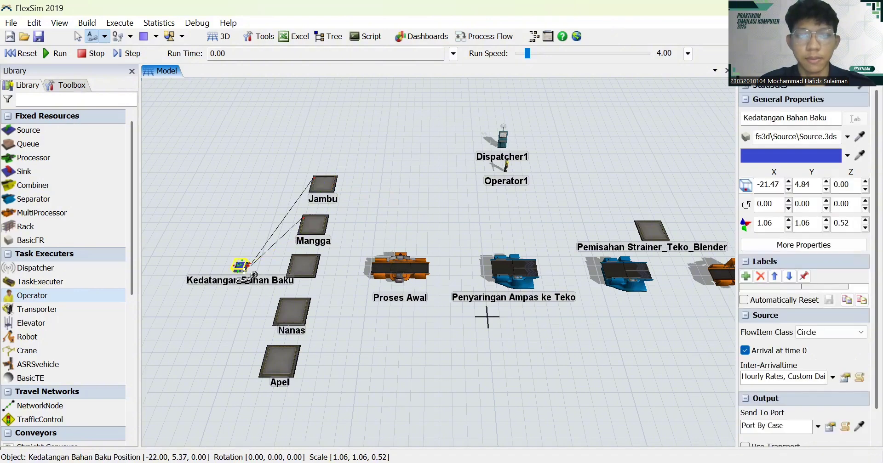
left_click(241, 267)
left_click(303, 267)
left_click(245, 268)
left_click(290, 311)
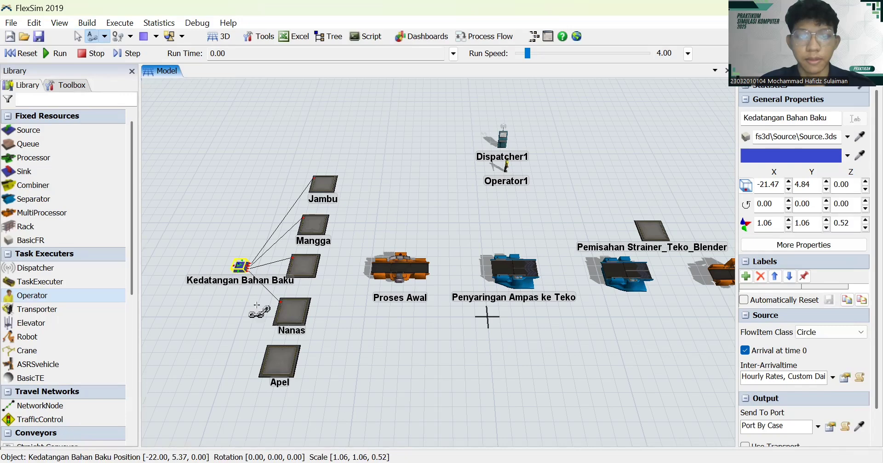
left_click(278, 358)
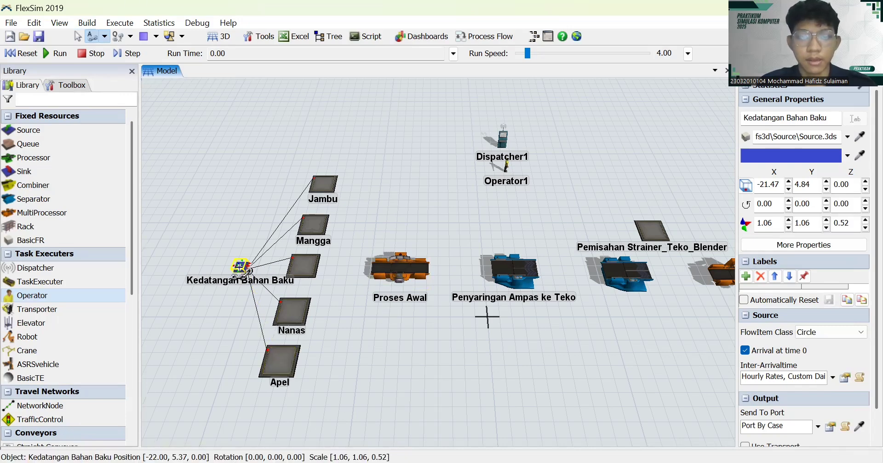
Connect the Jambu, Mangga, Jeruk, Nanas and Apel queues to the Proses Awal multiprocessor.
left_click(322, 183)
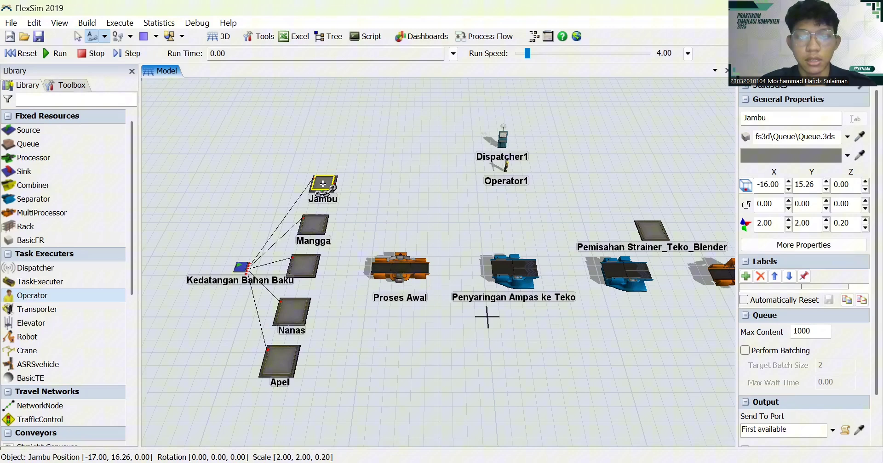
left_click(387, 265)
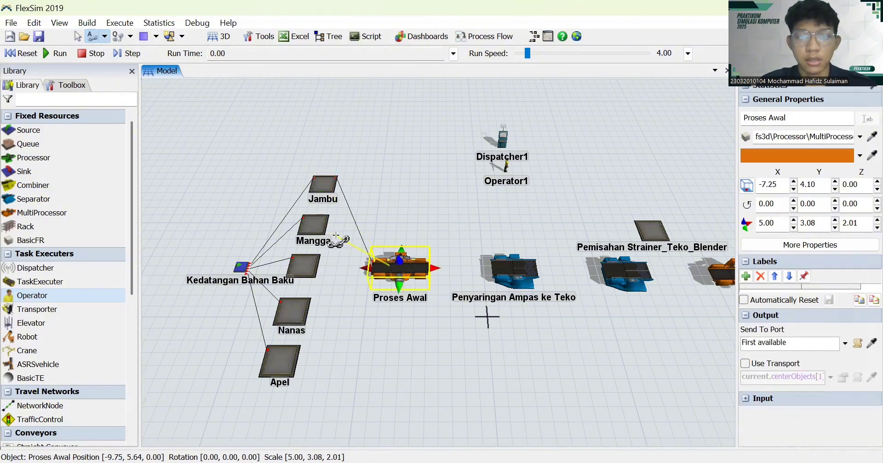
left_click(313, 226)
left_click(391, 266)
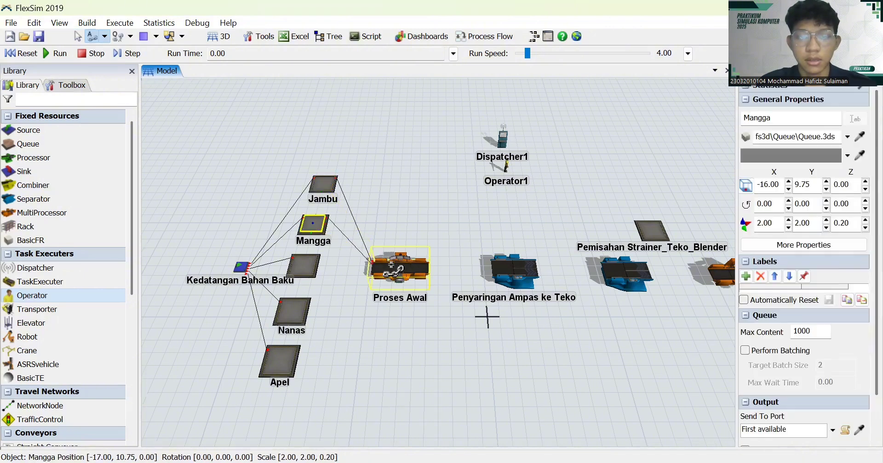
left_click(304, 266)
left_click(390, 266)
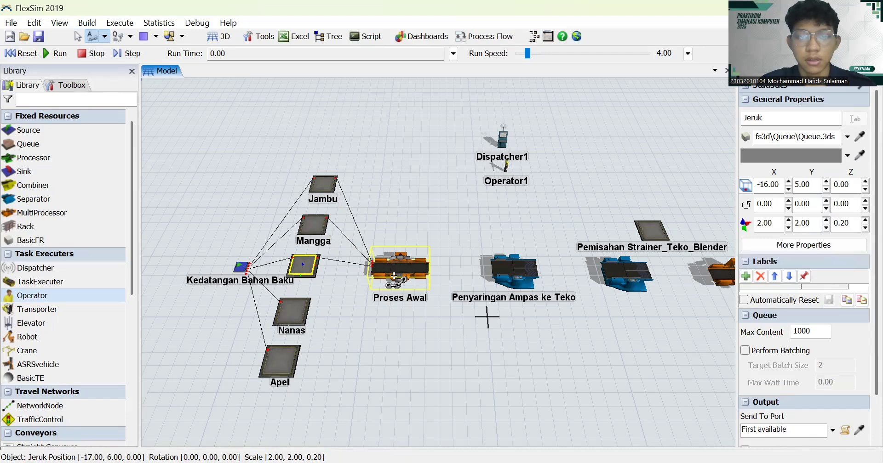
left_click(305, 317)
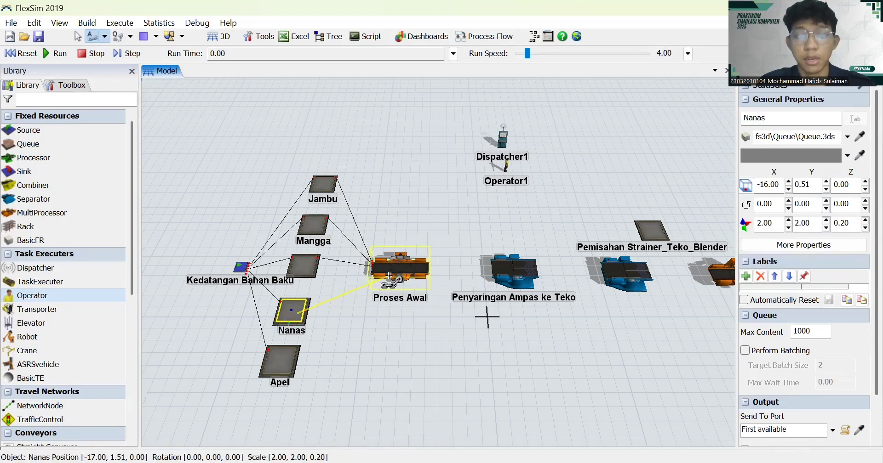
left_click(389, 275)
left_click(288, 361)
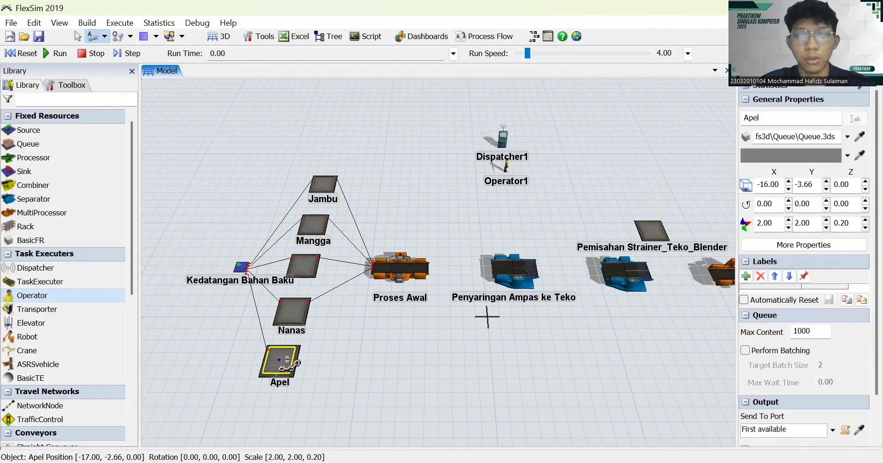
left_click(385, 276)
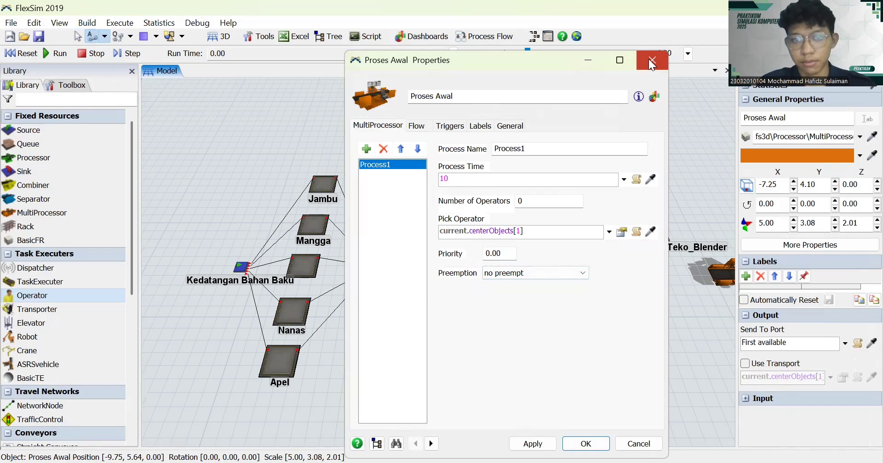
left_click(650, 59)
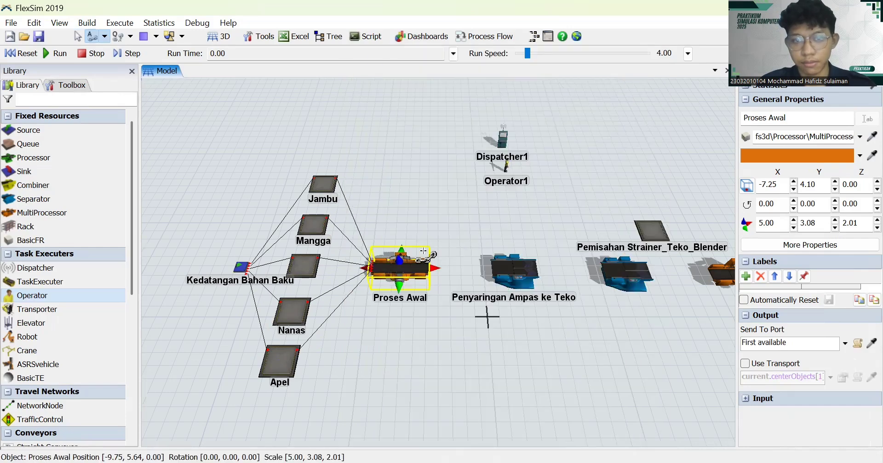
Connect Proses Awal, Penyaringan Ampas ke Teko, Penuangan Jus ke Plastik and the Pemisahan Strainer_Teko_Blender queue in series.
left_click(516, 271)
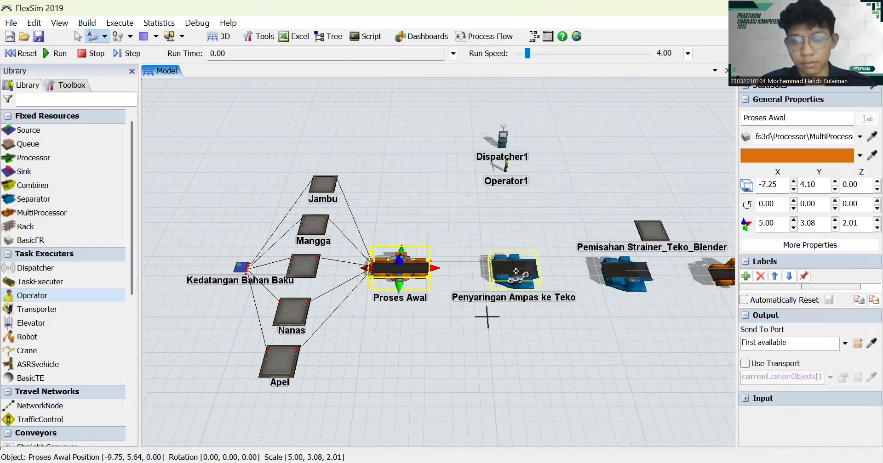
left_click(619, 274)
left_click_drag(634, 352, 436, 365)
left_click(467, 281)
left_click(494, 251)
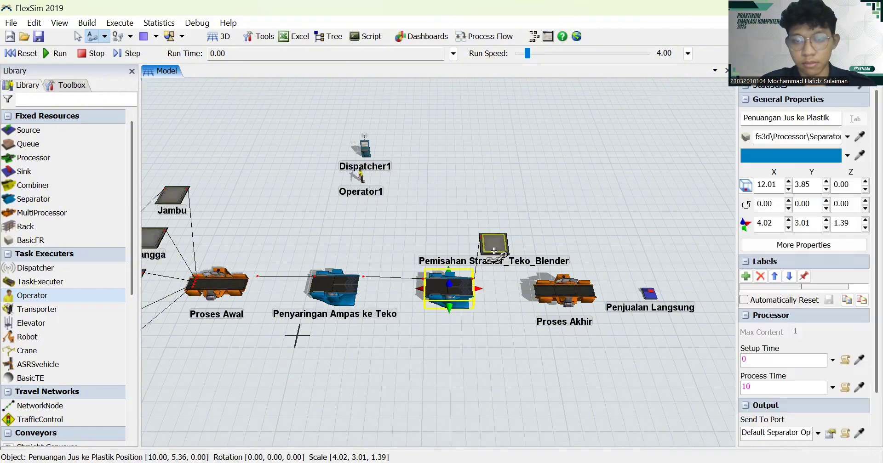
Connect Penuangan Jus ke Plastik and Pemisahan Strainer_Teko_Blender to Proses Akhir, and Proses Akhir to the Penjualan Langsung sink.
left_click(450, 288)
left_click(563, 290)
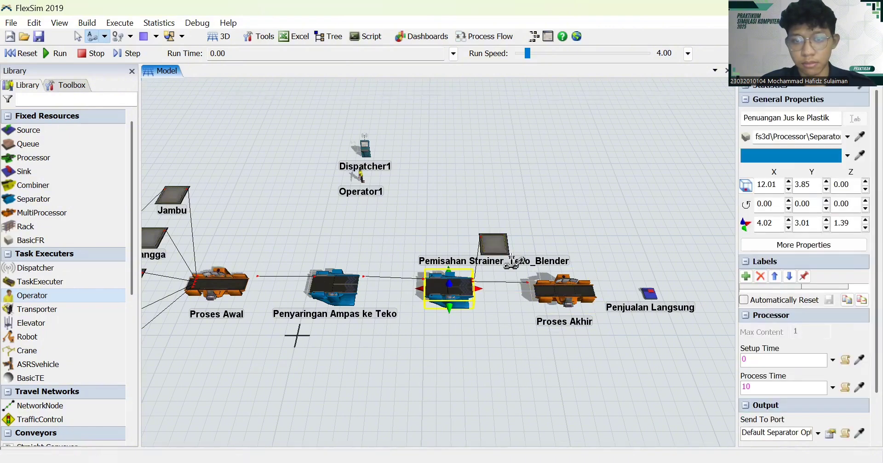
left_click(495, 245)
left_click(579, 299)
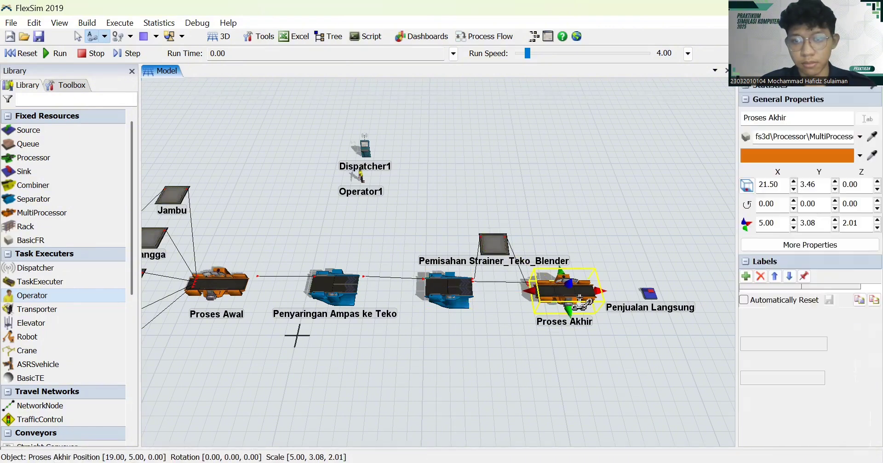
left_click(648, 293)
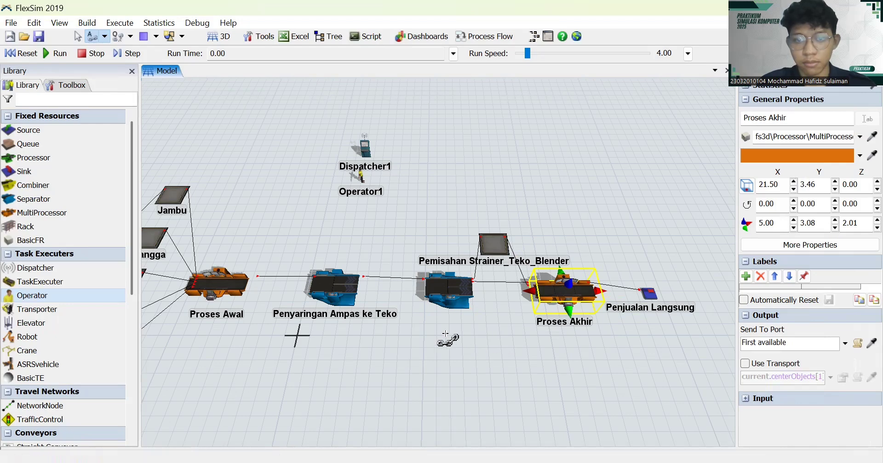
Connect the Dispatcher to the Operator and leave the Connect Objects mode.
left_click(365, 148)
left_click(362, 179)
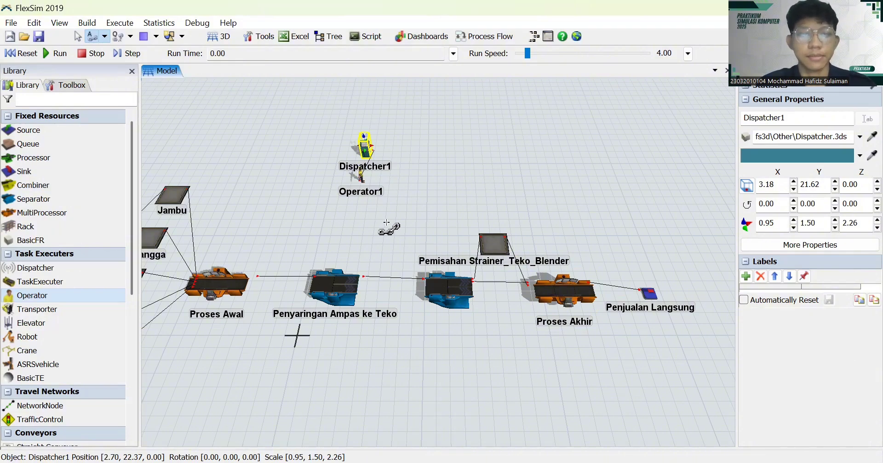
key("Escape")
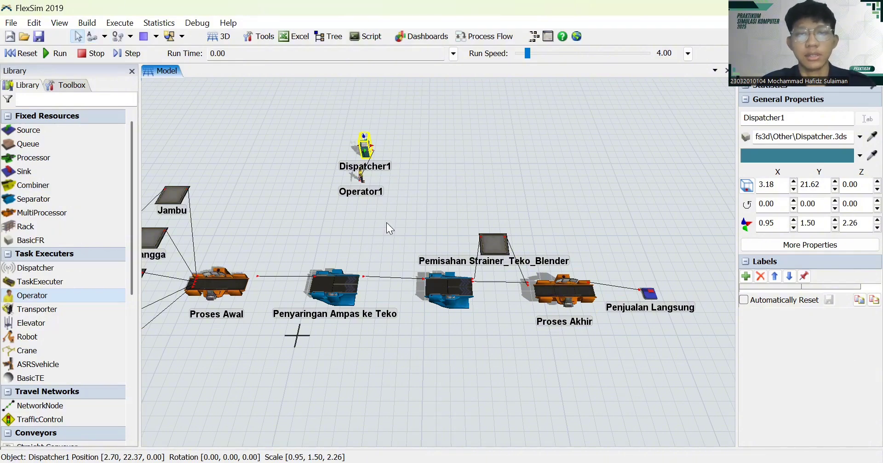
Connect the Dispatcher to the Jambu queue using Connect Center Ports.
left_click_drag(386, 223, 503, 223)
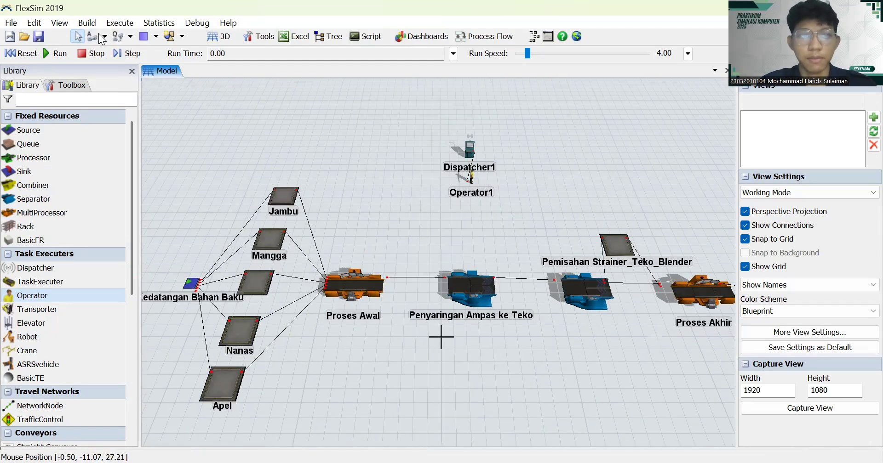
left_click(104, 36)
left_click(127, 67)
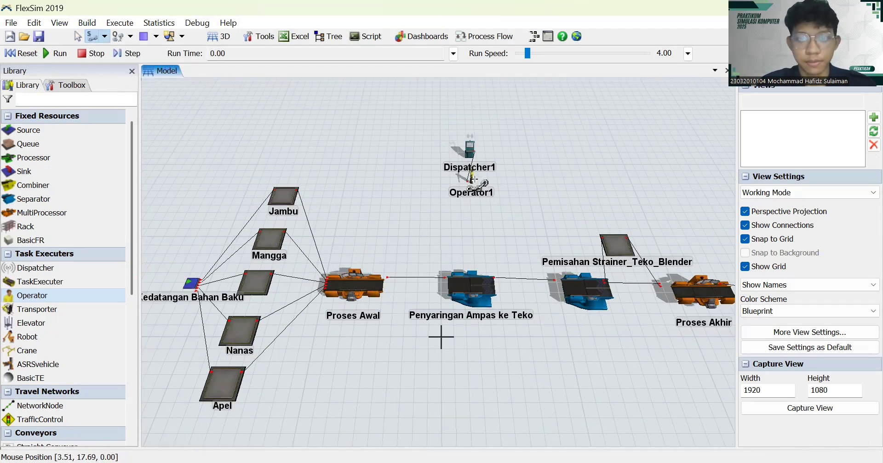
left_click(469, 144)
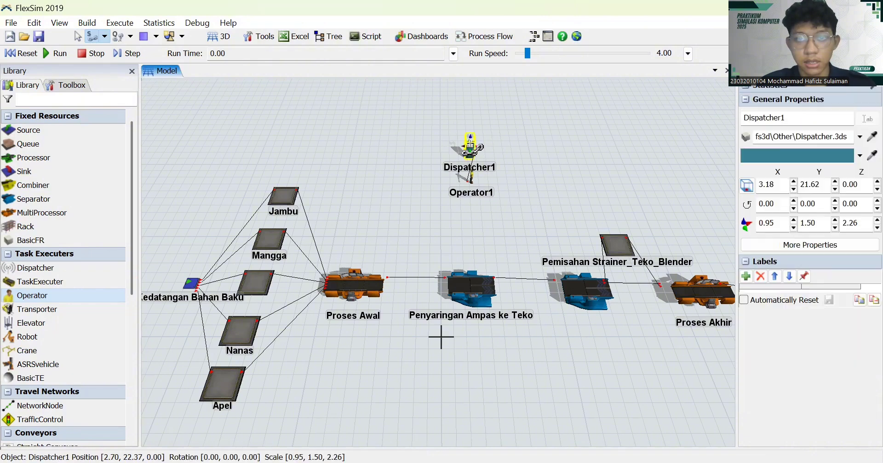
left_click(288, 196)
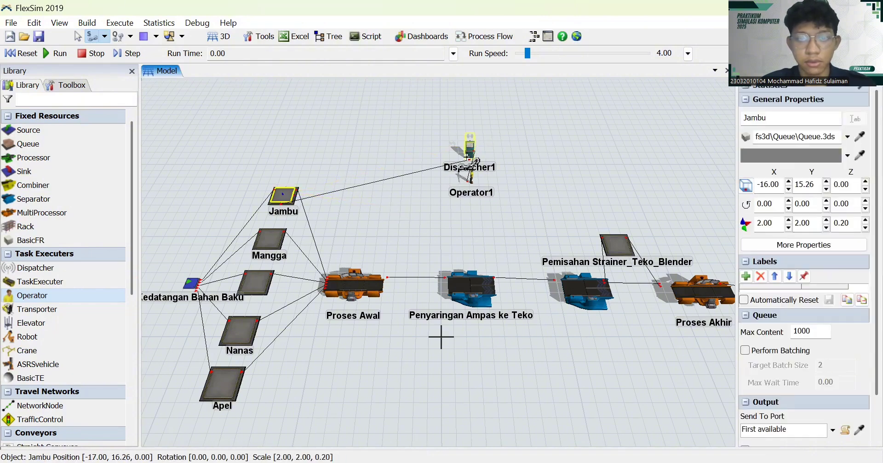
Connect the Dispatcher through center ports to the Mangga, Jeruk, Nanas and Apel queues and to Proses Awal.
left_click(470, 146)
left_click_drag(268, 243, 269, 243)
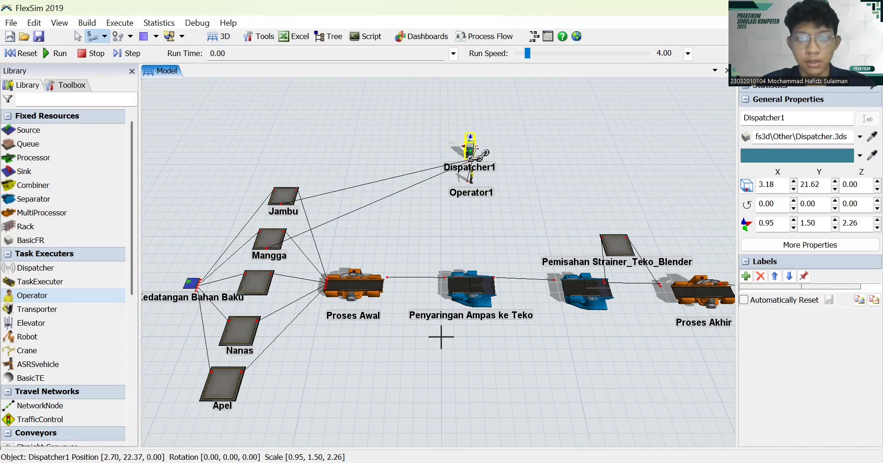
left_click_drag(472, 149, 322, 260)
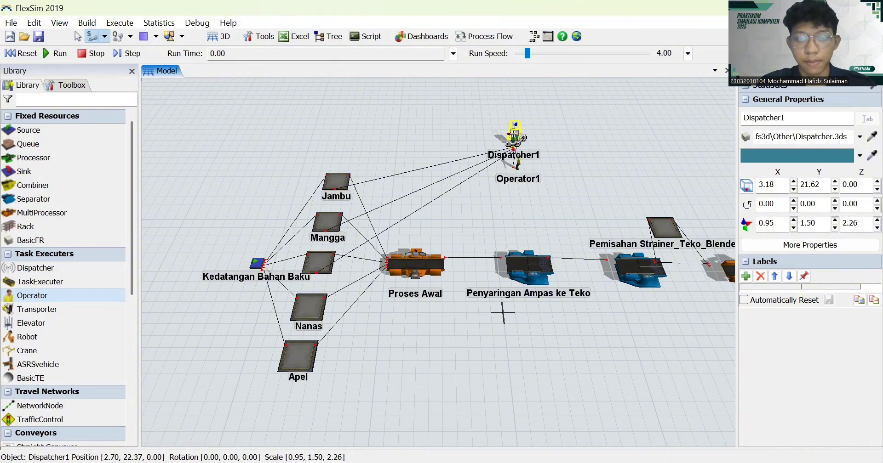
left_click_drag(515, 140, 301, 355)
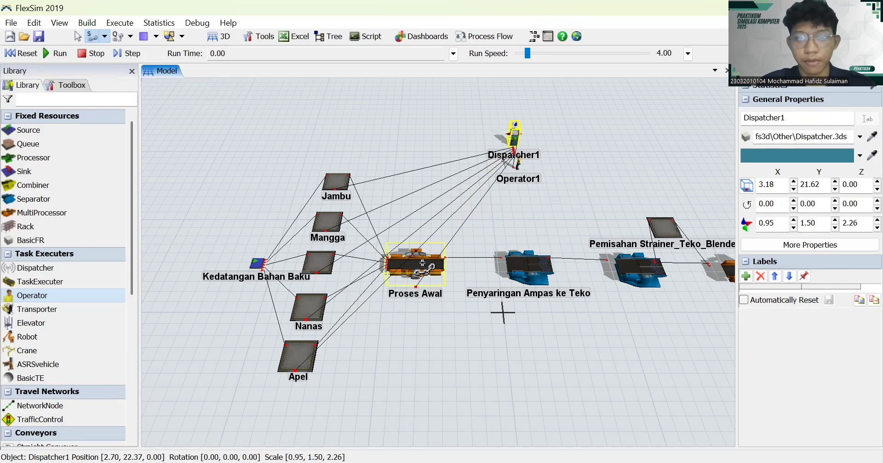
Connect the Dispatcher's center ports to Penyaringan Ampas ke Teko, Penuangan Jus ke Plastik, Proses Akhir and Penjualan Langsung, and leave the connection mode.
left_click_drag(514, 132, 529, 265)
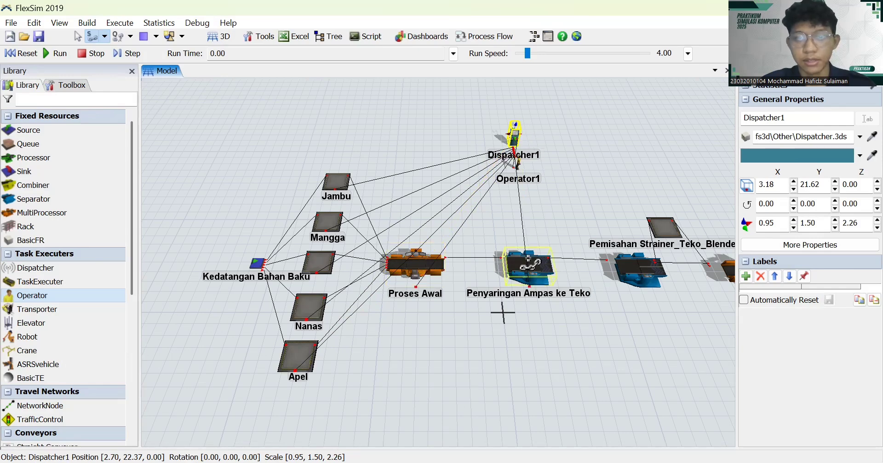
left_click(545, 218)
left_click_drag(542, 213, 452, 230)
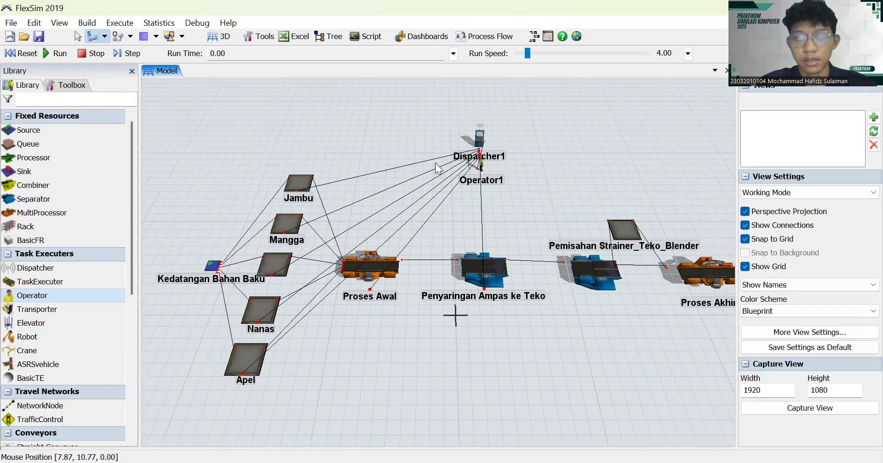
left_click(436, 148)
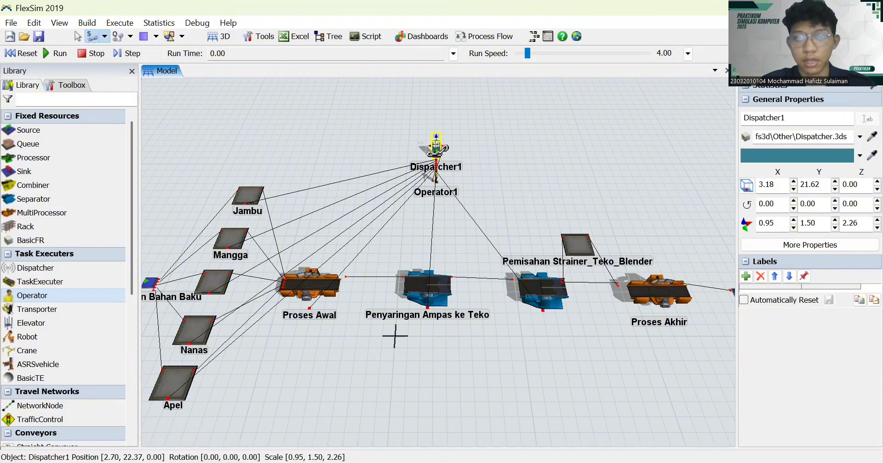
left_click(652, 281)
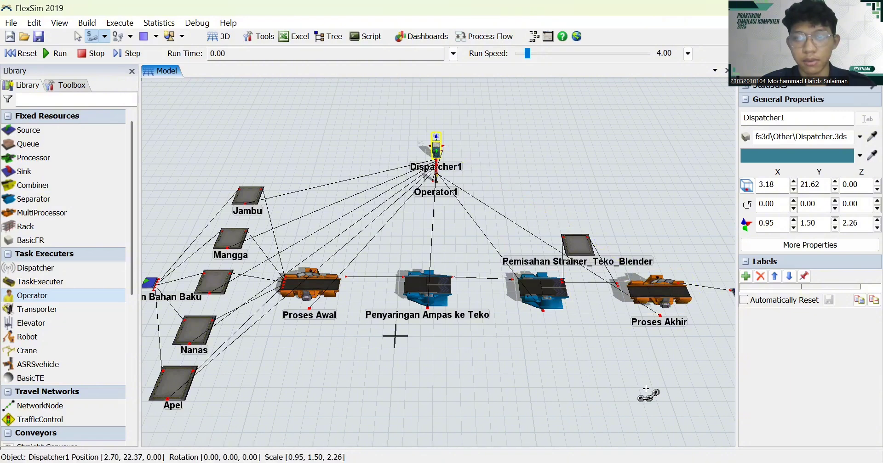
left_click_drag(617, 371, 479, 373)
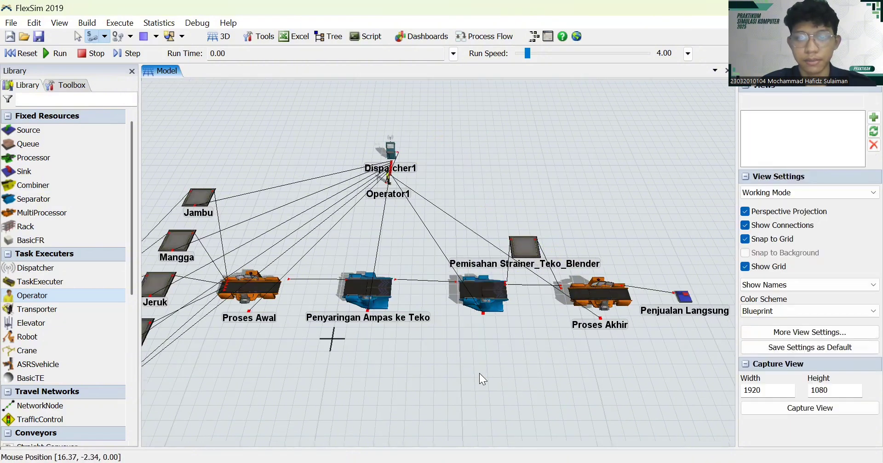
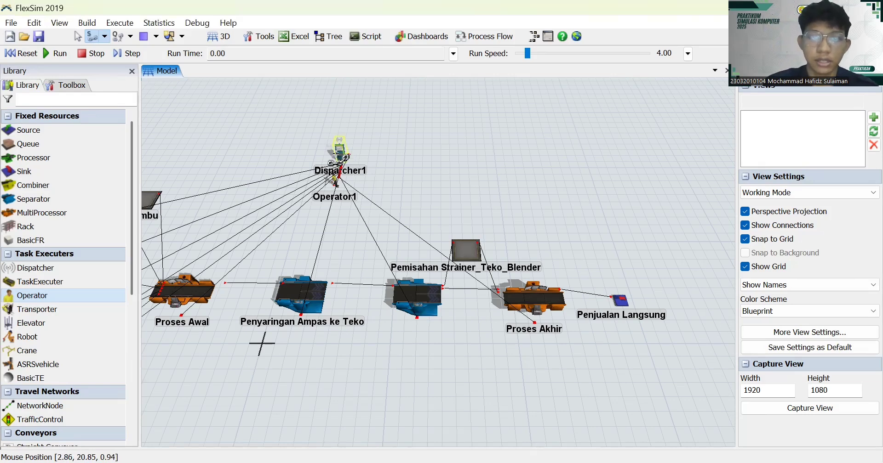
left_click_drag(340, 156, 621, 301)
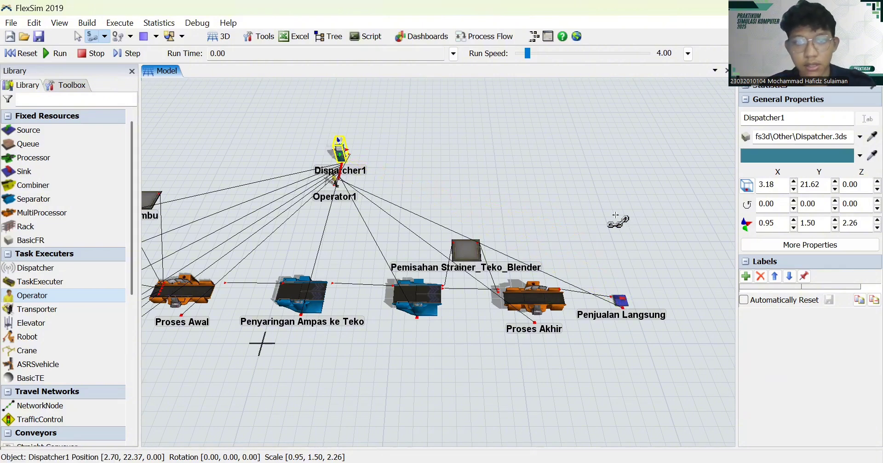
key("Escape")
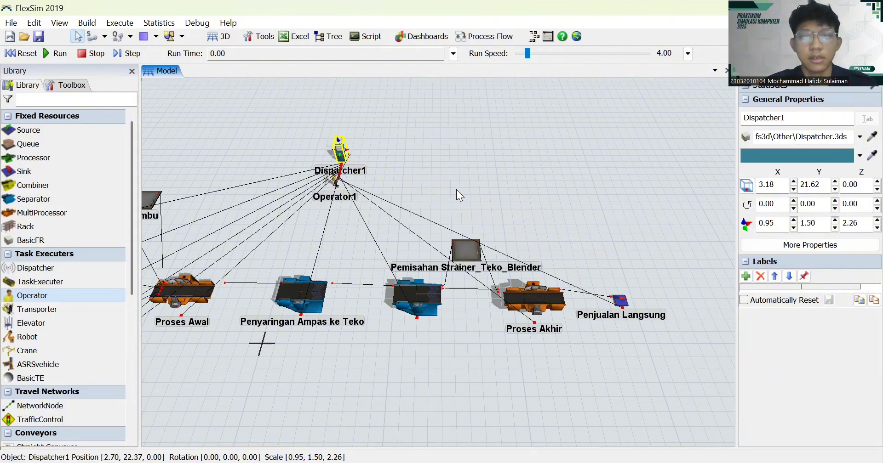
Review the arrival settings in the Kedatangan Bahan Baku source's properties and close them unchanged.
left_click_drag(456, 189, 596, 179)
left_click_drag(536, 186, 583, 239)
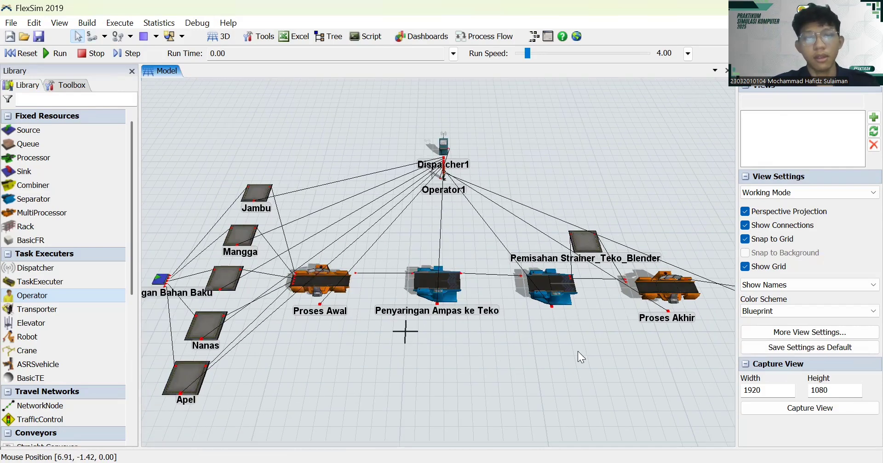
left_click_drag(577, 356, 671, 363)
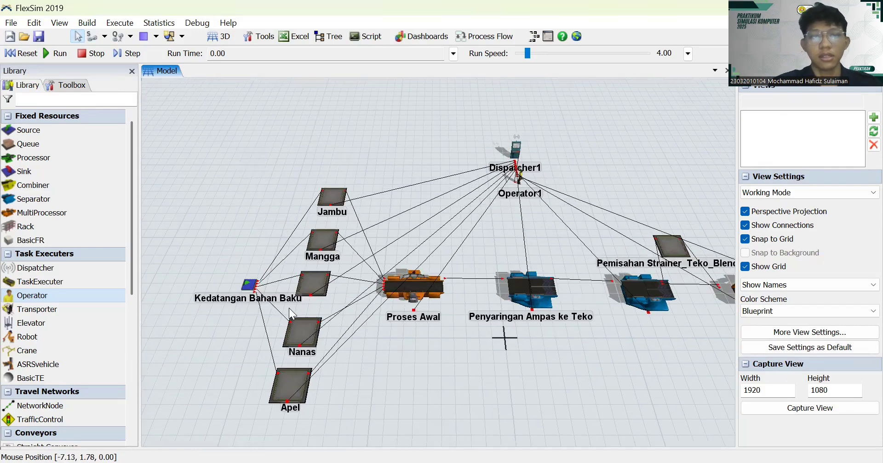
left_click(249, 285)
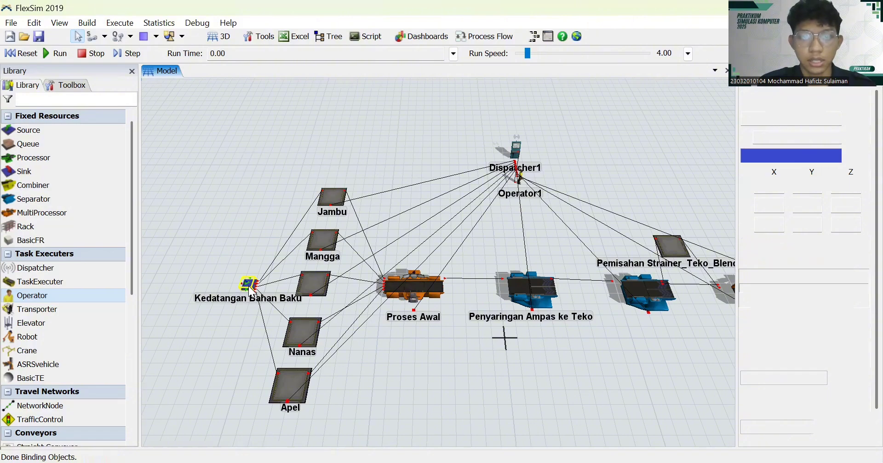
double_click(250, 287)
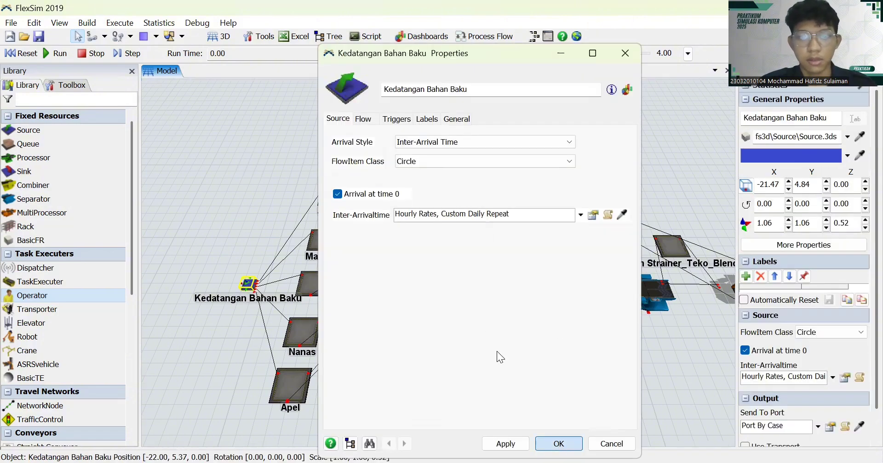
left_click(558, 444)
Enable Perform Batching for the Jambu queue and set its Maximum Content to 50.
left_click(333, 192)
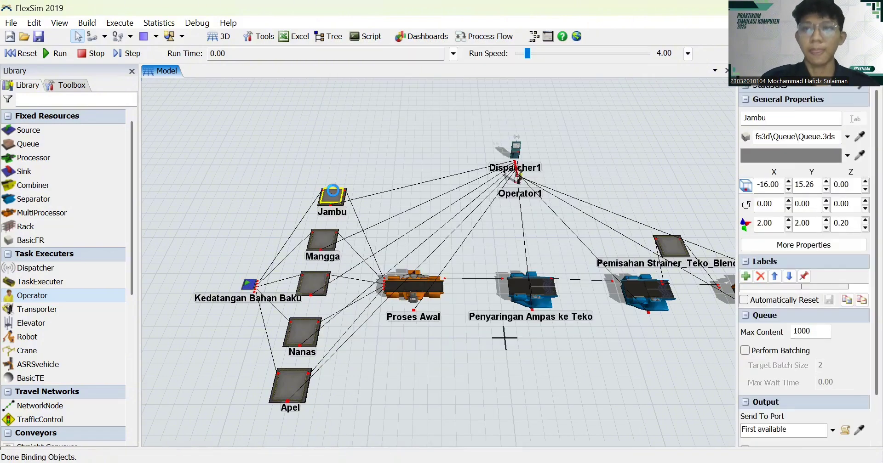
double_click(333, 191)
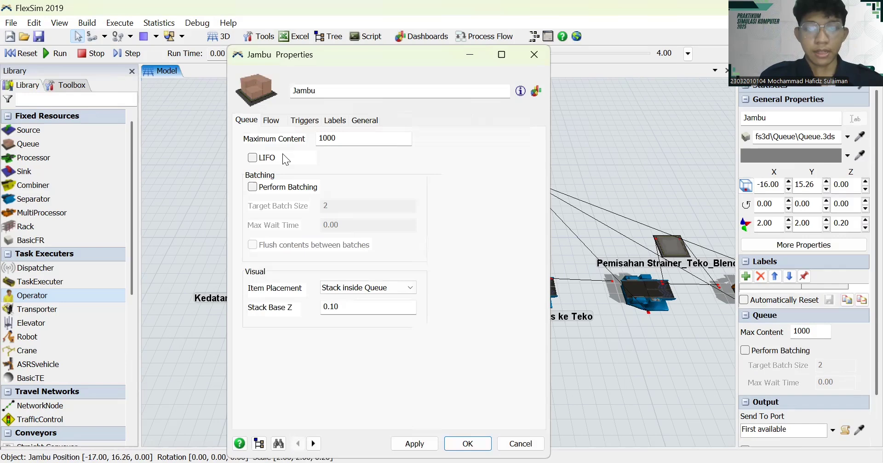
left_click(257, 190)
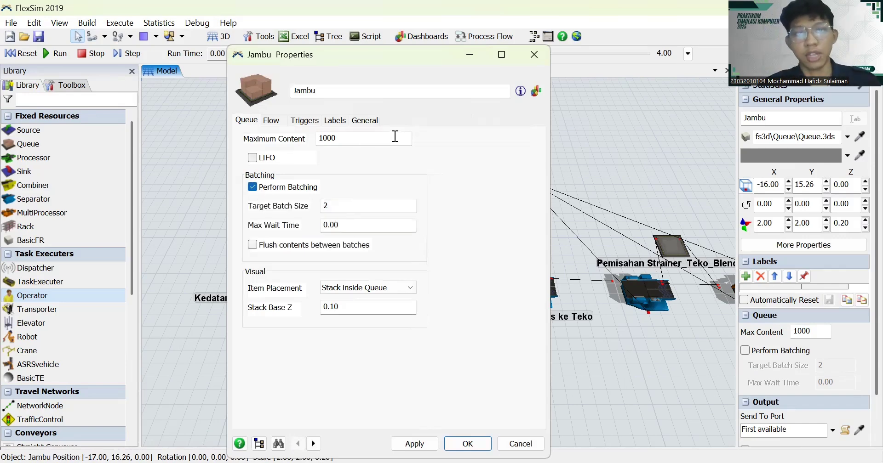
left_click(377, 138)
key("BackSpace")
key("BackSpace")
key("BackSpace")
key("BackSpace")
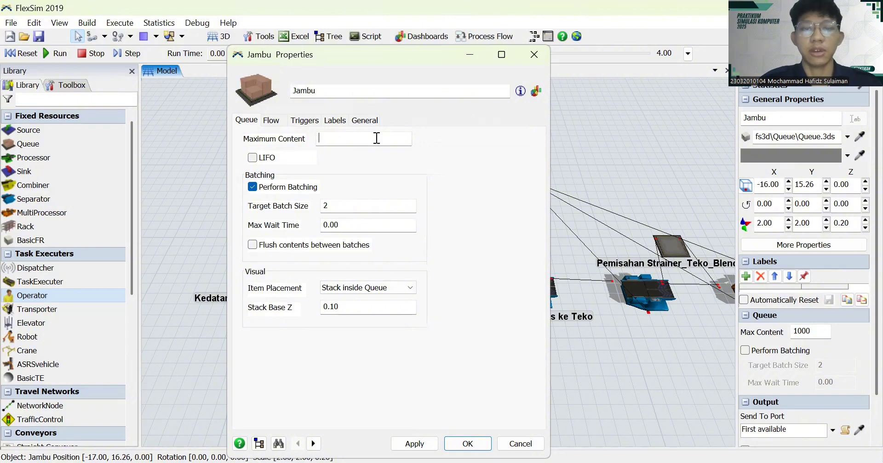
type("50")
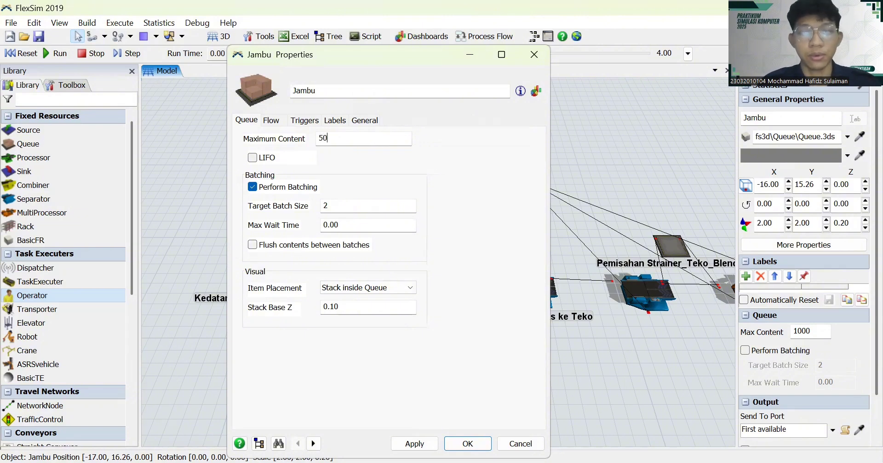
Set the Jambu queue's Target Batch Size to 1, then apply and close its properties.
left_click(382, 211)
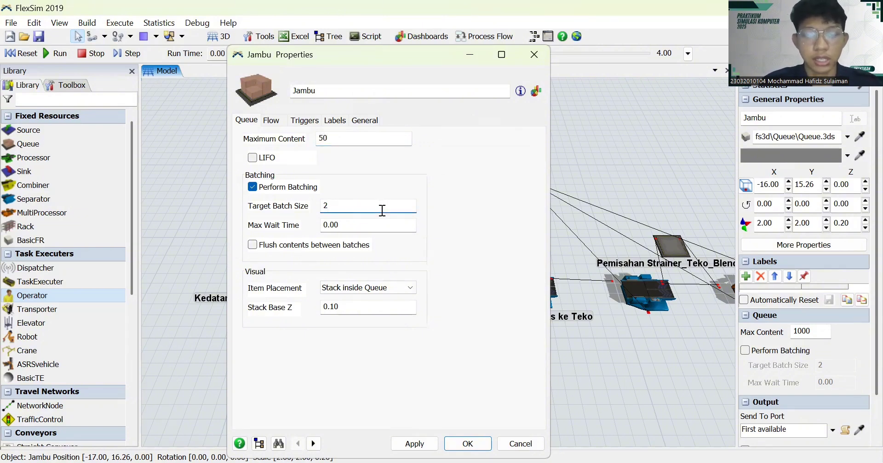
key("BackSpace")
type("1")
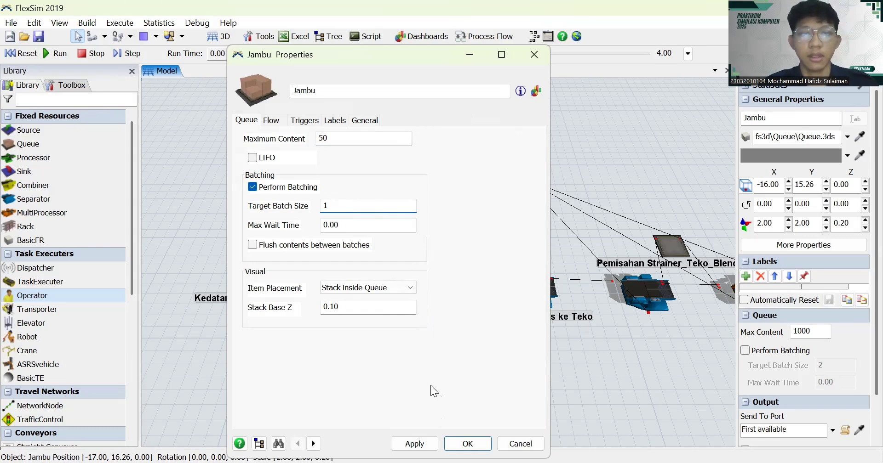
left_click(272, 121)
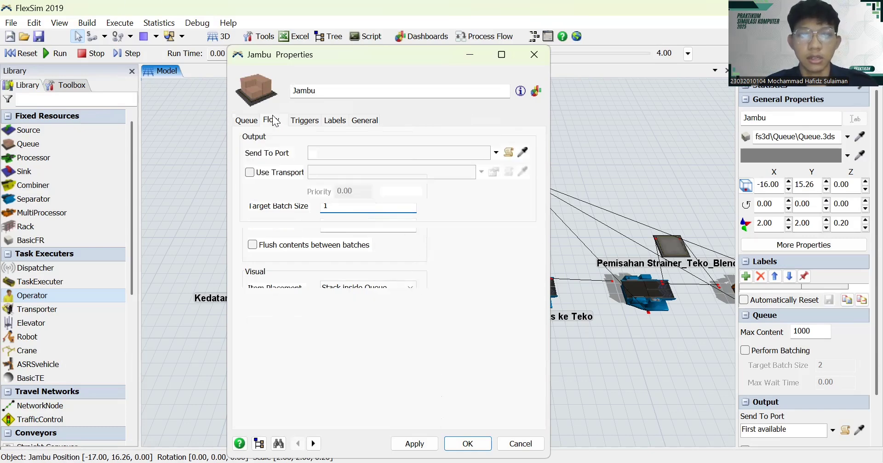
left_click(305, 123)
left_click(247, 120)
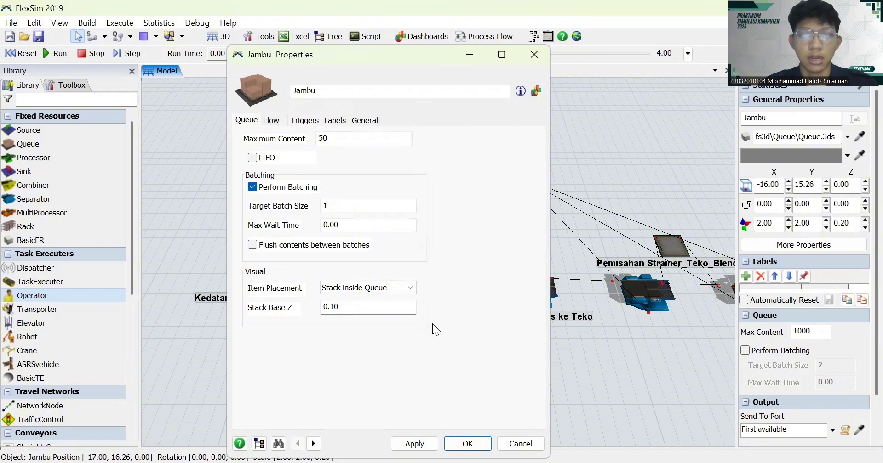
left_click(414, 444)
left_click(467, 444)
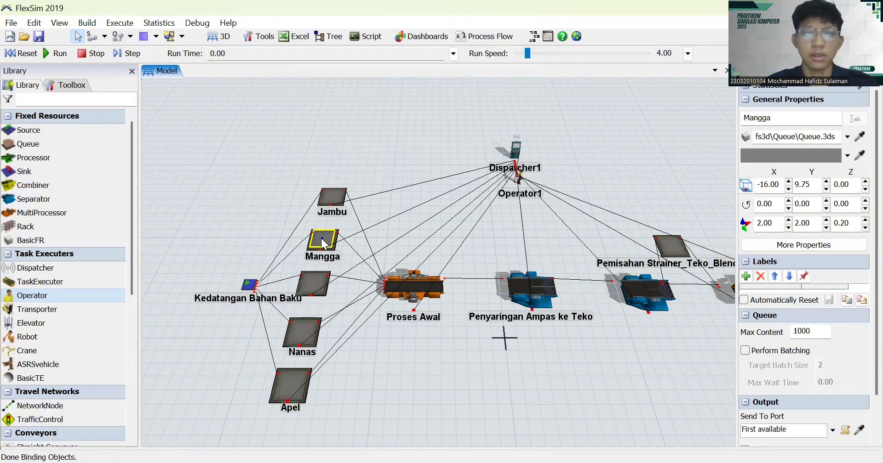
Enable Perform Batching for the Mangga queue and set its Maximum Content to 50.
double_click(324, 244)
left_click(252, 187)
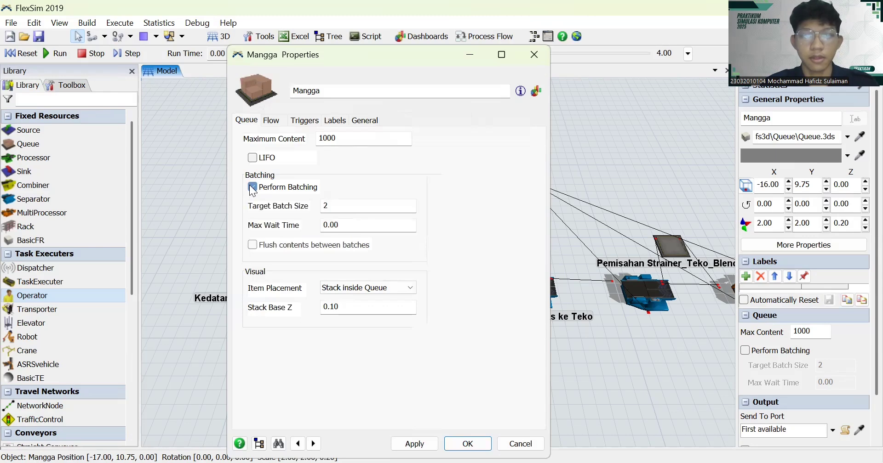
left_click(351, 139)
key("BackSpace")
key("BackSpace")
key("BackSpace")
key("BackSpace")
type("50")
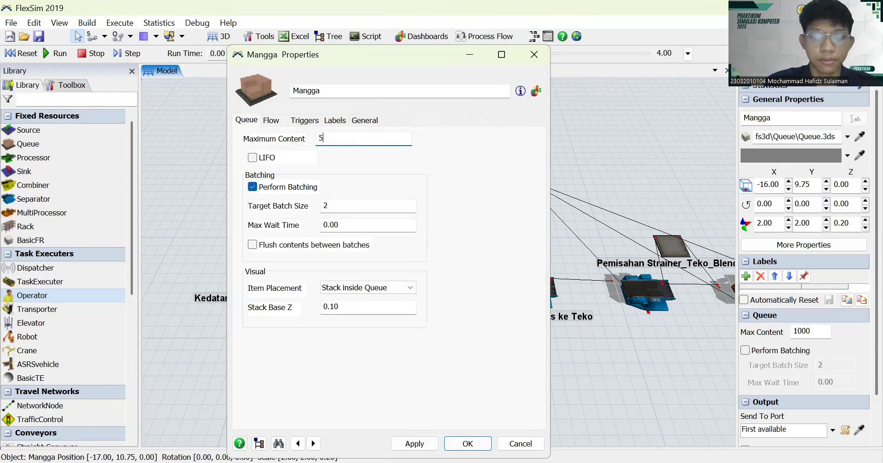
Set the Mangga queue's Target Batch Size to 1, then apply and close its properties.
left_click(374, 206)
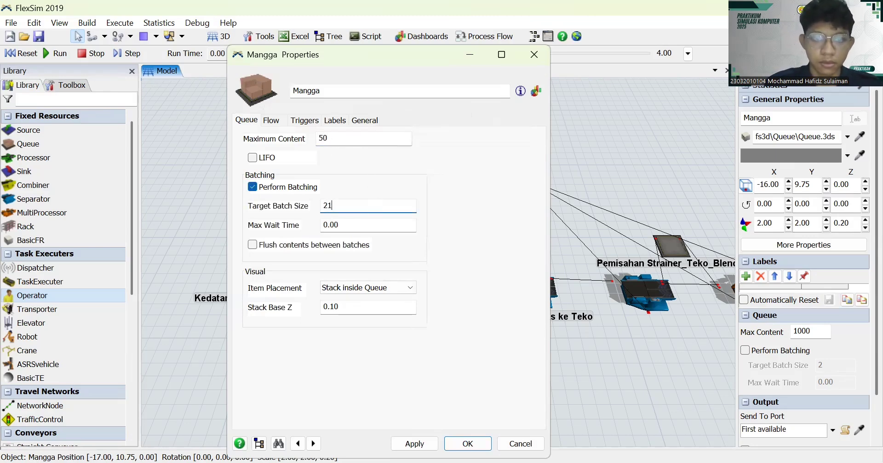
key("BackSpace")
type("1")
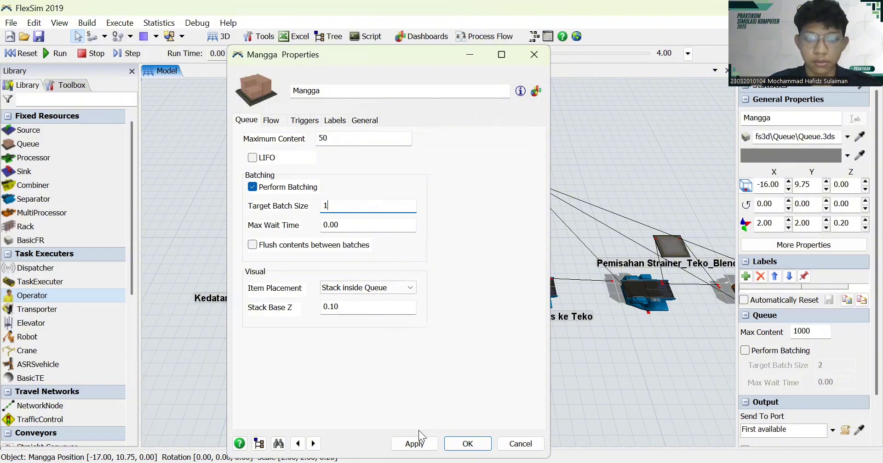
left_click(414, 444)
left_click(467, 443)
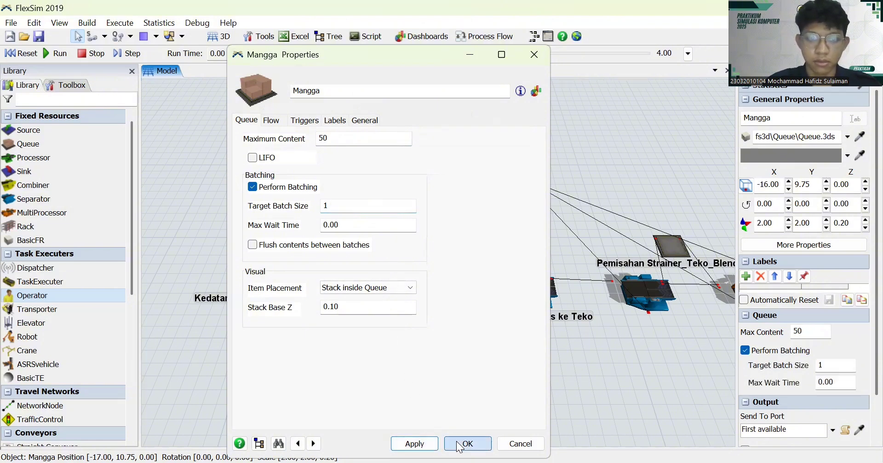
Enable Perform Batching for the Jeruk queue with a Target Batch Size of 1.
left_click(302, 275)
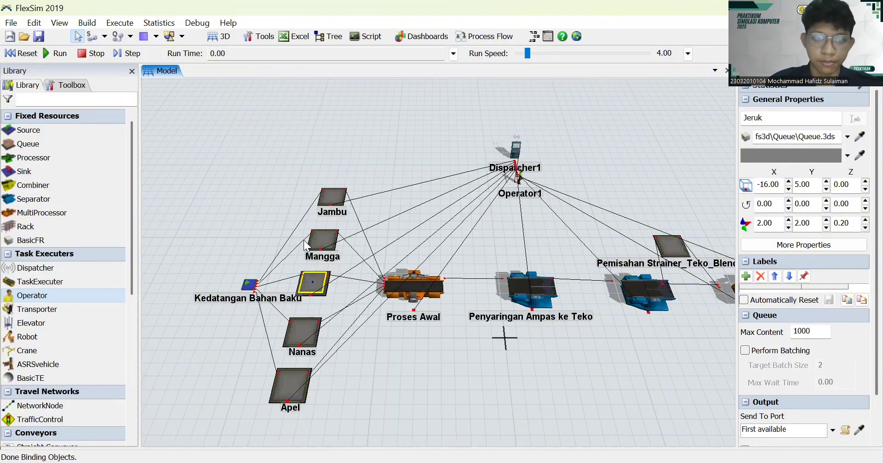
double_click(313, 283)
left_click(252, 186)
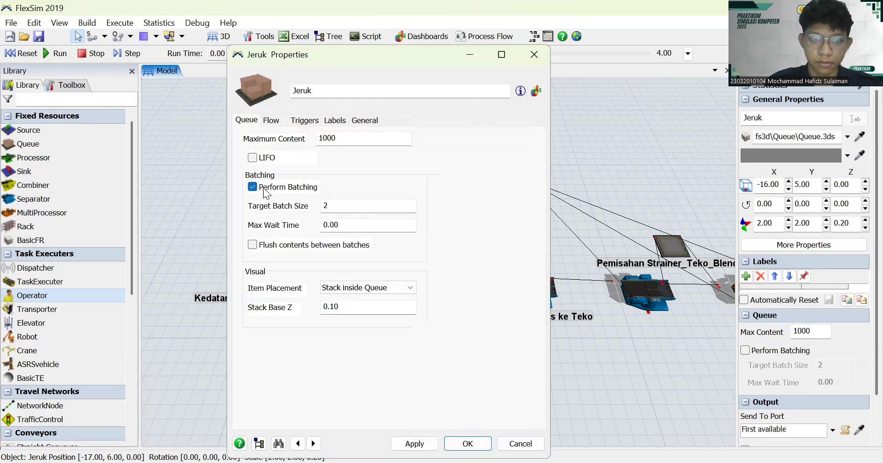
left_click(342, 204)
key("BackSpace")
type("1")
Set the Jeruk queue's Maximum Content to 50 and apply the queue settings.
left_click(349, 139)
key("BackSpace")
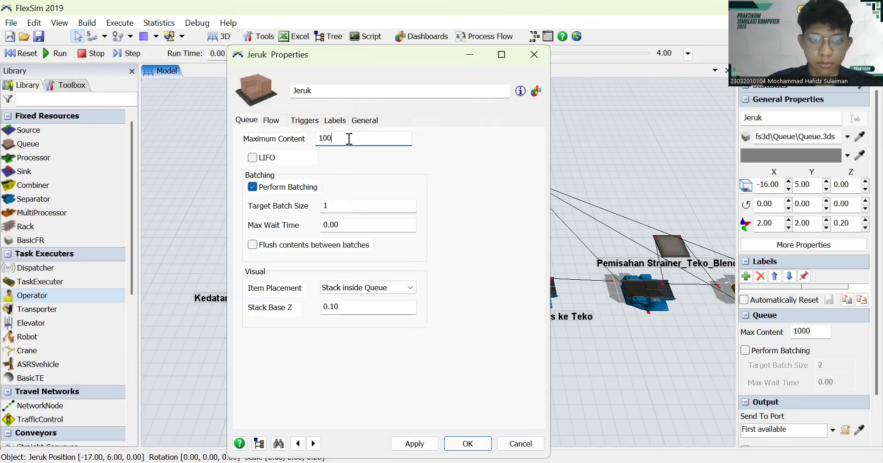
key("BackSpace")
key("BackSpace")
key("BackSpace")
type("50")
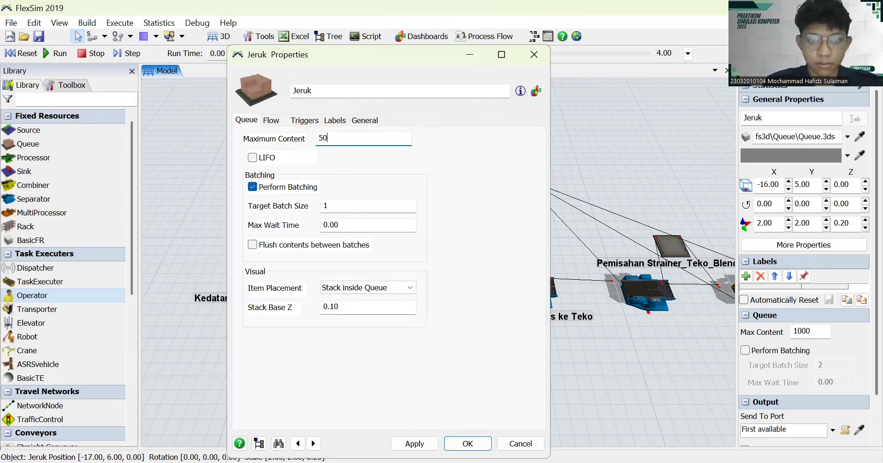
left_click(407, 441)
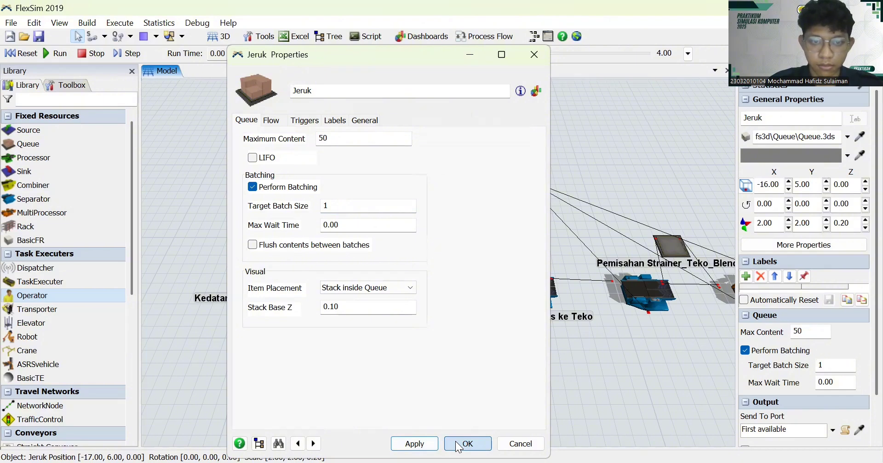
Close the Jeruk queue's properties and set the Nanas queue's Maximum Content to 50.
left_click(458, 447)
double_click(300, 332)
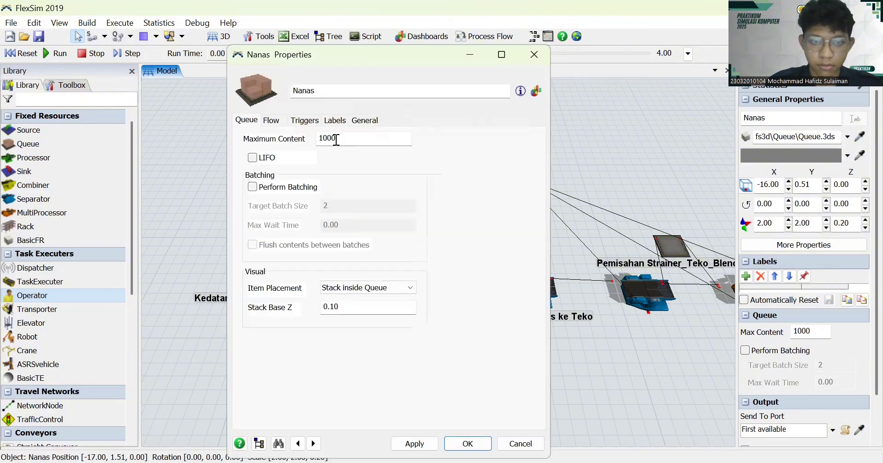
left_click(335, 138)
key("BackSpace")
key("BackSpace")
key("BackSpace")
key("BackSpace")
type("50")
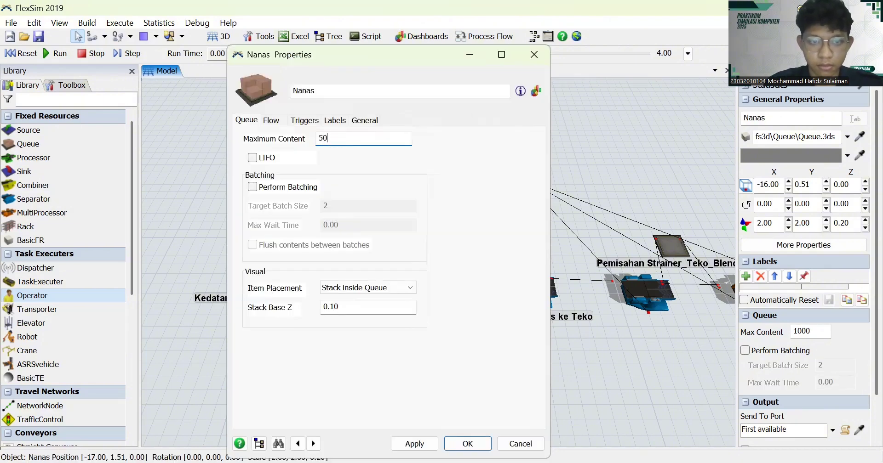
Enable Perform Batching for the Nanas queue with a Target Batch Size of 1, then apply and close its properties.
left_click(252, 187)
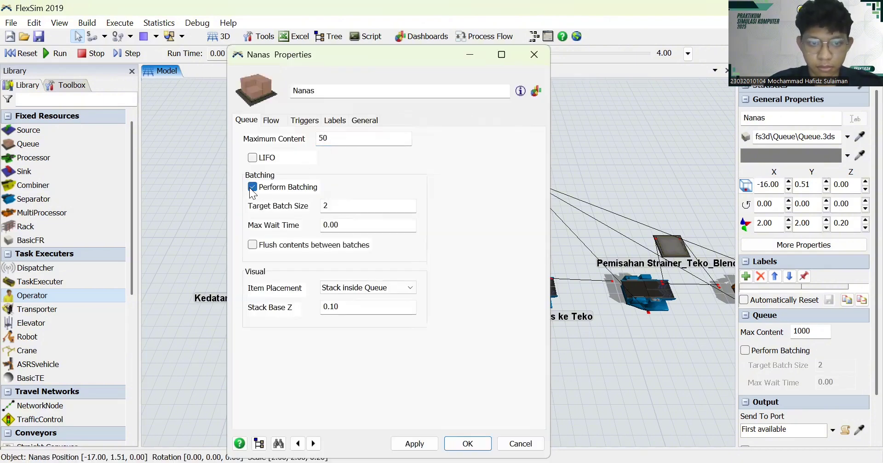
left_click(344, 208)
key("BackSpace")
type("1")
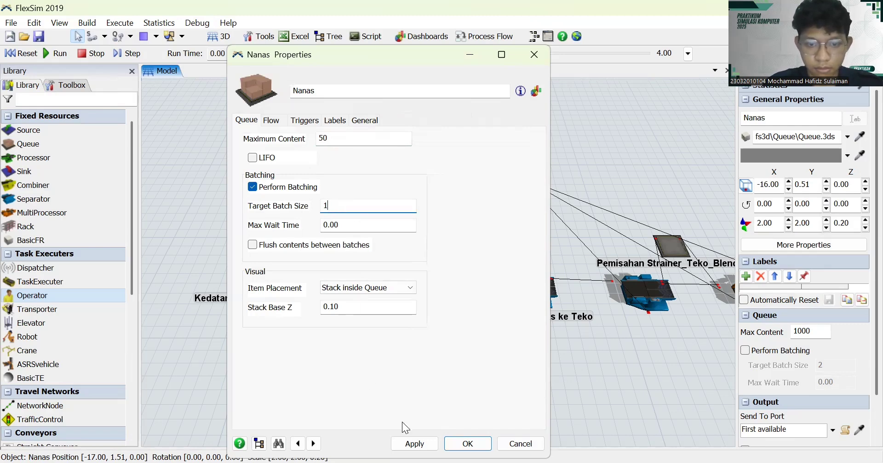
left_click(413, 445)
left_click(466, 444)
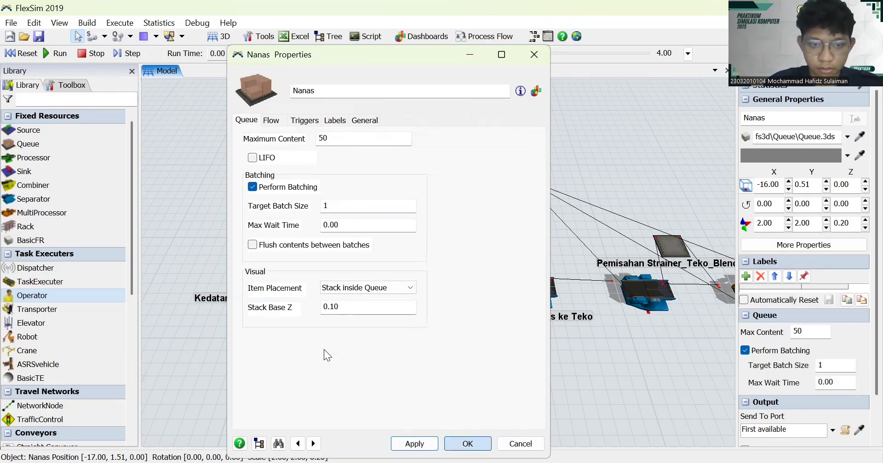
Open the Apel queue's properties and set its Maximum Content to 50.
double_click(288, 401)
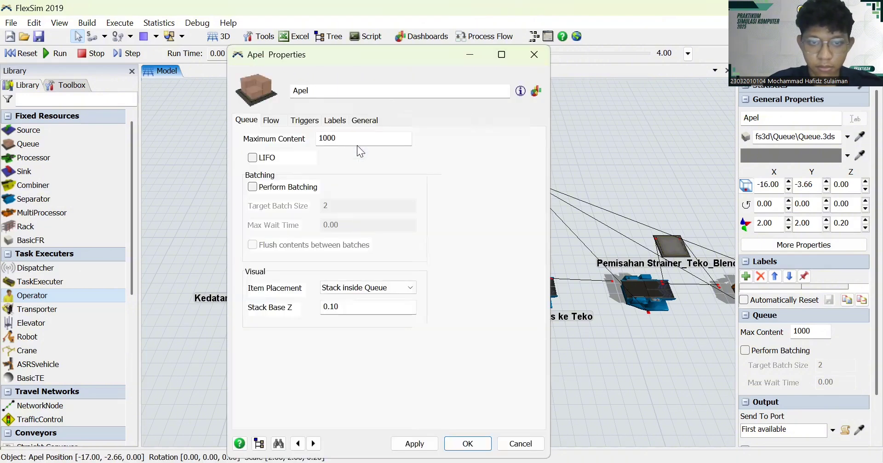
left_click(357, 142)
key("BackSpace")
key("BackSpace")
key("BackSpace")
key("BackSpace")
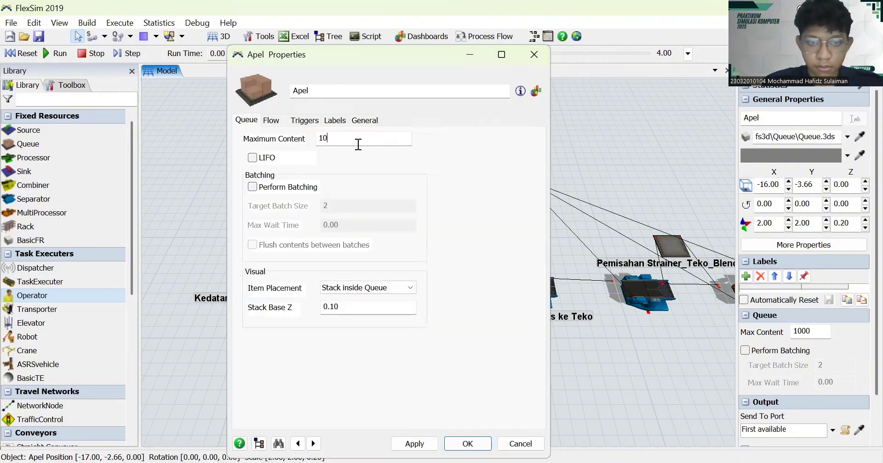
type("50")
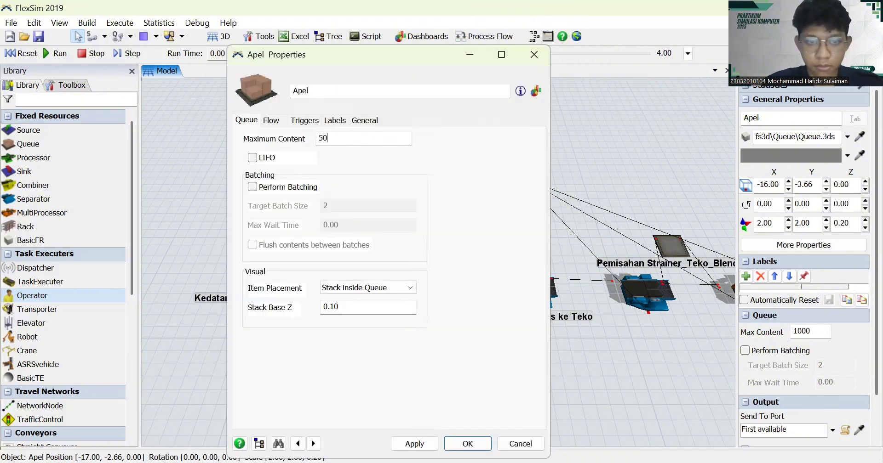
Enable Perform Batching for the Apel queue with a Target Batch Size of 1 and apply the settings.
left_click(252, 187)
left_click(343, 208)
key("BackSpace")
type("1")
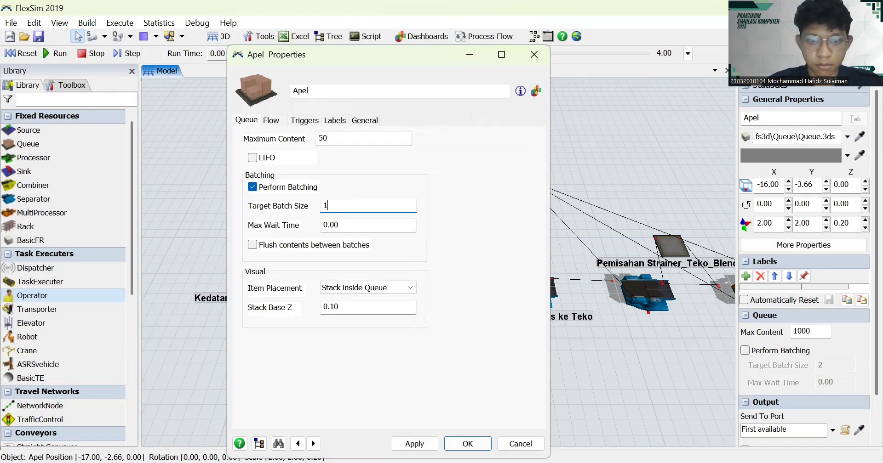
left_click(423, 445)
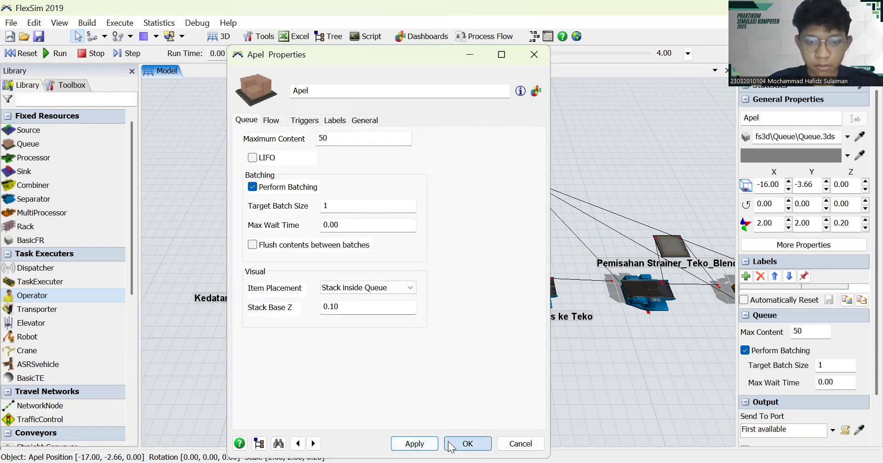
left_click_drag(320, 287, 327, 292)
left_click_drag(248, 285, 237, 281)
left_click_drag(324, 299, 323, 299)
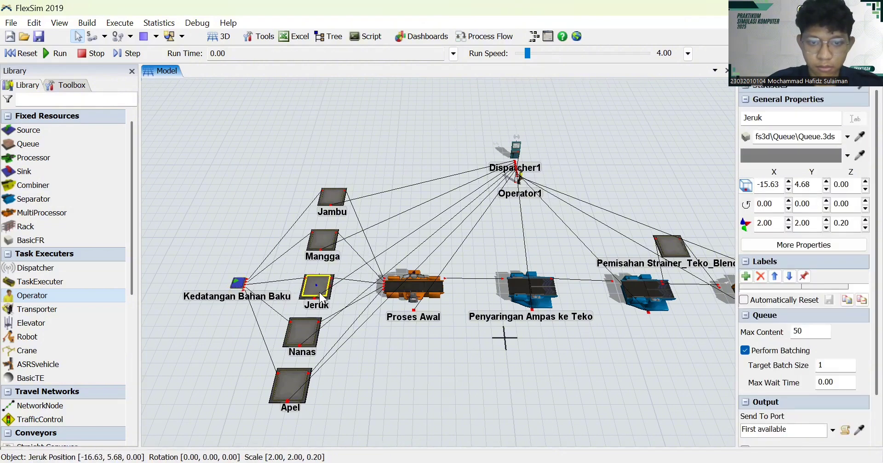
Rename the first process of the Proses Awal multiprocessor as "Pemotongan Buah".
left_click(411, 297)
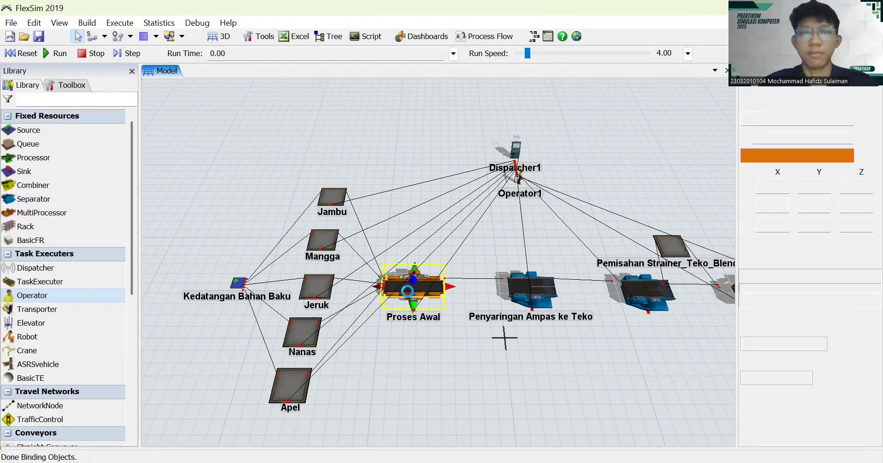
double_click(410, 296)
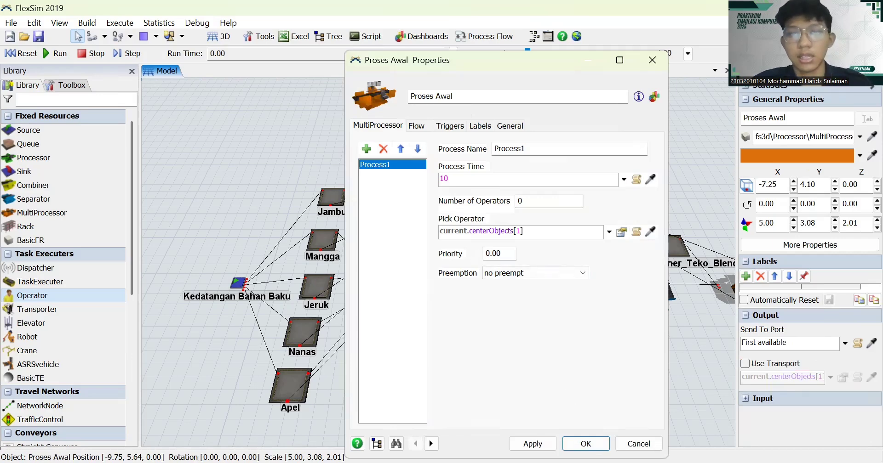
double_click(514, 148)
type("P")
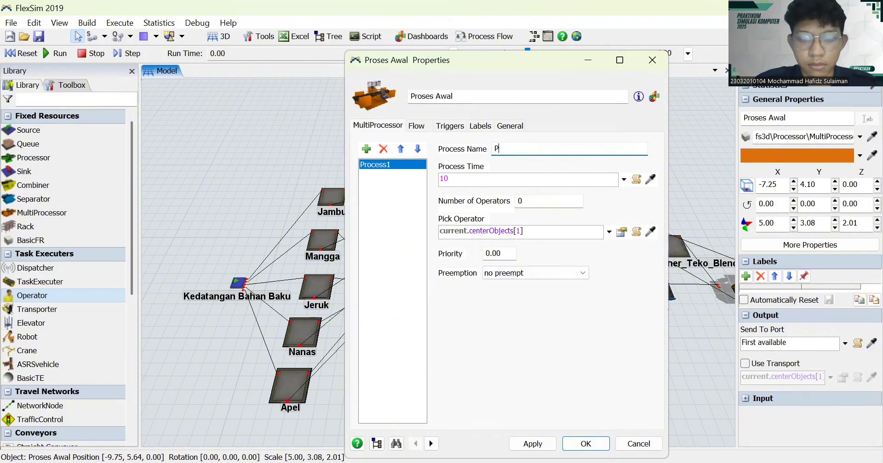
type("emotongan")
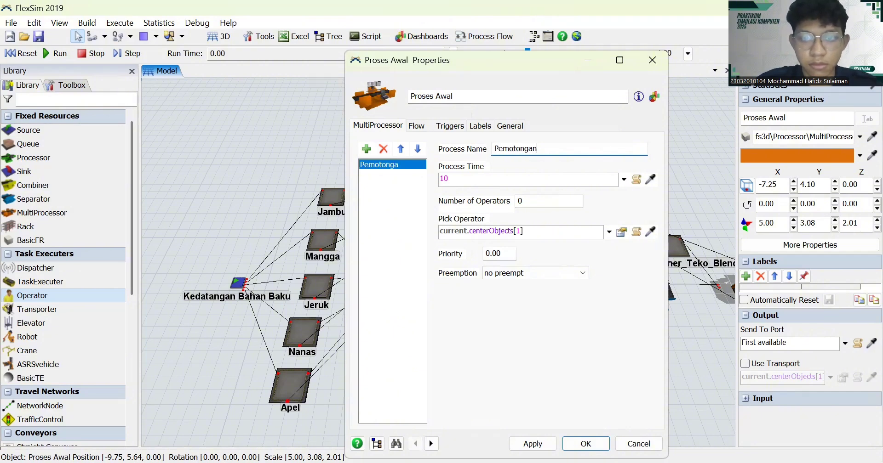
type(" Buah")
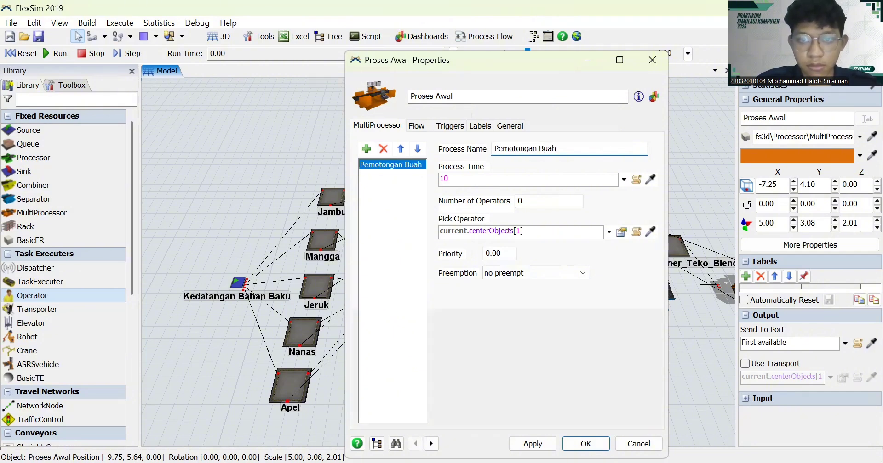
Add a second process named "Pencampuran" to Proses Awal and save its properties.
left_click(366, 149)
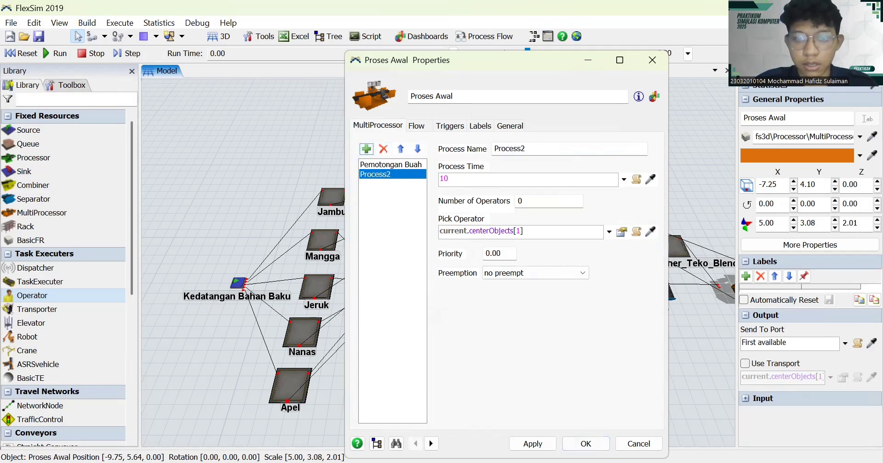
left_click(547, 152)
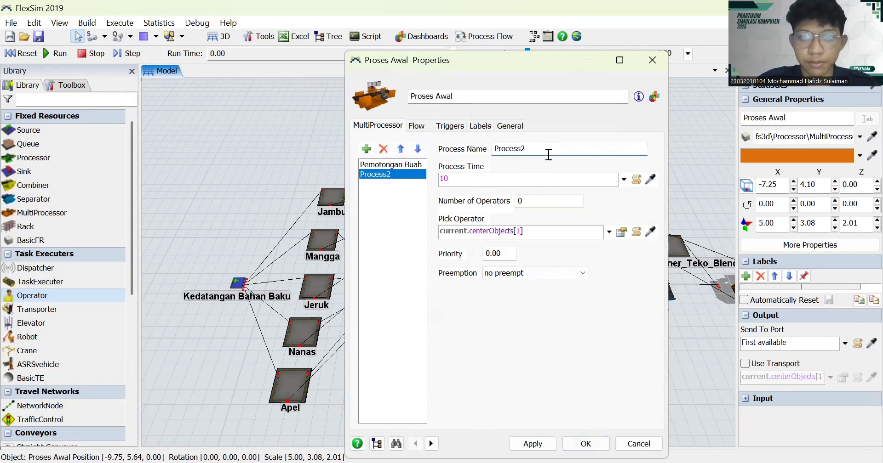
double_click(547, 151)
type("Pencam")
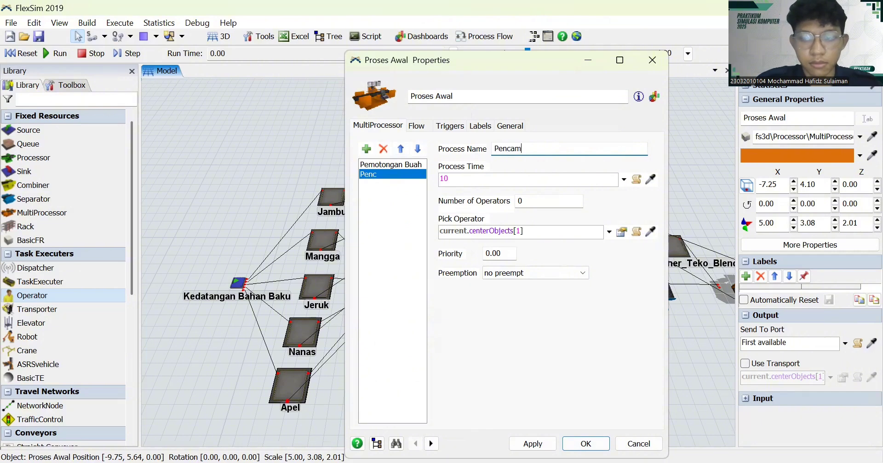
type("puran")
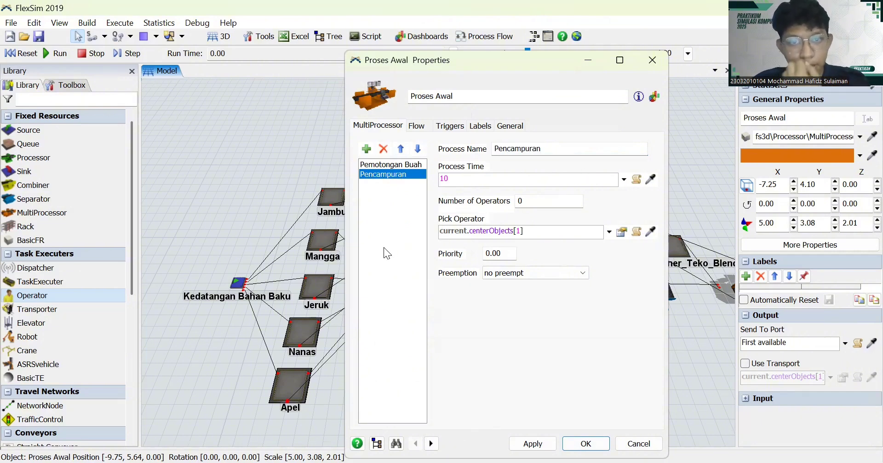
left_click(415, 127)
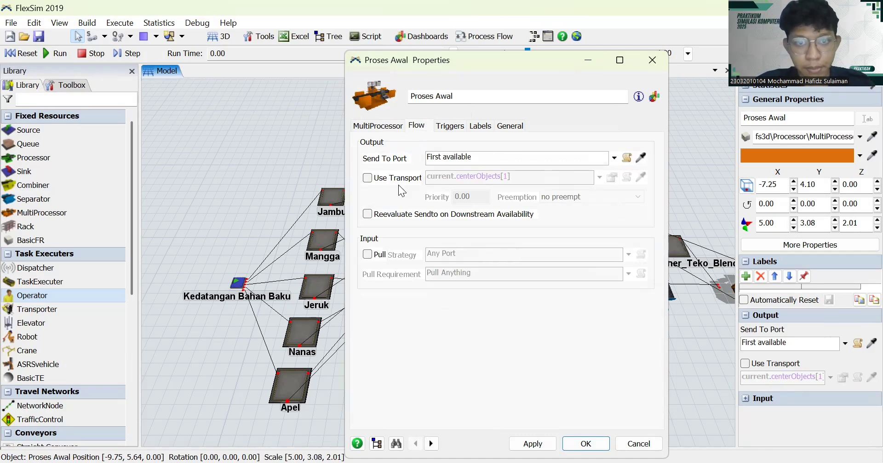
left_click(378, 126)
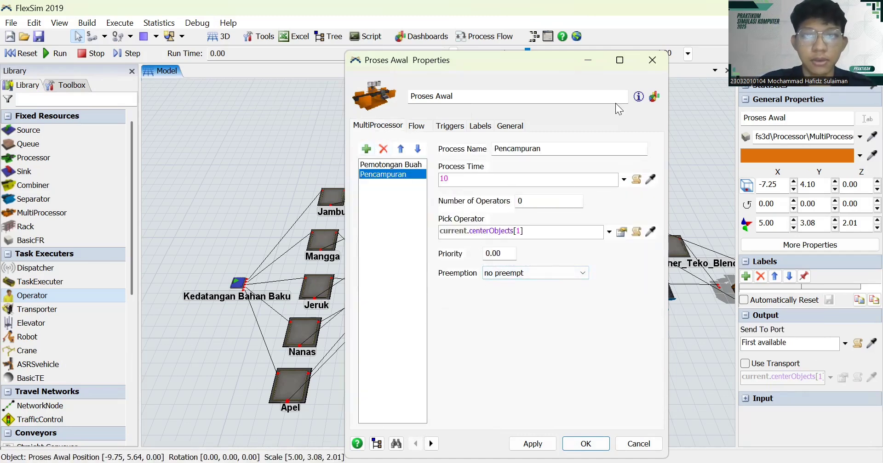
left_click(533, 444)
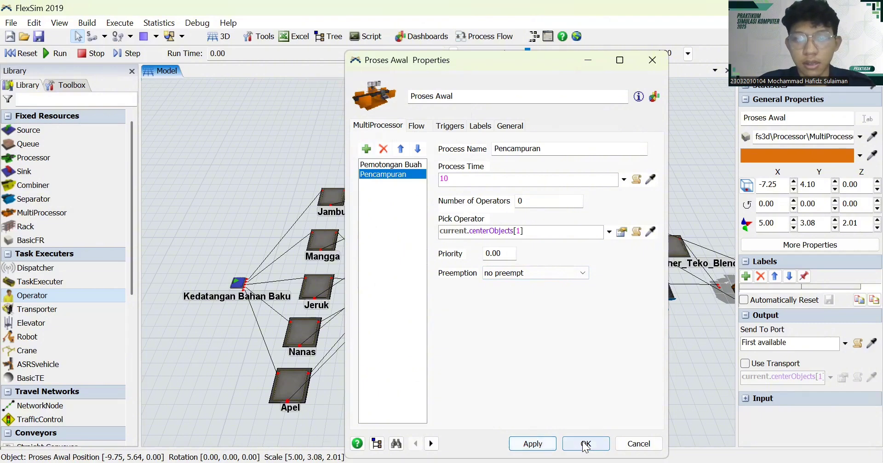
left_click(585, 443)
Rename the first process of the Proses Akhir multiprocessor as "Penuangan Es Batu ke Plastik".
left_click_drag(496, 339, 303, 312)
double_click(551, 270)
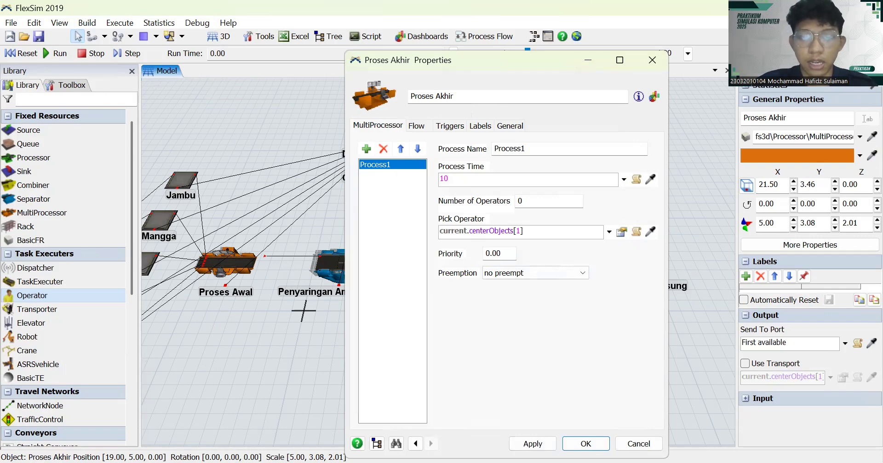
left_click(546, 148)
double_click(546, 149)
type("Penu")
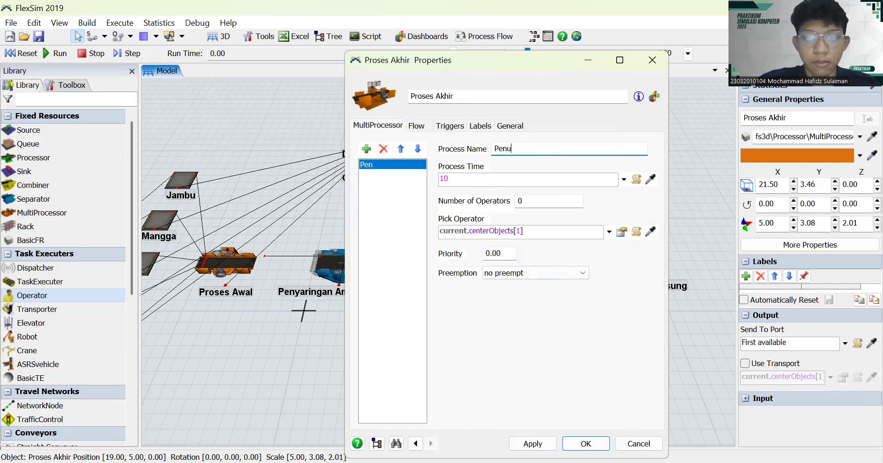
type("angan Es")
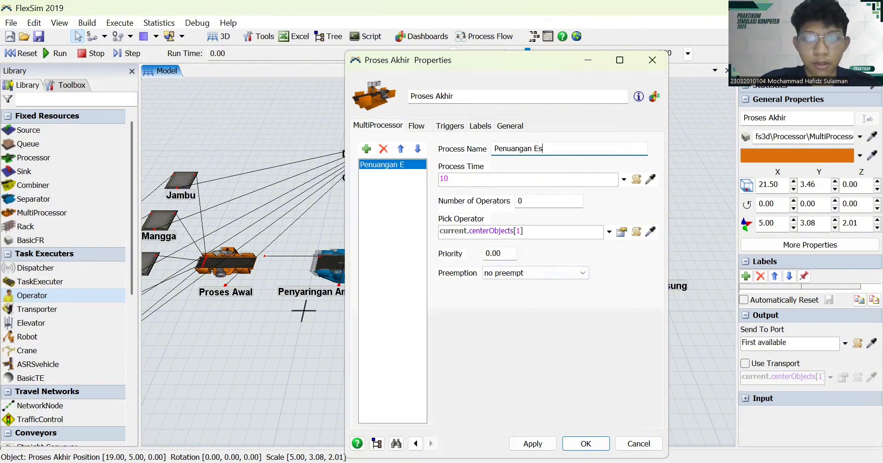
type(" Batu ke ")
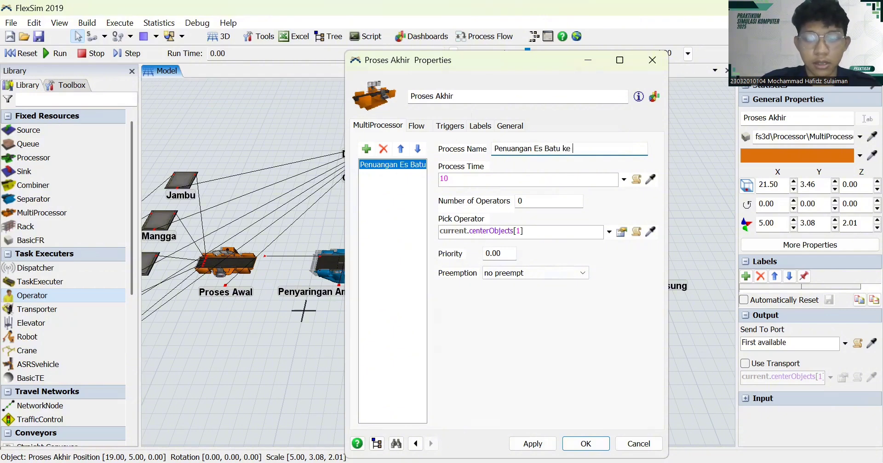
type("Plastik")
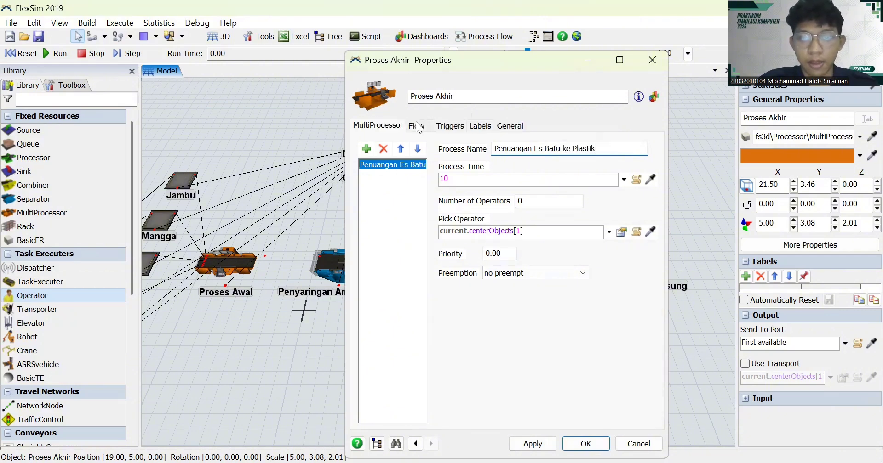
Add a second process named "Pengikatan Karet ke Plastik" to Proses Akhir and save its properties.
left_click(367, 149)
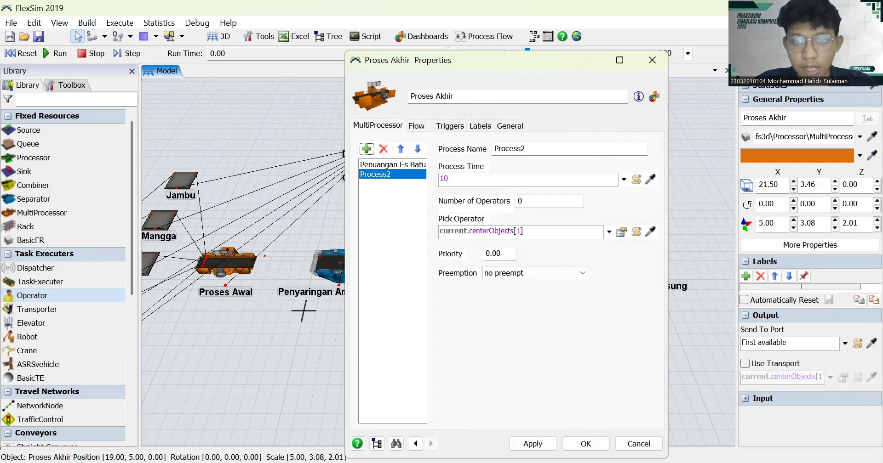
left_click(558, 149)
double_click(557, 149)
type("Pen")
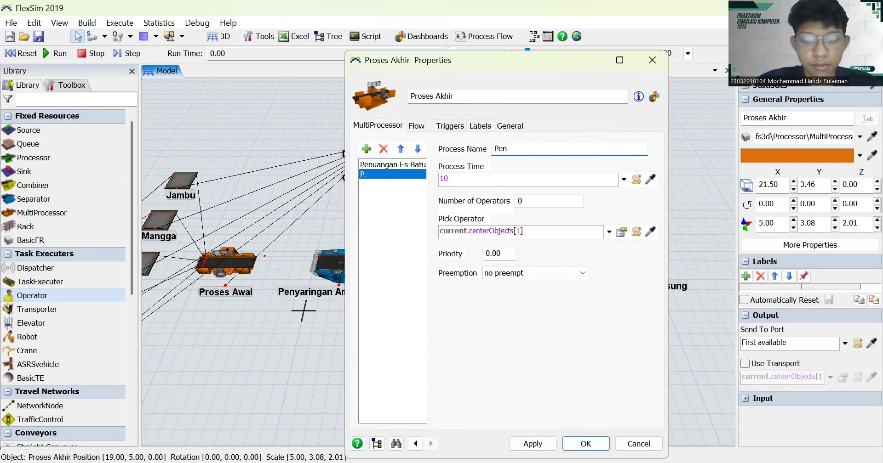
type("gikatan ")
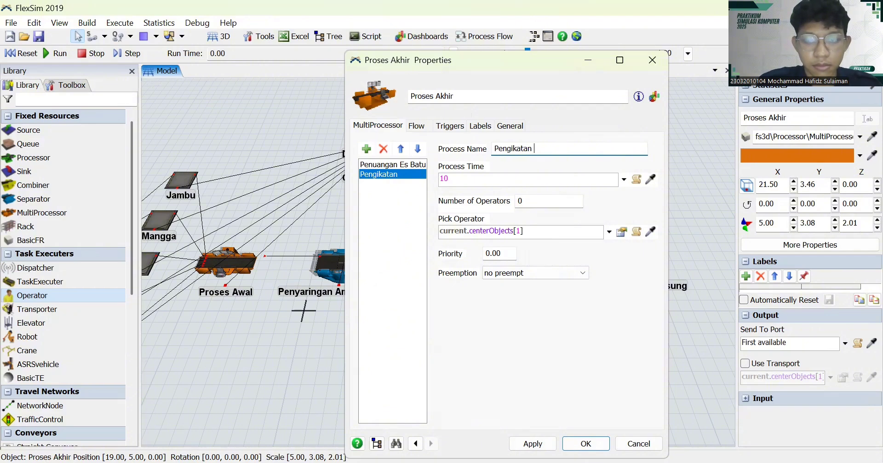
type("Karet ")
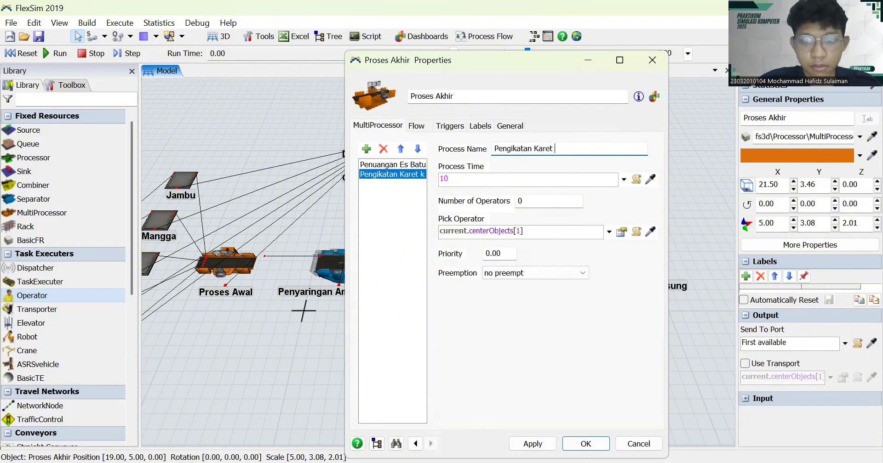
type("ke Plasti")
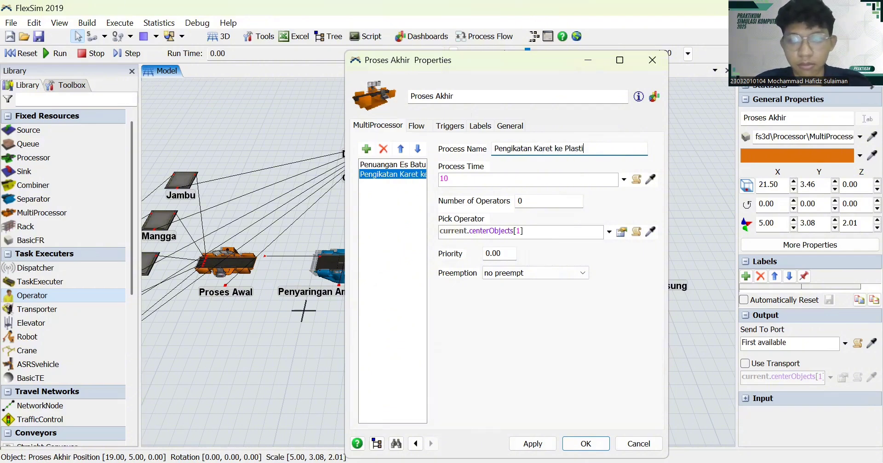
type("k")
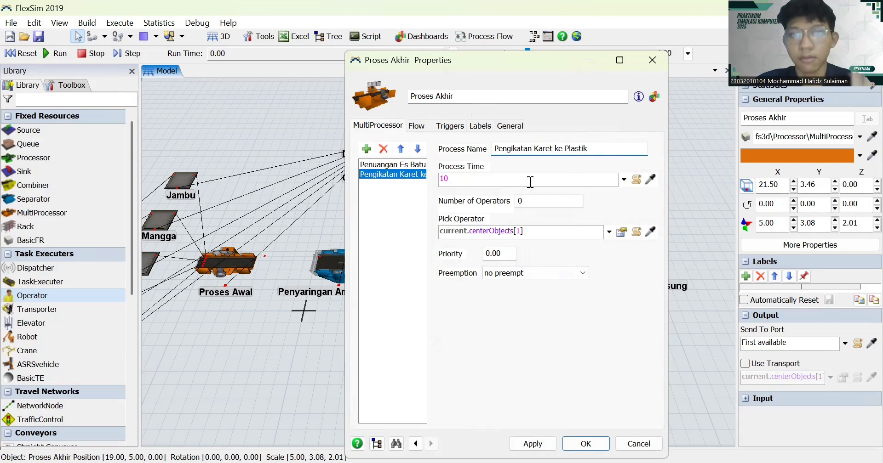
left_click(532, 444)
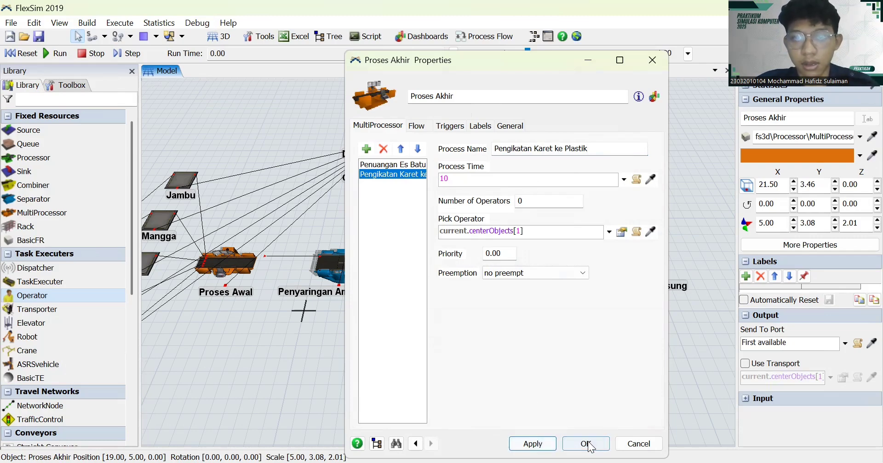
left_click(586, 444)
Launch ExpertFit from the simulation model for fitting distributions.
left_click_drag(423, 341, 556, 352)
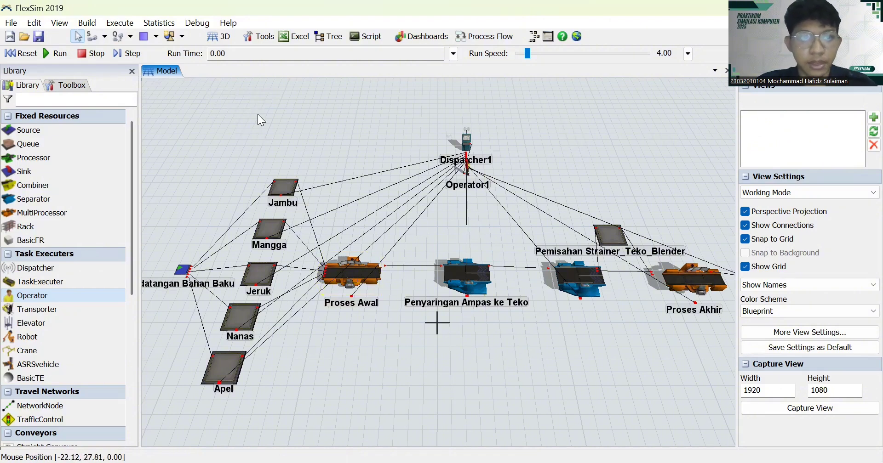
left_click(153, 24)
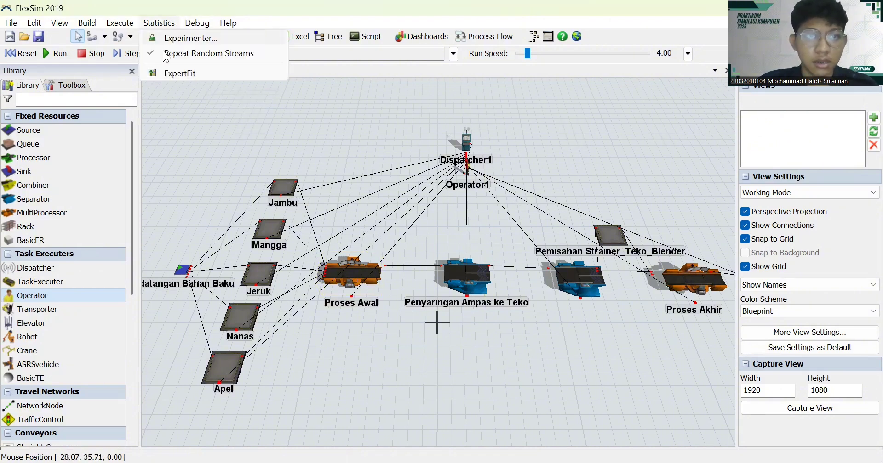
left_click(173, 72)
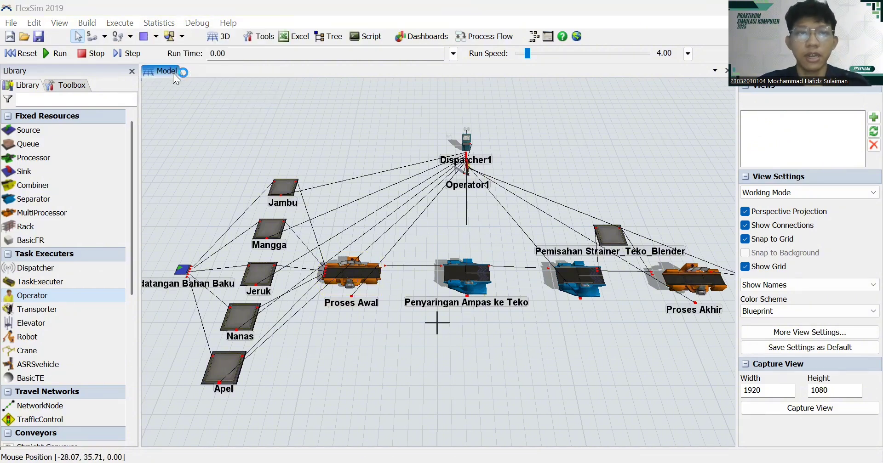
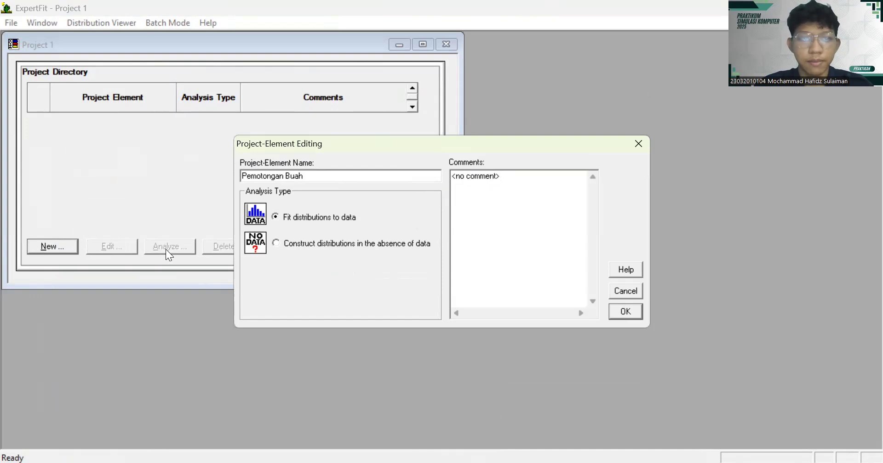
Create the project element "Pemotongan Buah" with distributions fitted to data, and open its data editor for entering values.
key("Return")
left_click(166, 247)
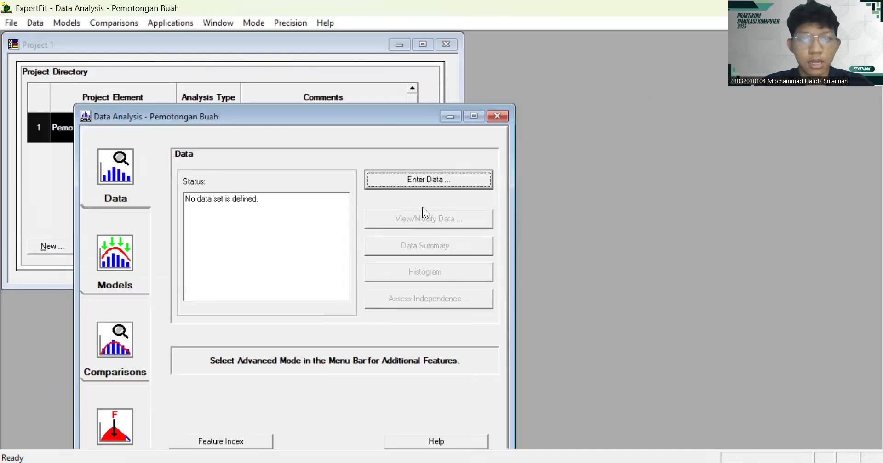
left_click(423, 180)
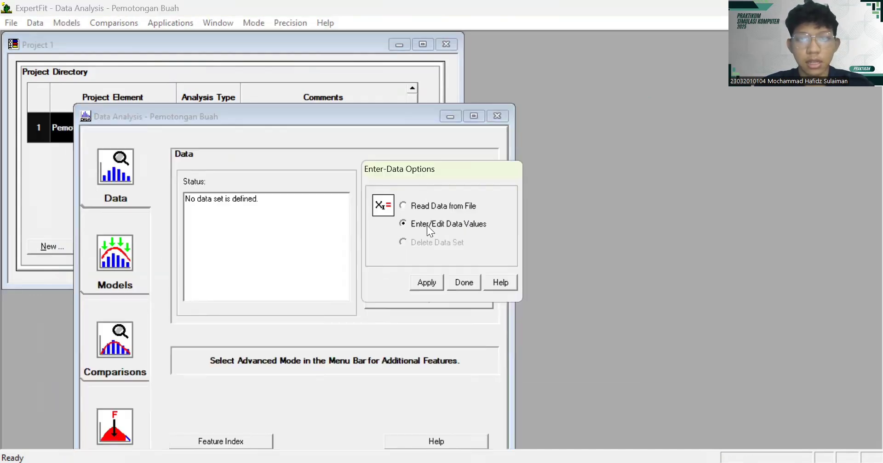
left_click(437, 283)
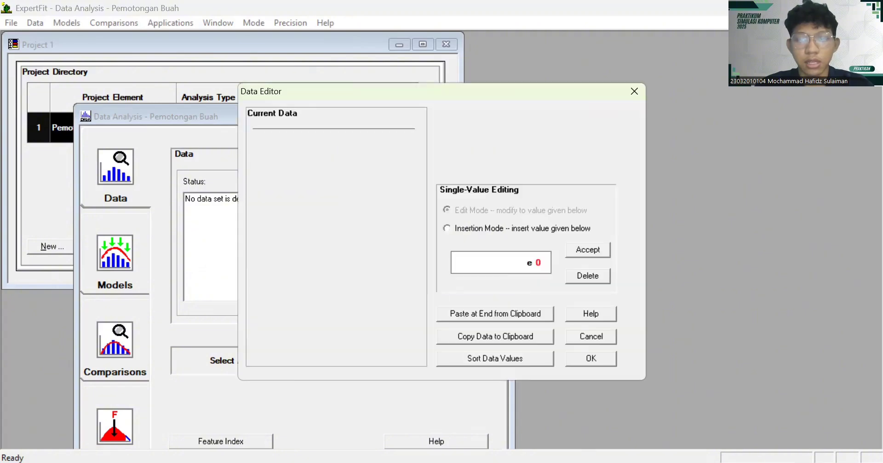
Paste the copied values 8, 9, 8, 7, 9, 8, 8, 7, 9, 8 into the Pemotongan Buah data set.
key("alt+Tab")
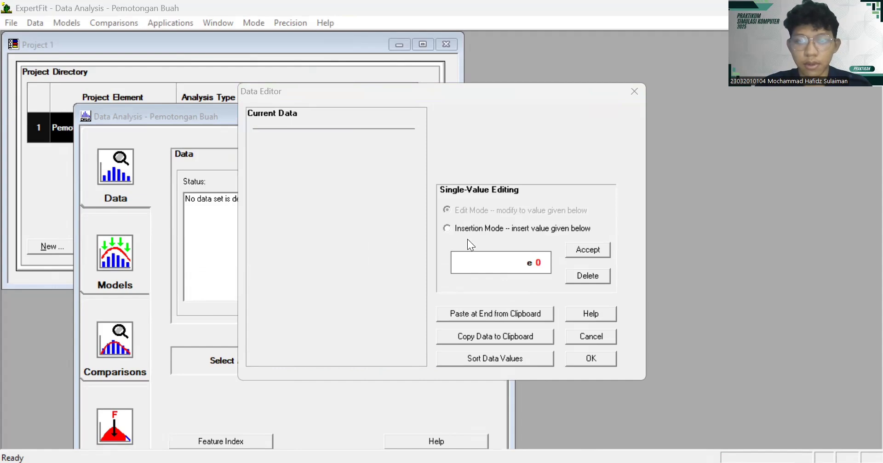
left_click(493, 312)
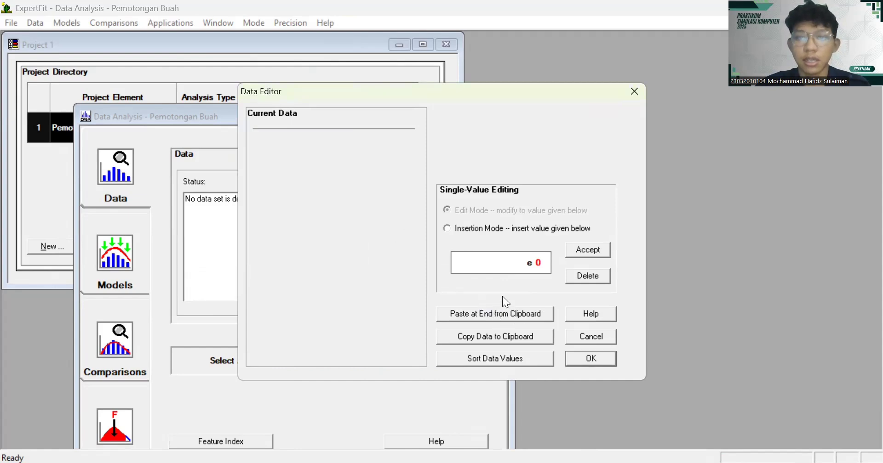
left_click(506, 321)
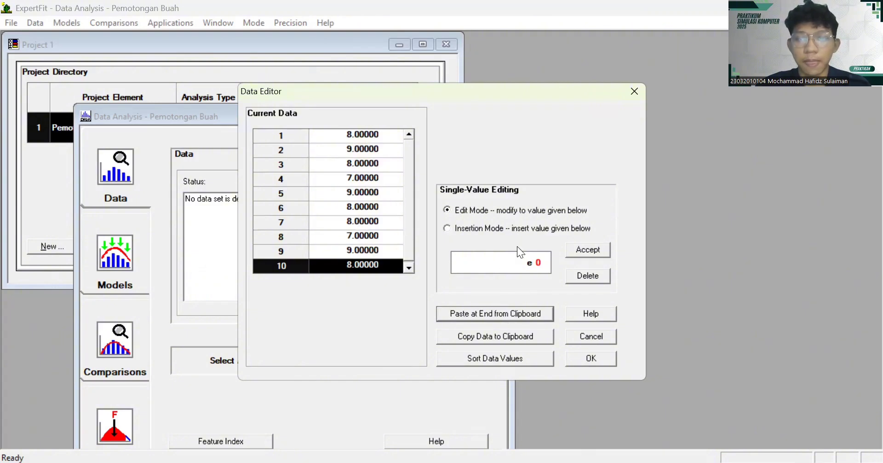
Accept the Pemotongan Buah data set, dismiss its data summary, and run automated fitting of the distribution models.
left_click(594, 359)
left_click(476, 266)
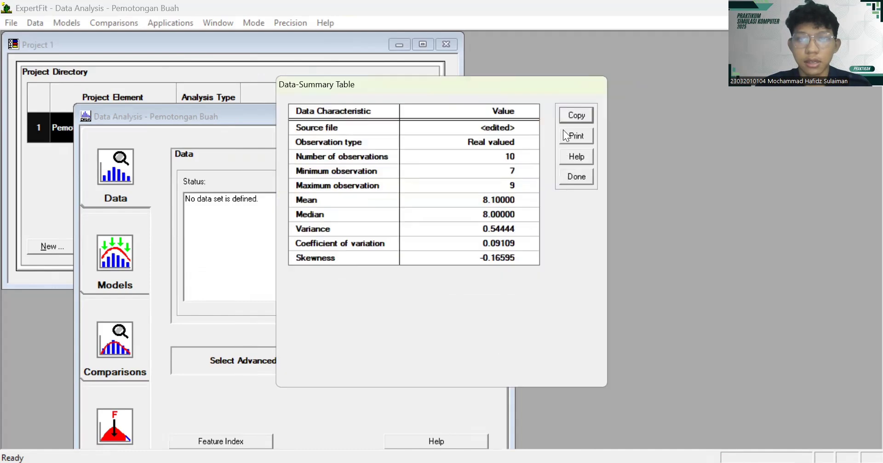
left_click(575, 178)
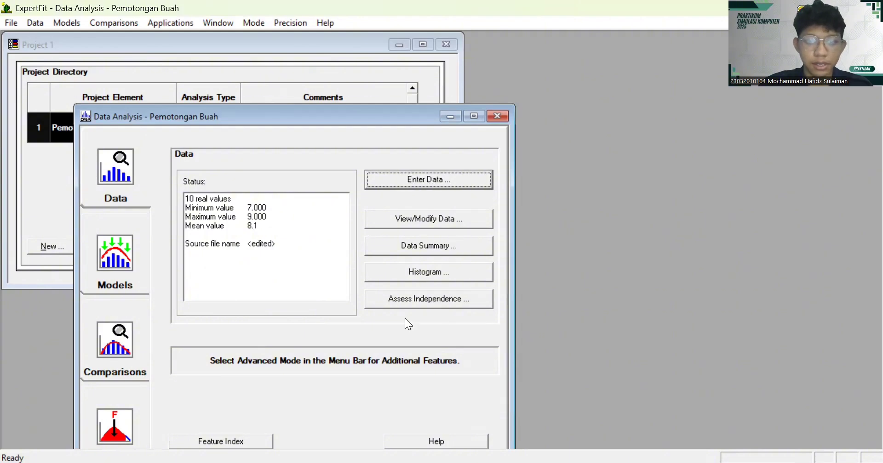
left_click(132, 271)
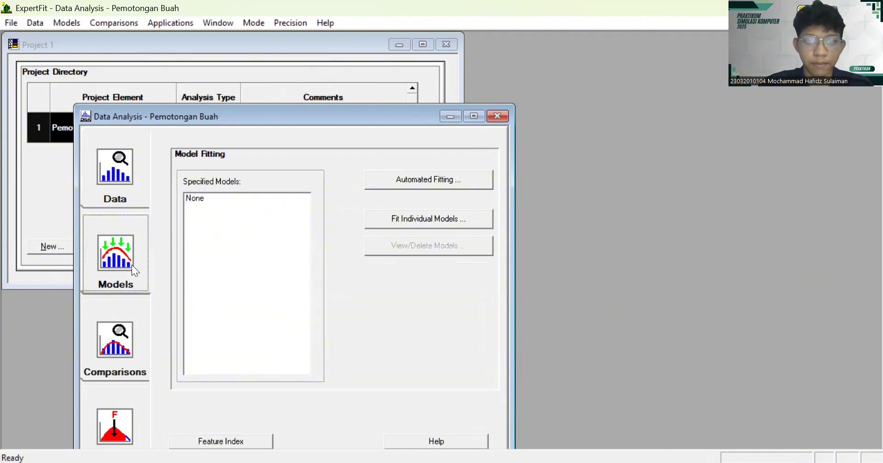
left_click(413, 183)
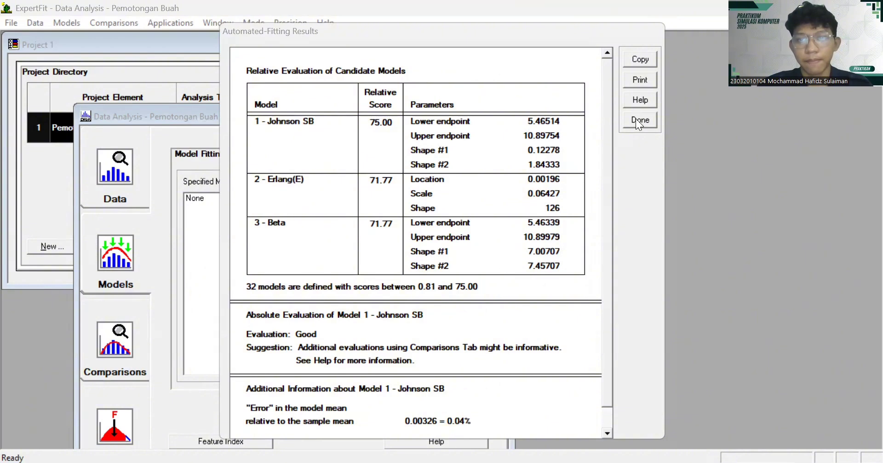
left_click(650, 127)
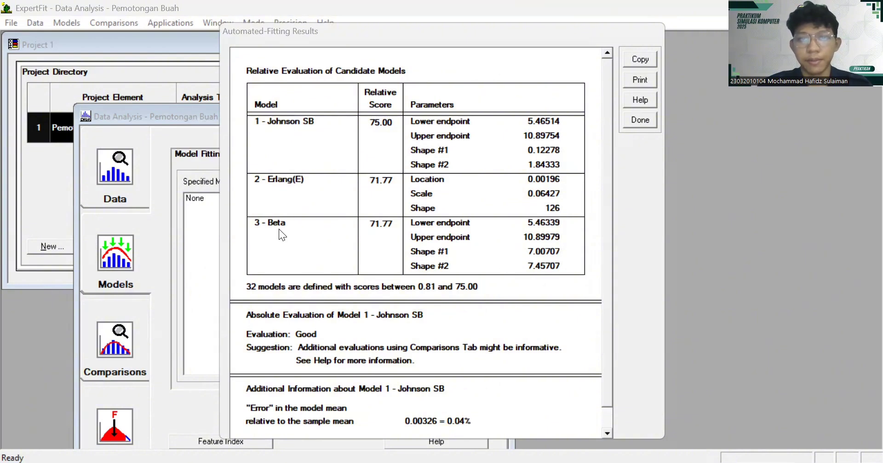
Generate the simulation representation of the fitted model 1 - Johnson SB with Flexsim as the simulation software.
left_click(99, 425)
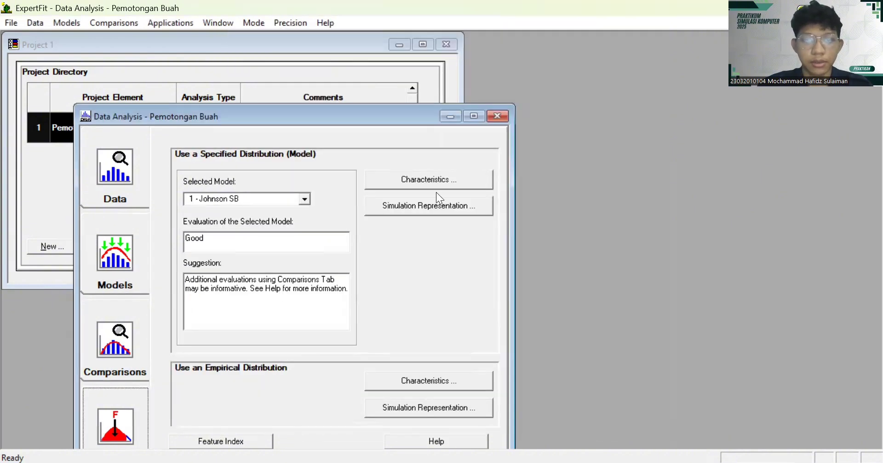
left_click(445, 207)
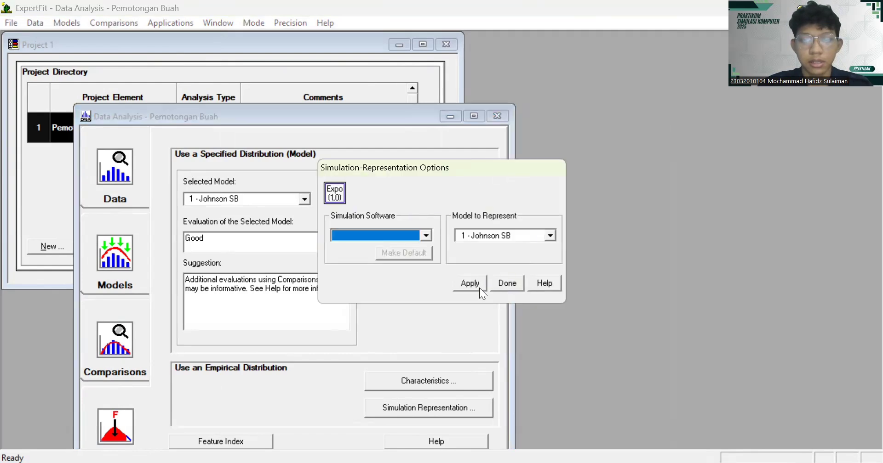
left_click(494, 287)
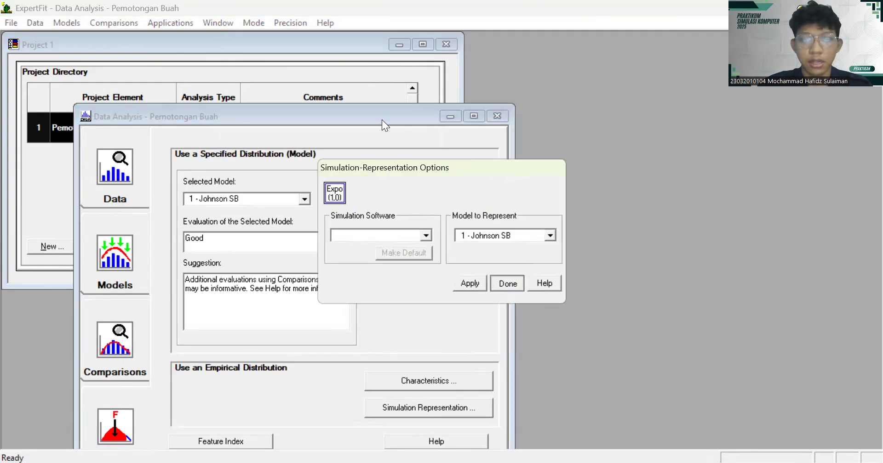
left_click(425, 160)
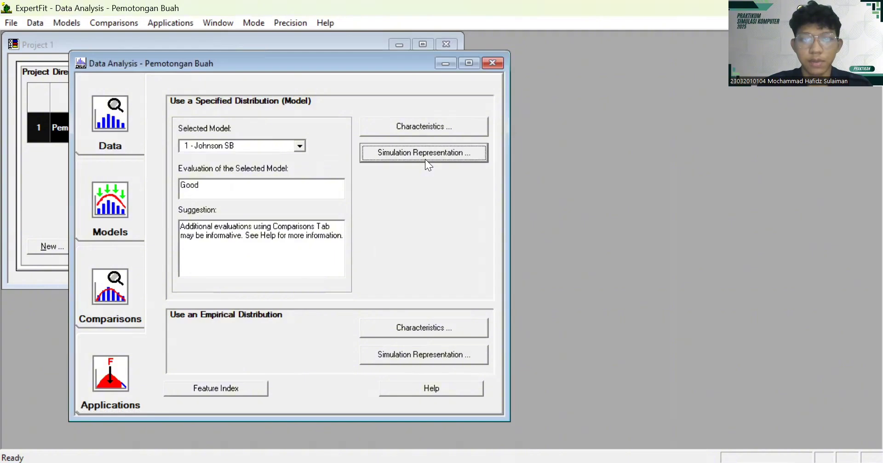
left_click(420, 234)
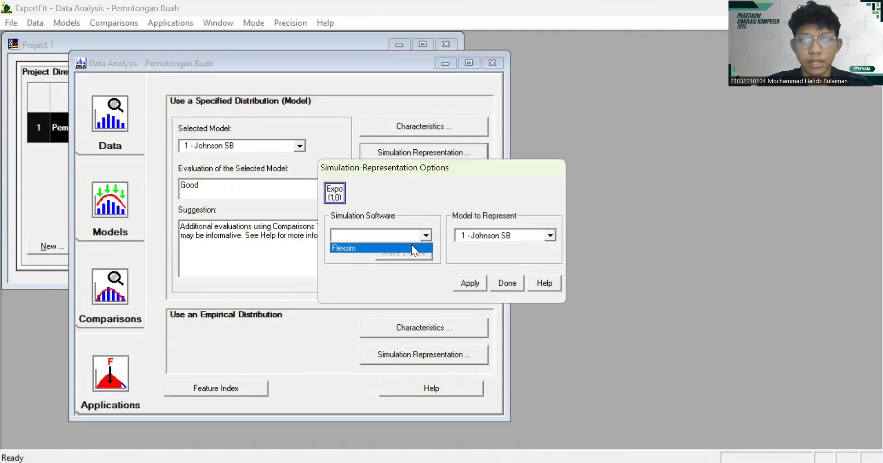
left_click(411, 244)
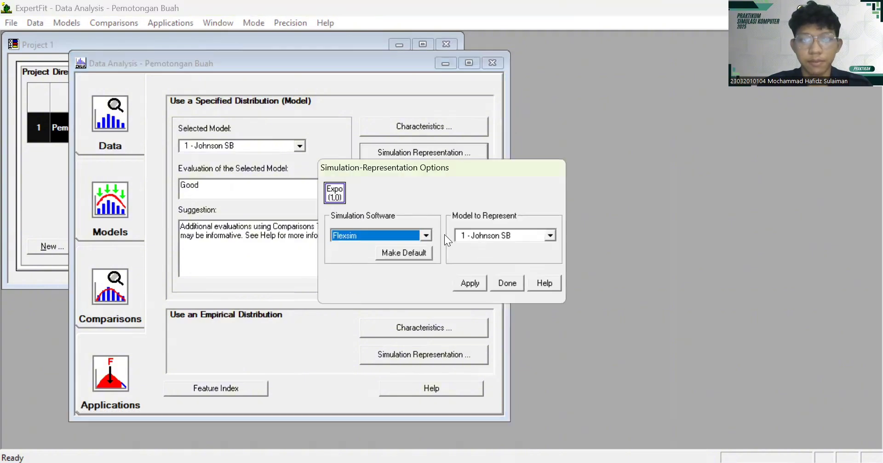
left_click(474, 284)
Copy only the selected johnsonbounded code expression from the Flexsim representation of the Johnson SB model.
left_click(268, 265)
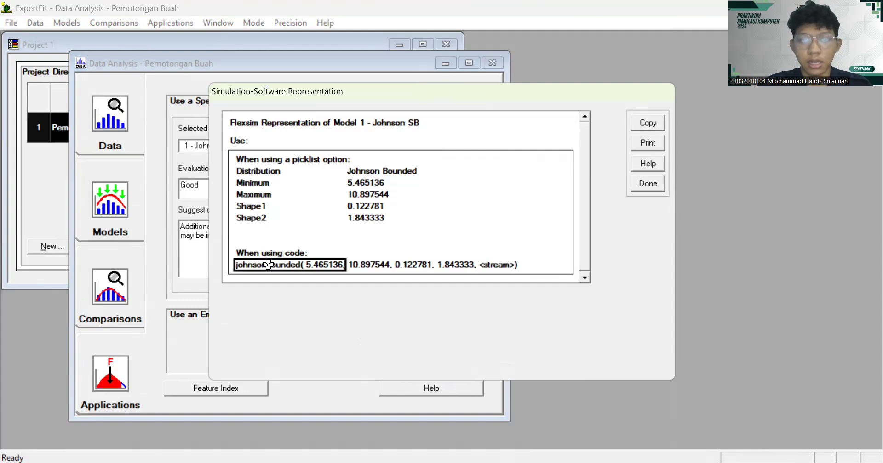
left_click(644, 124)
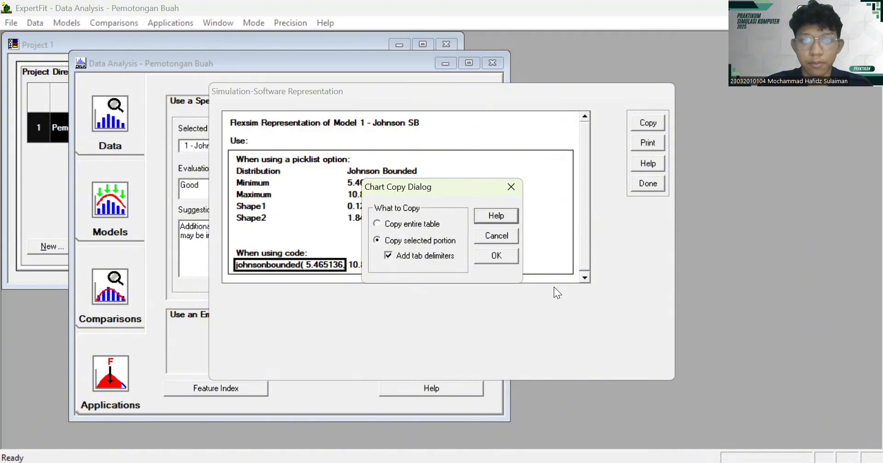
left_click(508, 256)
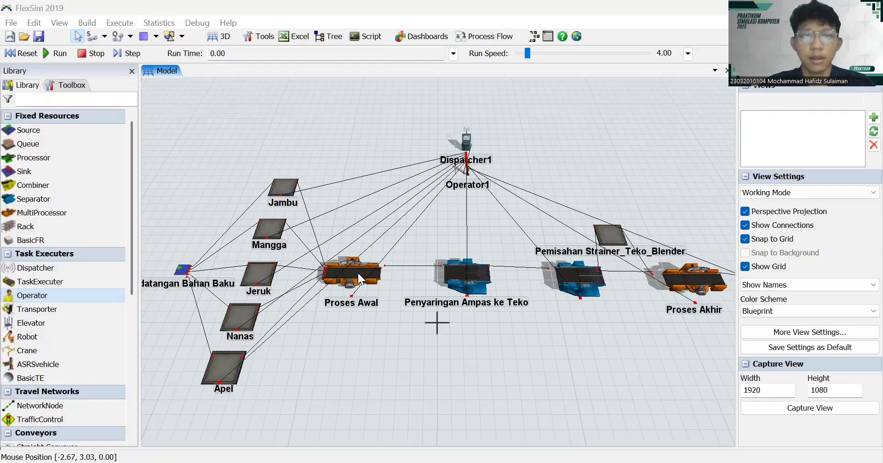
In FlexSim, set Pemotongan Buah's process time in Proses Awal to johnsonbounded(5.465136, 10.897544, 0.122781, 1.843333, getstream(current)) and select the Pencampuran process.
left_click(357, 272)
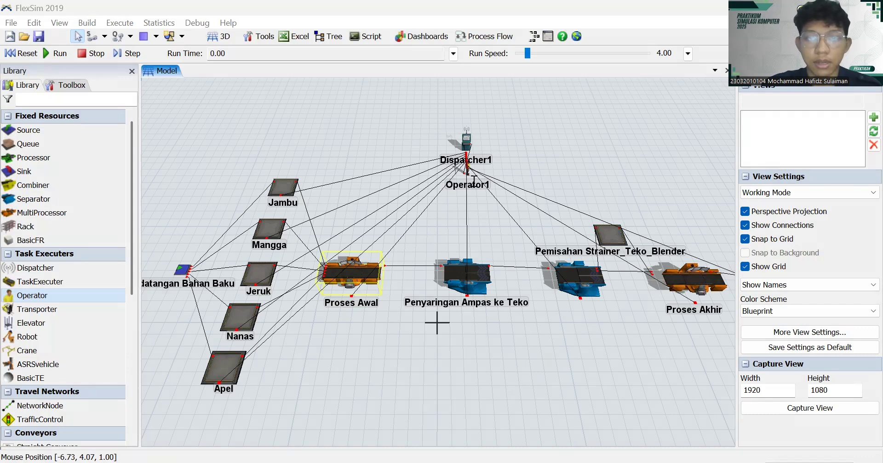
key("ctrl+v")
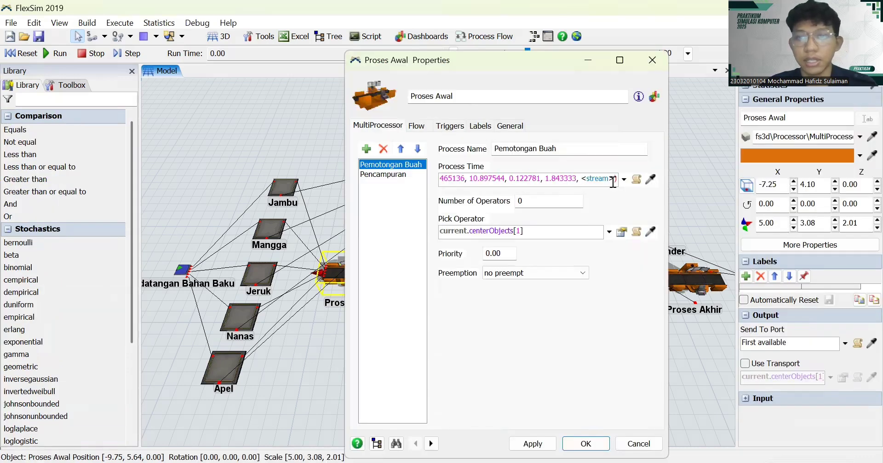
left_click(587, 179)
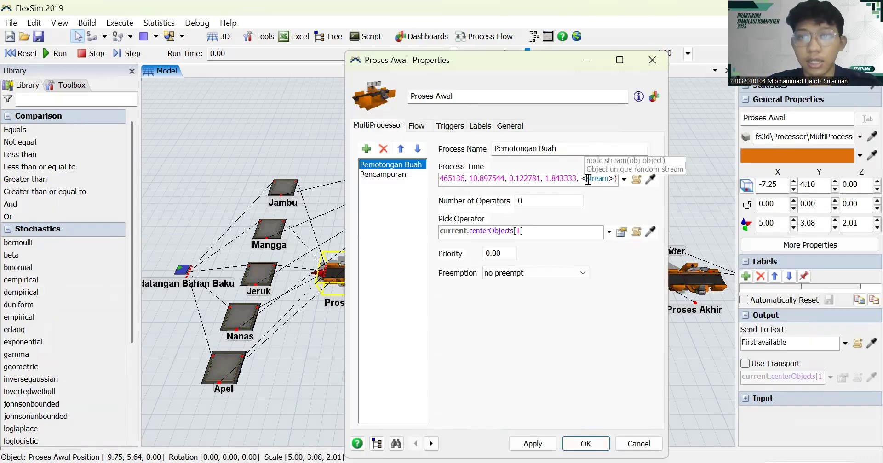
key("BackSpace")
type("get")
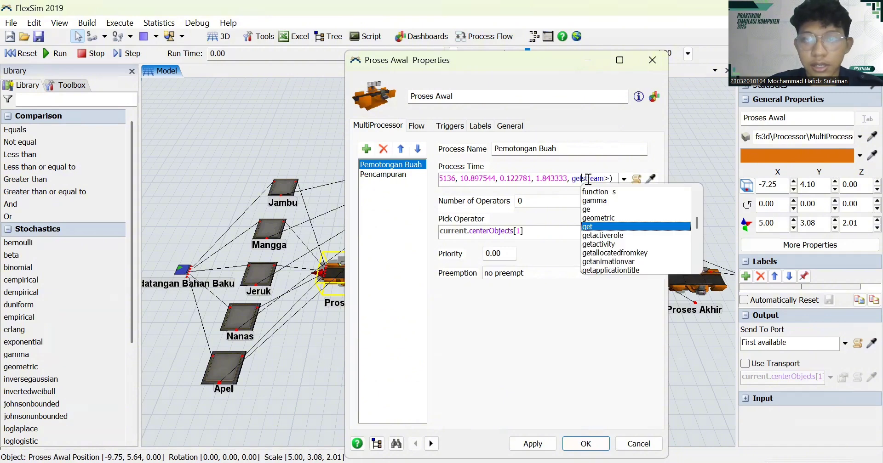
left_click(611, 179)
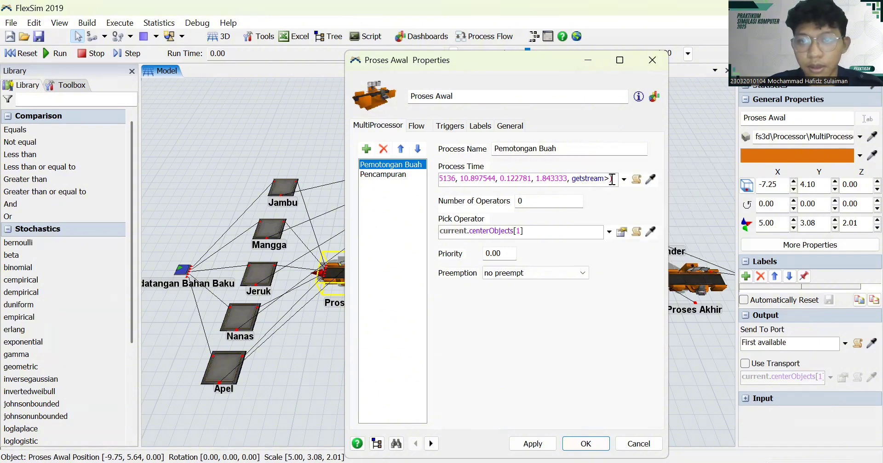
key("BackSpace")
type("(")
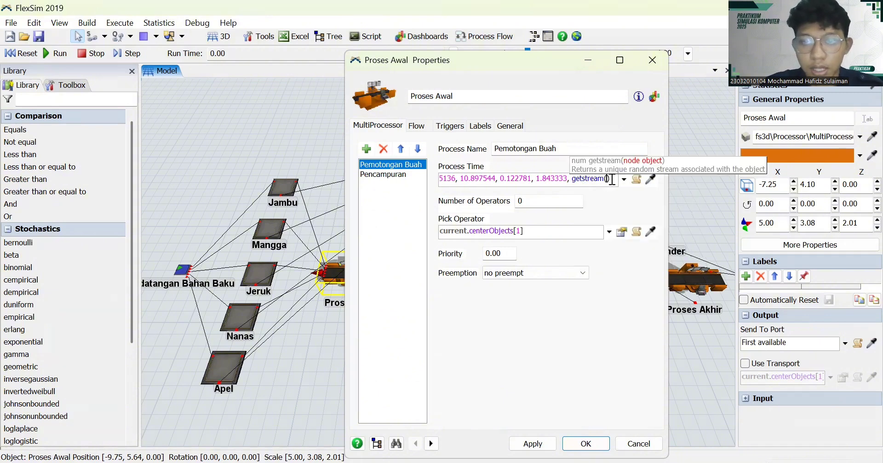
type("cu")
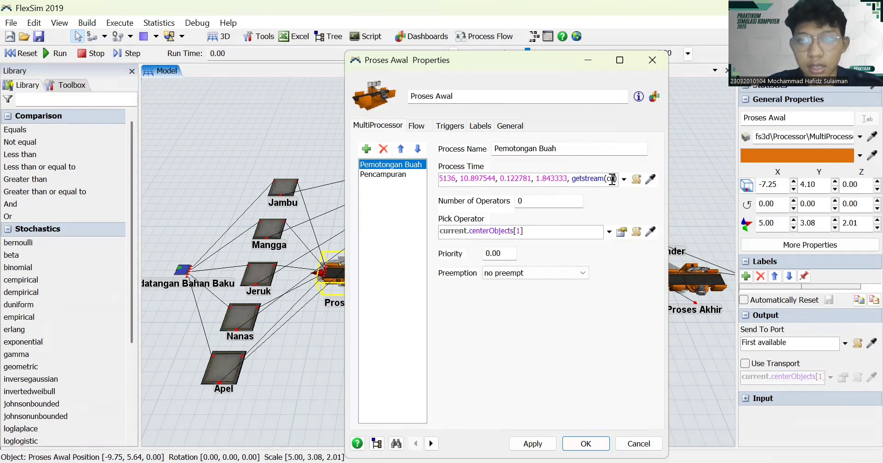
type("rrent")
key("Return")
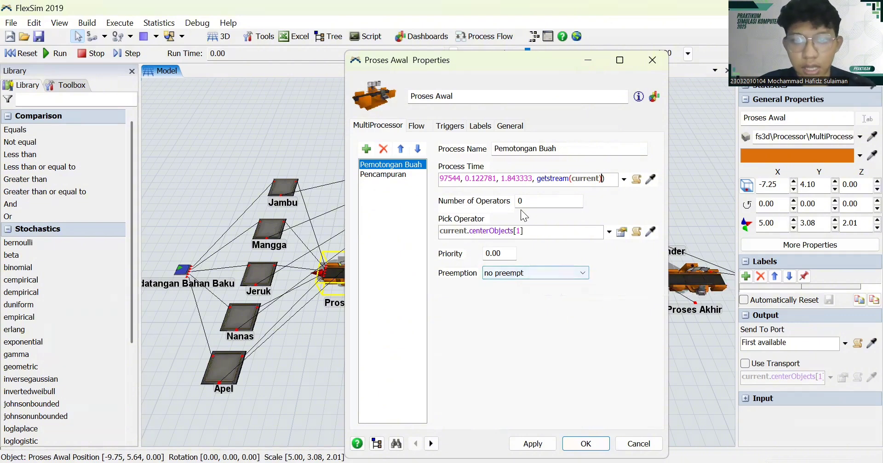
left_click(412, 176)
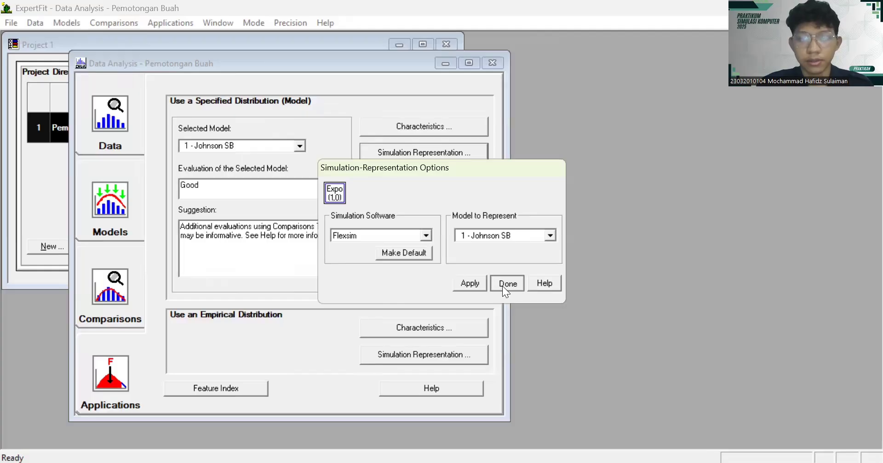
Back in ExpertFit, close the Pemotongan Buah analysis and create a project element named "Pencampuran" that fits distributions to data.
left_click(502, 286)
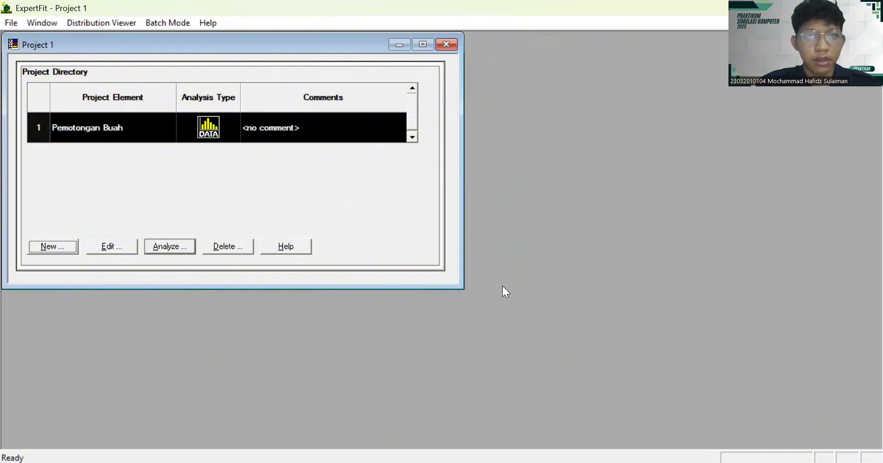
left_click(58, 246)
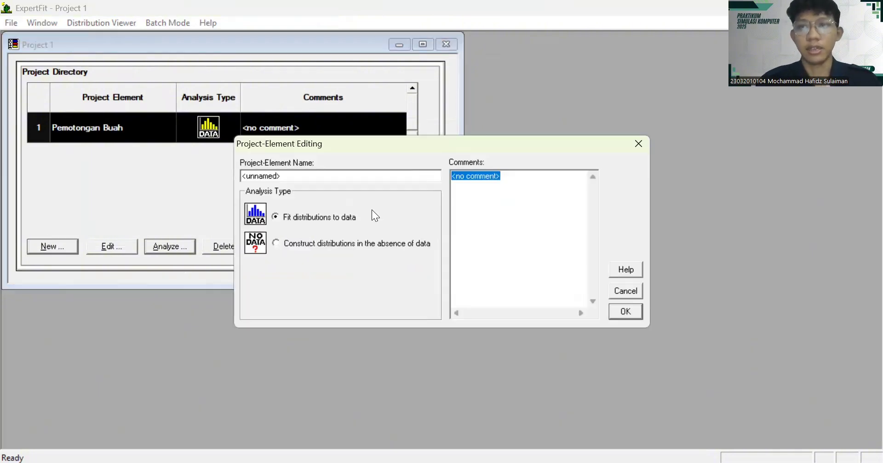
left_click(341, 173)
key("BackSpace")
key("BackSpace")
key("BackSpace")
key("BackSpace")
key("BackSpace")
key("BackSpace")
key("BackSpace")
key("BackSpace")
key("BackSpace")
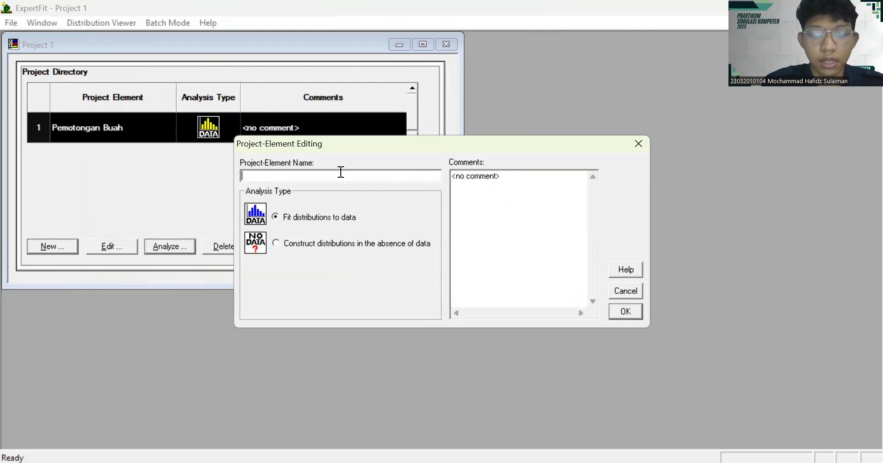
type("Pen")
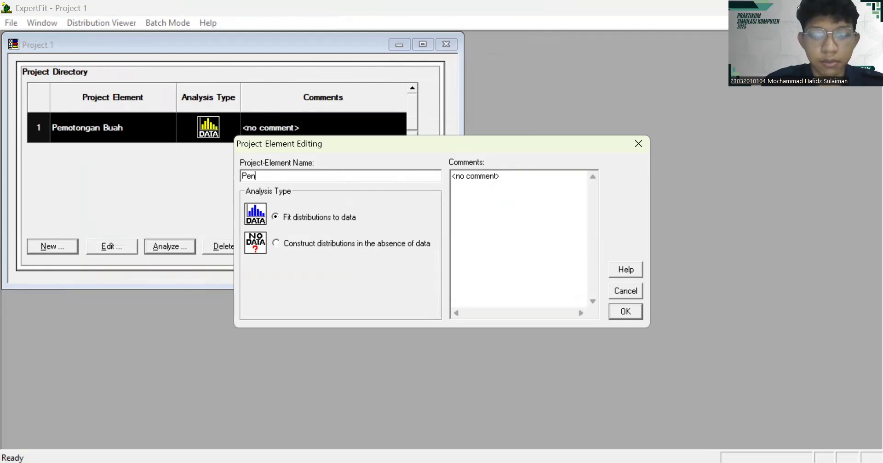
type("campuran")
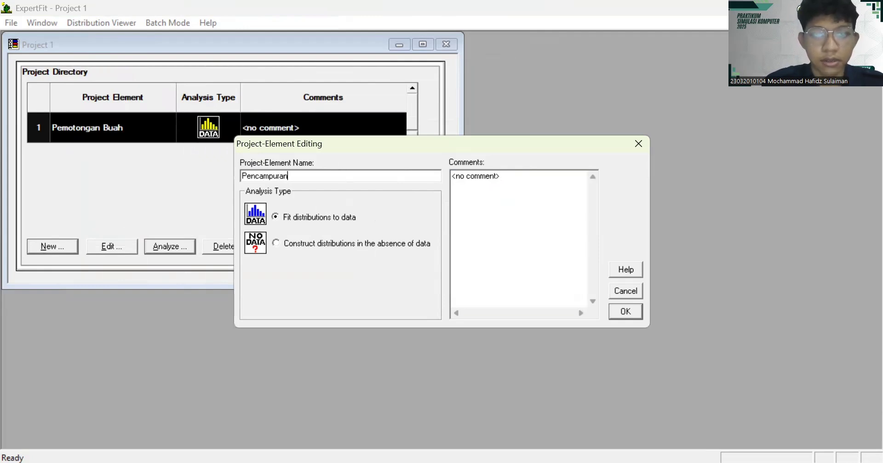
left_click(623, 316)
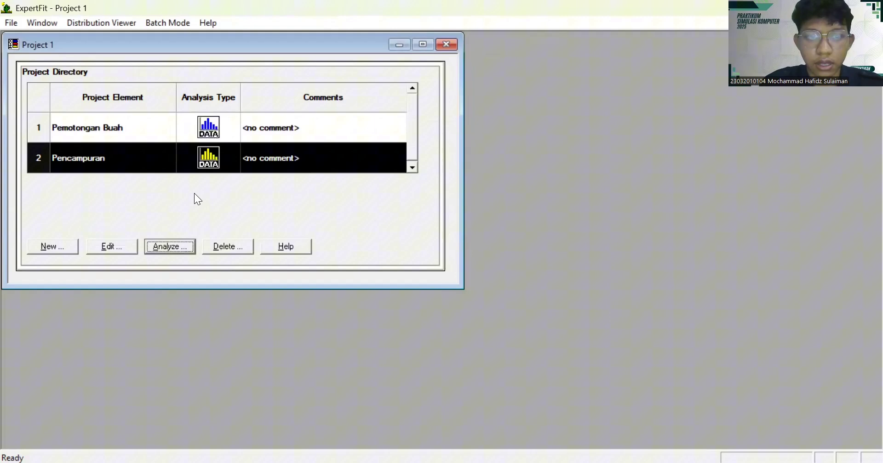
Open the Pencampuran element's data editor and paste the copied values 91, 90, 92, 89, 91, 93, 90, 88, 94, 91.
left_click(190, 248)
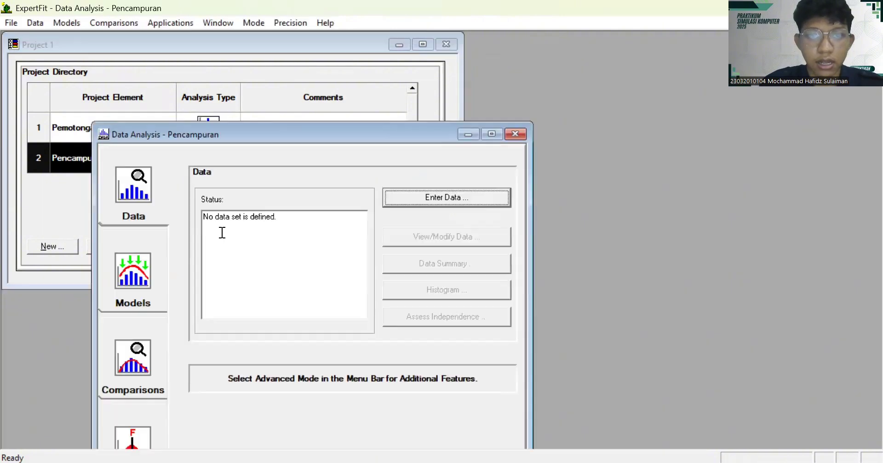
left_click(434, 198)
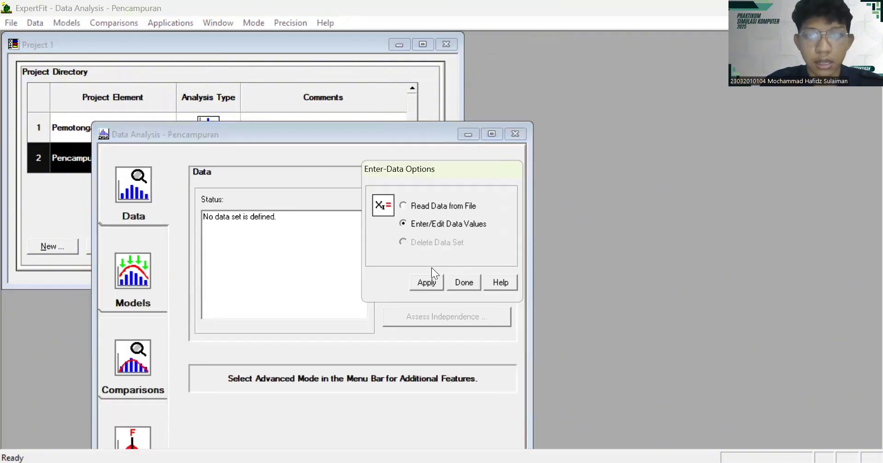
left_click(434, 281)
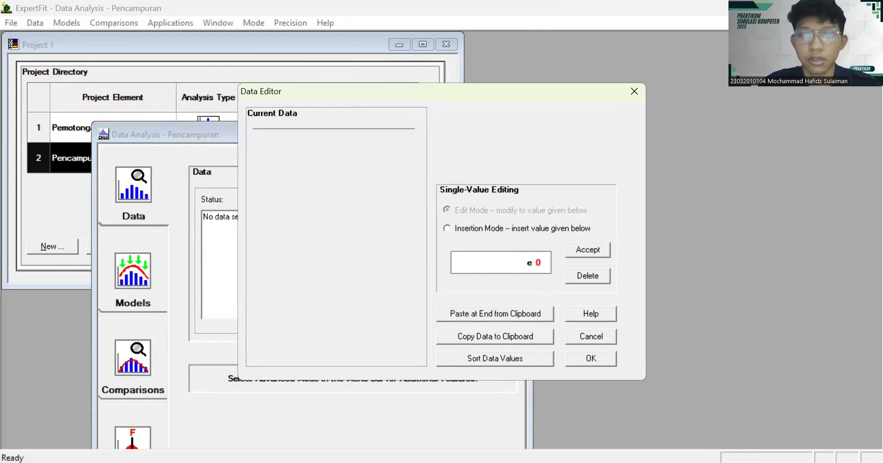
key("alt+Tab")
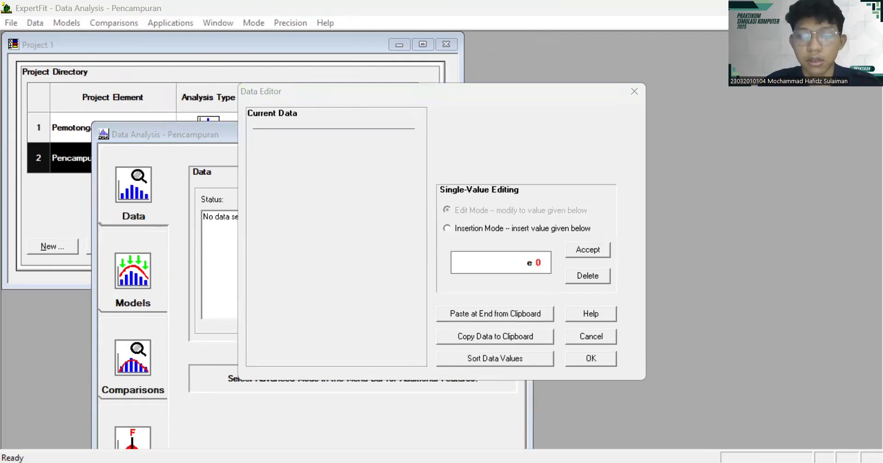
left_click(503, 261)
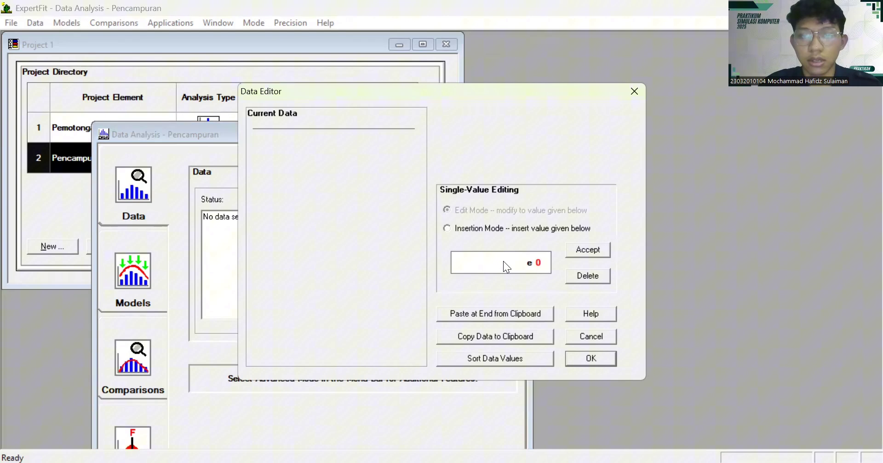
left_click(471, 315)
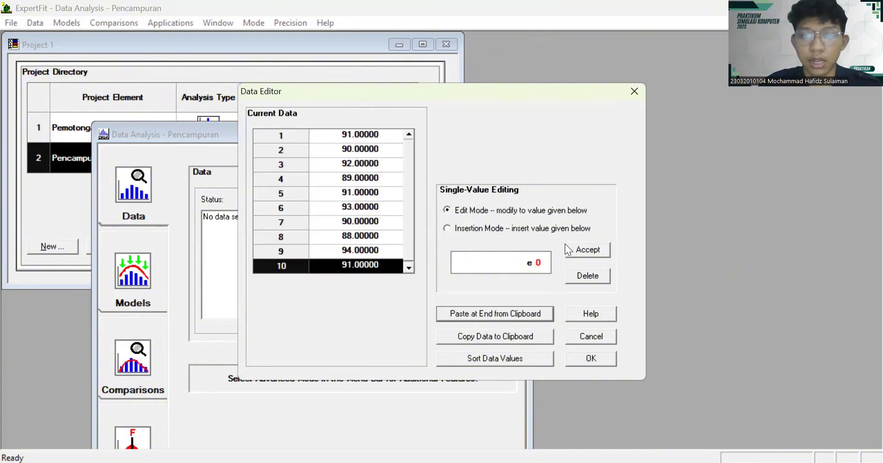
Accept the Pencampuran data set, treat its values as real valued, and close the data summary.
left_click(582, 355)
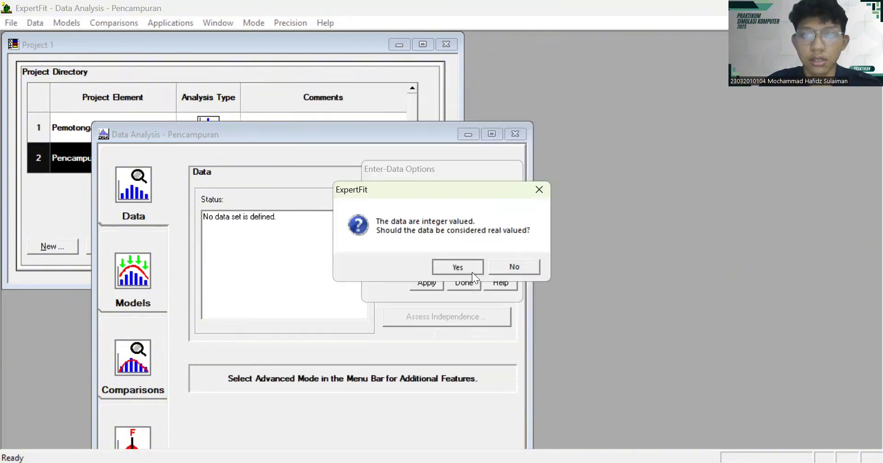
key("Return")
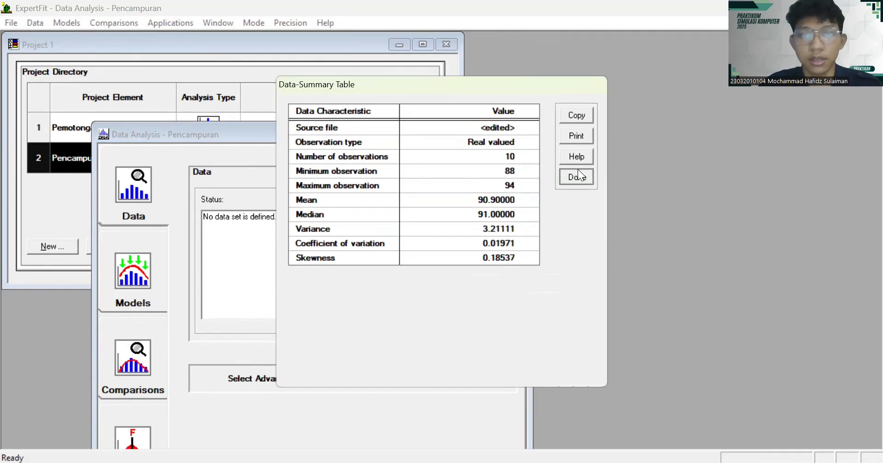
left_click(577, 171)
Run automated fitting on the Pencampuran data and close the fitting results.
left_click(139, 278)
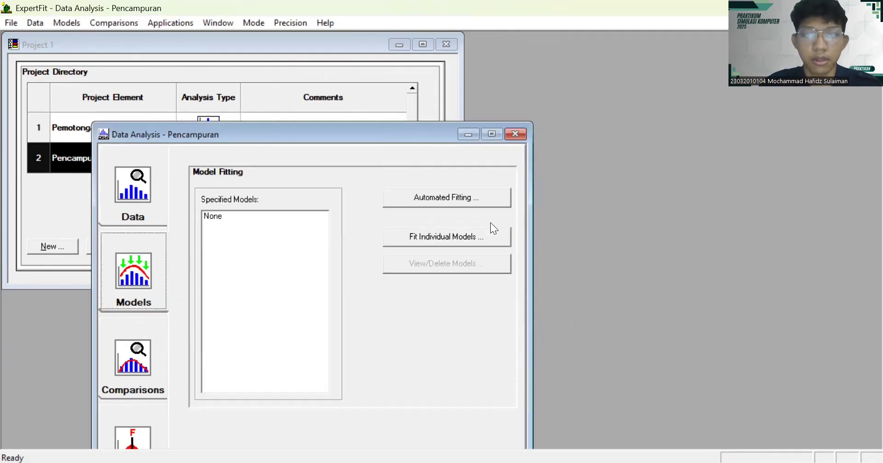
left_click_drag(417, 129, 423, 37)
left_click(142, 363)
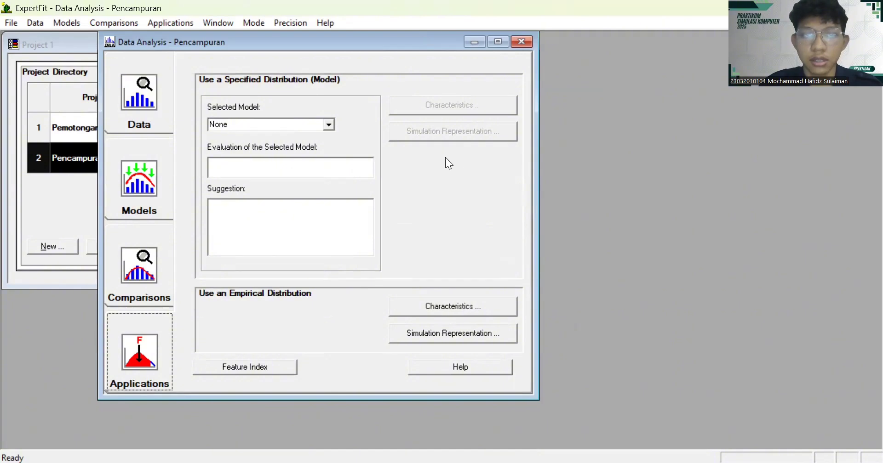
left_click(131, 221)
left_click(468, 107)
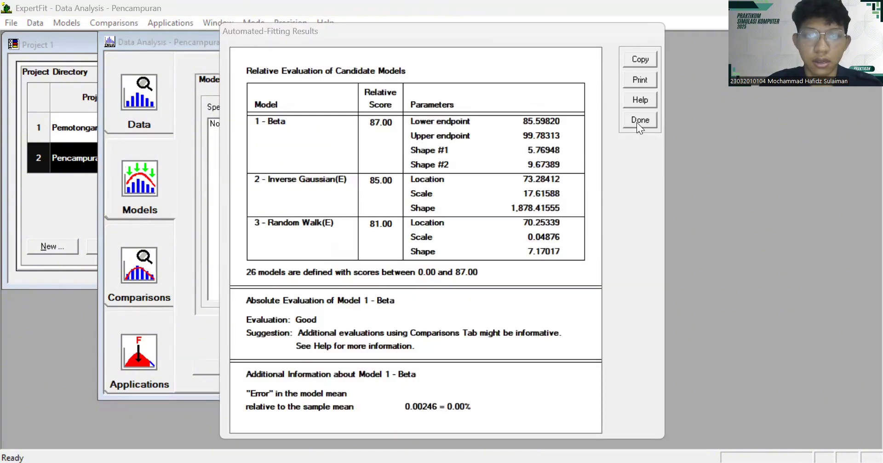
left_click(639, 120)
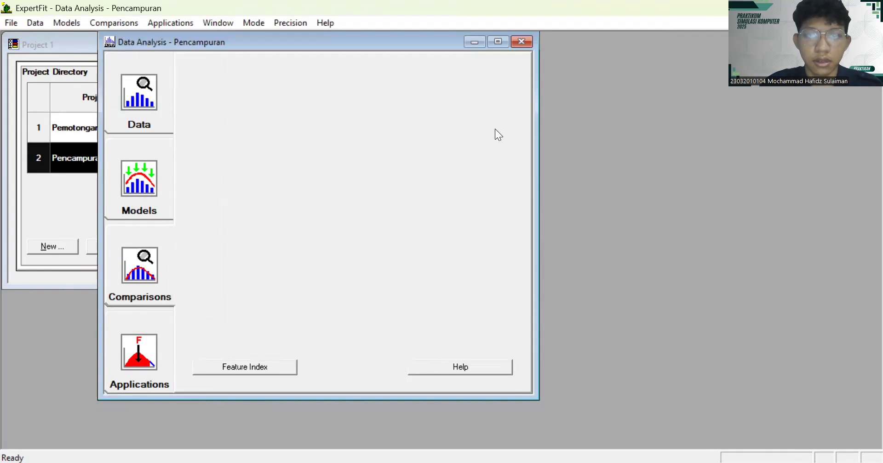
Generate the simulation representation of the 1 - Beta model with Flexsim as the simulation software.
left_click(496, 133)
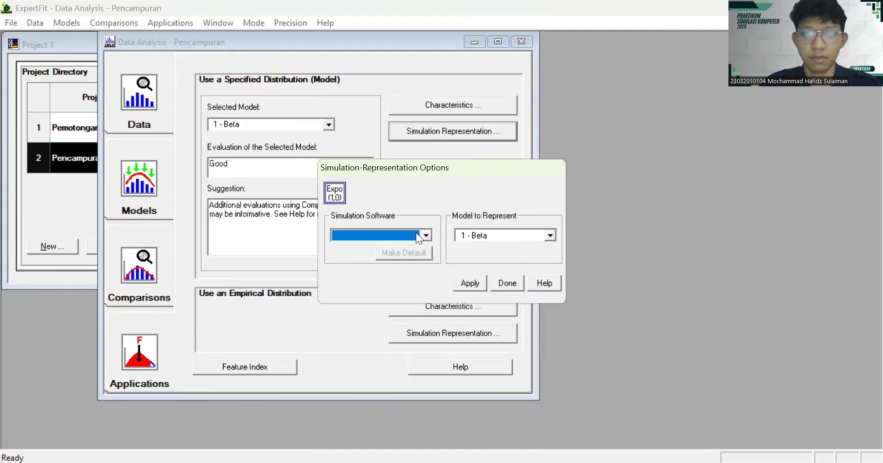
left_click(418, 237)
left_click(409, 250)
left_click(468, 282)
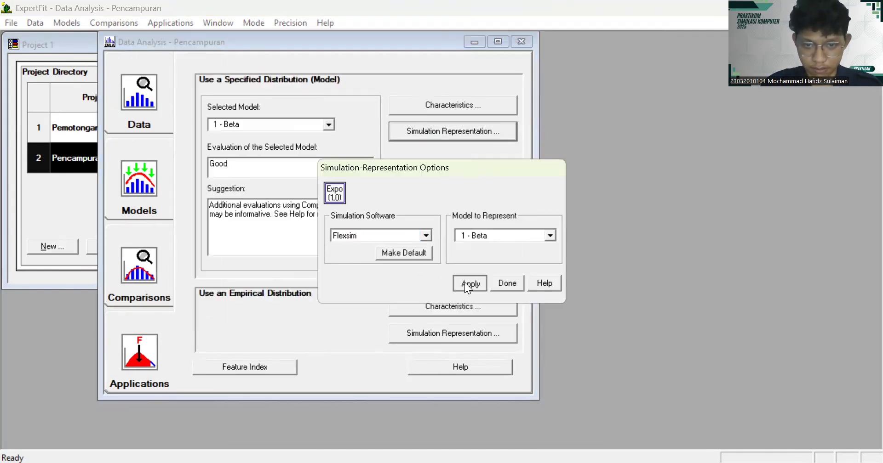
Copy only the selected beta code expression from the Flexsim representation of the Beta model.
left_click(288, 269)
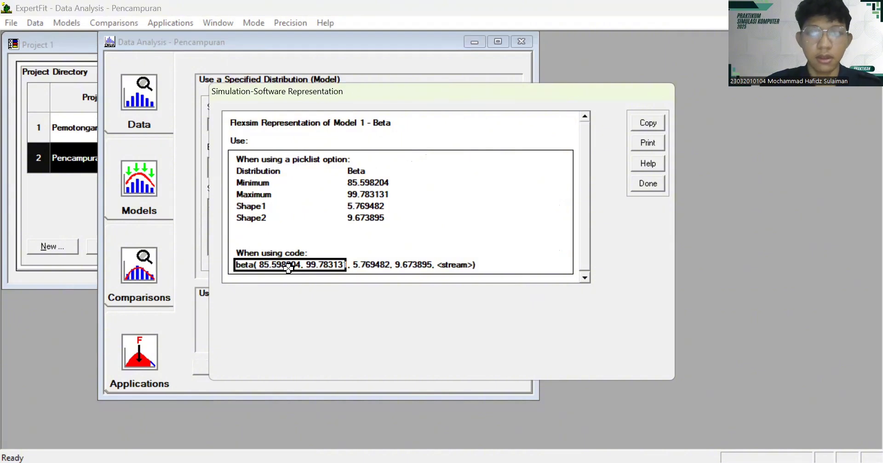
left_click(643, 129)
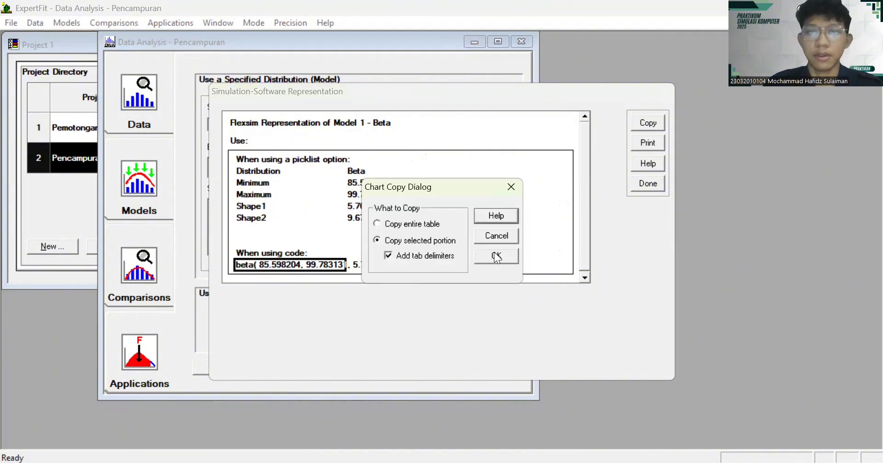
left_click(504, 203)
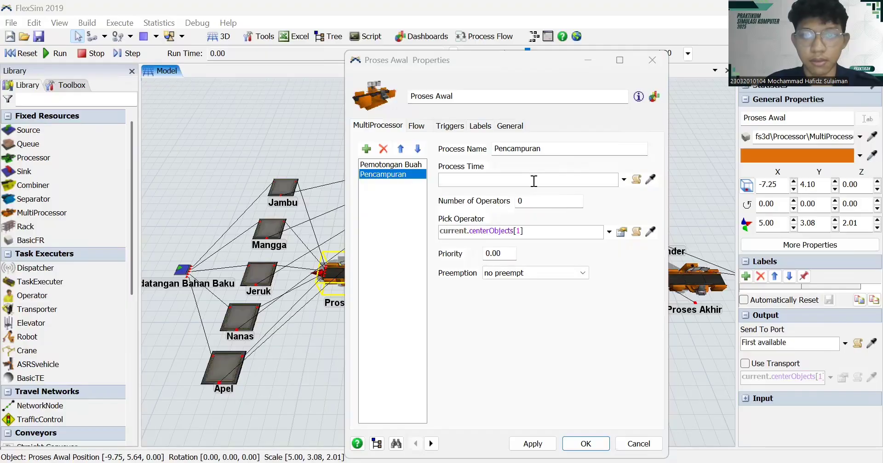
In FlexSim, set Pencampuran's process time in Proses Awal to beta(85.598204, 99.783131, 5.769482, 9.673895, getstream(current)) and apply it.
left_click(534, 181)
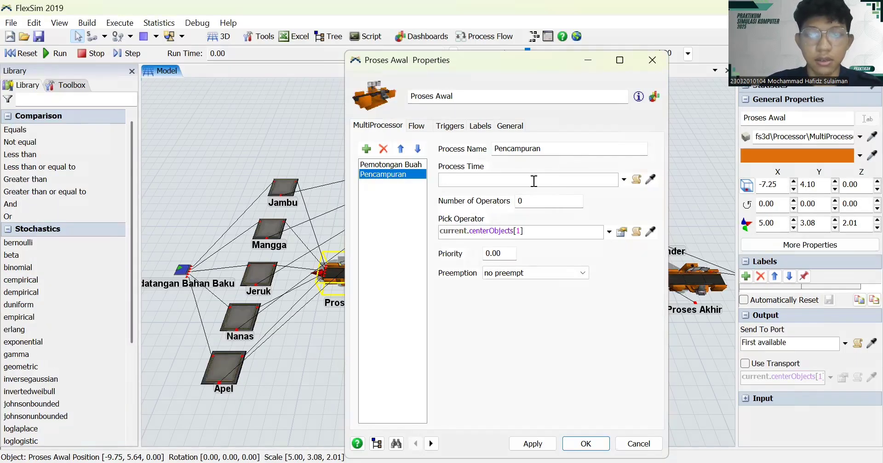
key("ctrl+v")
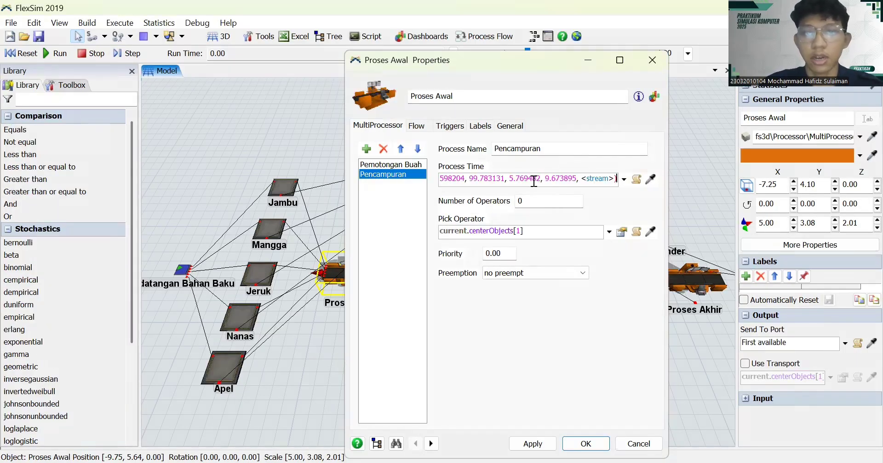
left_click(589, 183)
key("BackSpace")
type("ge")
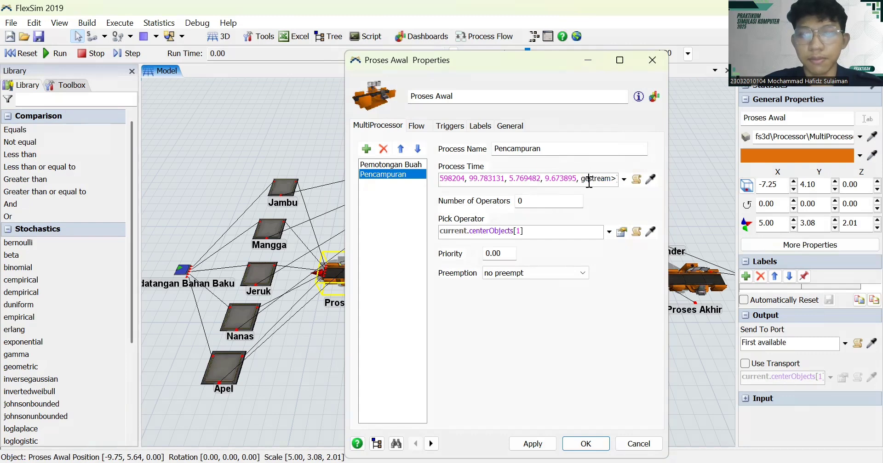
type("t")
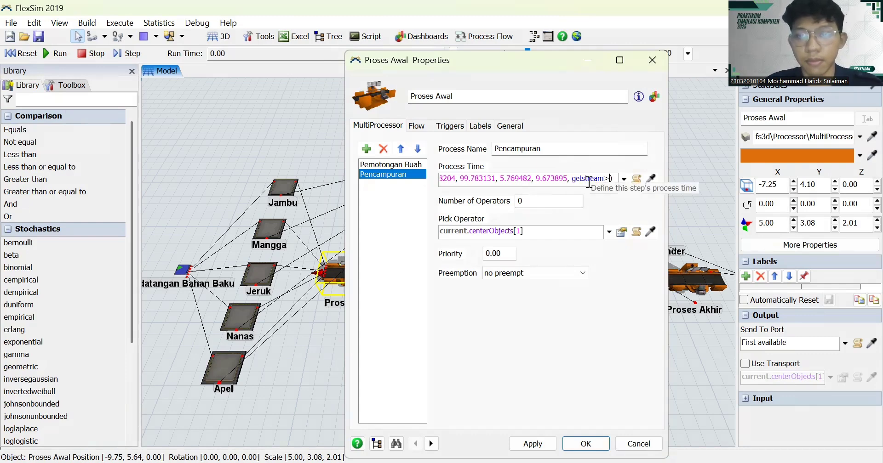
key("BackSpace")
type("(cu")
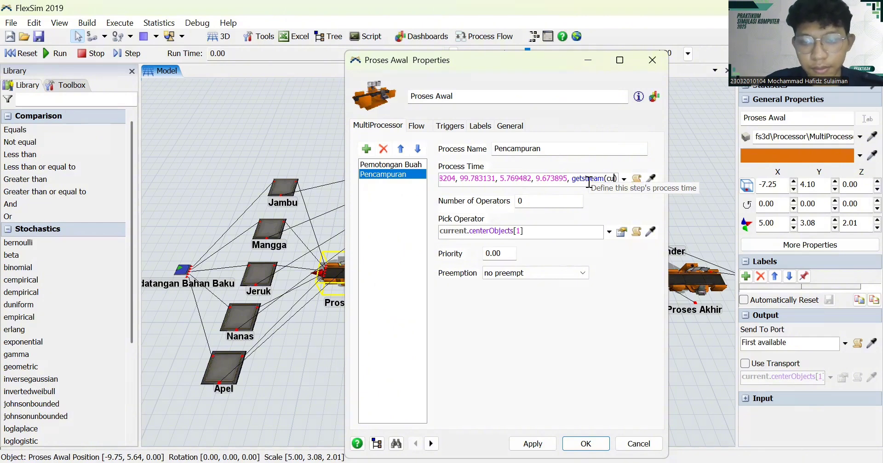
type("rrent)")
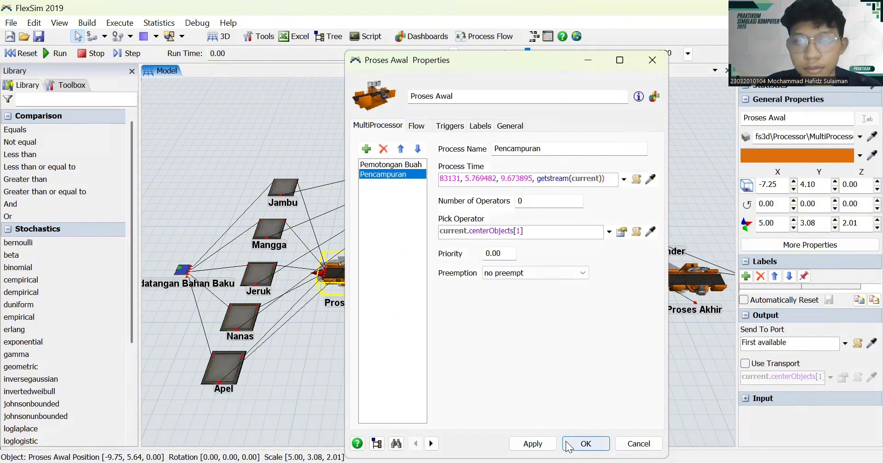
left_click(536, 444)
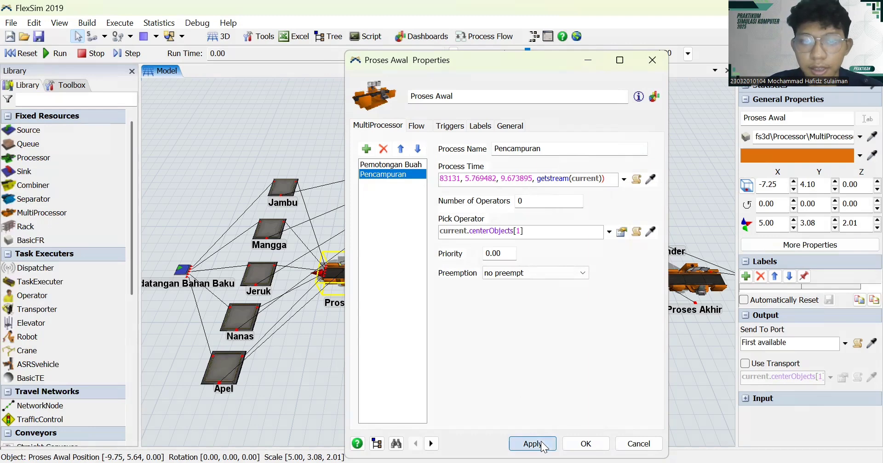
Enable Use Transport for the output flow of Proses Awal.
left_click(419, 129)
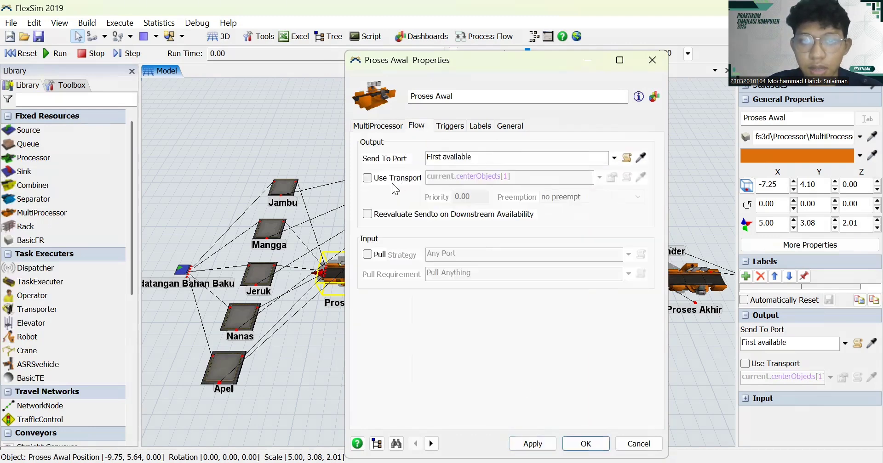
left_click(367, 178)
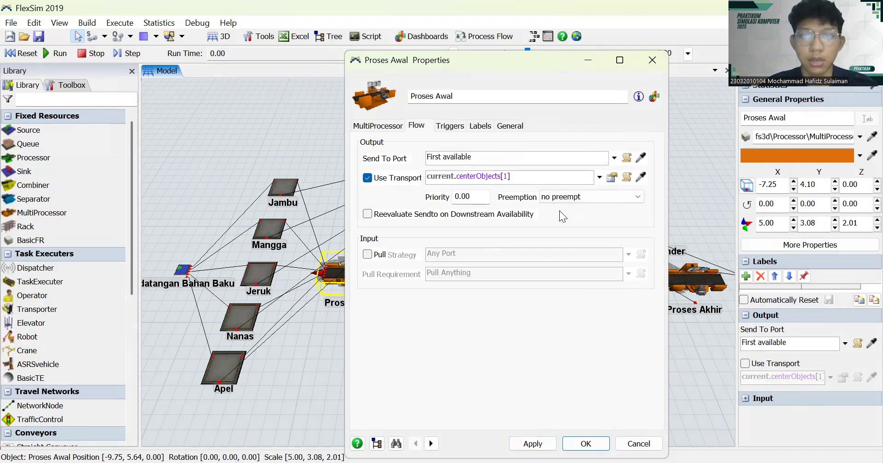
Add an On Process Finish trigger to Proses Awal with a Set Label action.
left_click(445, 127)
left_click(481, 127)
left_click(462, 127)
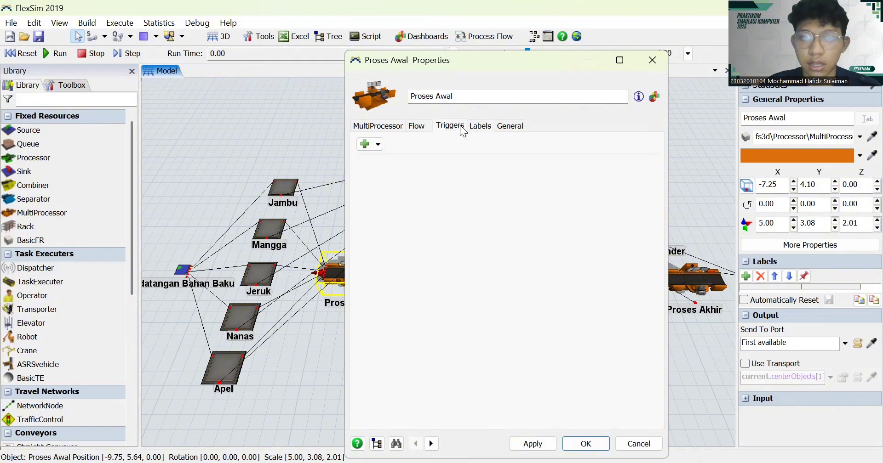
left_click(366, 146)
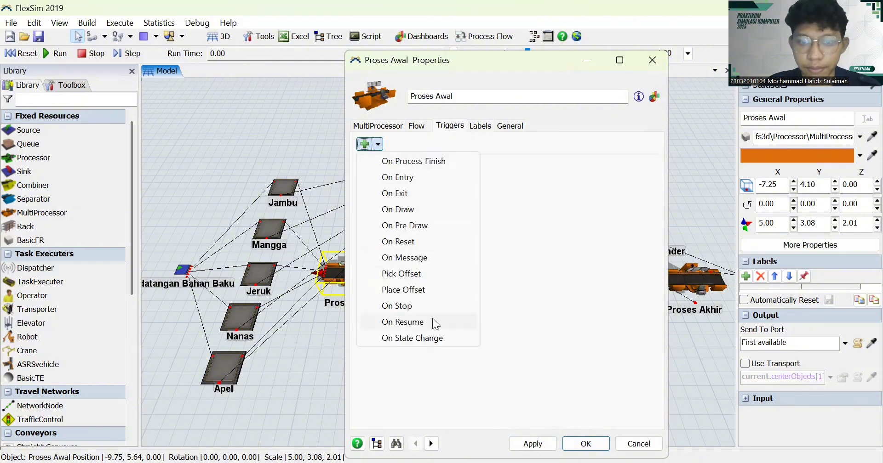
left_click(431, 162)
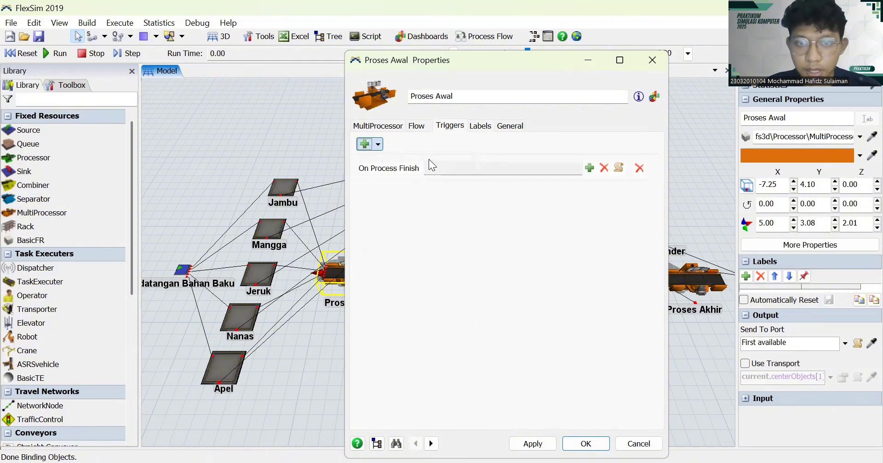
left_click(589, 167)
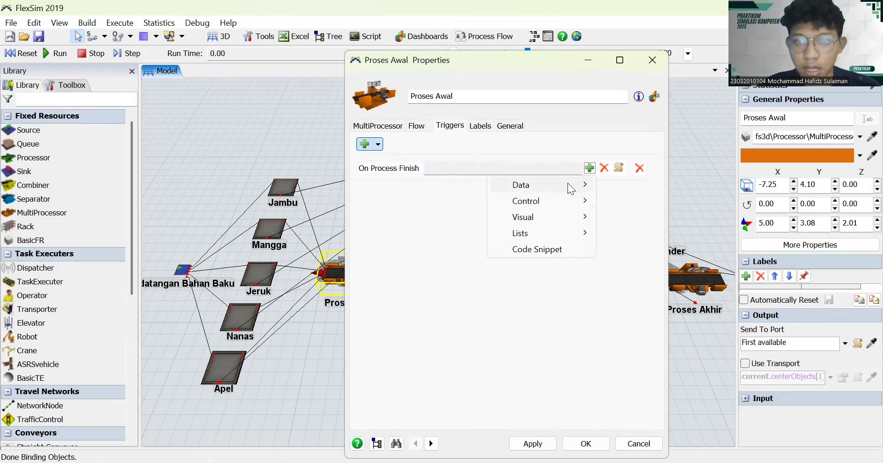
mouse_move(571, 188)
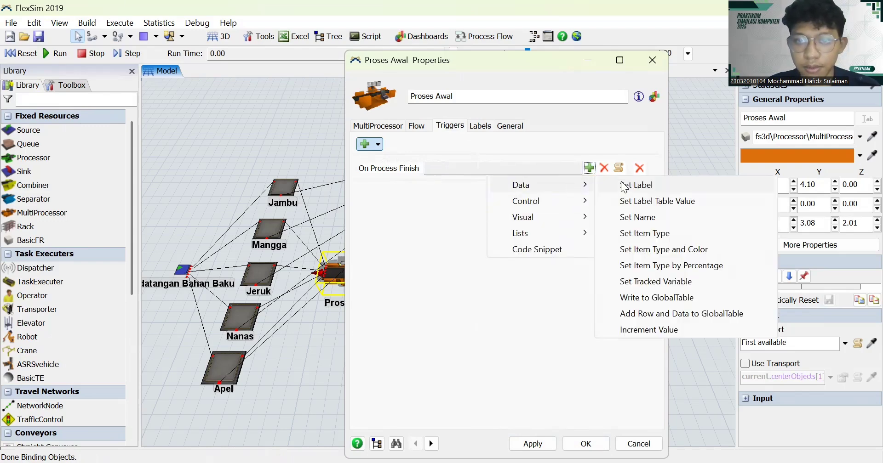
left_click(626, 185)
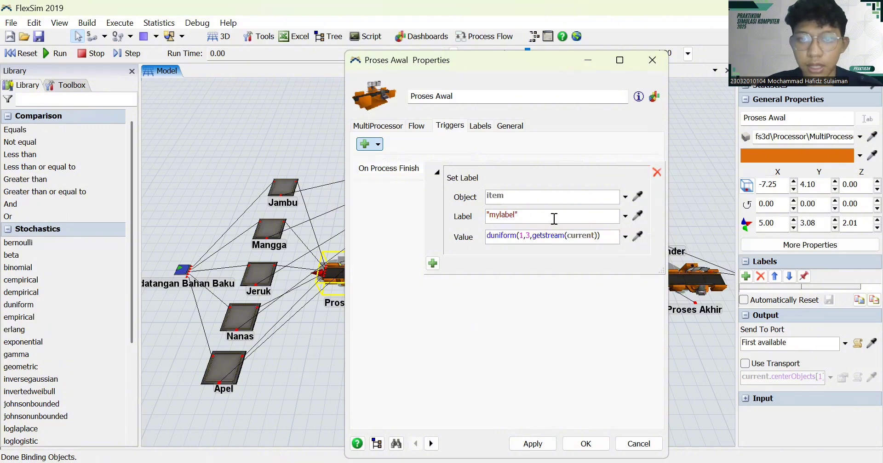
Name the trigger's label "Check", apply the change, and close the Proses Awal properties.
key("BackSpace")
key("BackSpace")
key("BackSpace")
key("BackSpace")
key("BackSpace")
key("BackSpace")
key("BackSpace")
type("Ch")
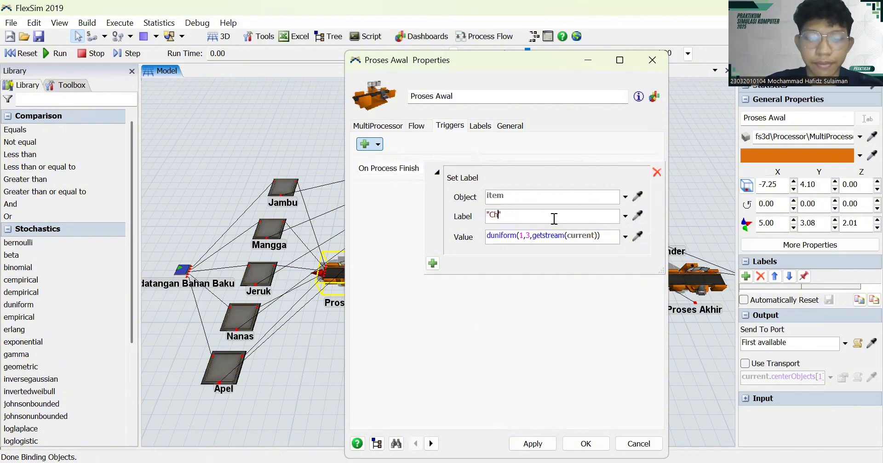
type("eck")
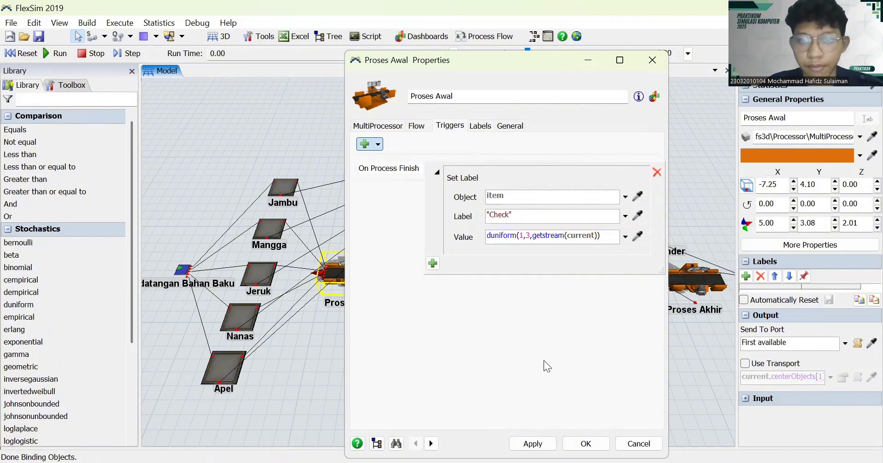
left_click(550, 445)
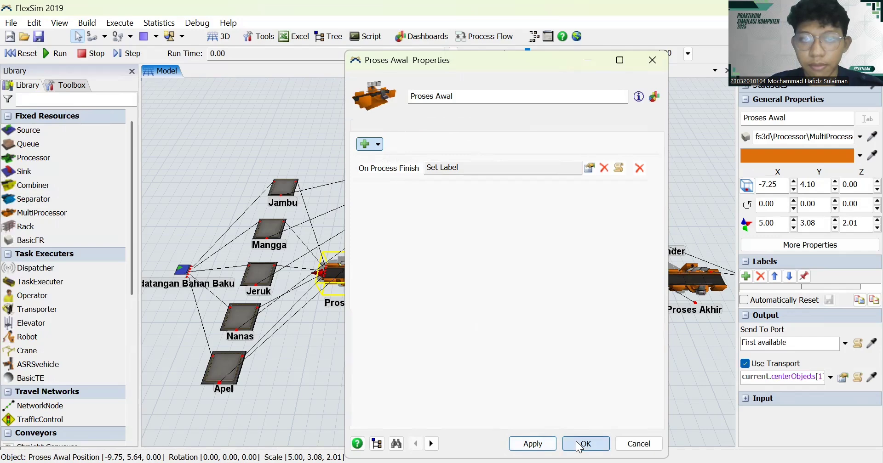
left_click(585, 444)
Open the properties of the Penyaringan Ampas ke Teko separator.
left_click(462, 282)
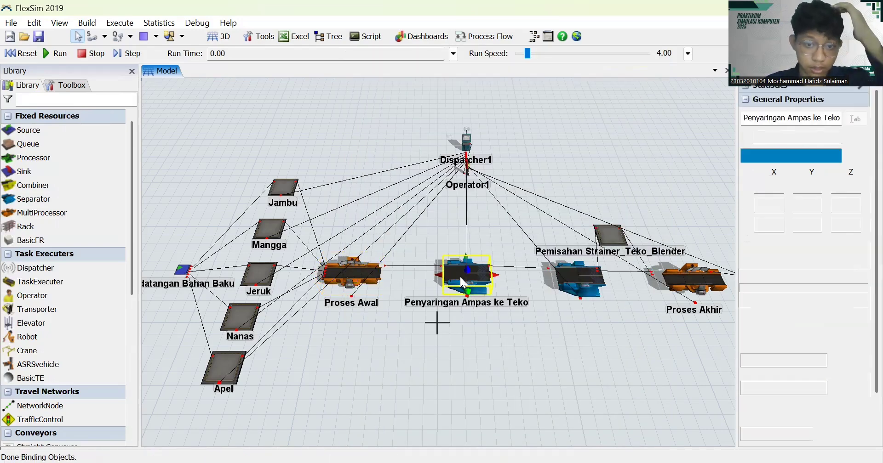
double_click(462, 281)
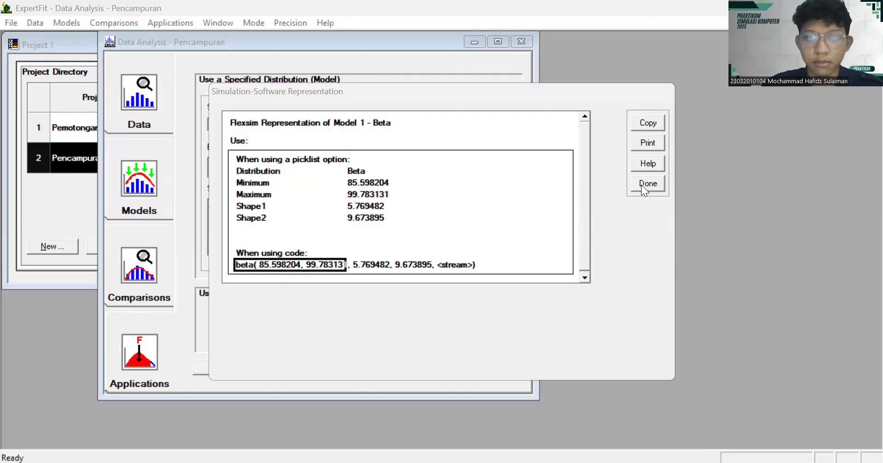
Back in ExpertFit, close the Beta representation and the Pencampuran analysis, and reopen the analysis of the Pencampuran element.
left_click(645, 184)
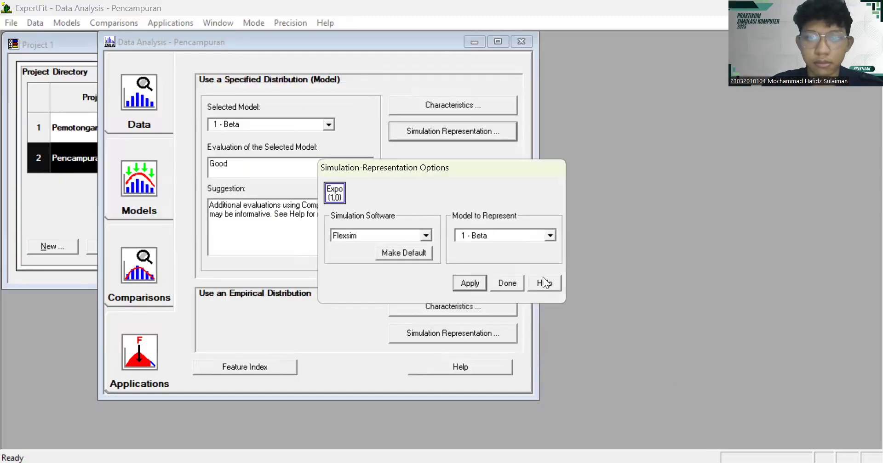
left_click(496, 283)
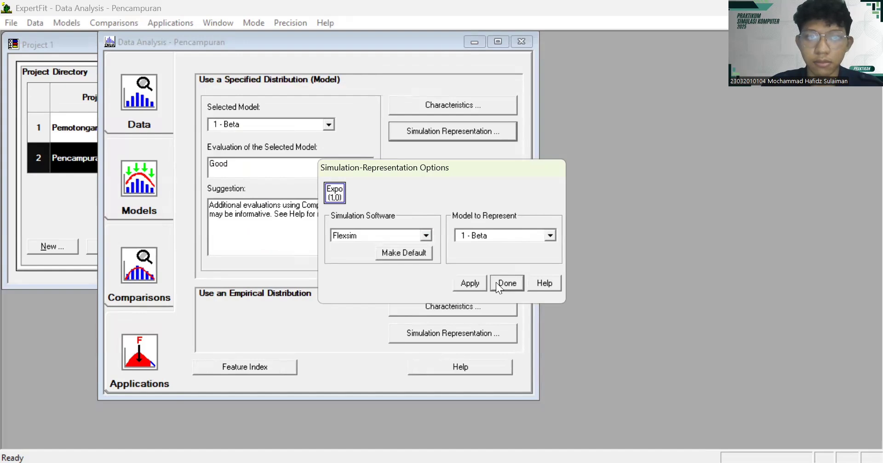
left_click(496, 283)
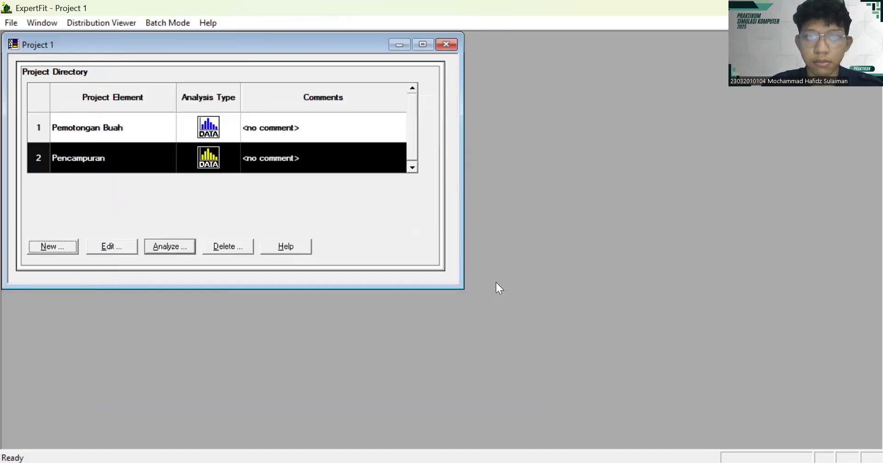
left_click(176, 247)
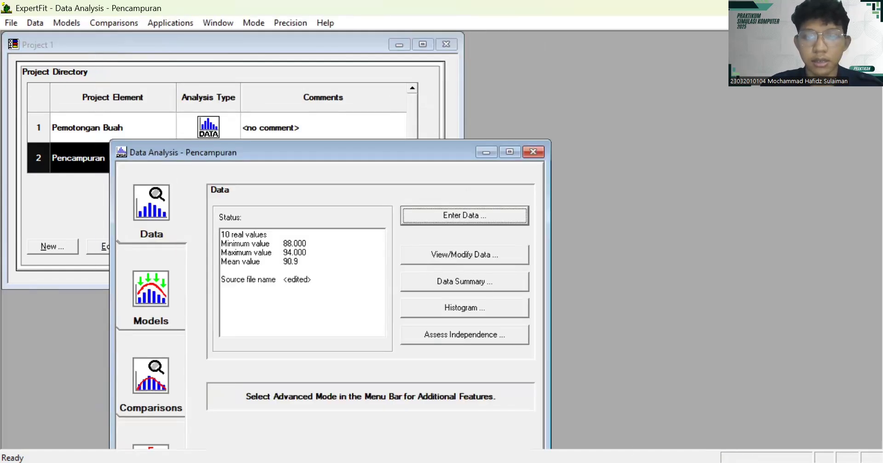
Close the Pencampuran analysis and create a project element named "Penyaringan Ampas ke Teko" that fits distributions to data.
left_click(536, 151)
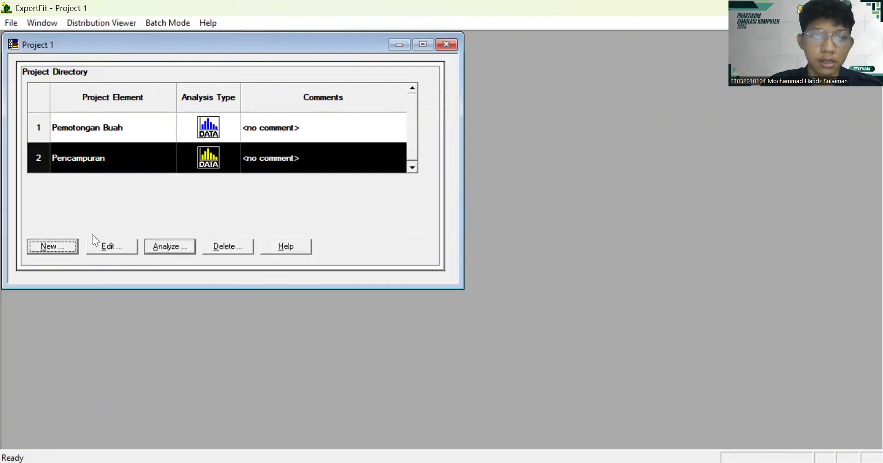
left_click(66, 247)
left_click(331, 173)
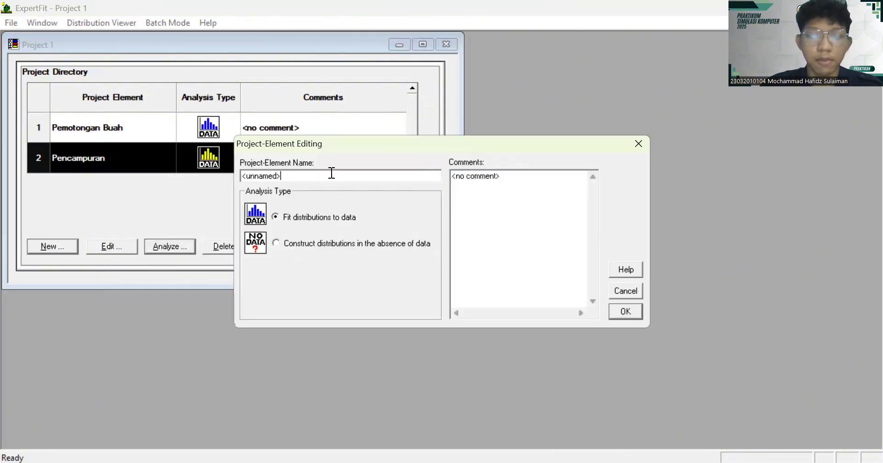
key("BackSpace")
key("BackSpace")
key("BackSpace")
key("BackSpace")
key("BackSpace")
key("BackSpace")
key("BackSpace")
key("BackSpace")
key("BackSpace")
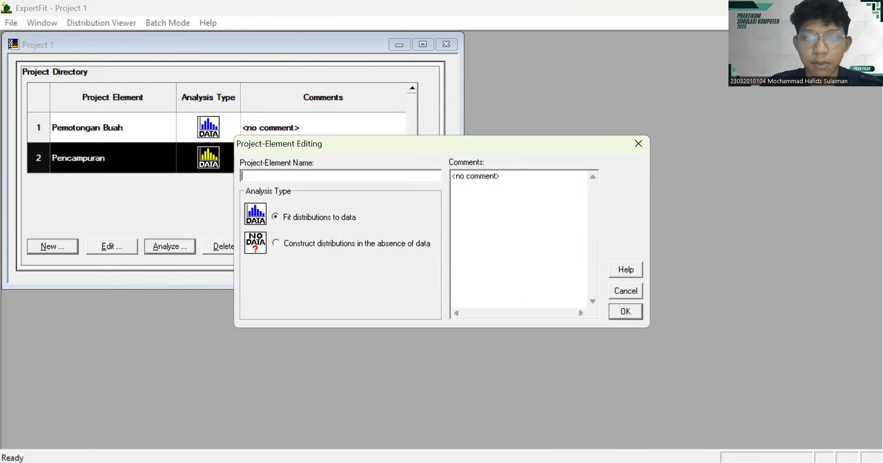
type("Penyaringan")
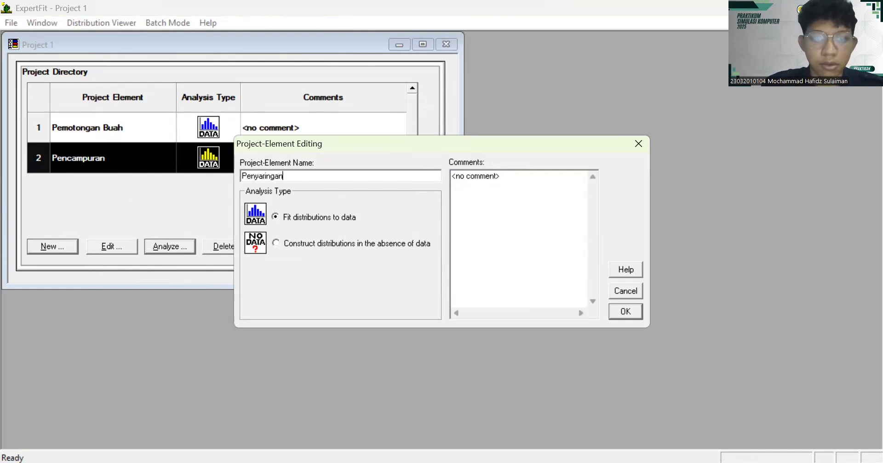
type(" Ampas")
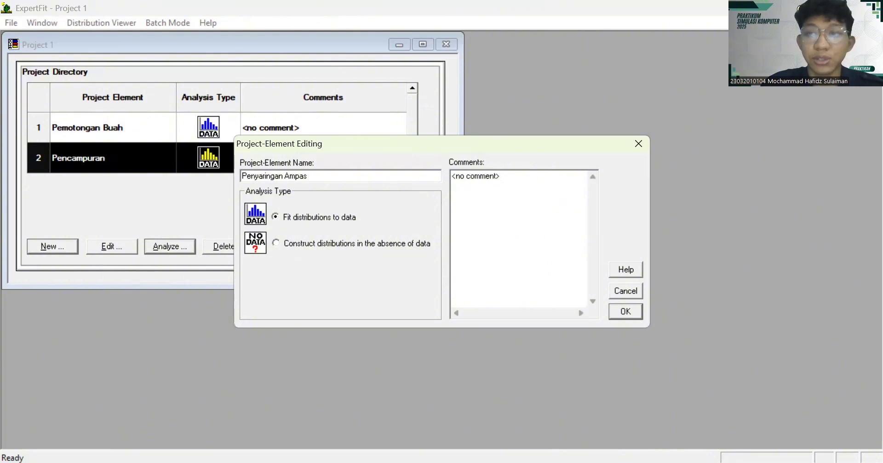
type(" ke Teko")
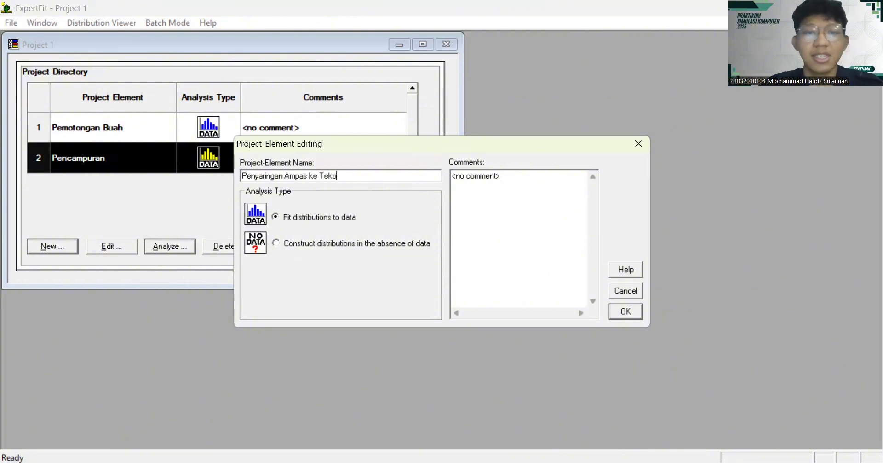
left_click(626, 312)
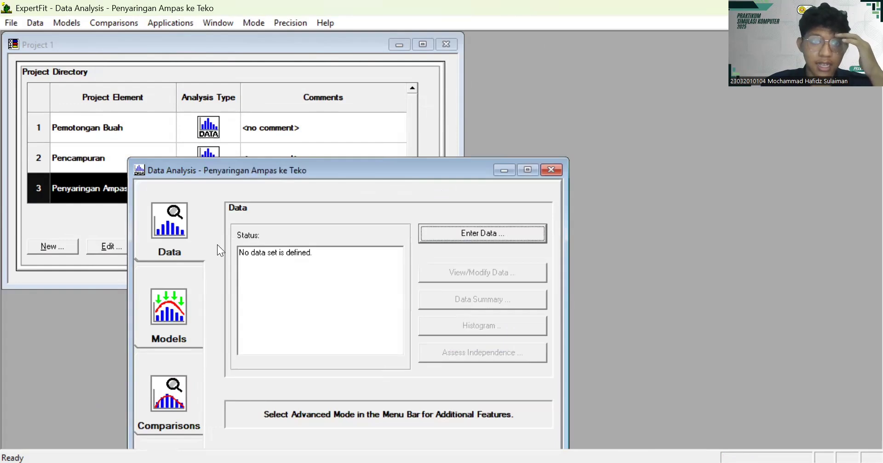
Enter the copied values 11, 12, 10, 11, 12, 11, 13, 10, 12, 11 as the Penyaringan Ampas ke Teko data set and close its summary.
left_click(464, 234)
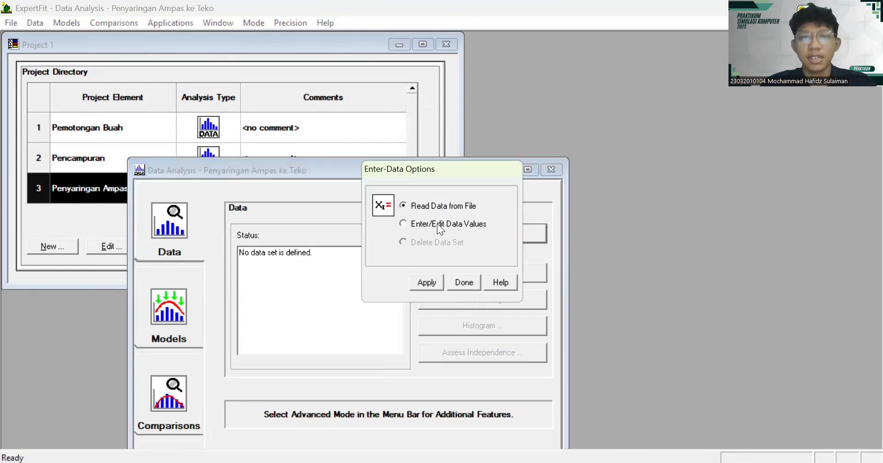
left_click(436, 278)
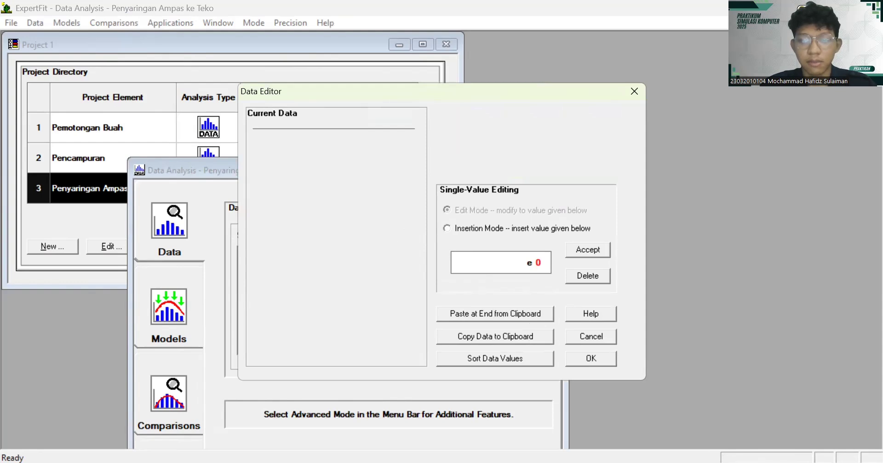
key("alt+Tab")
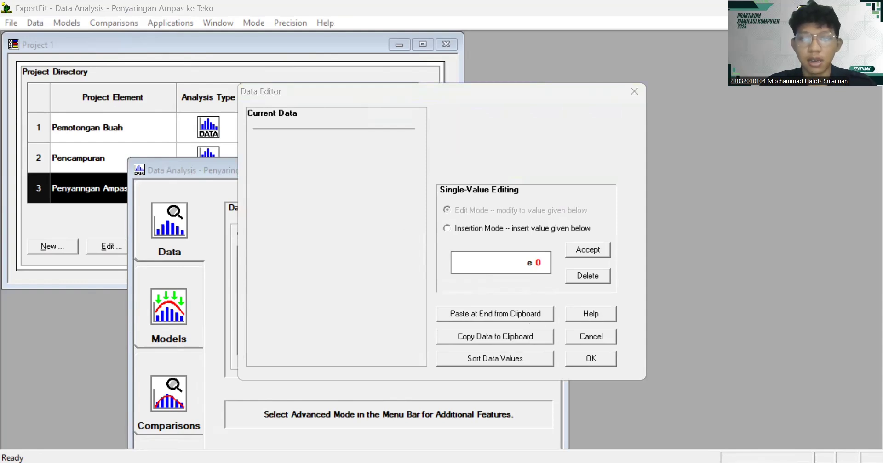
left_click(514, 306)
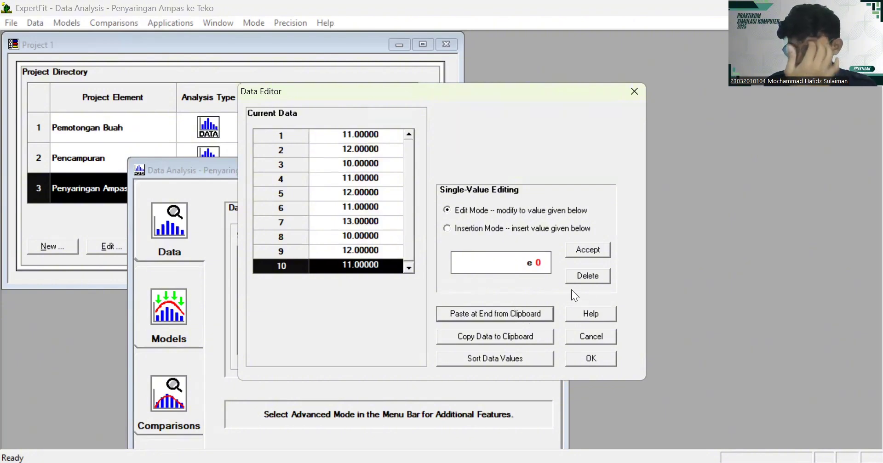
left_click(590, 359)
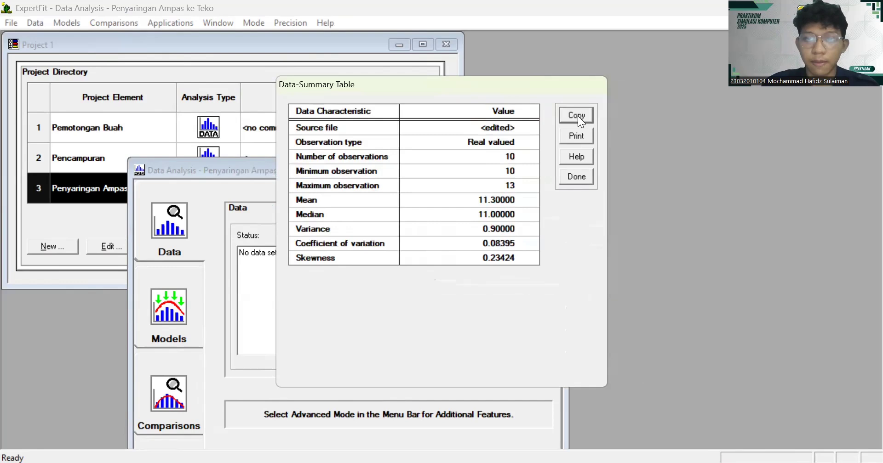
left_click(579, 177)
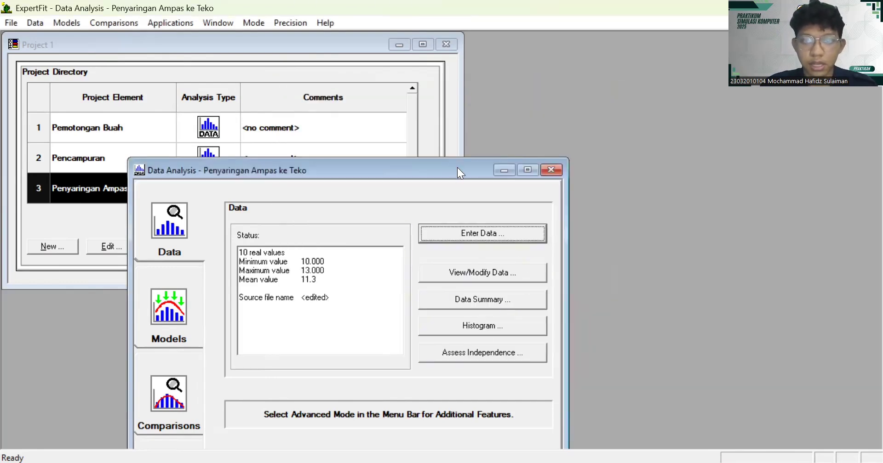
Run automated fitting on the Penyaringan Ampas ke Teko data and close the fitting results.
left_click_drag(457, 168, 469, 83)
left_click(202, 233)
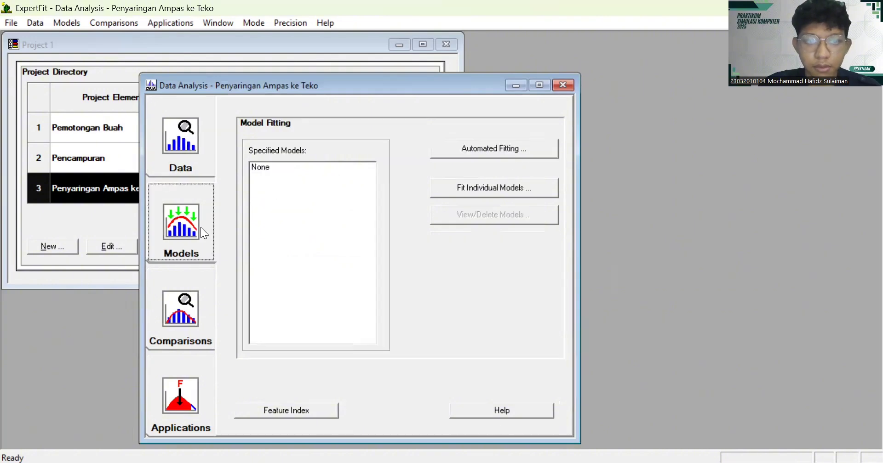
left_click(481, 155)
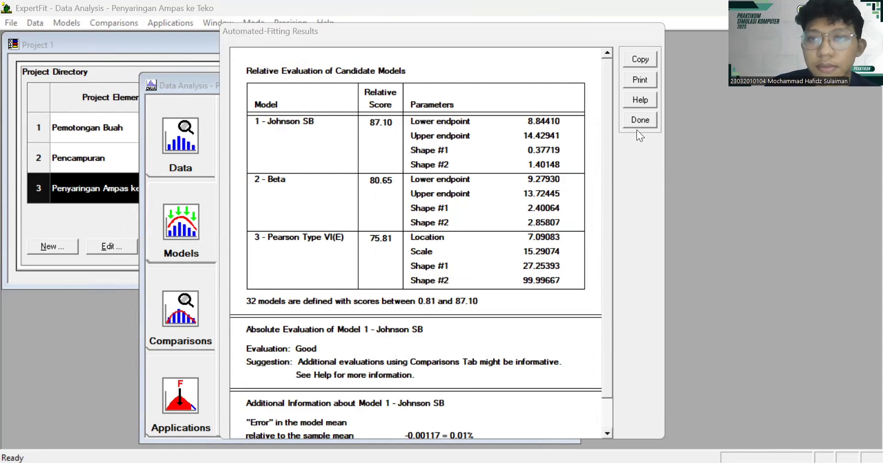
left_click(640, 120)
Generate the Flexsim representation of the Johnson SB model and copy its johnsonbounded code expression.
left_click(185, 380)
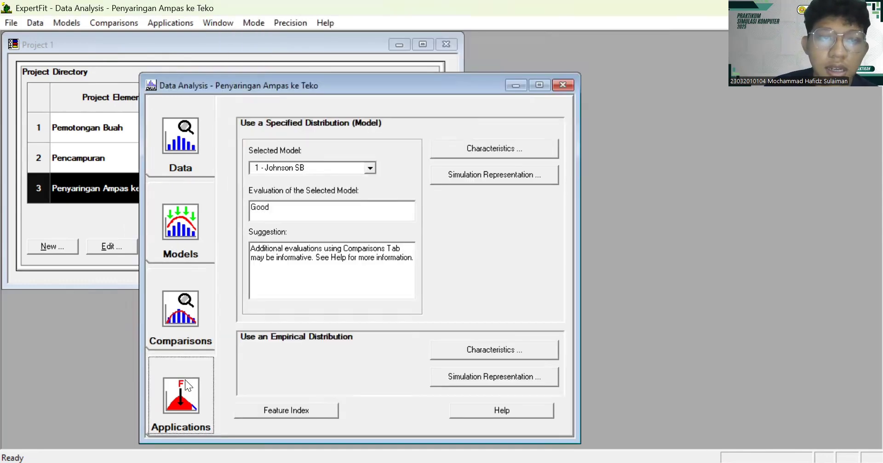
left_click(473, 180)
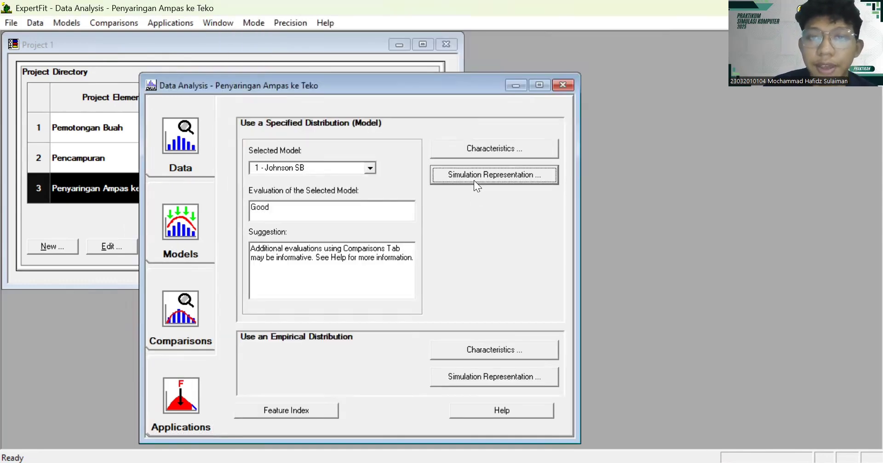
left_click(425, 235)
left_click(414, 249)
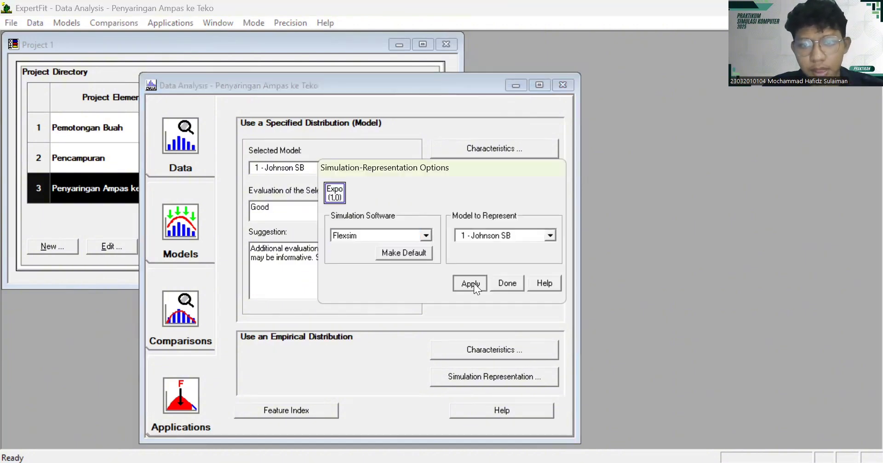
left_click(471, 283)
left_click(289, 265)
left_click(648, 122)
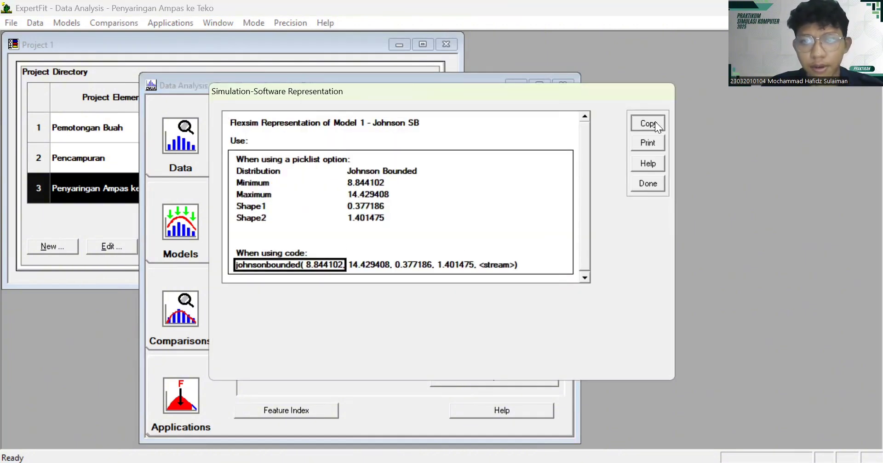
Switch to FlexSim and replace Penyaringan Ampas ke Teko's process time with the copied johnsonbounded(8.844102, 14.429408, 0.377186, 1.401475, <stream>) expression.
left_click(496, 256)
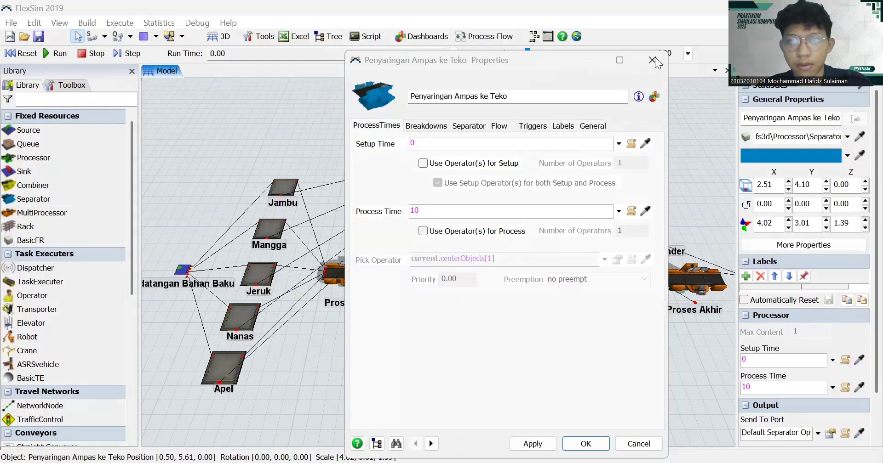
left_click(459, 213)
key("BackSpace")
key("BackSpace")
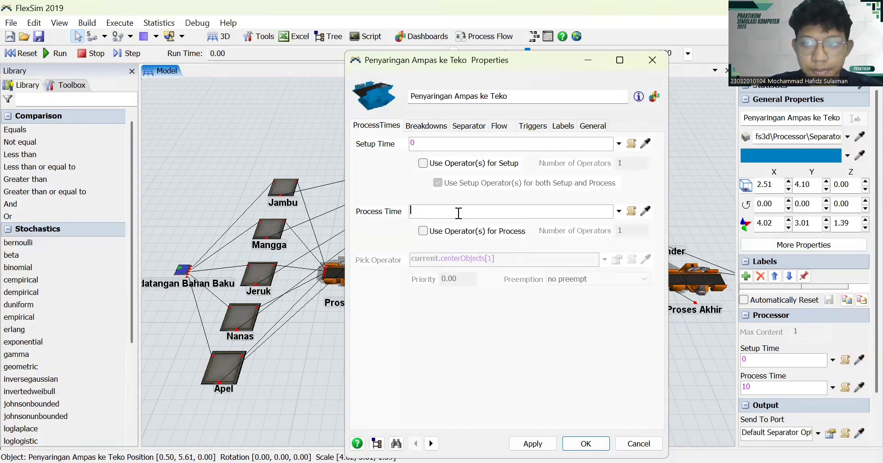
key("ctrl+v")
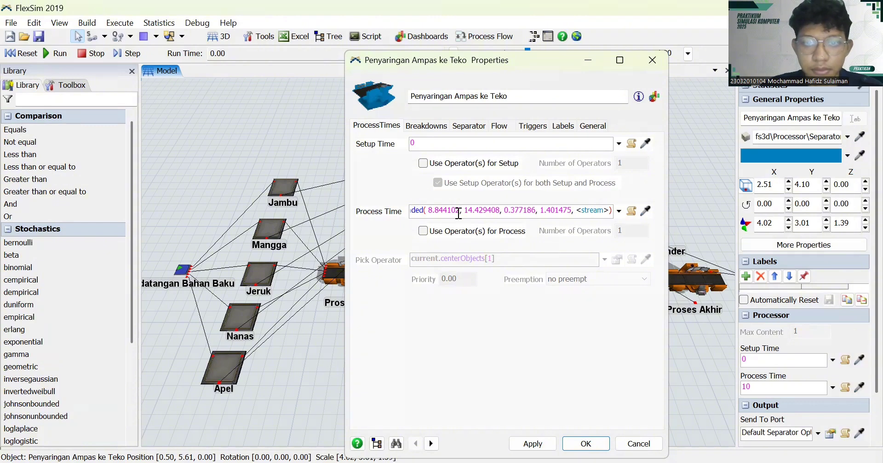
key("ctrl+a")
key("BackSpace")
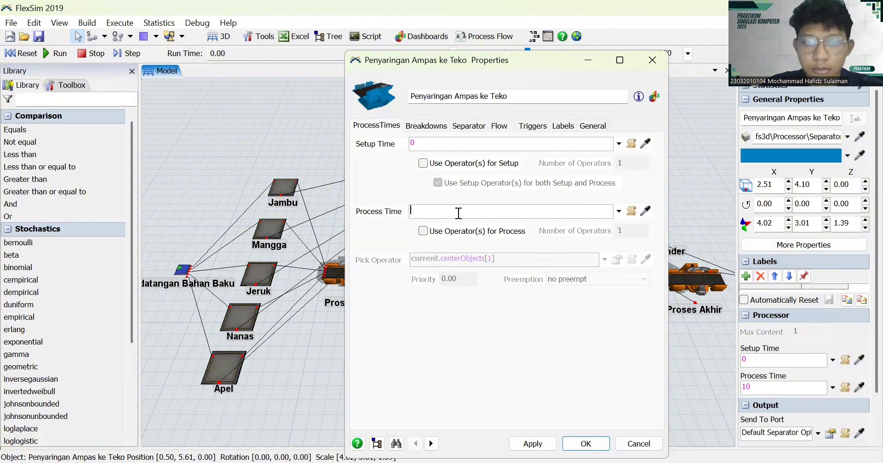
key("ctrl+v")
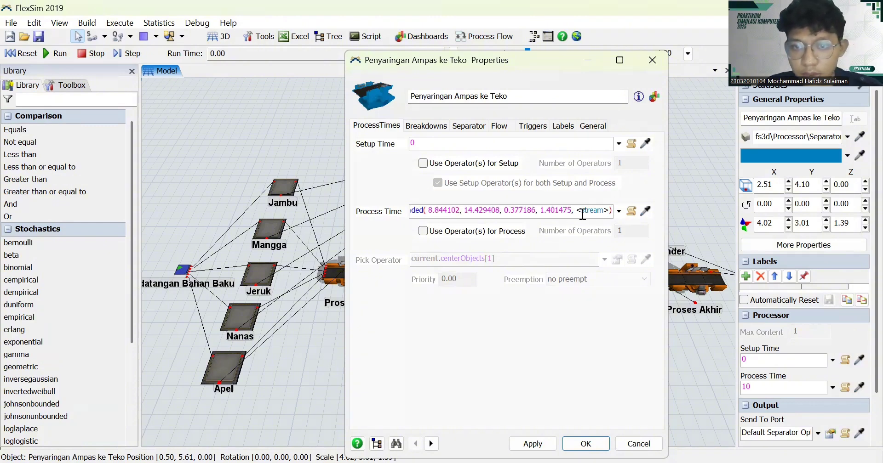
Replace the <stream> placeholder in the process time expression with getstream(current).
key("BackSpace")
type("get")
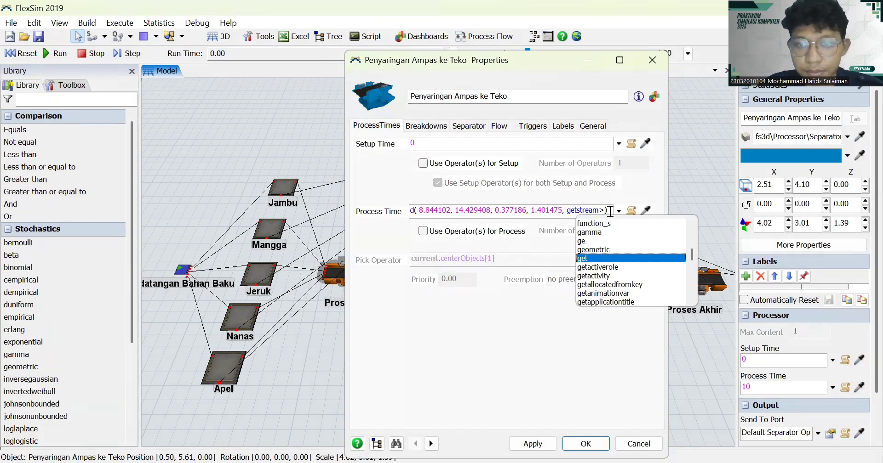
left_click(604, 211)
key("BackSpace")
type("(c")
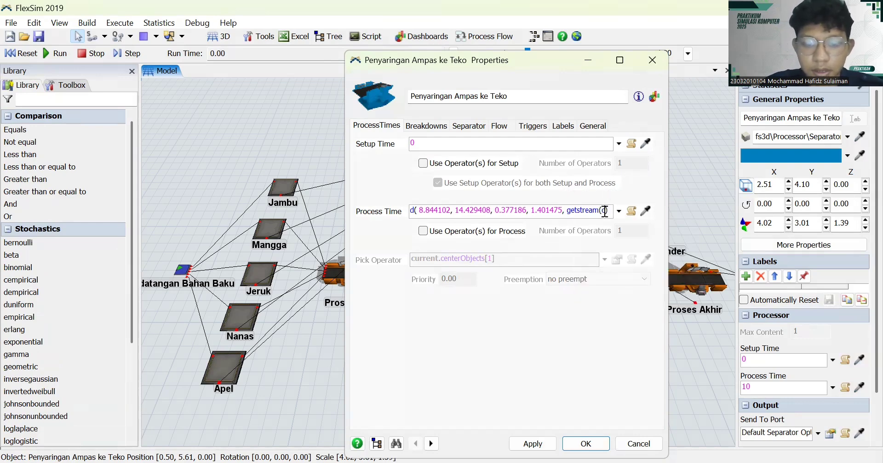
type("urrent)")
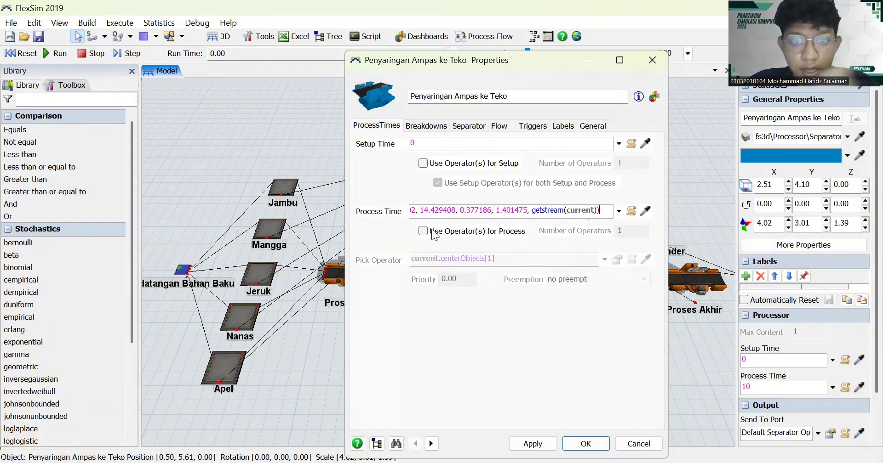
Enable Use Transport for the output flow of Penyaringan Ampas ke Teko.
left_click(420, 128)
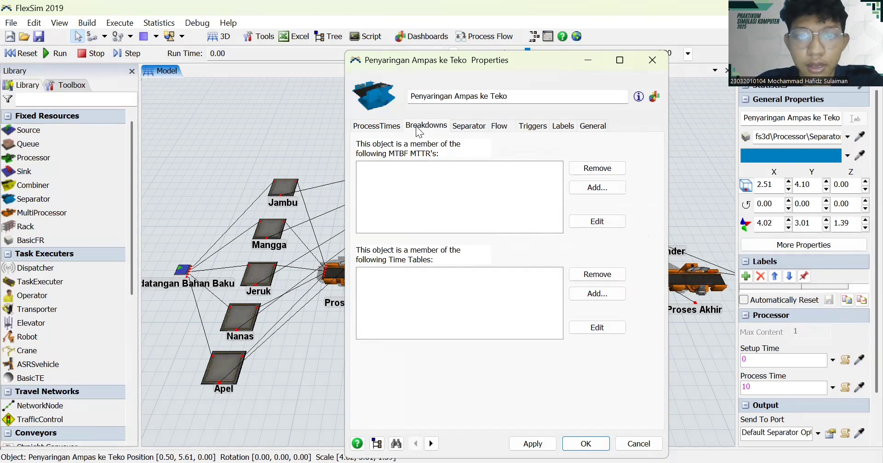
left_click(473, 127)
left_click(500, 128)
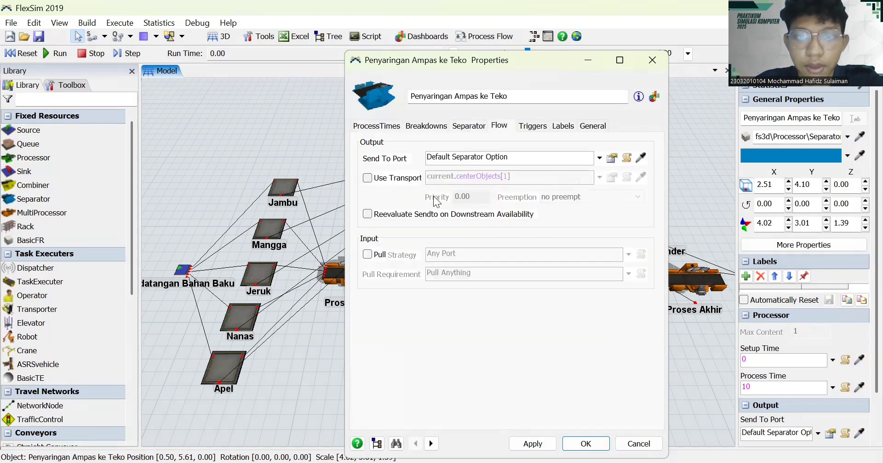
left_click(367, 178)
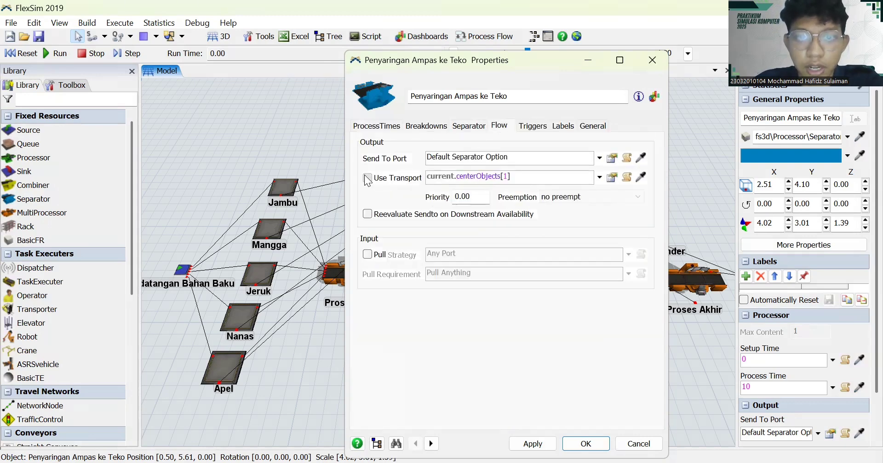
left_click(388, 126)
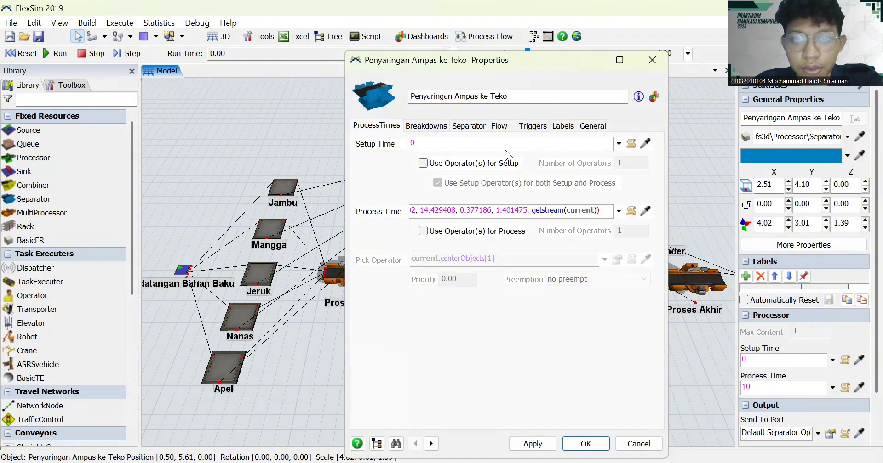
left_click(503, 129)
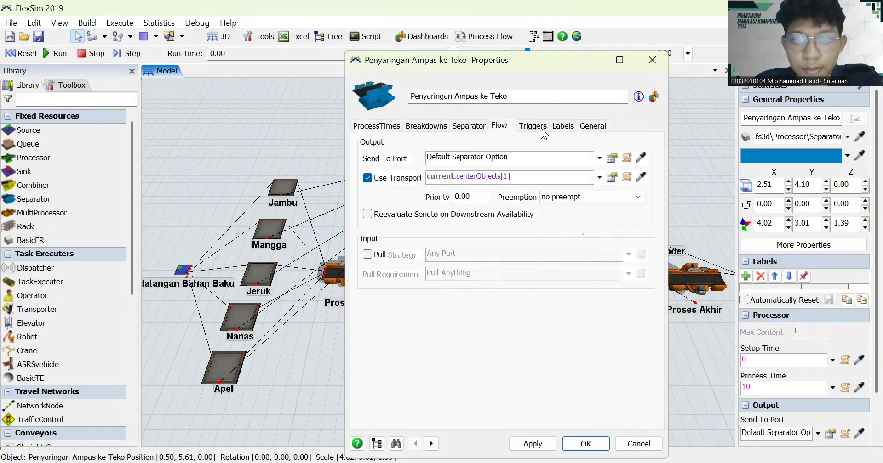
left_click(534, 129)
left_click(511, 130)
left_click(481, 129)
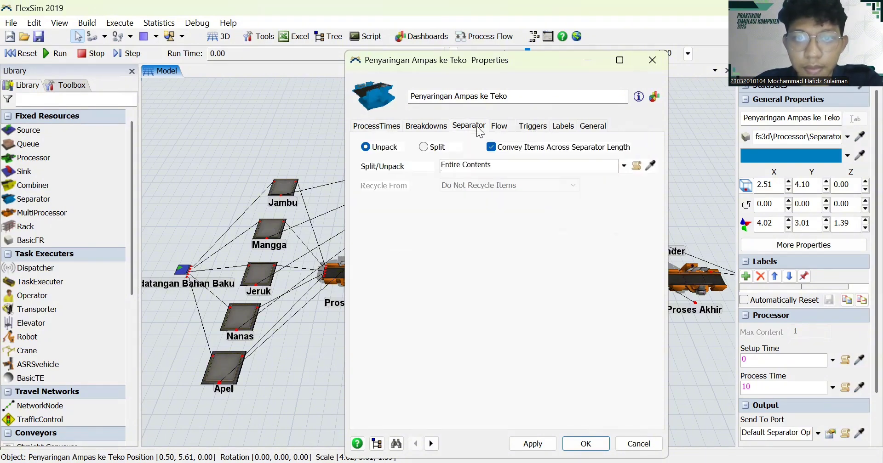
left_click(509, 130)
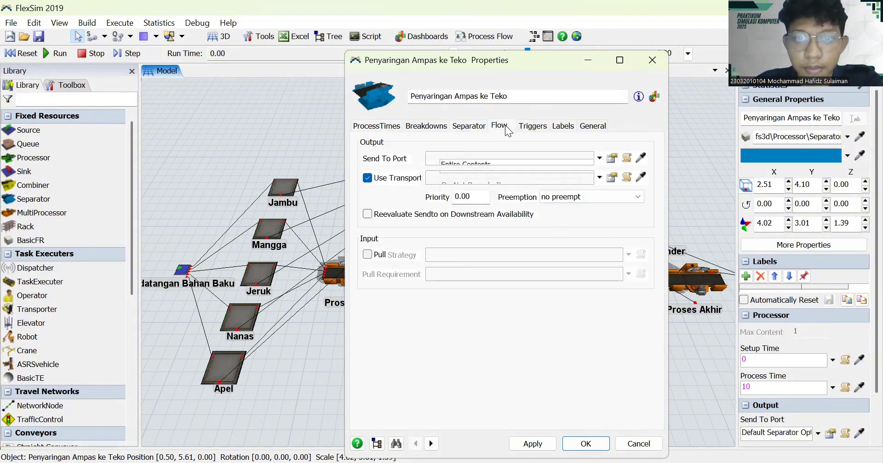
left_click(387, 127)
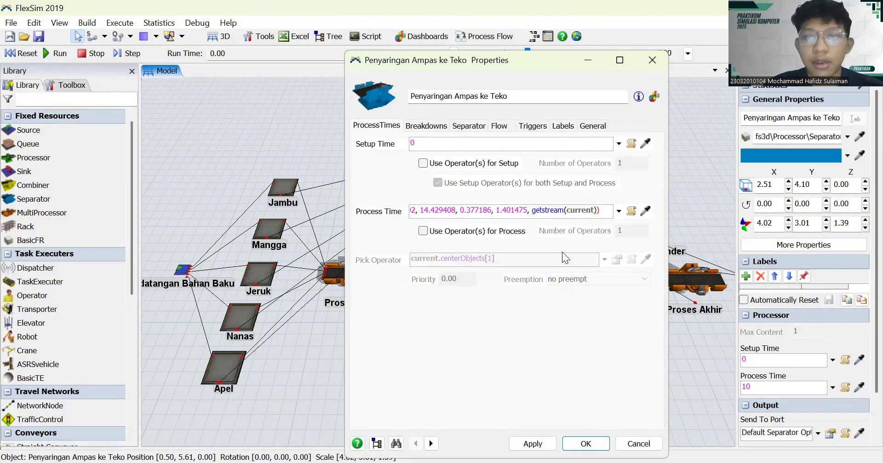
Apply the property changes to Penyaringan Ampas ke Teko and close its properties.
left_click(533, 445)
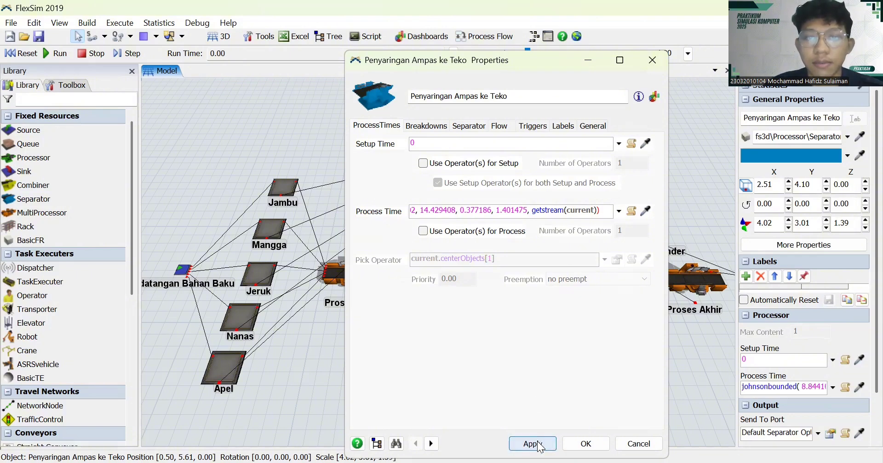
left_click(587, 444)
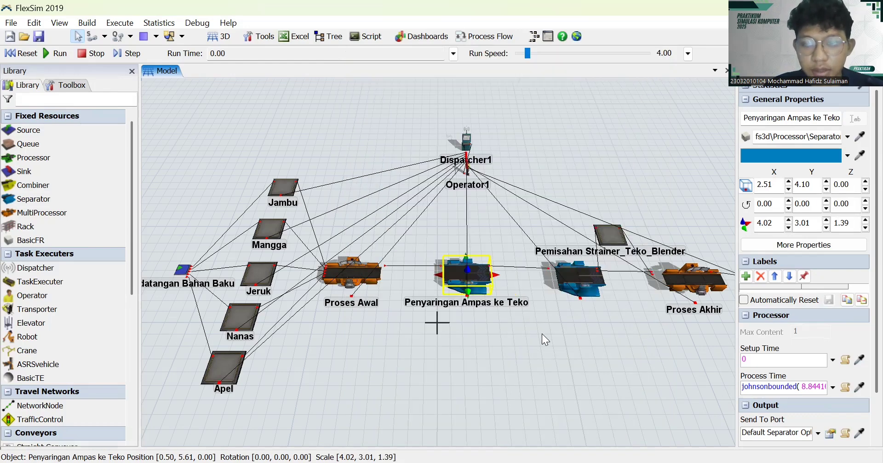
Move the Penuangan Jus ke Plastik separator slightly, to a Y position of 3.00, clear of the Pemisahan Strainer_Teko_Blender queue.
left_click_drag(548, 348, 490, 375)
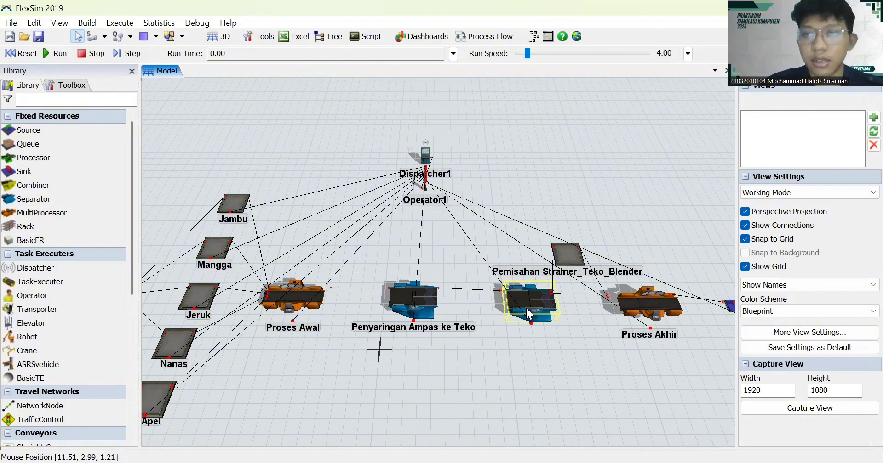
left_click(565, 257)
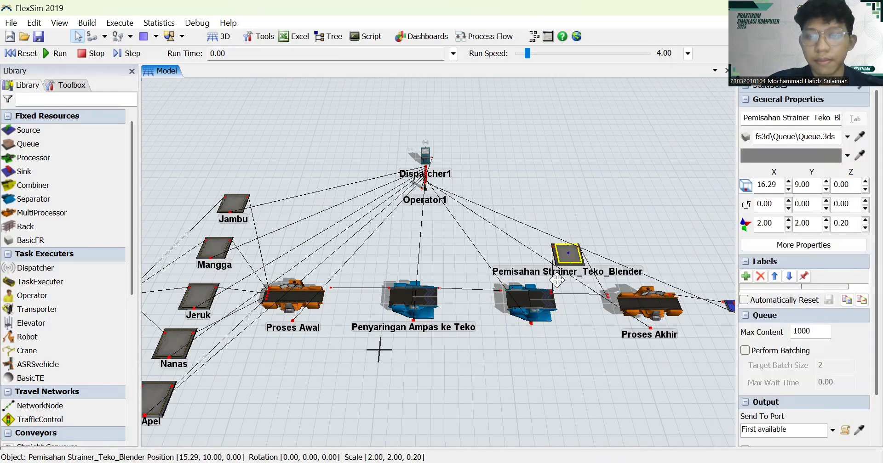
left_click(529, 307)
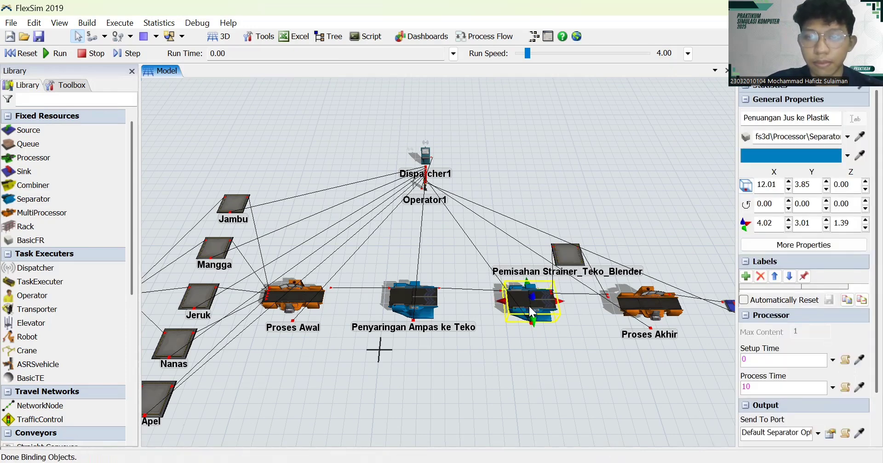
double_click(530, 307)
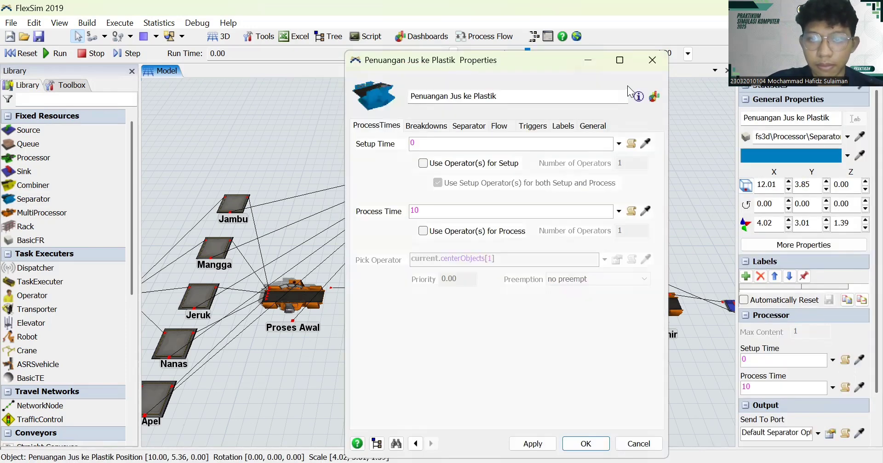
left_click(645, 63)
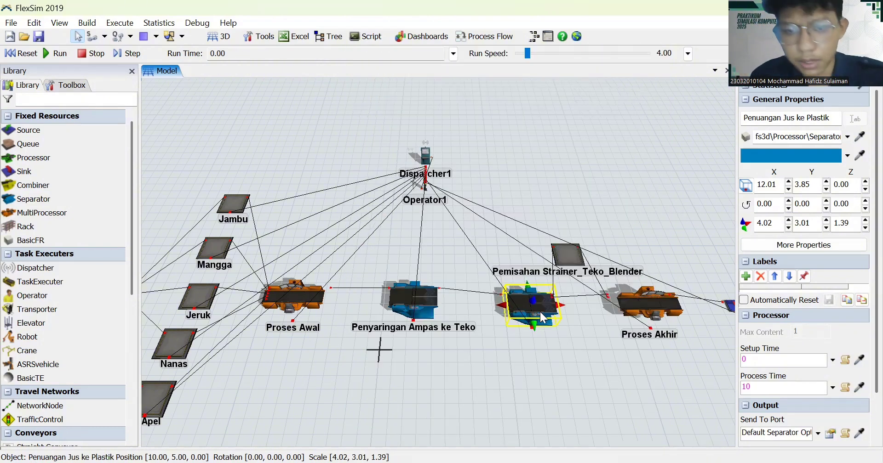
left_click_drag(539, 312, 540, 312)
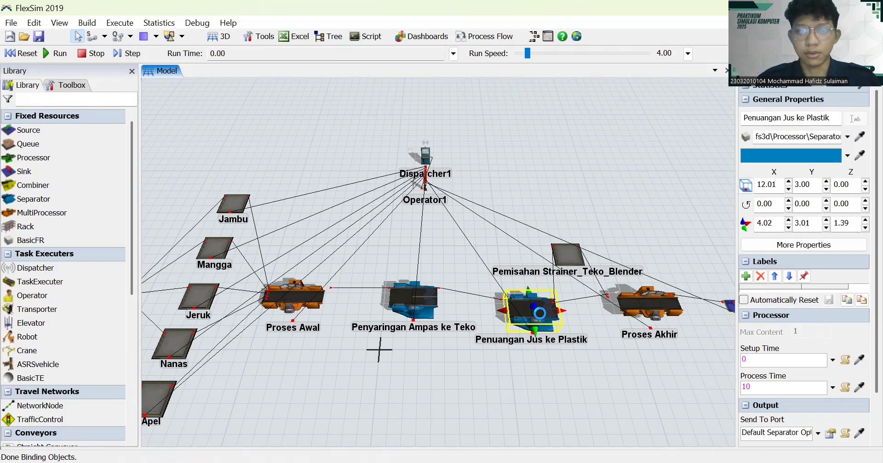
Clear the existing process time in the properties of Penuangan Jus ke Plastik.
double_click(540, 313)
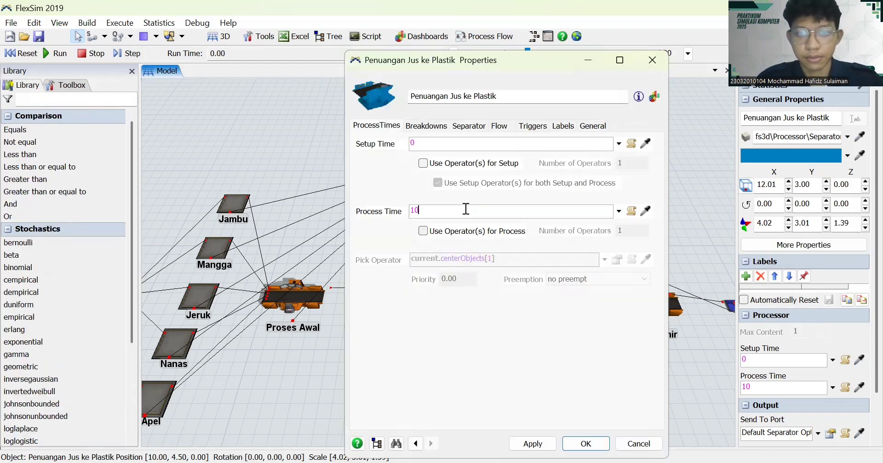
key("BackSpace")
key("BackSpace")
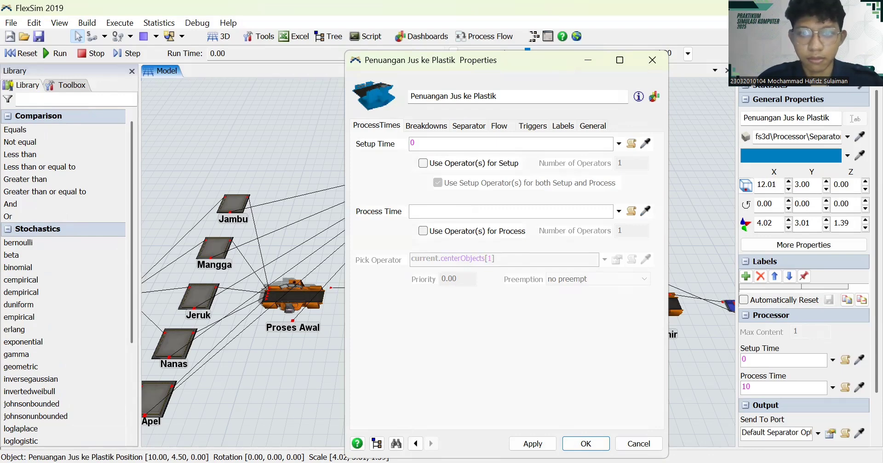
Switch to ExpertFit and create a project element named Penuangan Jus ke Plastik that fits distributions to data.
key("alt+Tab")
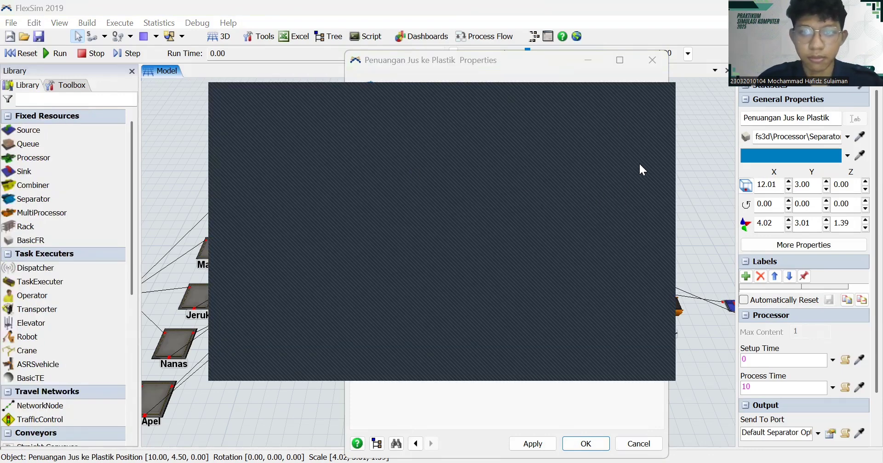
left_click(643, 179)
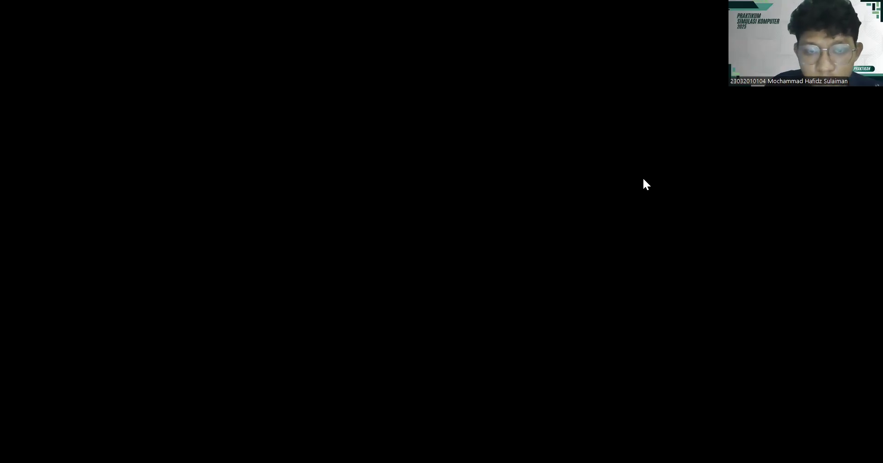
type("angan Jus")
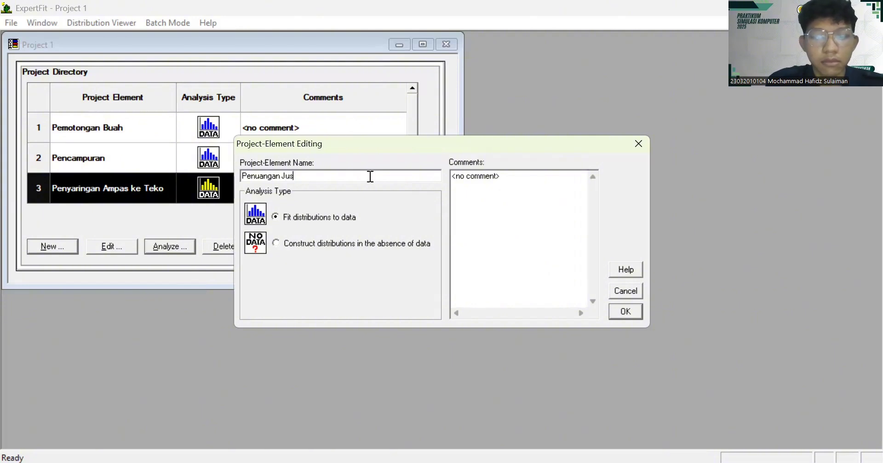
type(" ke Plastik")
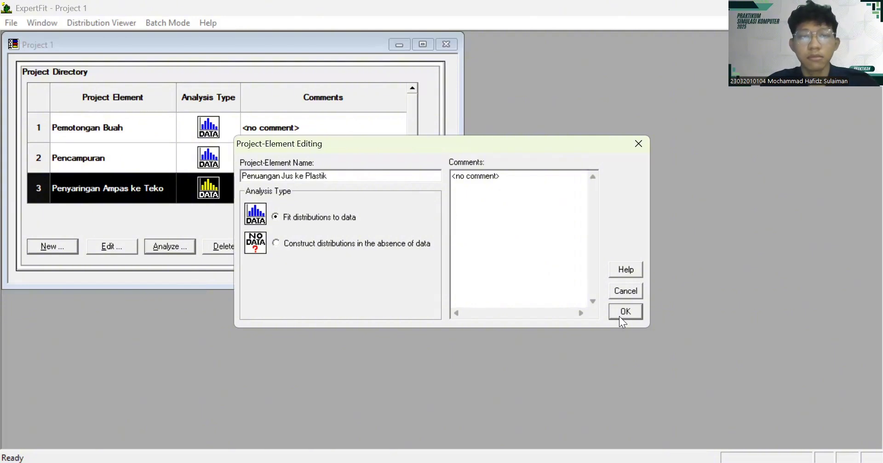
Paste the ten copied values 5, 6, 5, 5, 6, 5, 4, 6, 5, 5 as Penuangan Jus ke Plastik's data set, treated as real valued.
left_click(175, 253)
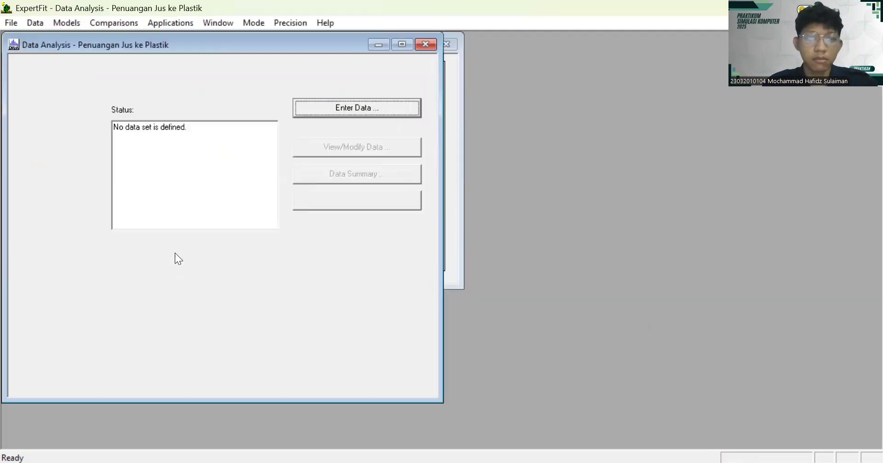
left_click(412, 112)
left_click(439, 230)
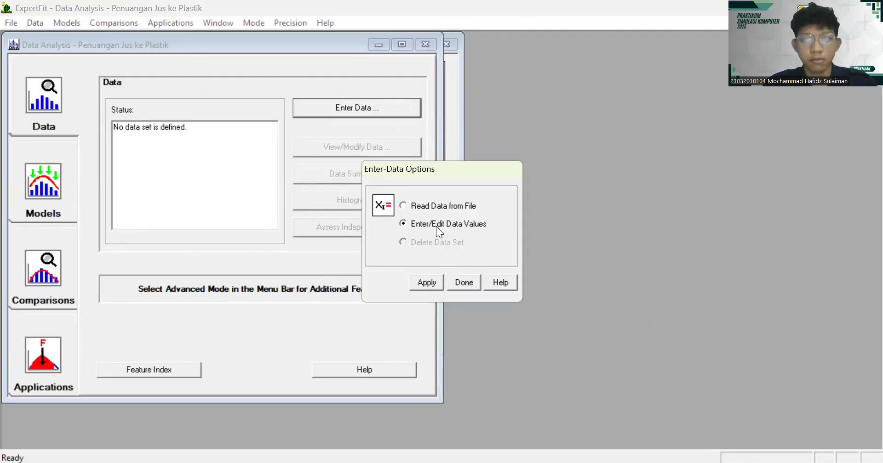
left_click(437, 283)
left_click(522, 313)
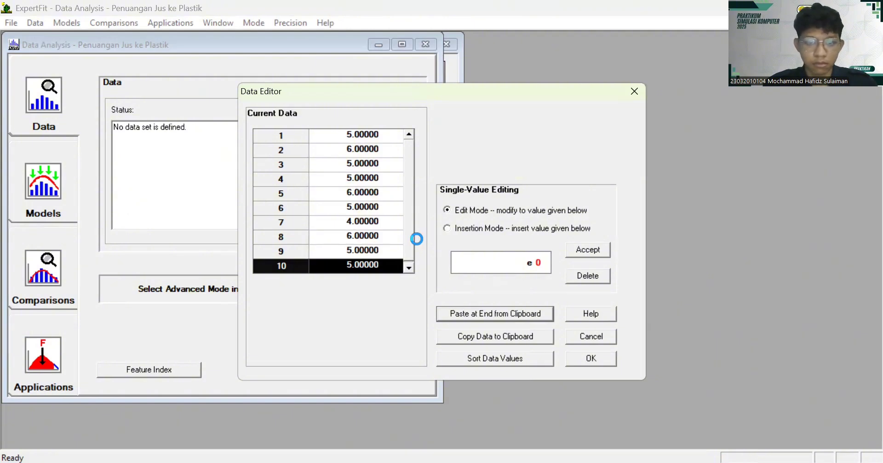
left_click(584, 358)
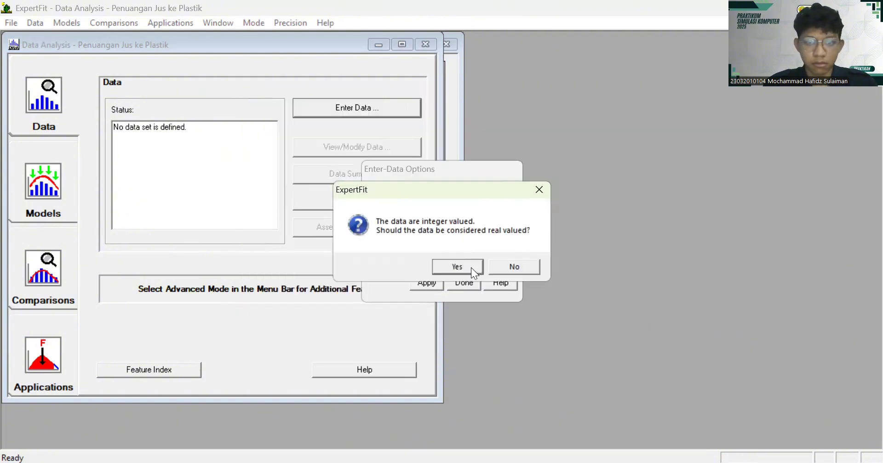
left_click(473, 268)
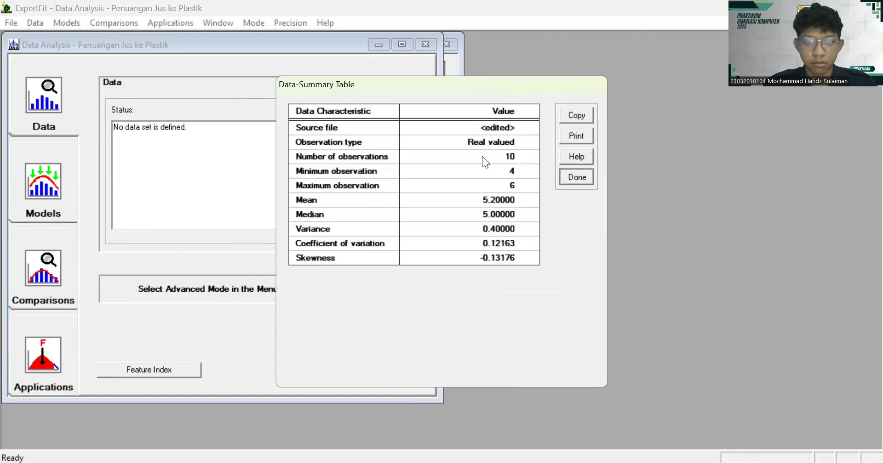
left_click(569, 180)
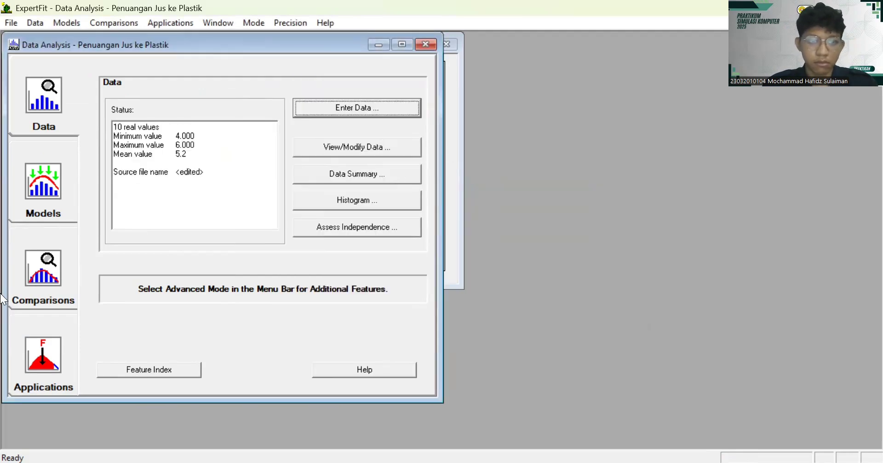
Run automated model fitting on the Penuangan Jus ke Plastik data and close the fitting results.
left_click(50, 216)
left_click(342, 112)
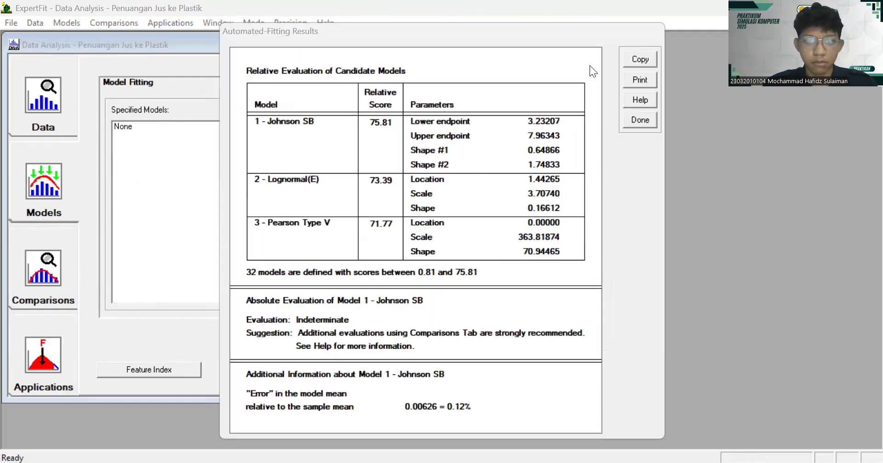
left_click(639, 123)
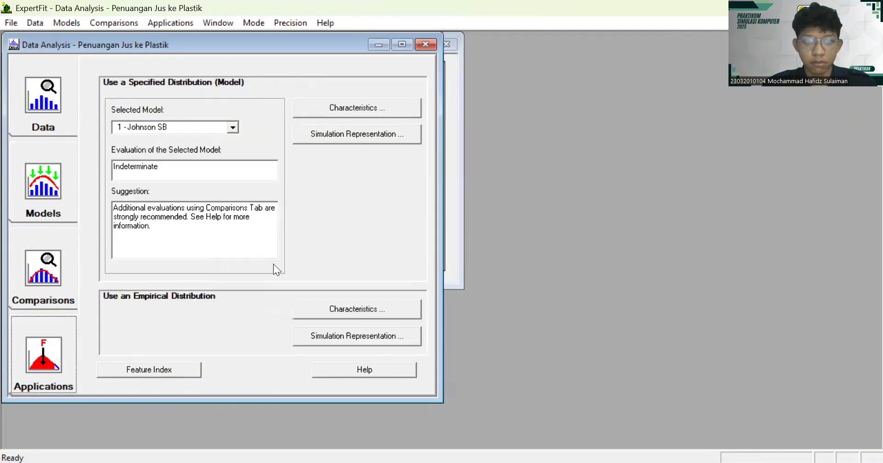
Generate the Flexsim representation of Penuangan Jus ke Plastik's Johnson SB model and copy its johnsonbounded code expression.
left_click(342, 138)
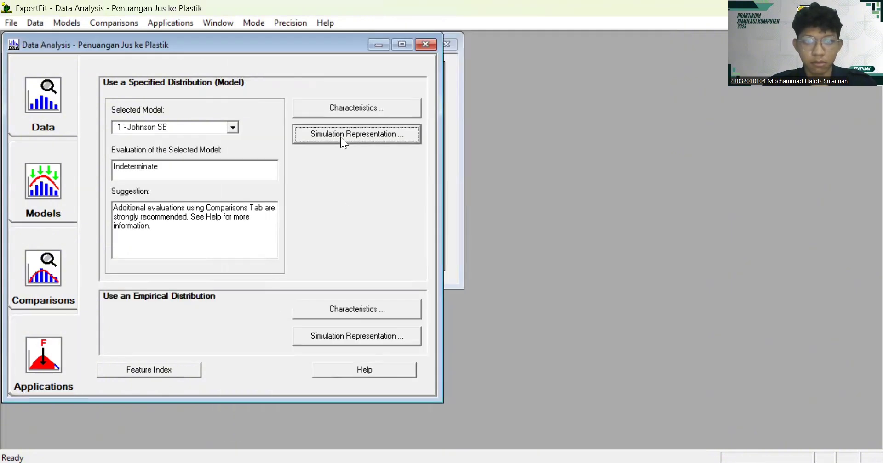
left_click(425, 236)
left_click(420, 249)
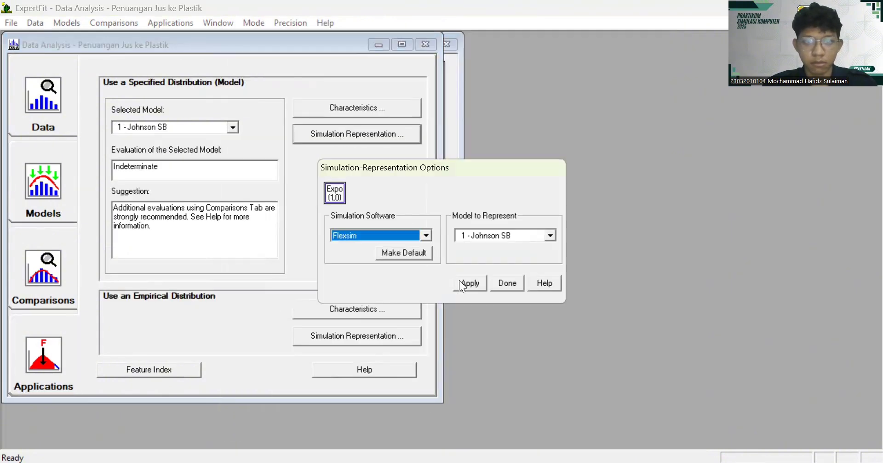
left_click(467, 283)
left_click(298, 264)
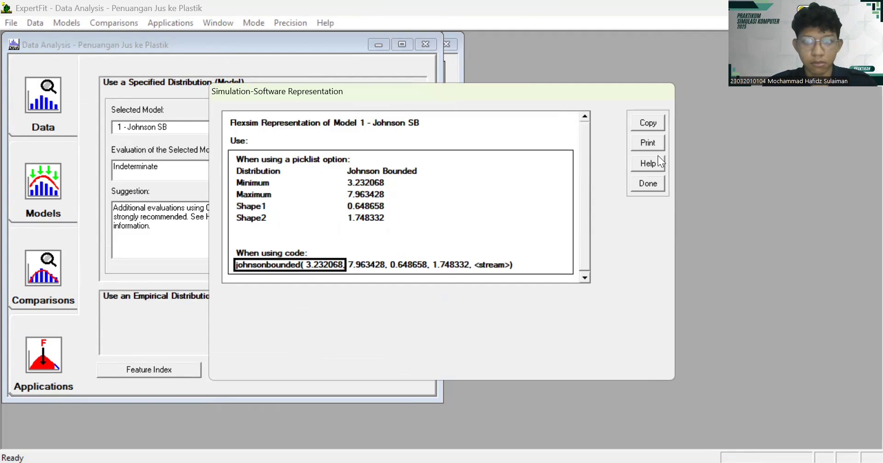
left_click(648, 123)
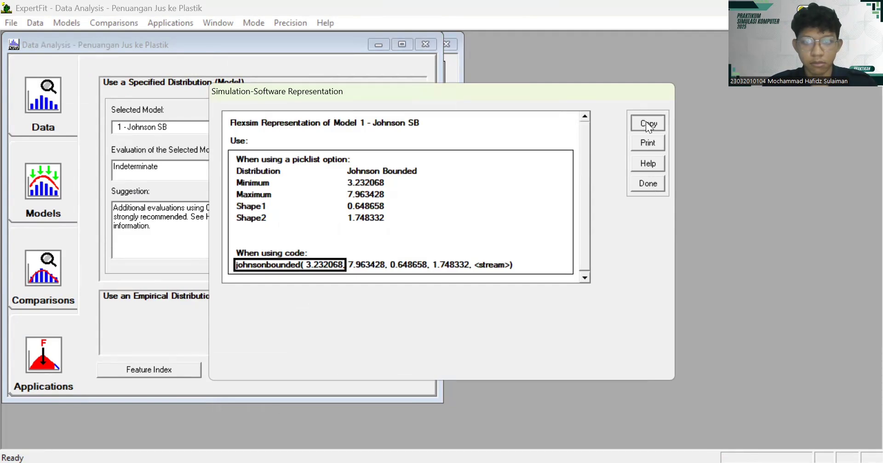
Switch to FlexSim and set Penuangan Jus ke Plastik's process time to johnsonbounded(3.232068, 7.963428, 0.648658, 1.748332, getstream(current)), applying the change.
left_click(489, 260)
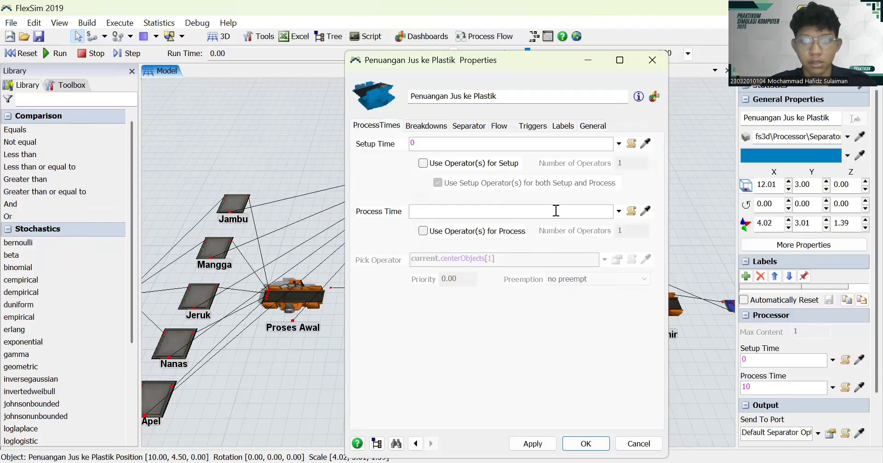
key("ctrl+v")
left_click(580, 211)
key("BackSpace")
type("get")
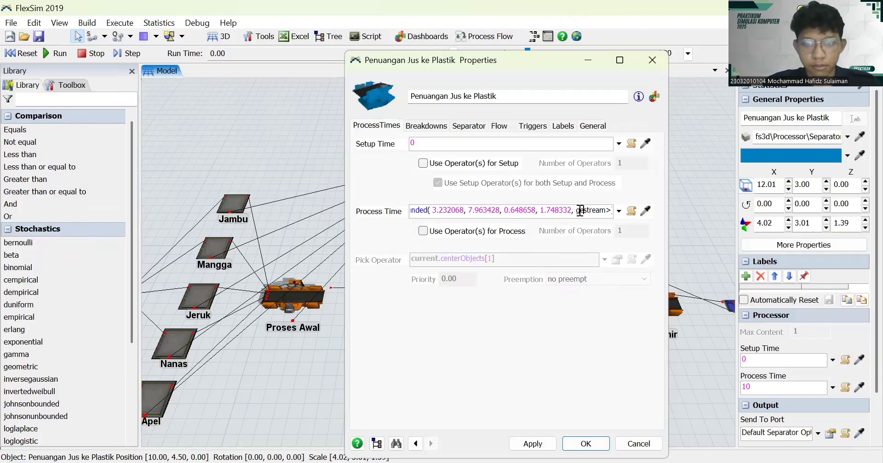
left_click(607, 211)
key("BackSpace")
type("(cur")
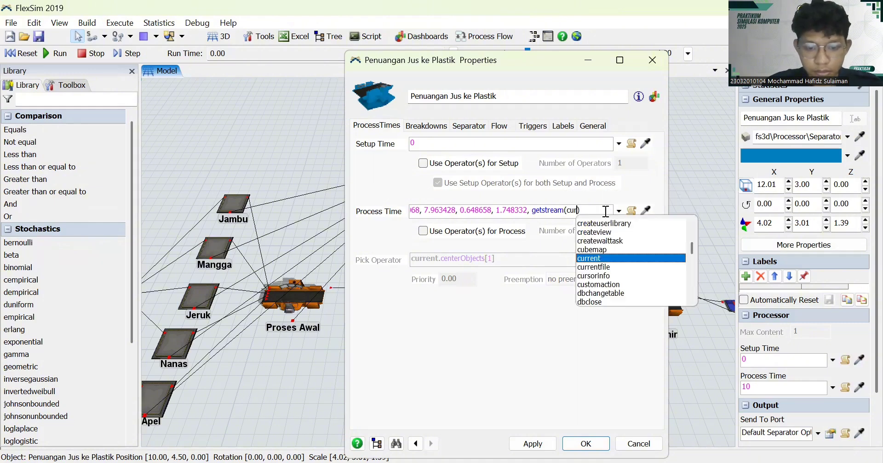
type("rent)")
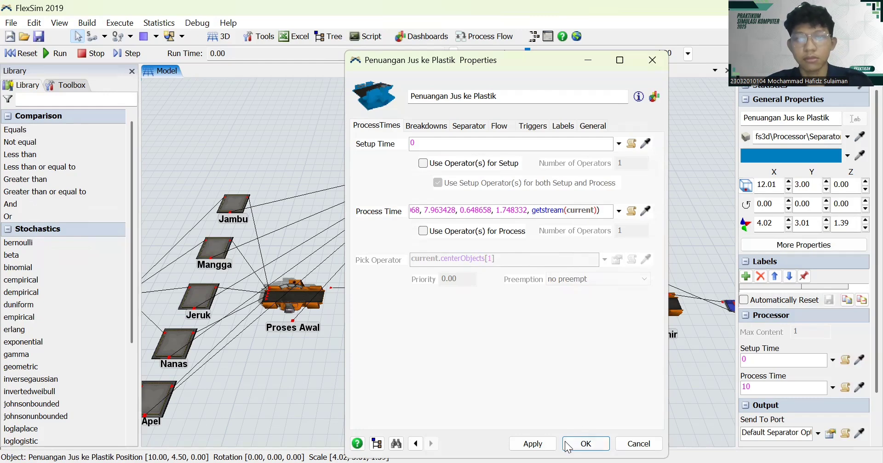
left_click(533, 444)
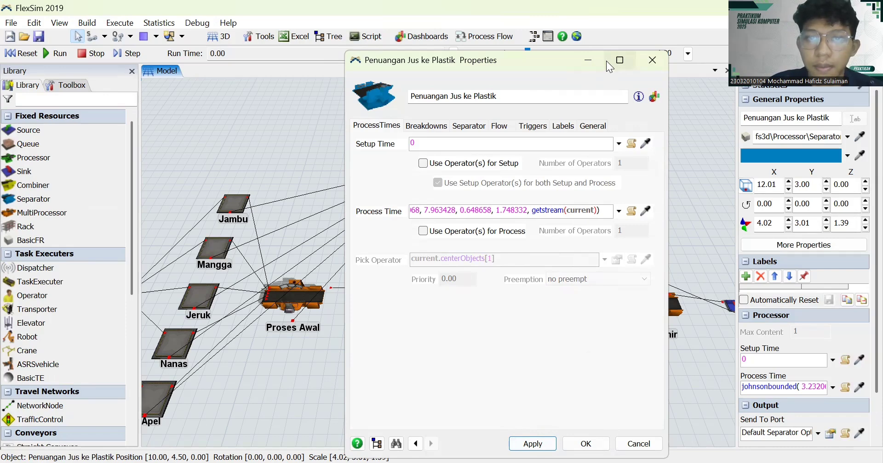
Enable Use Transport for the output flow of Penuangan Jus ke Plastik.
left_click(605, 210)
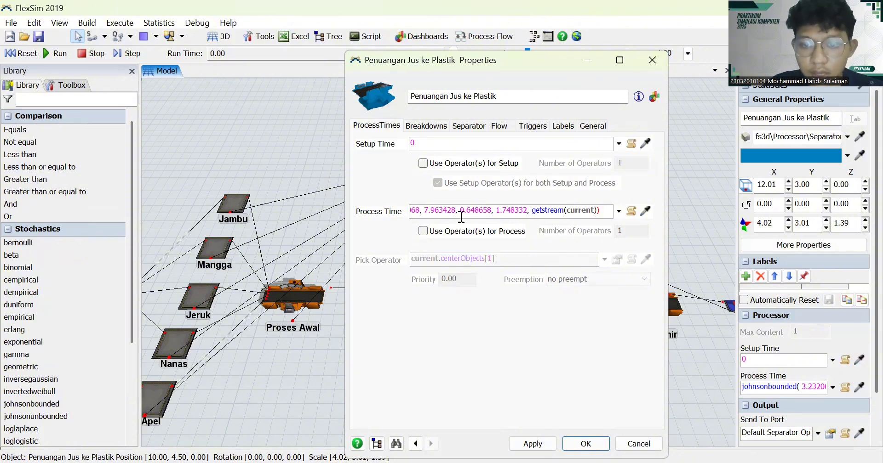
left_click(436, 128)
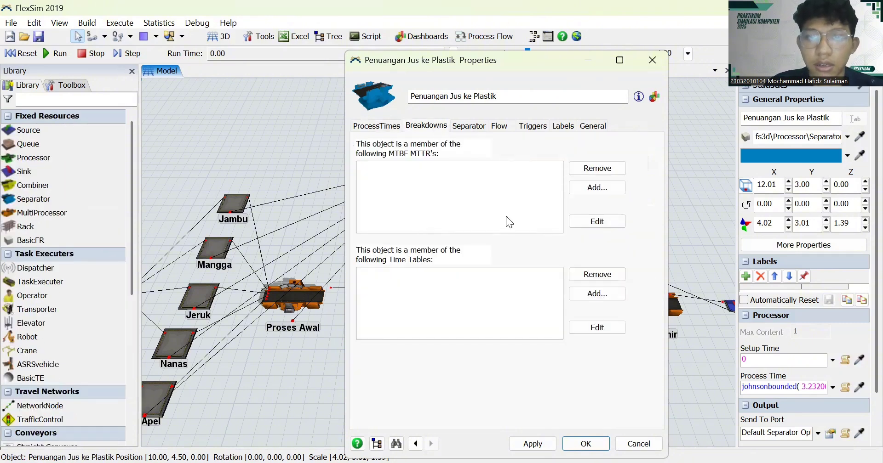
left_click(486, 126)
left_click(498, 127)
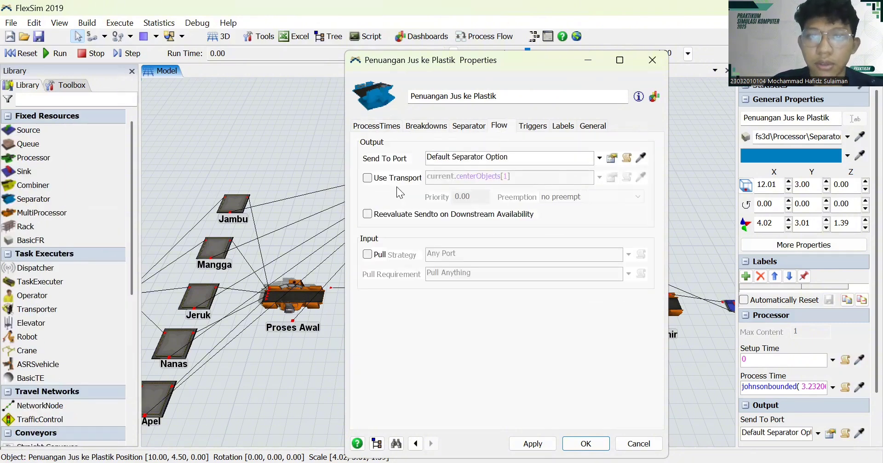
left_click(368, 179)
Check the triggers, labels and process times of Penuangan Jus ke Plastik, applying its settings and closing the properties.
left_click(532, 126)
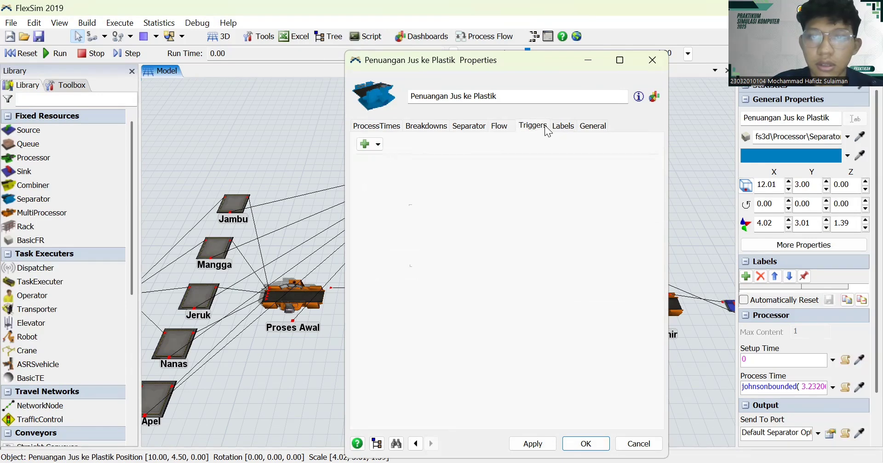
left_click(562, 126)
left_click(536, 131)
left_click(377, 126)
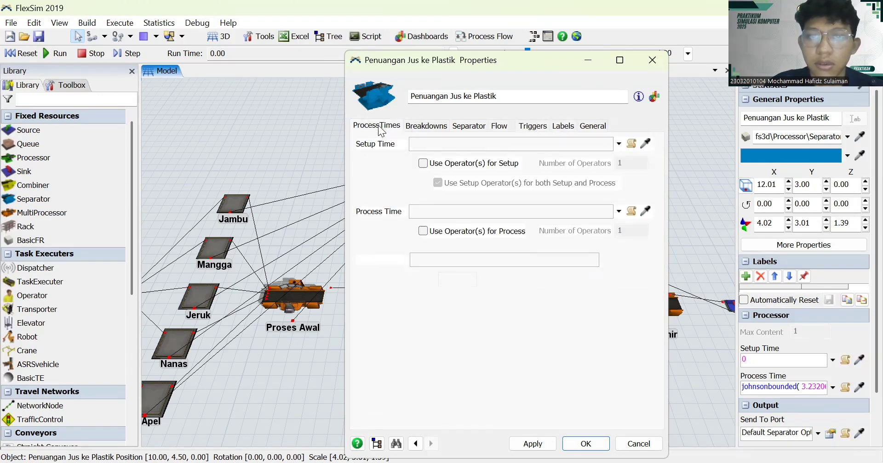
left_click(545, 444)
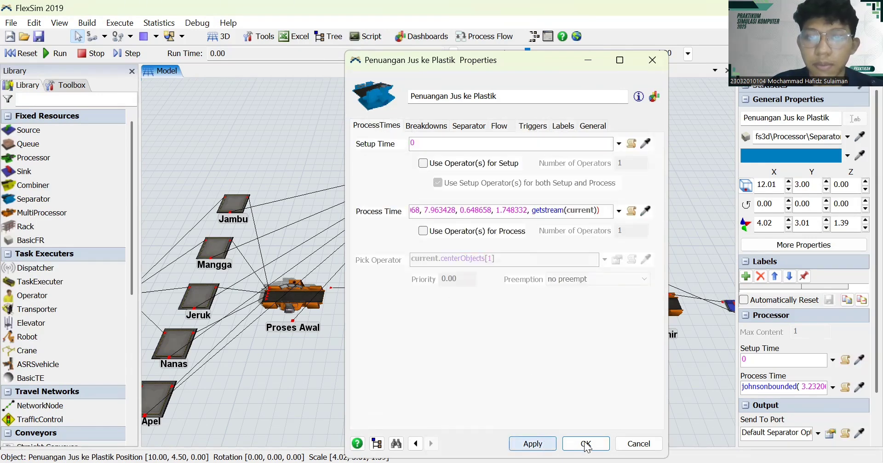
left_click(596, 442)
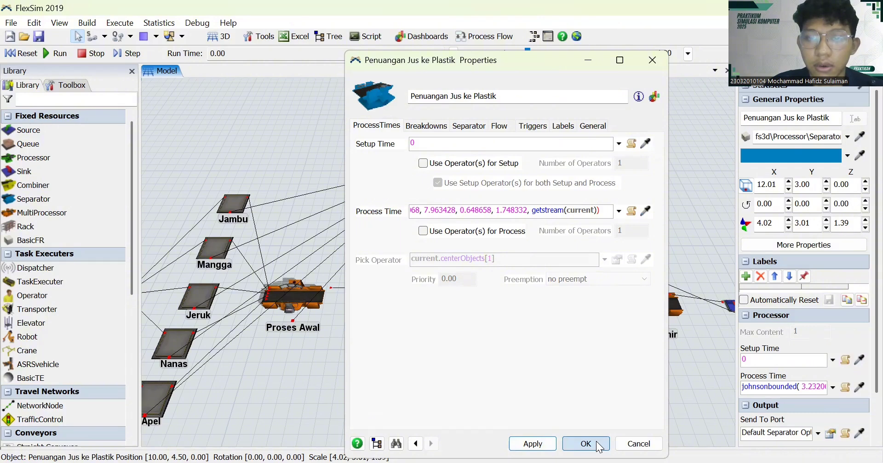
Set the maximum content of the Pemisahan Strainer_Teko_Blender queue to 50.
left_click(515, 392)
left_click_drag(414, 383, 254, 375)
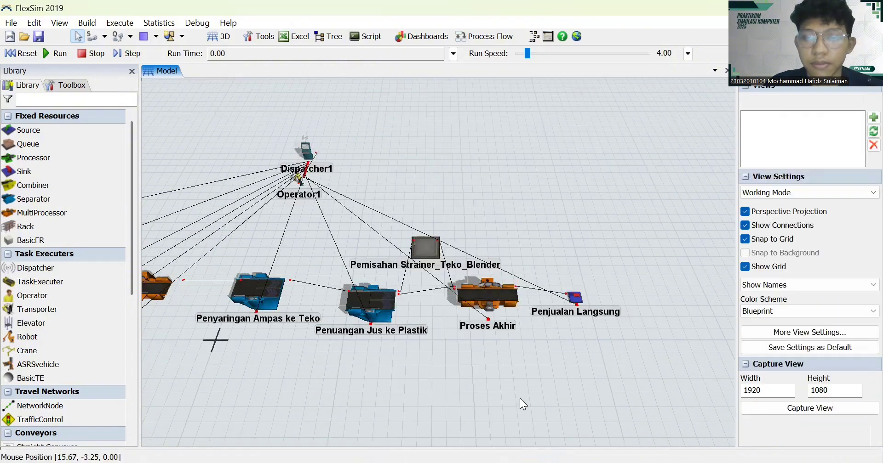
left_click(420, 246)
double_click(420, 245)
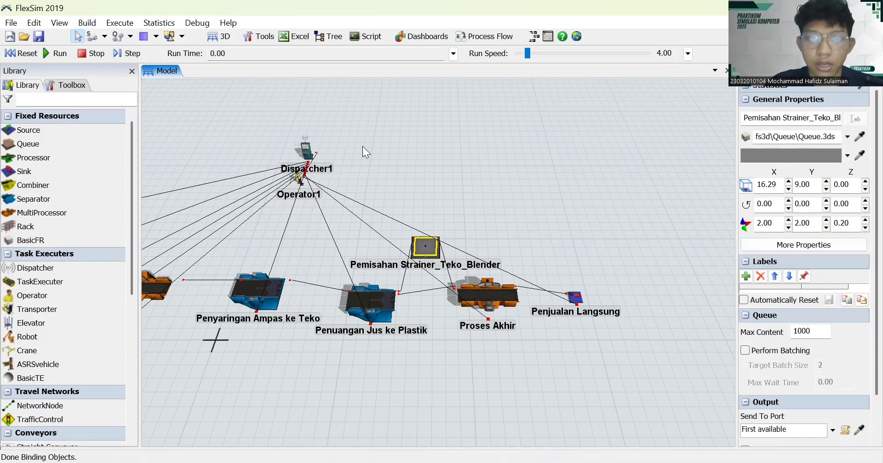
left_click(363, 140)
key("BackSpace")
key("BackSpace")
key("BackSpace")
key("BackSpace")
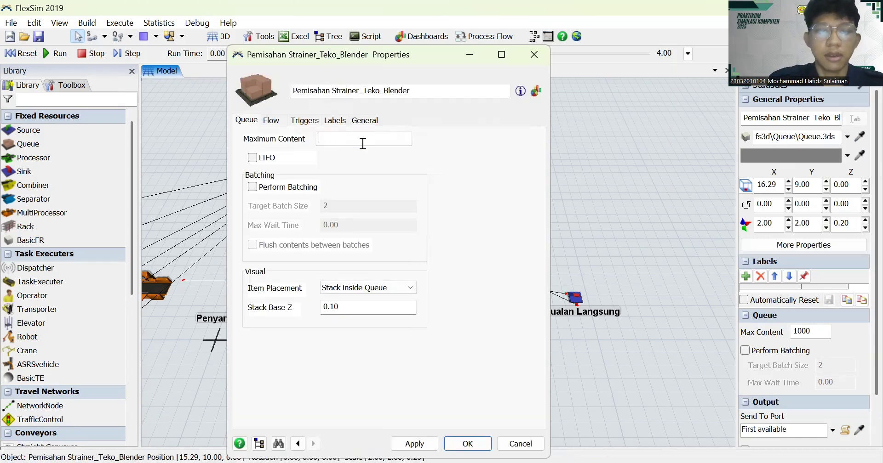
type("50")
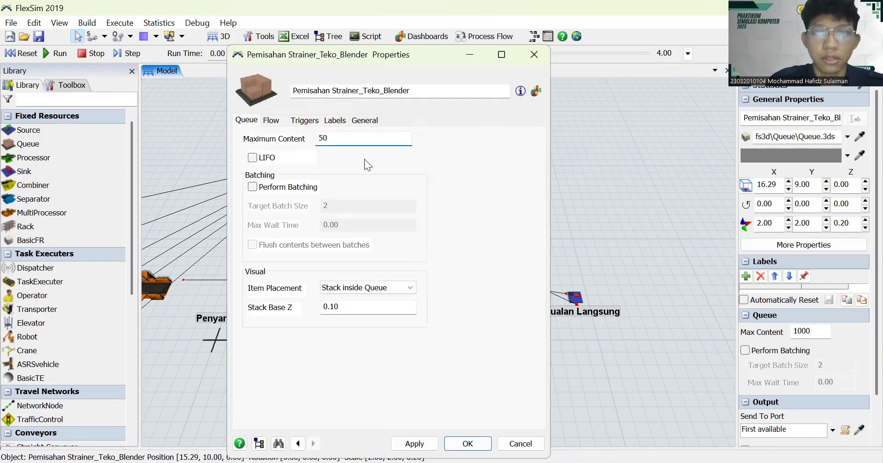
Enable batching on the Pemisahan Strainer_Teko_Blender queue with a target batch size of 1, applying the settings and closing its properties.
left_click(279, 188)
left_click(329, 206)
key("BackSpace")
type("1")
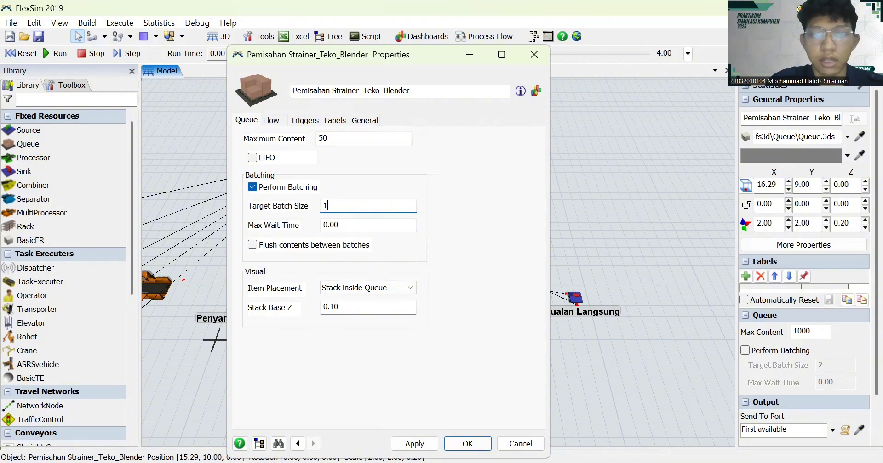
left_click(417, 444)
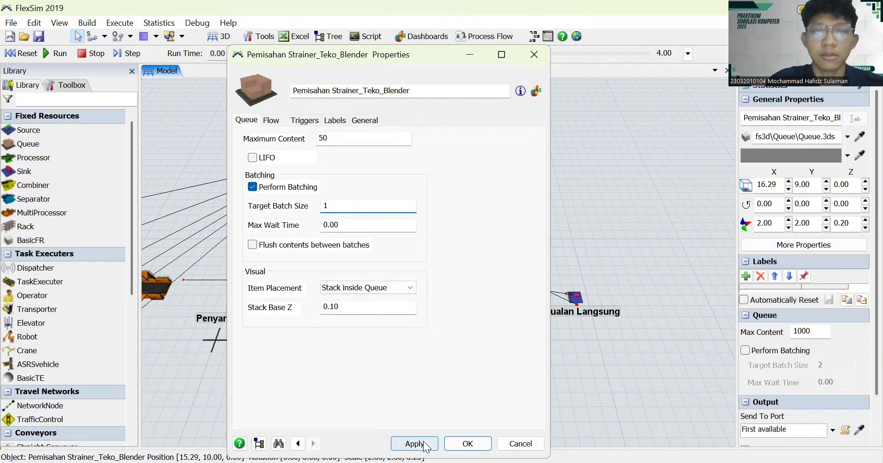
left_click(468, 444)
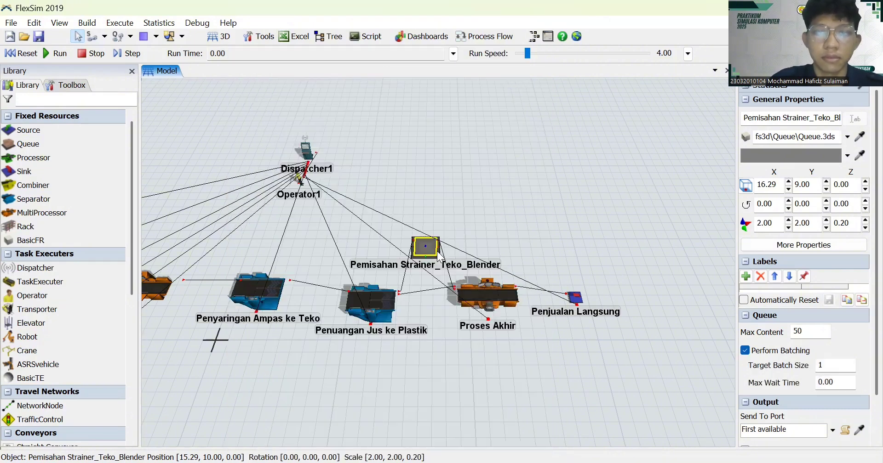
Open the properties of Proses Akhir, and switch to ExpertFit to close the Penuangan Jus ke Plastik analysis.
left_click(488, 302)
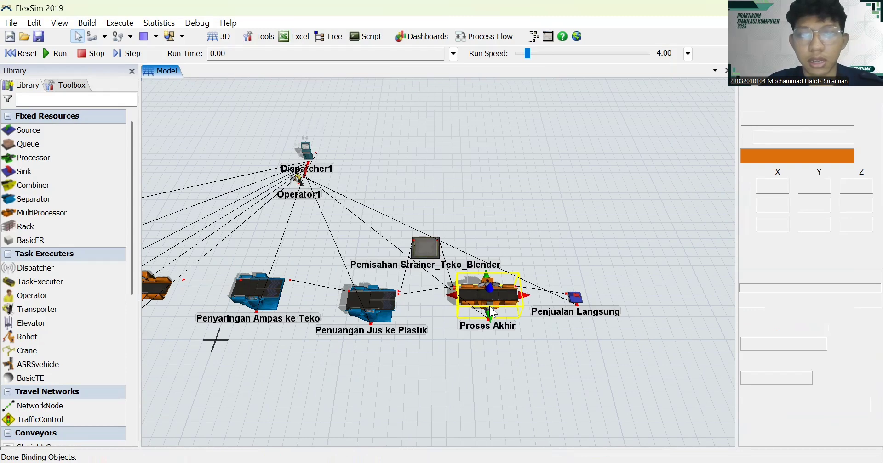
double_click(489, 306)
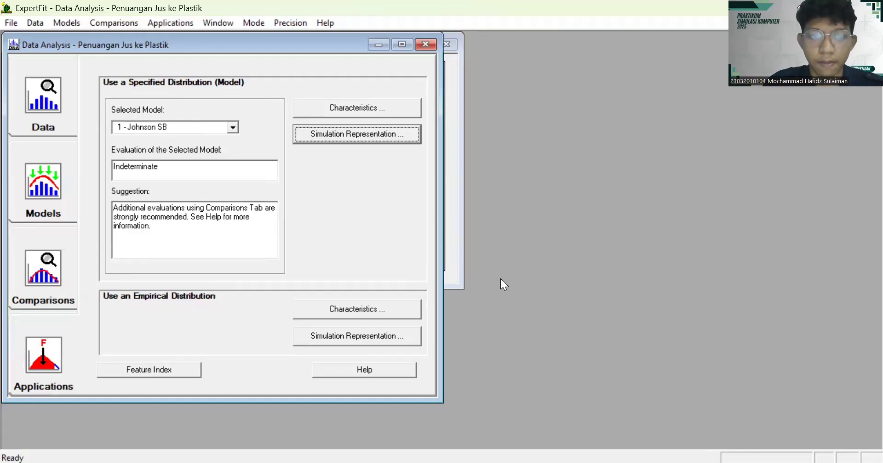
left_click(425, 44)
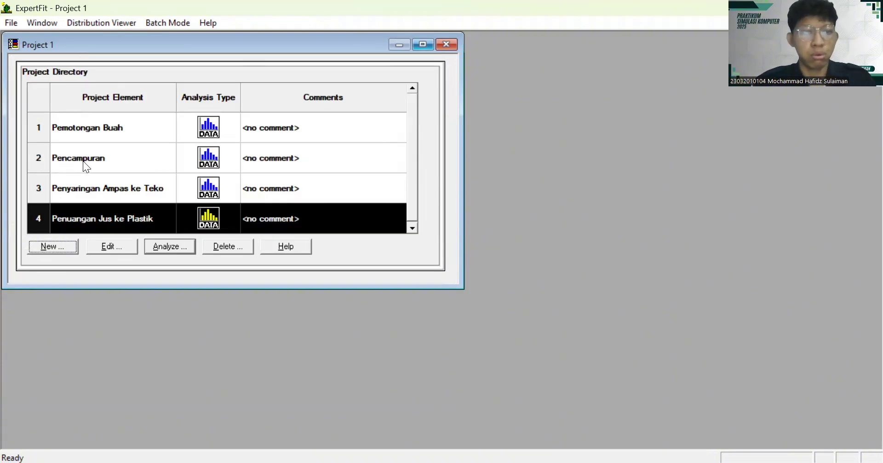
Create a project element named Penuangan Es Batu ke Plastik for fitting distributions to data.
left_click(69, 247)
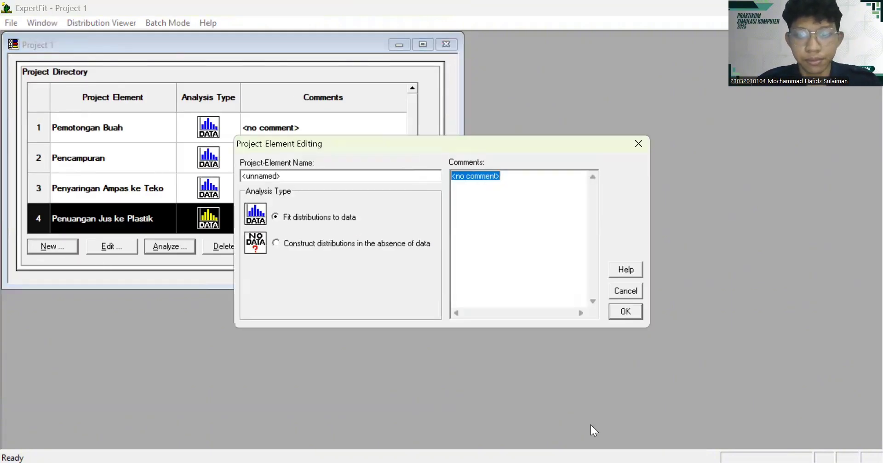
key("alt+Tab")
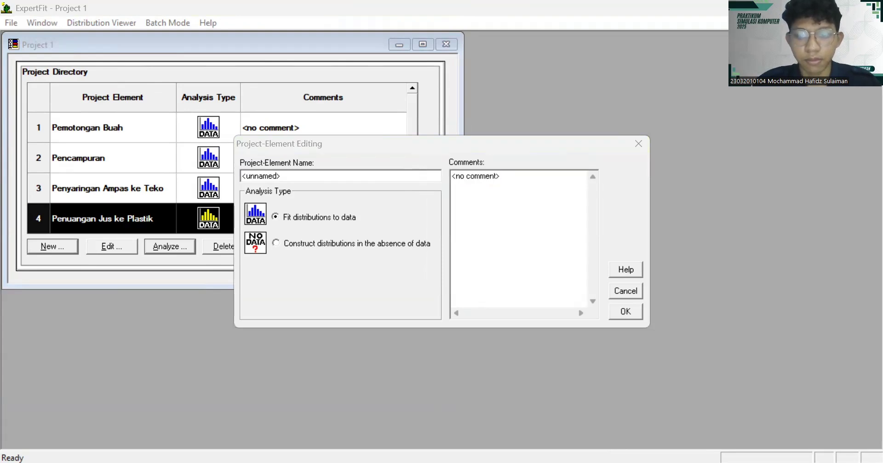
key("alt+Tab")
left_click(407, 175)
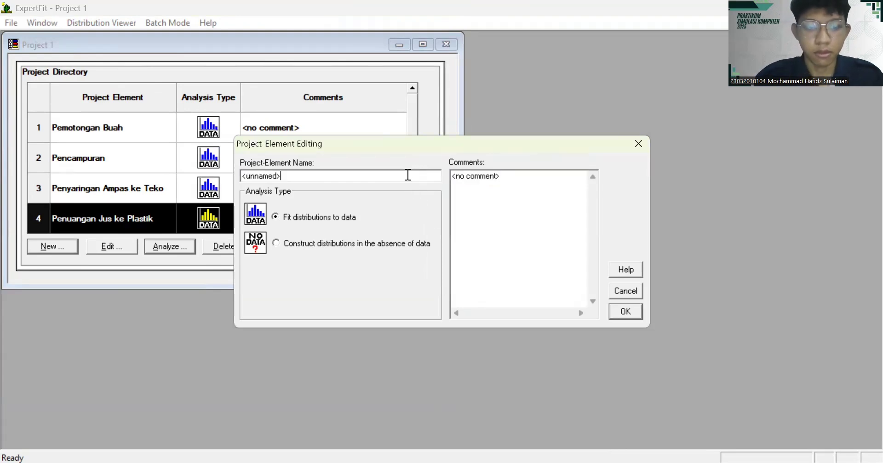
type("Penuan")
key("BackSpace")
key("BackSpace")
key("BackSpace")
key("BackSpace")
key("BackSpace")
key("BackSpace")
key("BackSpace")
key("BackSpace")
key("BackSpace")
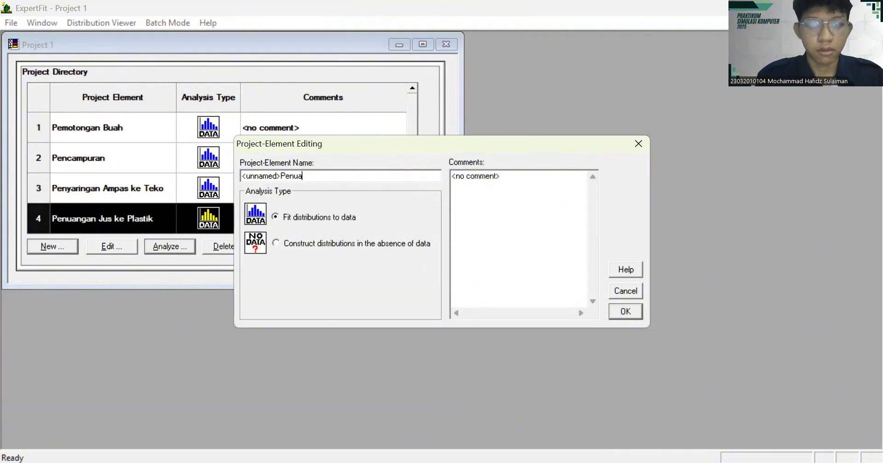
key("BackSpace")
key("BackSpace")
key("BackSpace")
key("BackSpace")
key("BackSpace")
key("BackSpace")
type("Penu")
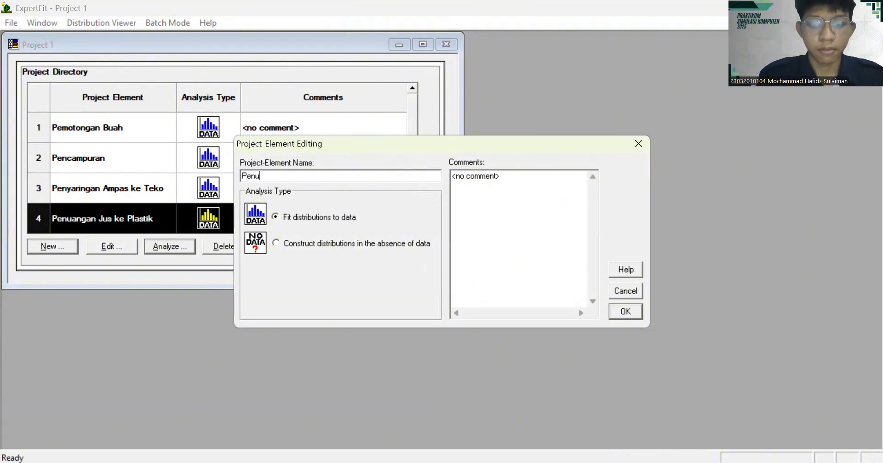
type("angan Es Bat")
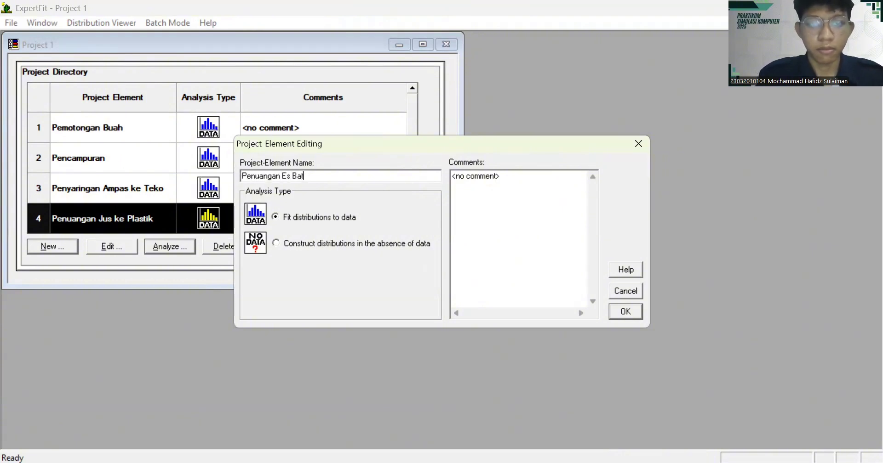
type("u ke Plas")
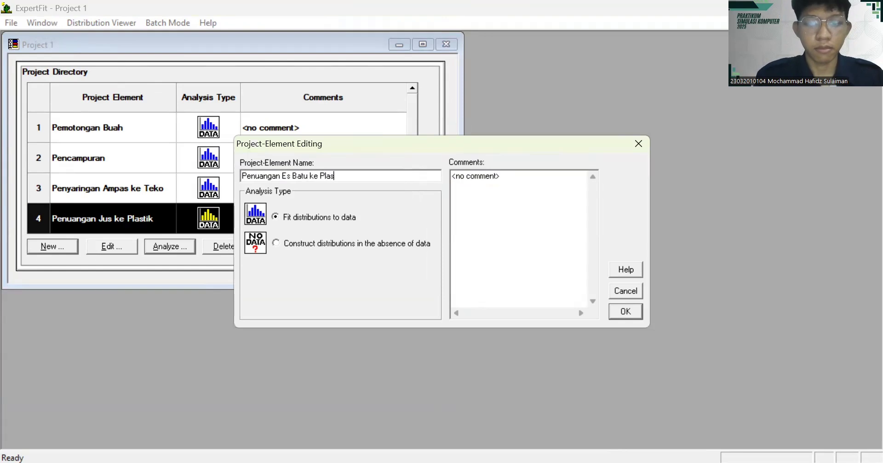
type("tik")
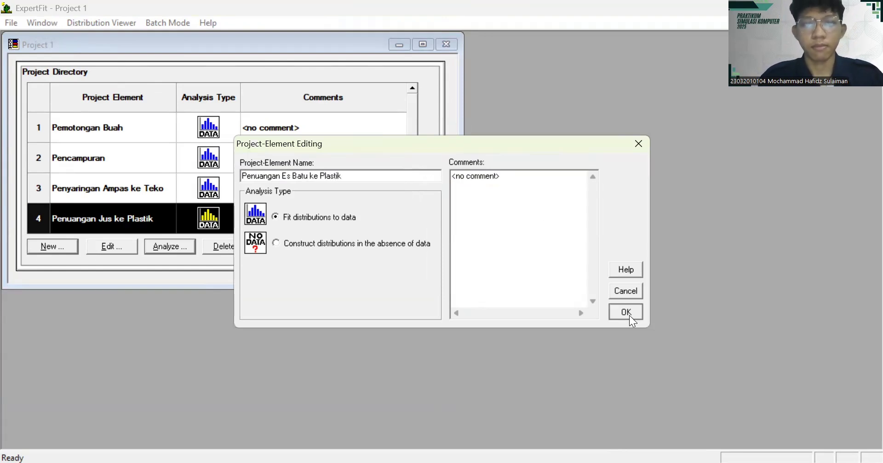
key("Return")
Open the Penuangan Es Batu ke Plastik analysis and paste its ten observations from the clipboard, treating the data as real valued.
left_click(186, 252)
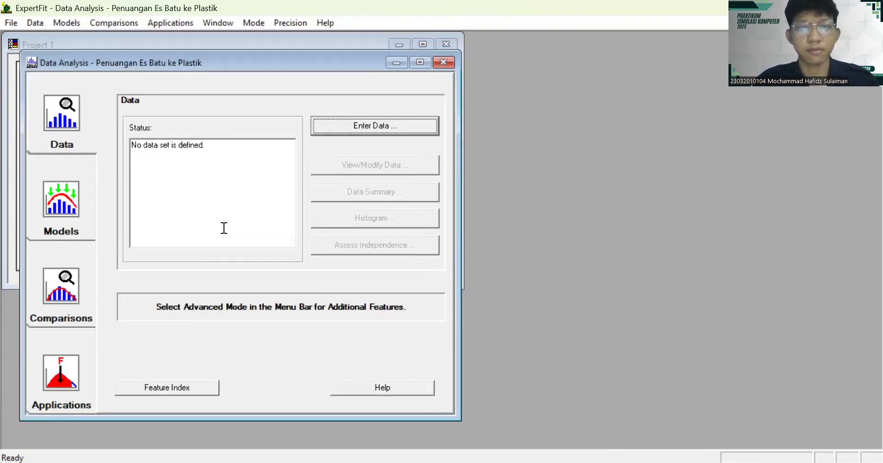
left_click(406, 127)
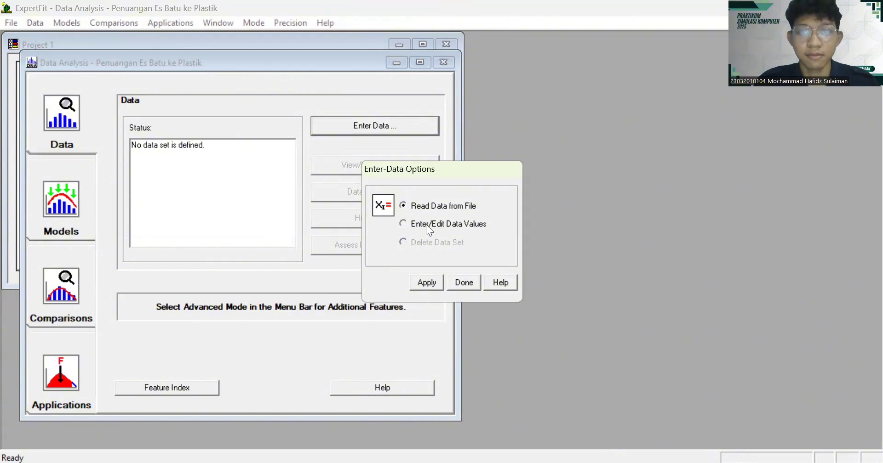
left_click(427, 225)
left_click(427, 282)
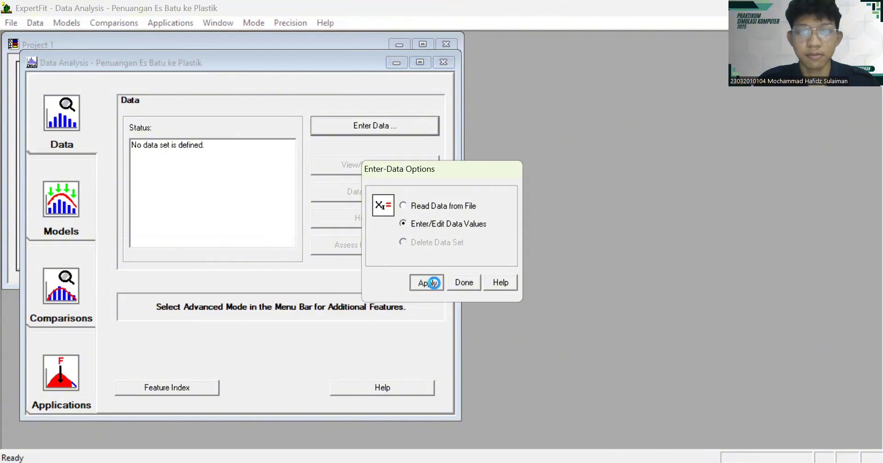
left_click(526, 317)
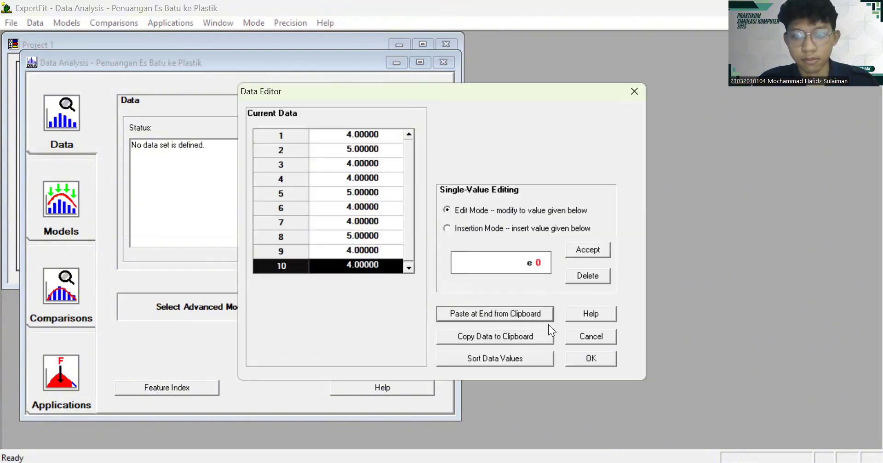
left_click(590, 359)
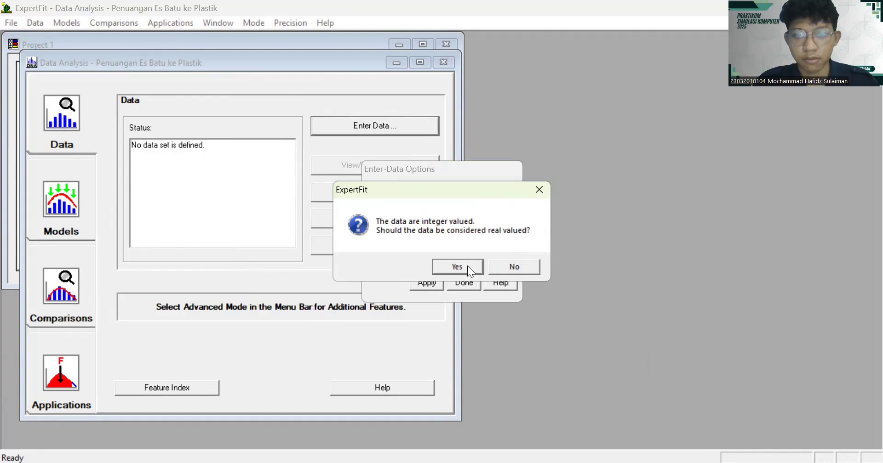
left_click(467, 266)
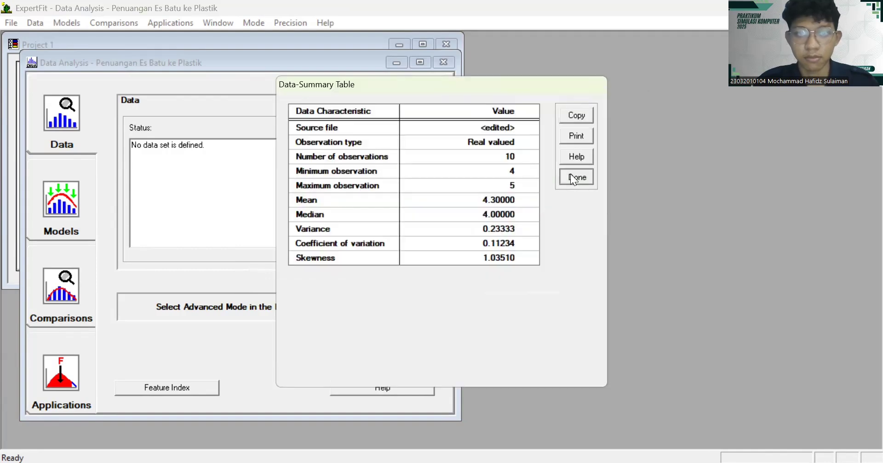
Run automated model fitting on the Penuangan Es Batu ke Plastik data.
left_click(74, 214)
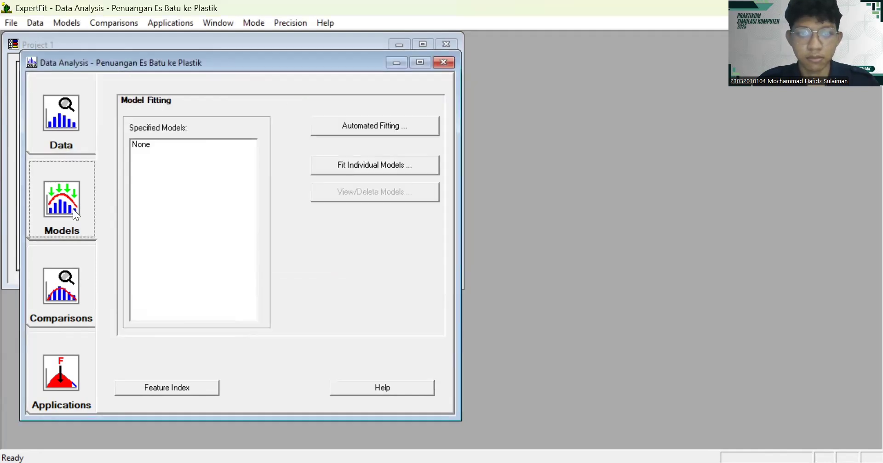
left_click(357, 136)
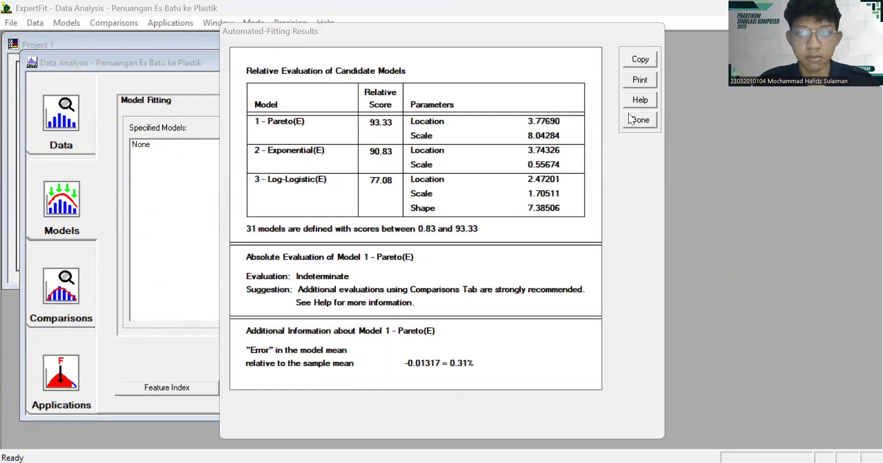
Request the Flexsim representation of the 1 - Pareto(E) model for Penuangan Es Batu ke Plastik.
left_click(76, 361)
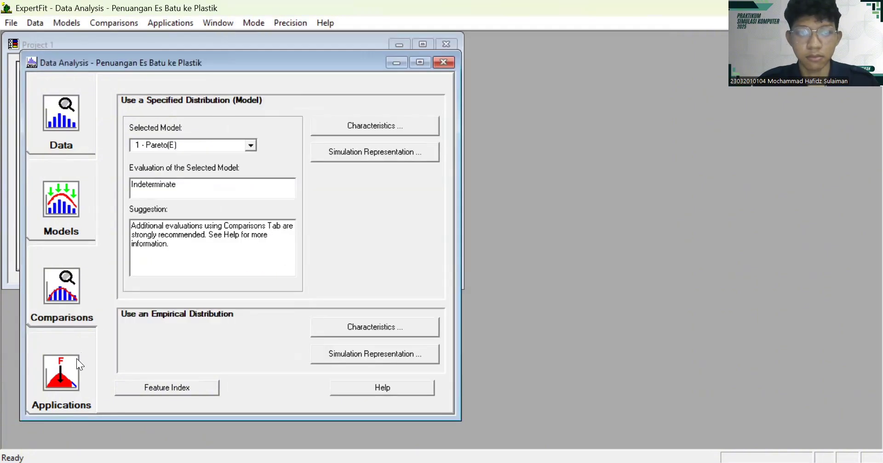
left_click(393, 154)
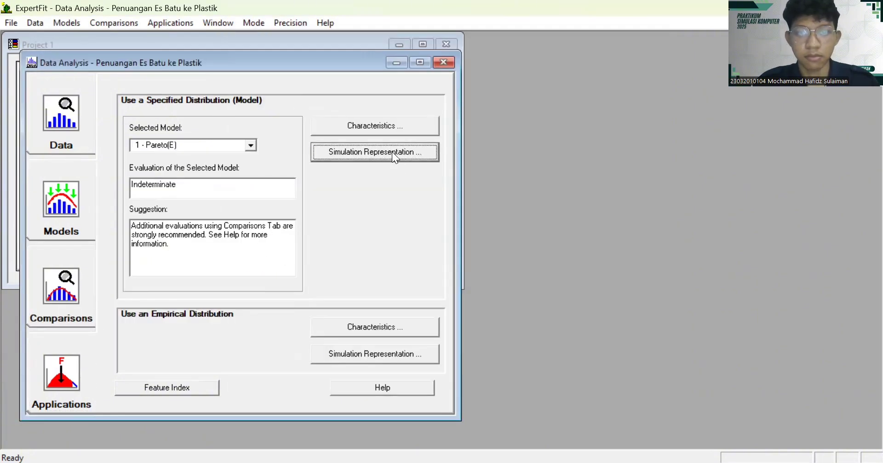
left_click(408, 250)
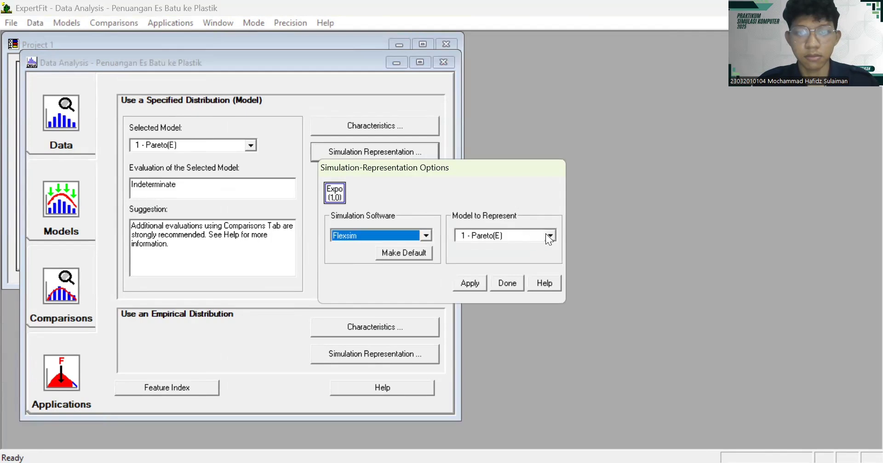
left_click(466, 287)
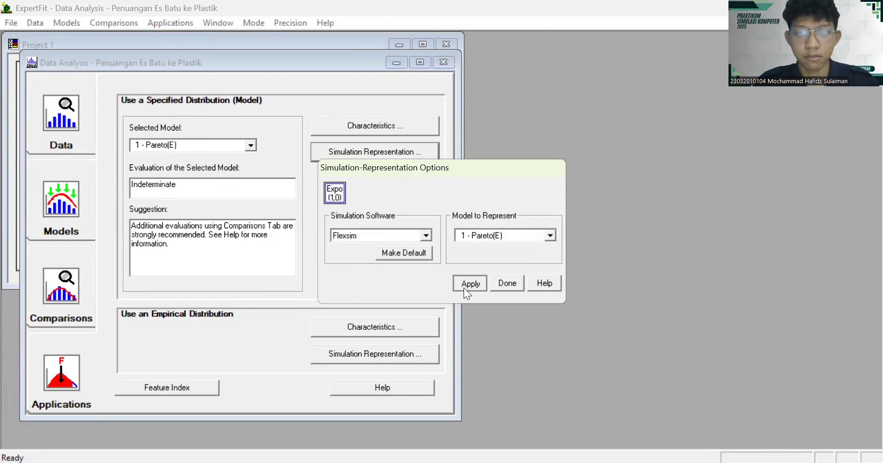
left_click(539, 268)
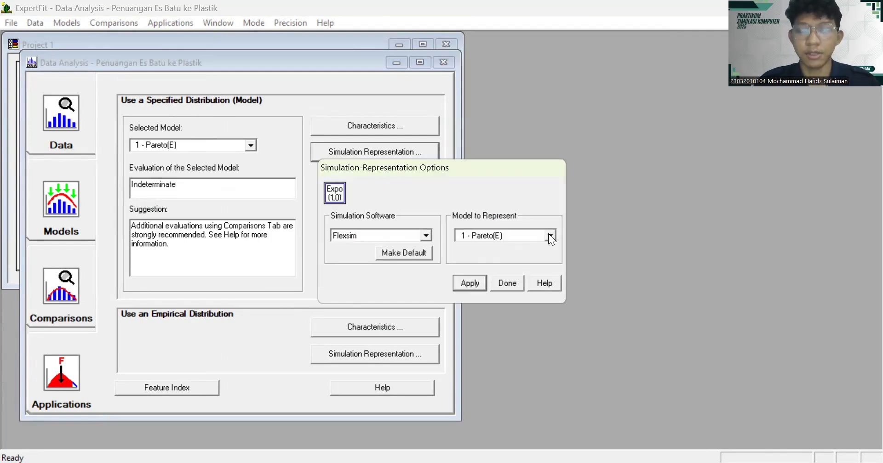
Generate the Flexsim representation of the 2 - Exponential(E) model for Penuangan Es Batu ke Plastik and copy its code expression.
left_click(550, 236)
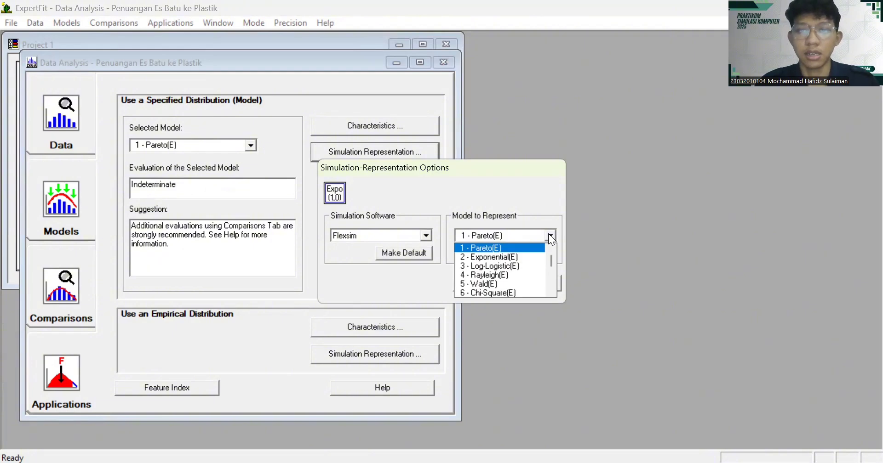
left_click(507, 260)
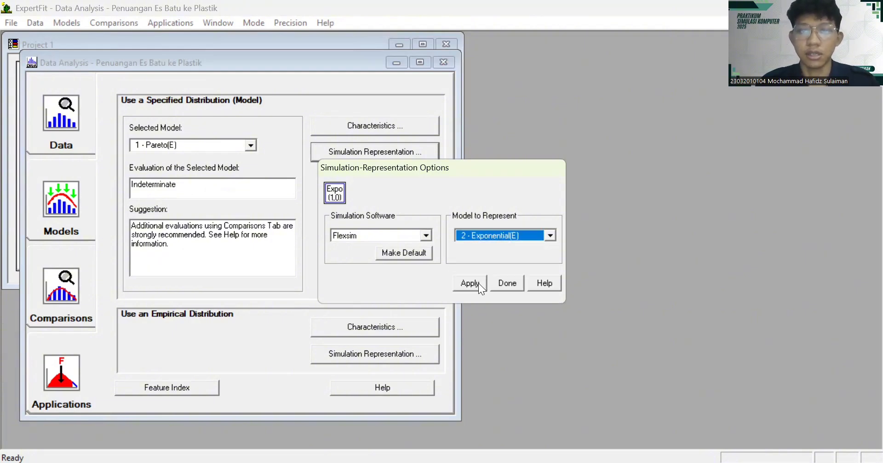
left_click(477, 285)
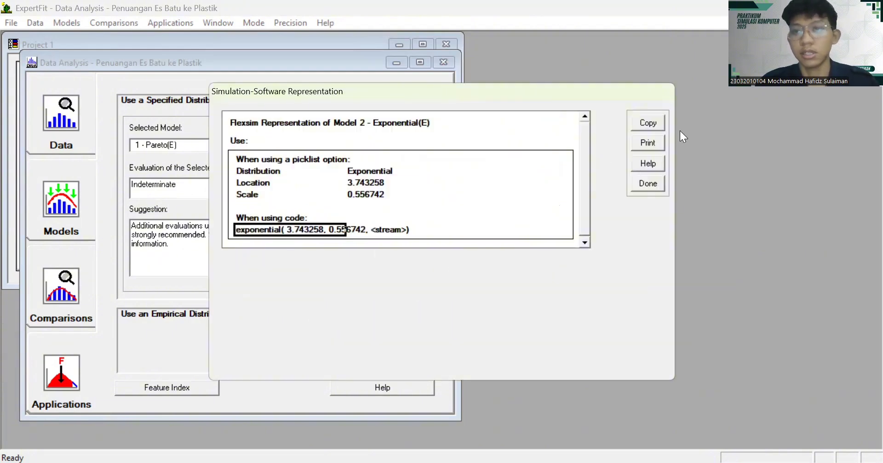
left_click(644, 127)
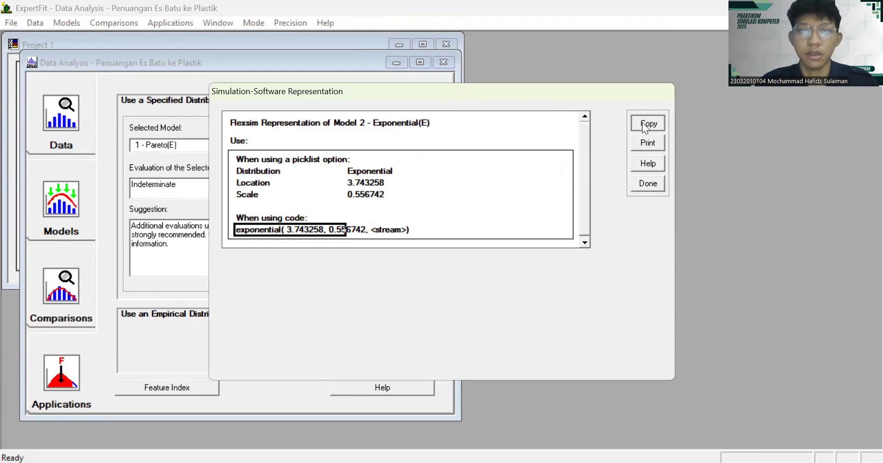
left_click(508, 254)
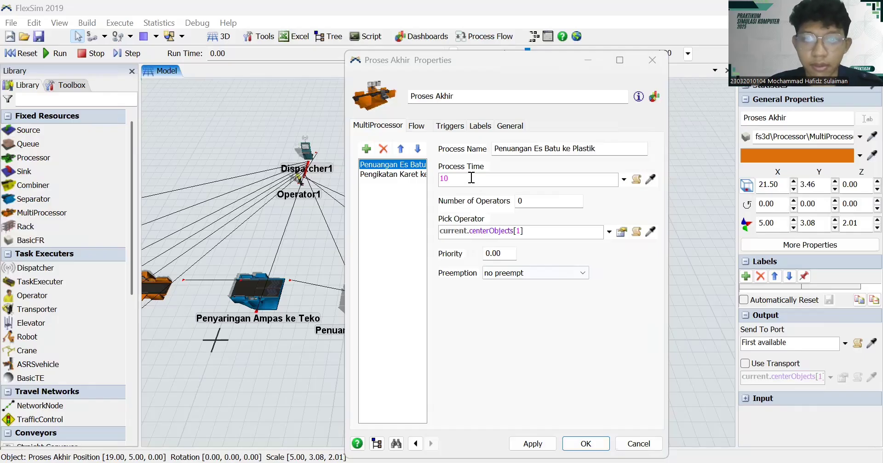
In FlexSim, set the Penuangan Es Batu ke Plastik process time to exponential( 3.743258, 0.556742, getstream(current)), and select the Pengikatan Karet ke Plastik process.
left_click(471, 179)
key("BackSpace")
key("BackSpace")
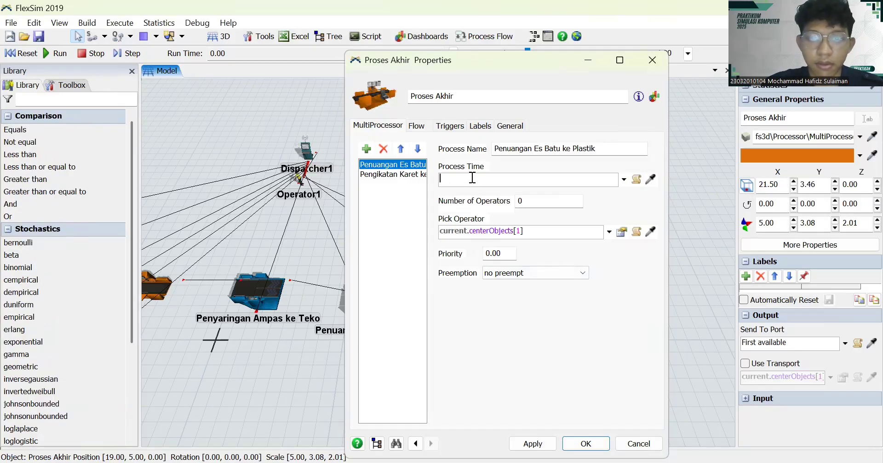
key("ctrl+v")
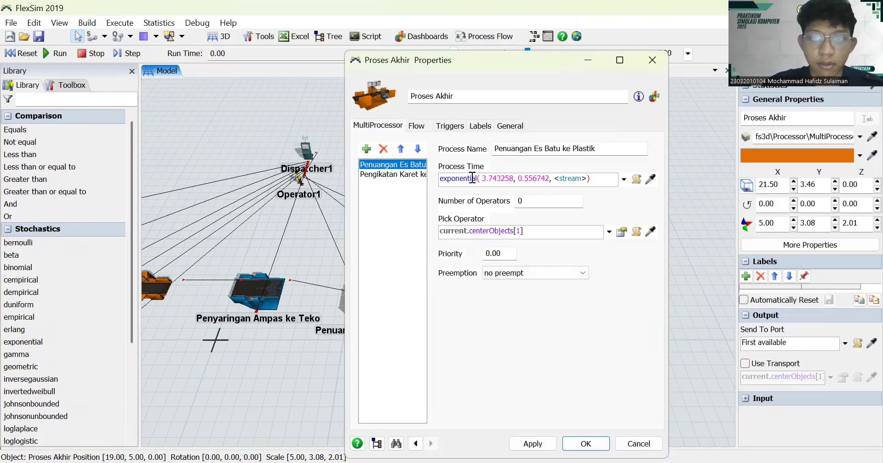
left_click(560, 180)
key("BackSpace")
type("get")
left_click(592, 180)
key("BackSpace")
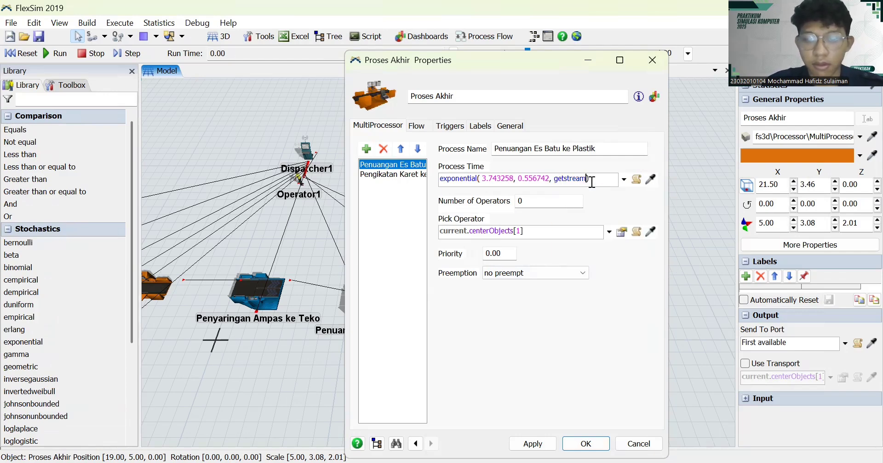
type("(cur")
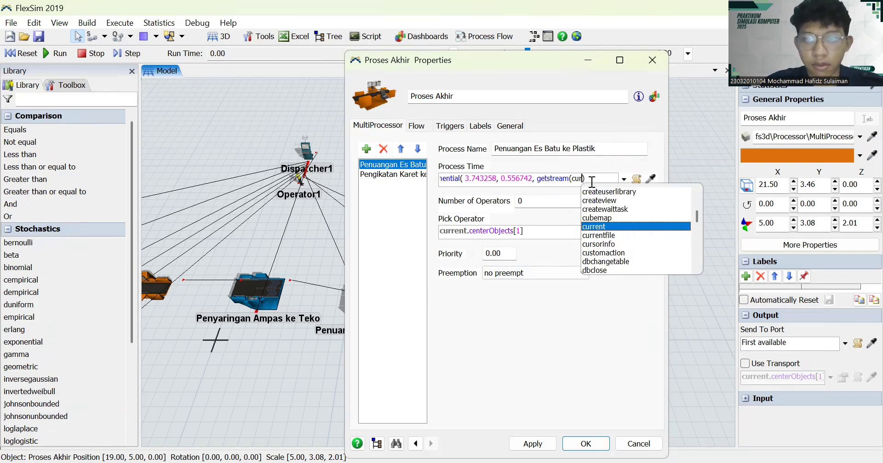
type("rent)")
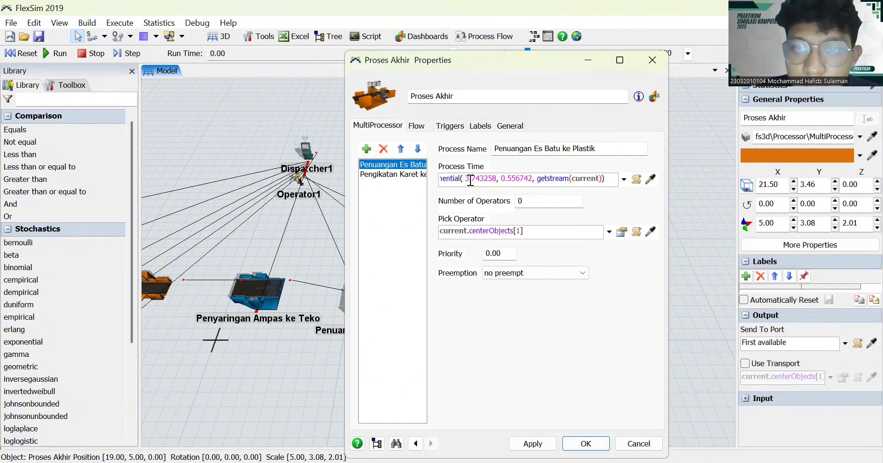
left_click(408, 174)
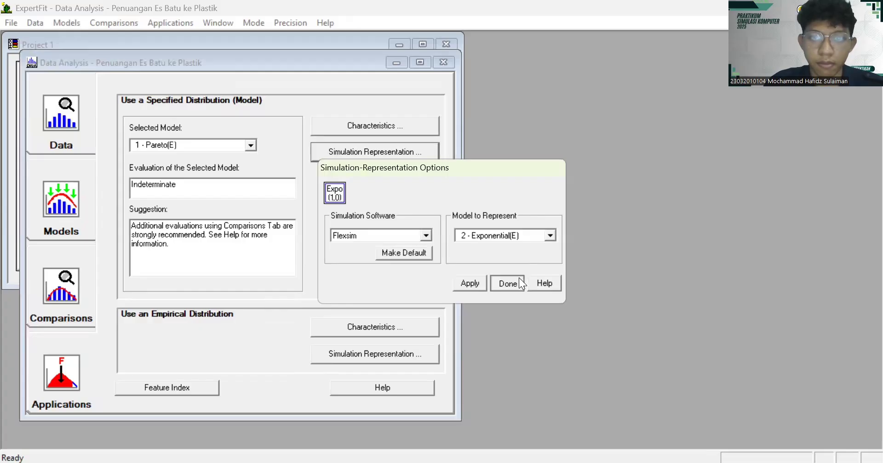
In ExpertFit, leave the Penuangan Es Batu ke Plastik analysis and create a project element named Pengikatan Karet ke Plastik for fitting distributions to data.
left_click(508, 284)
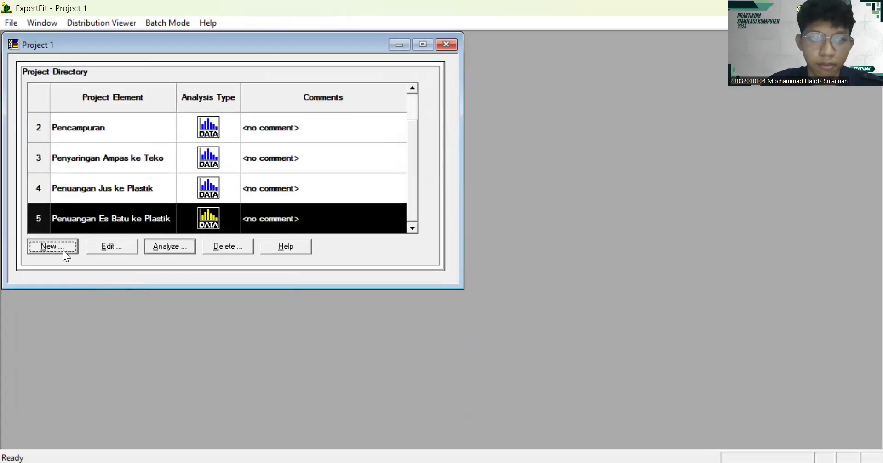
left_click(62, 248)
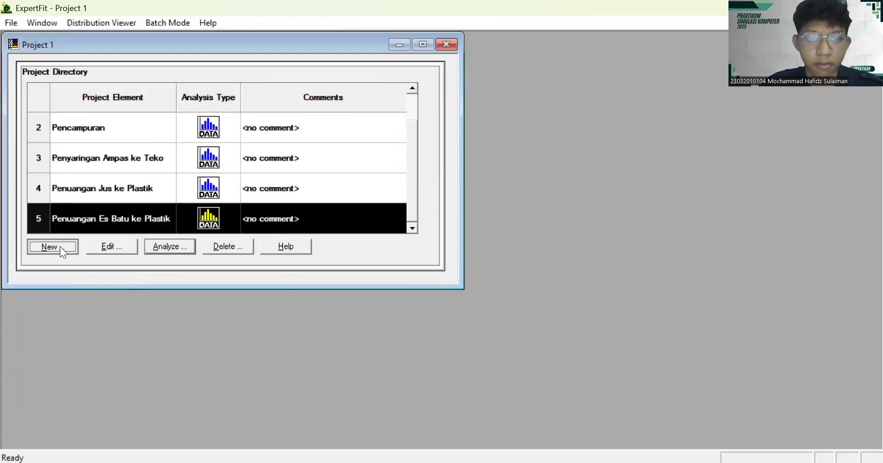
left_click(370, 179)
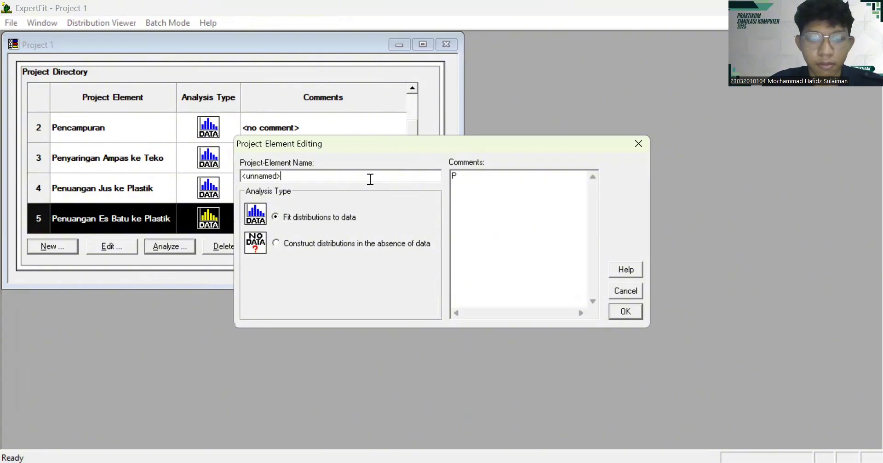
left_click(506, 174)
key("BackSpace")
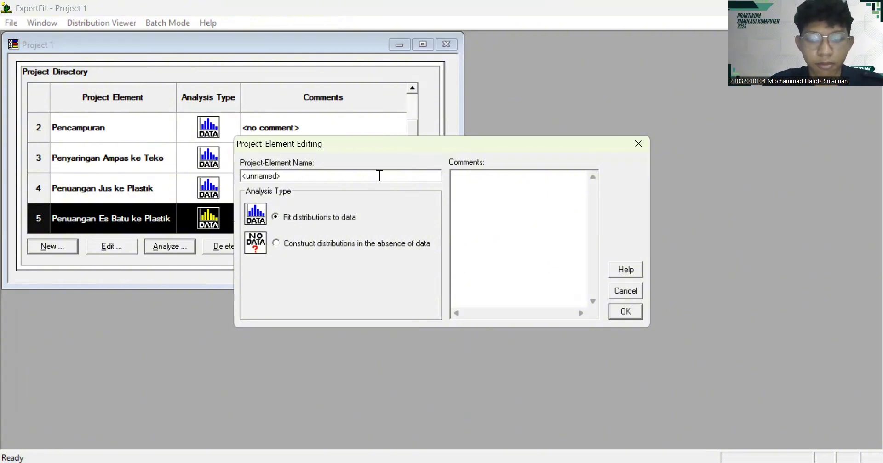
type("Pe")
key("BackSpace")
key("BackSpace")
key("BackSpace")
key("BackSpace")
key("BackSpace")
key("BackSpace")
key("BackSpace")
key("BackSpace")
key("BackSpace")
key("BackSpace")
key("BackSpace")
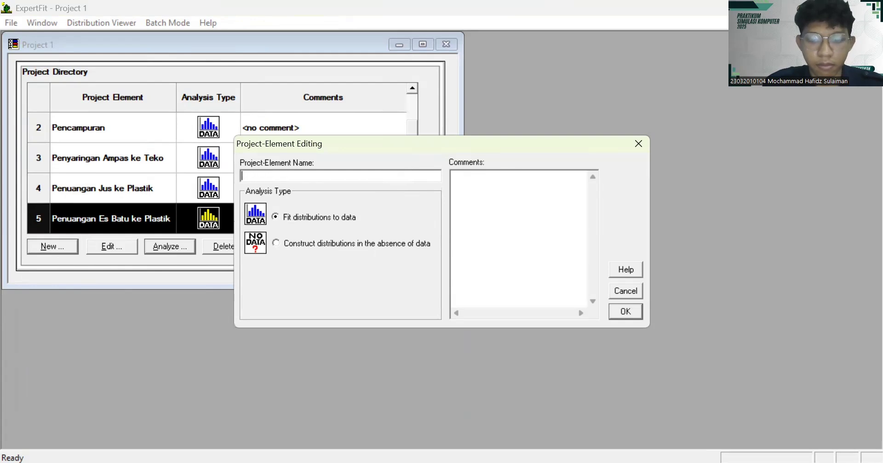
type("Pengi")
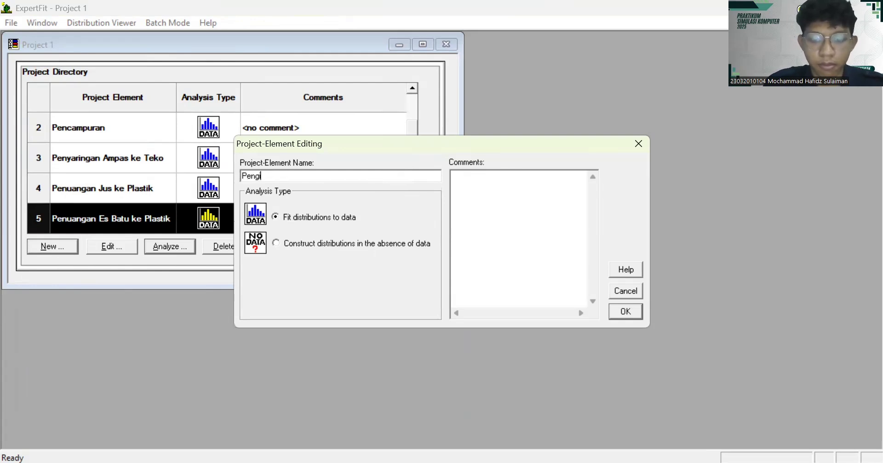
type("katan Karet ke")
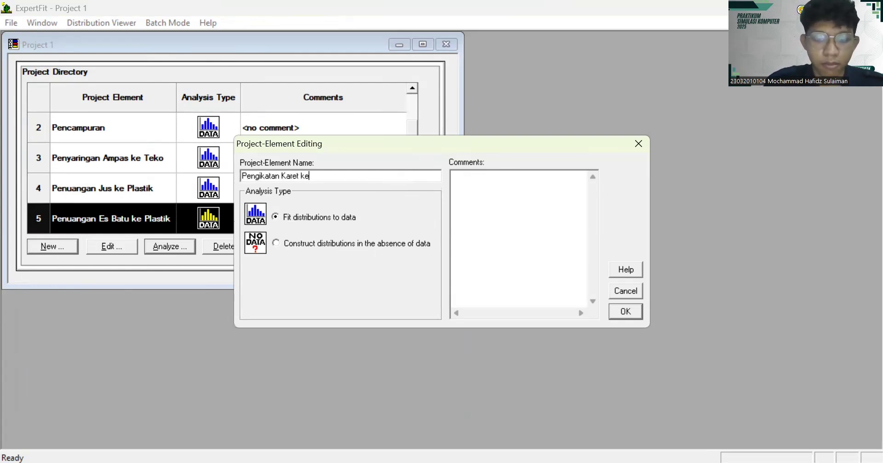
type(" Plastik")
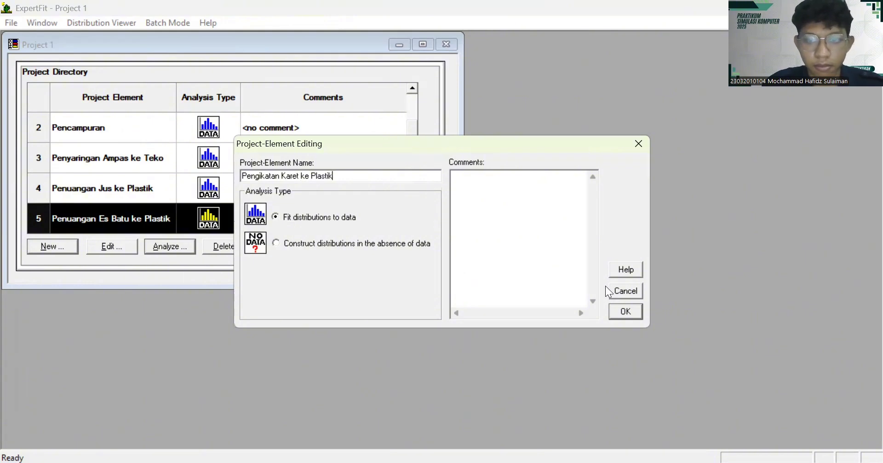
Open the Pengikatan Karet ke Plastik analysis and paste its ten observations from the clipboard, treating the data as real valued.
left_click(180, 247)
left_click(378, 150)
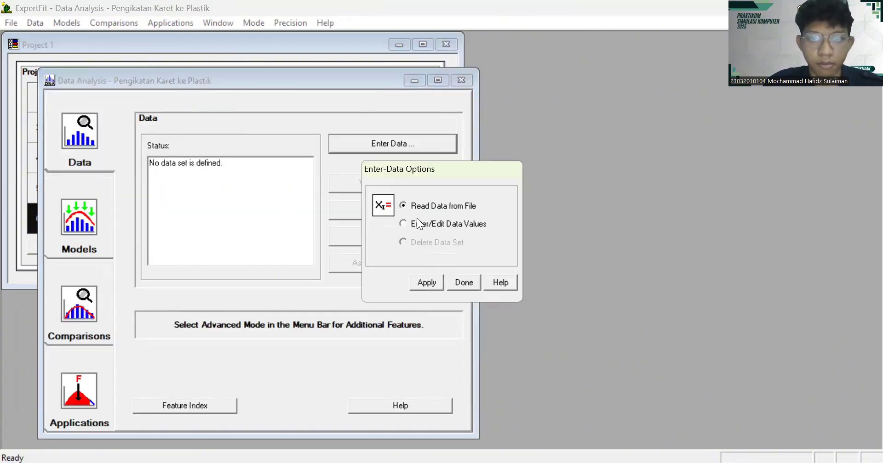
left_click(420, 224)
left_click(428, 283)
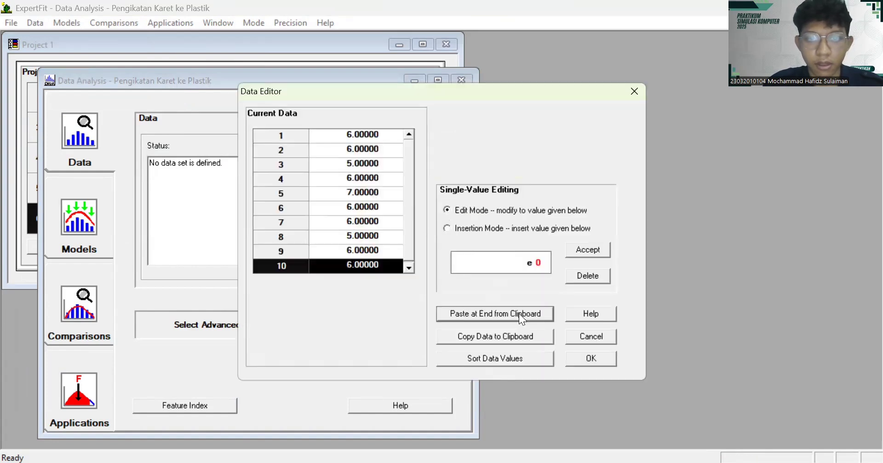
left_click(584, 361)
left_click(478, 266)
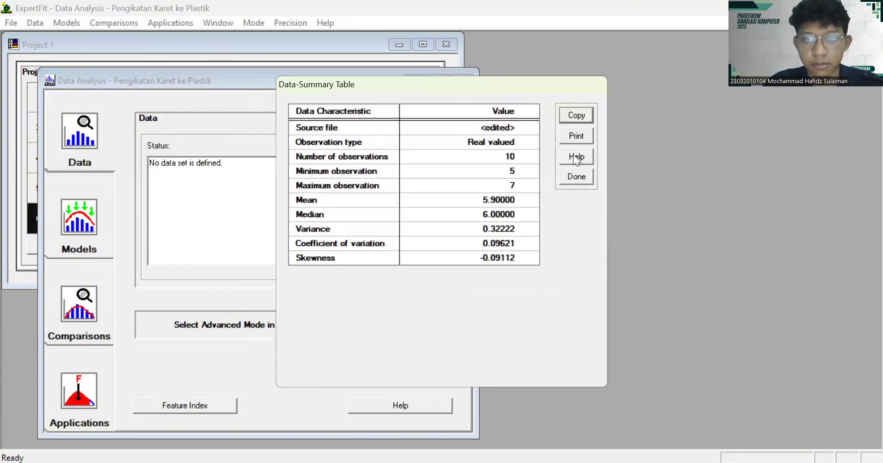
left_click(576, 181)
Run automated model fitting on the Pengikatan Karet ke Plastik data and copy the Flexsim code expression of the 1 - Erlang model.
left_click(83, 232)
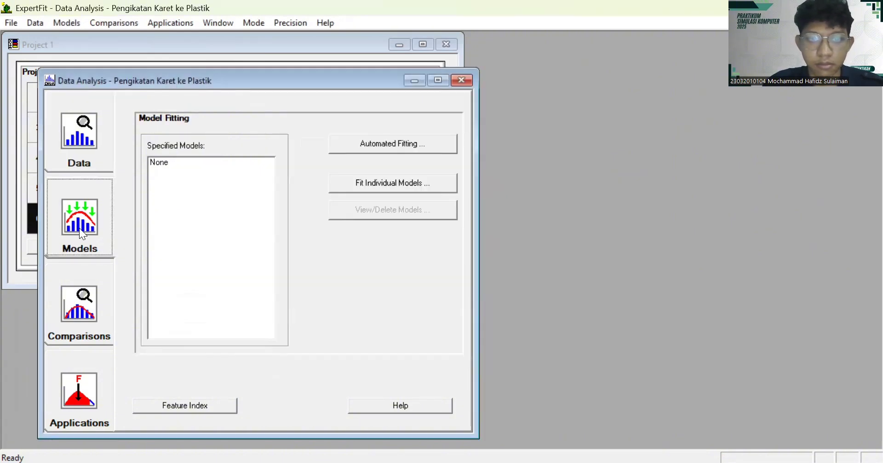
left_click(388, 146)
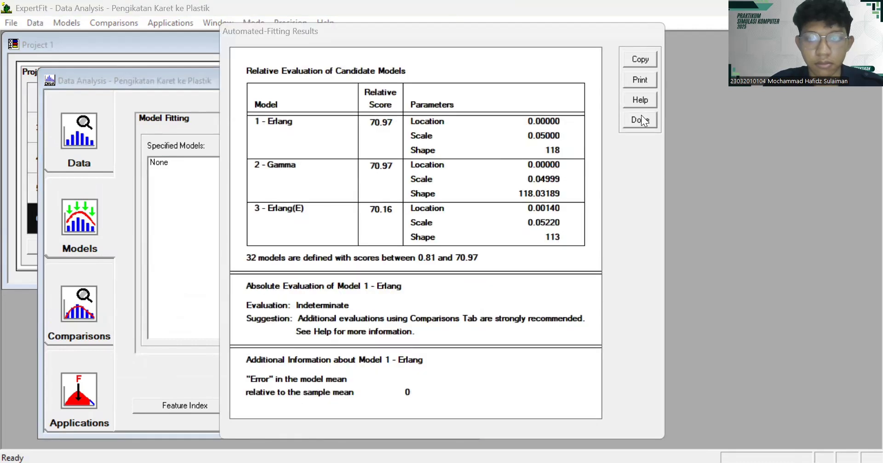
left_click(79, 419)
left_click(365, 174)
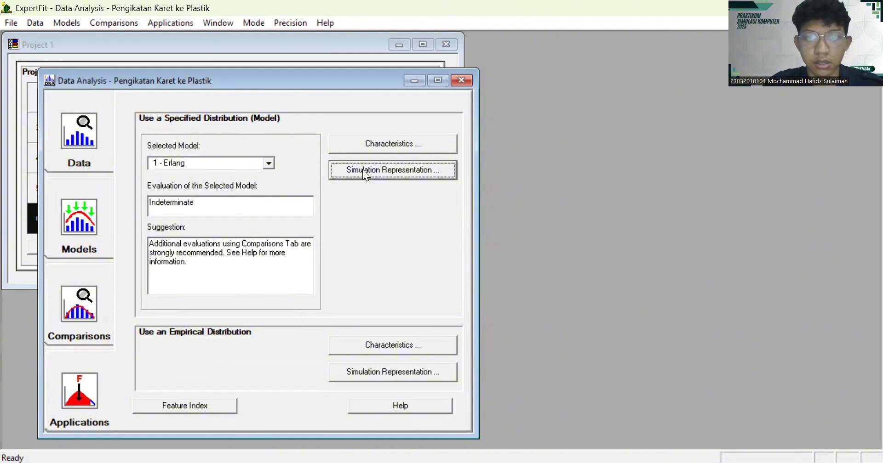
left_click(412, 236)
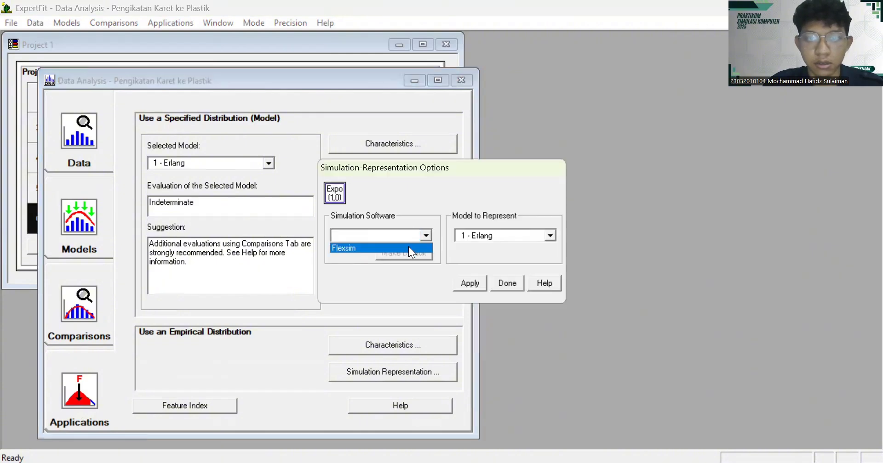
left_click(473, 281)
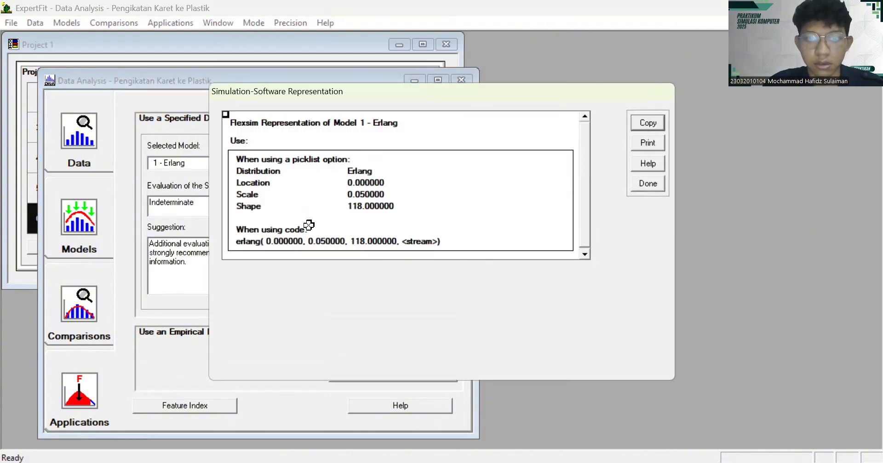
left_click(295, 238)
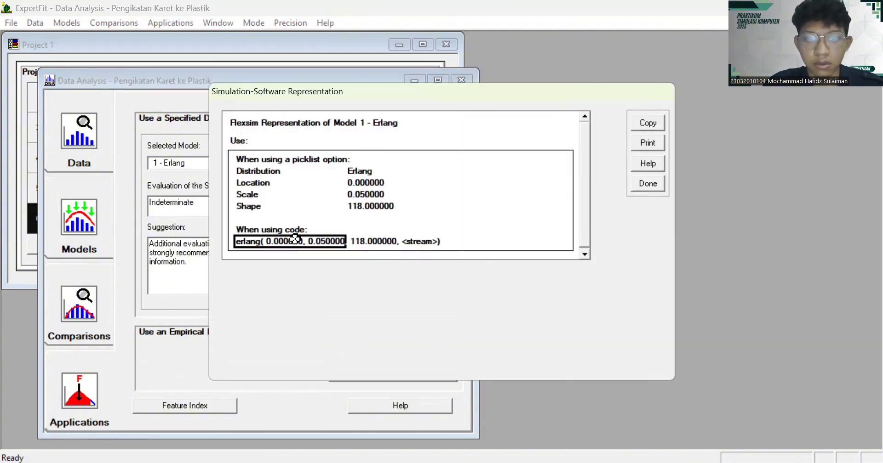
left_click(653, 122)
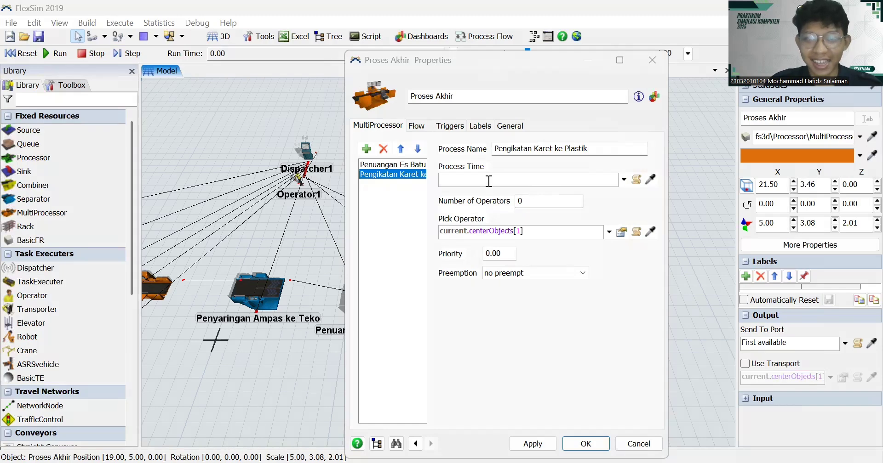
In FlexSim, set the Pengikatan Karet ke Plastik process time to erlang( 0.000000, 0.050000, 118.000000, getstream(current)) and enable transport for Proses Akhir's output.
left_click(489, 181)
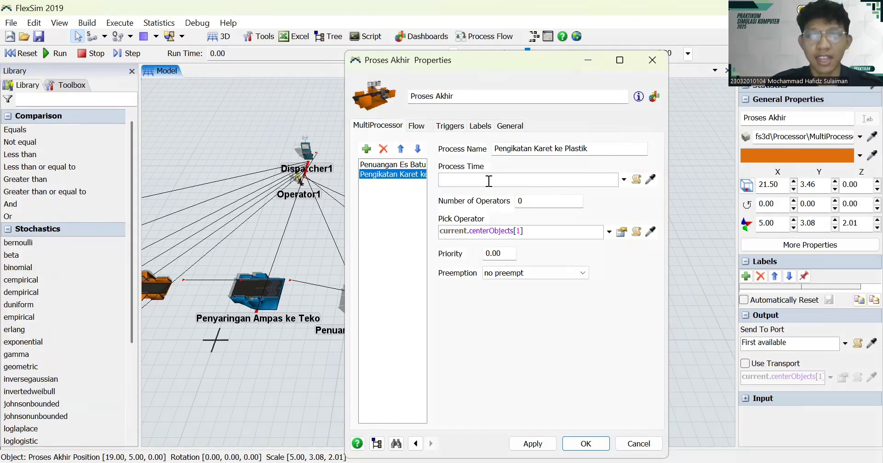
key("ctrl+v")
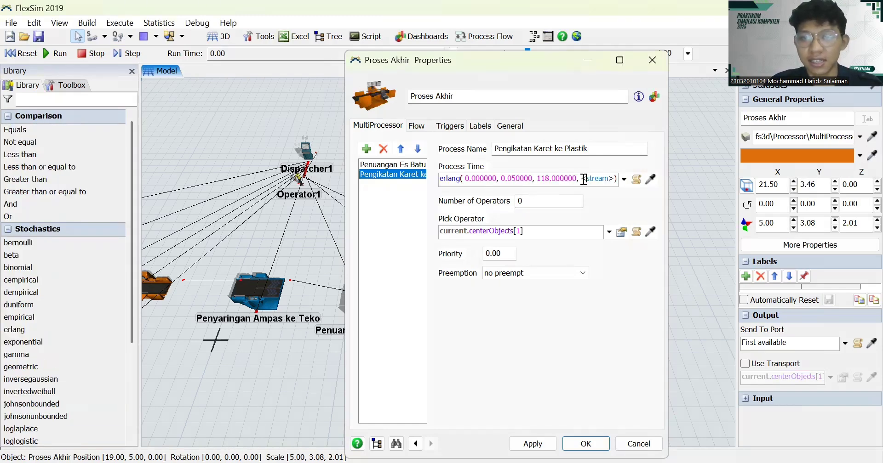
double_click(583, 179)
type("getstream")
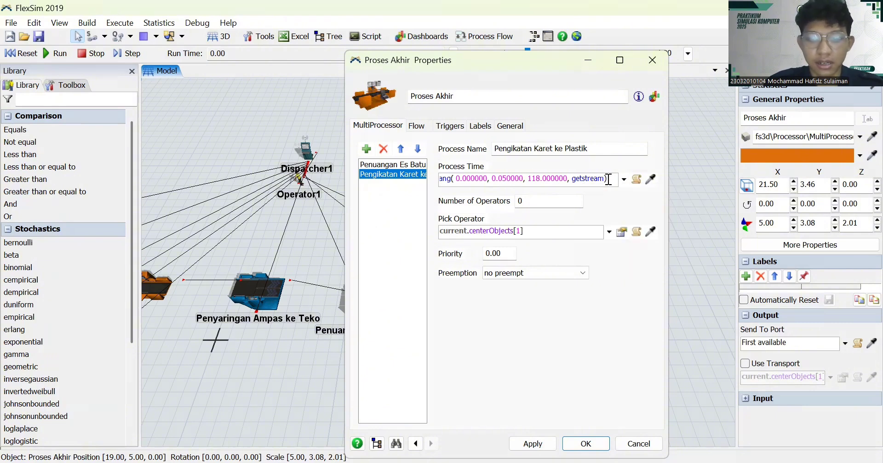
type("(current")
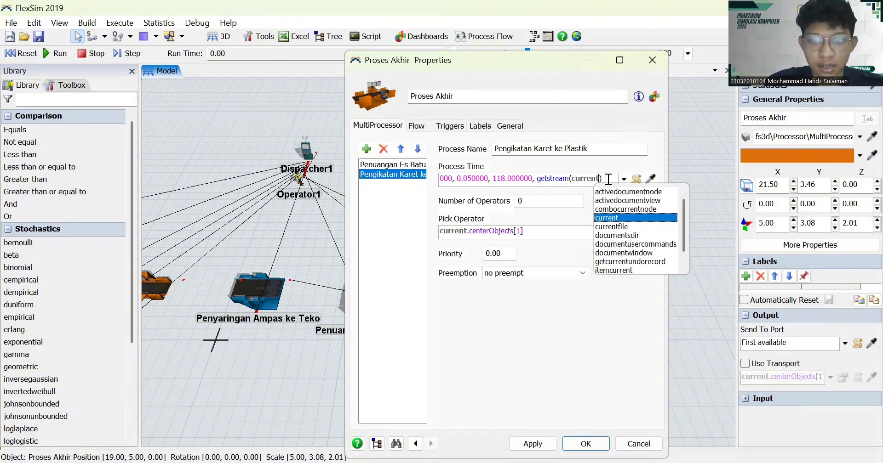
type(")")
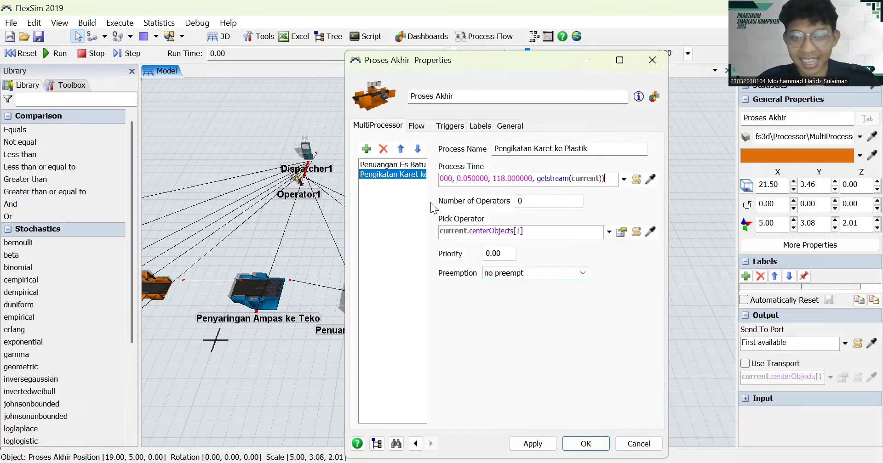
left_click(417, 127)
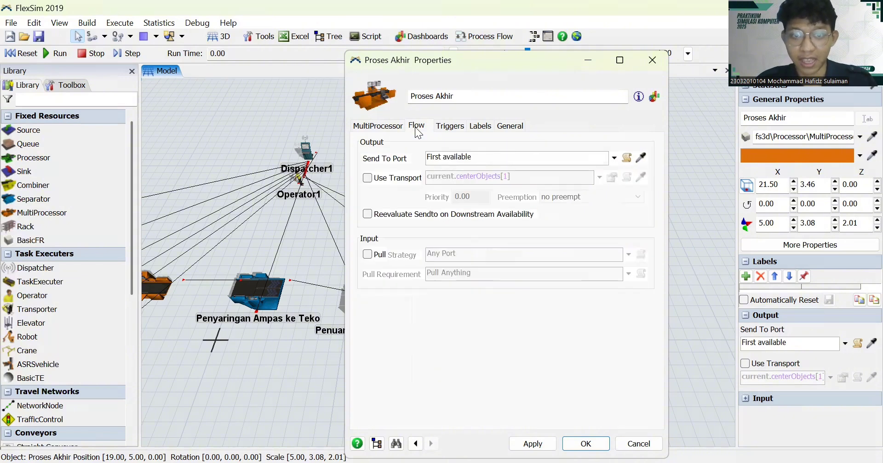
left_click(367, 178)
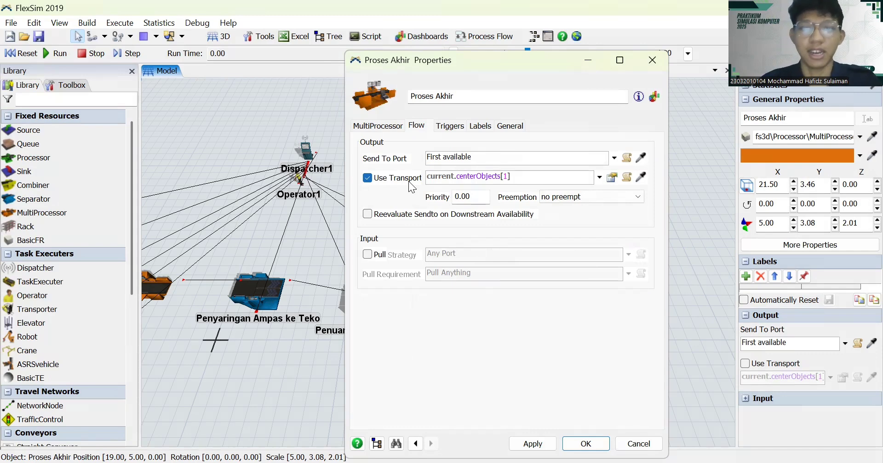
Add an On Process Finish trigger to Proses Akhir that sets the item label "Check", and apply the object's properties.
left_click(449, 129)
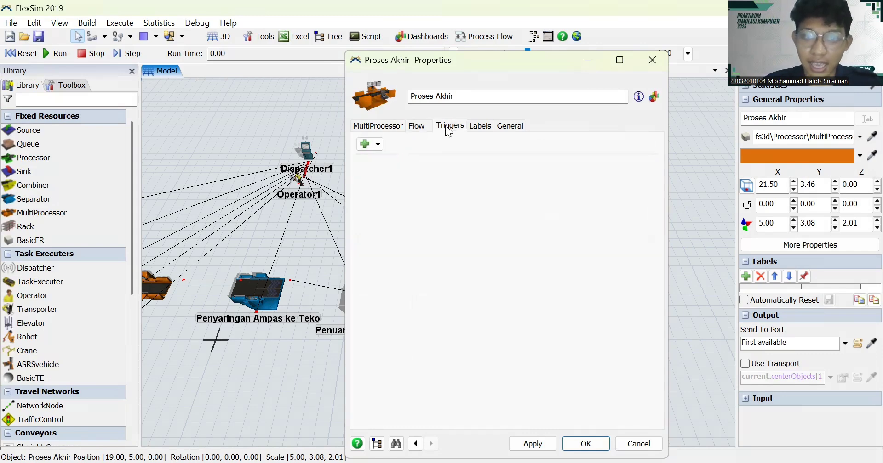
left_click(370, 143)
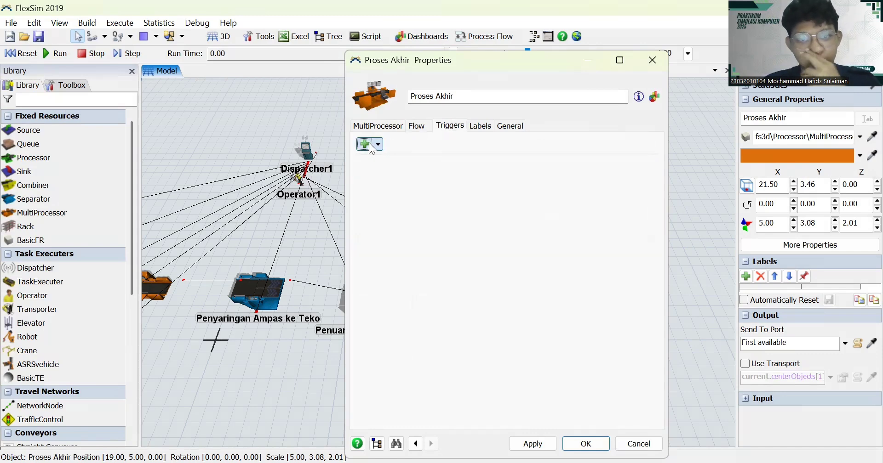
left_click(398, 161)
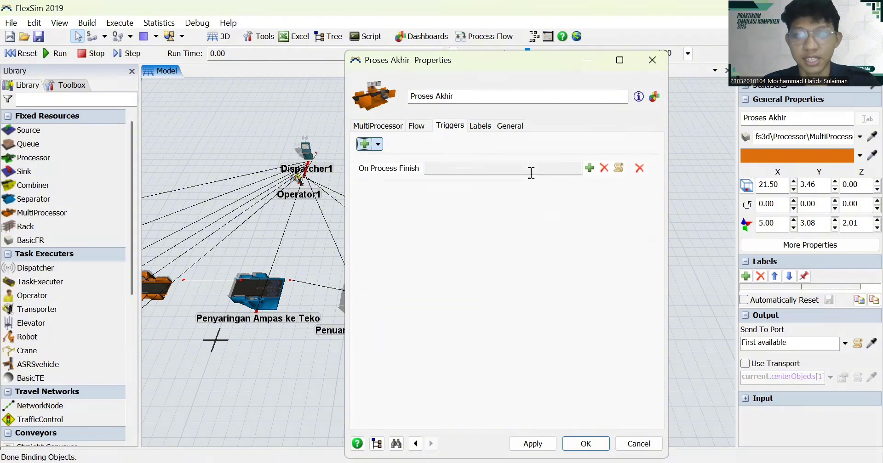
left_click(590, 168)
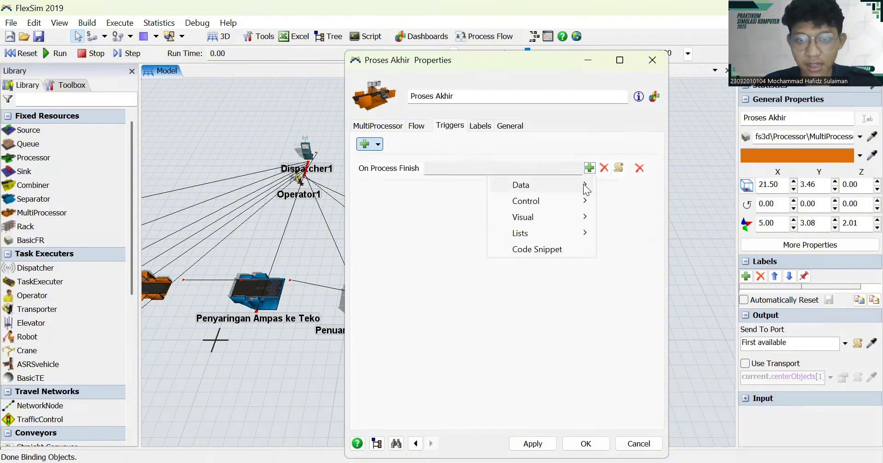
mouse_move(583, 186)
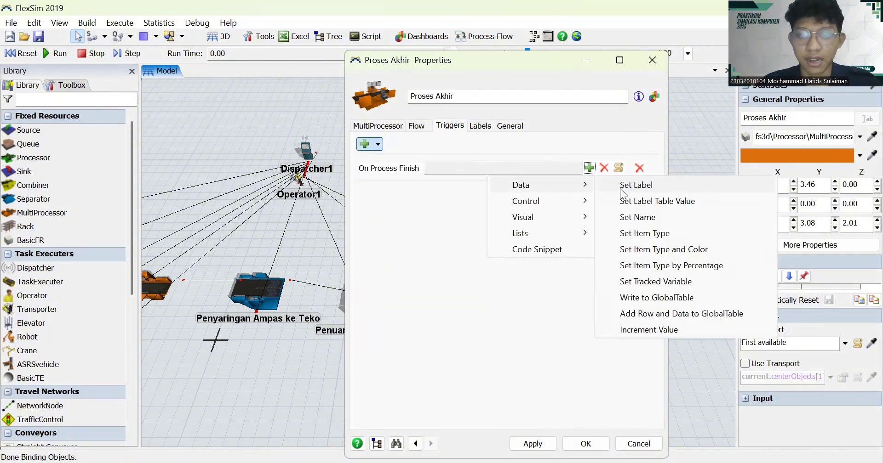
left_click(620, 184)
left_click(516, 217)
key("BackSpace")
key("BackSpace")
key("BackSpace")
key("BackSpace")
key("BackSpace")
key("BackSpace")
key("BackSpace")
key("BackSpace")
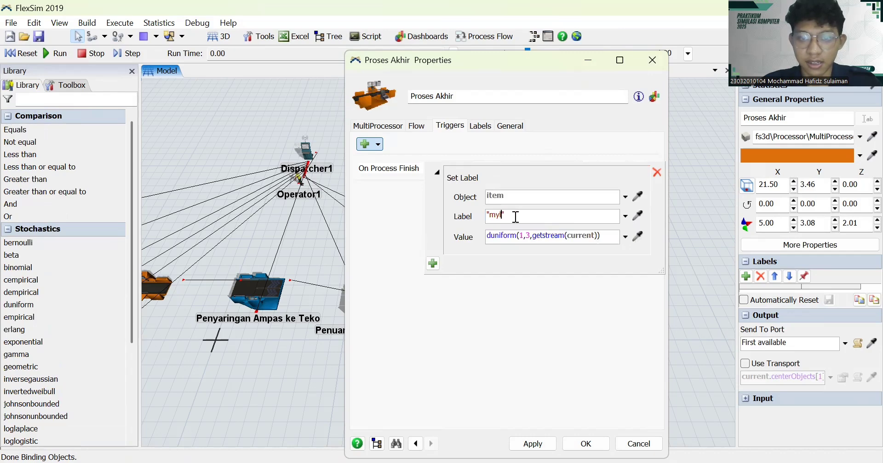
type("Check")
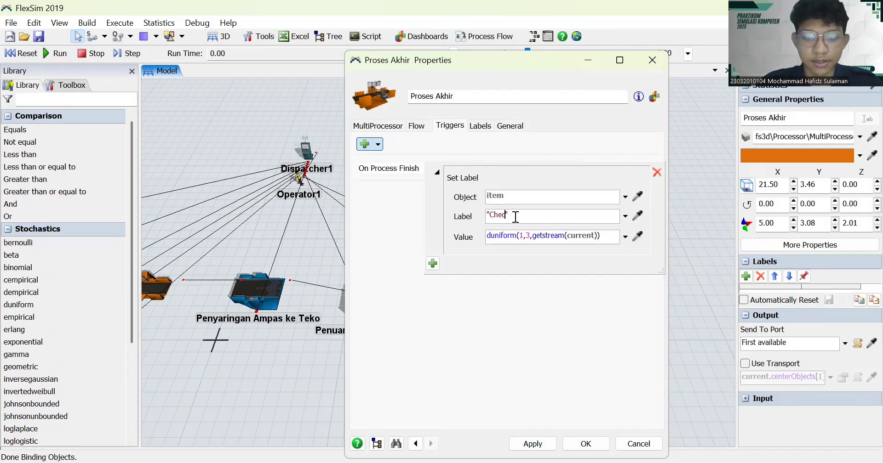
left_click(533, 445)
left_click(378, 126)
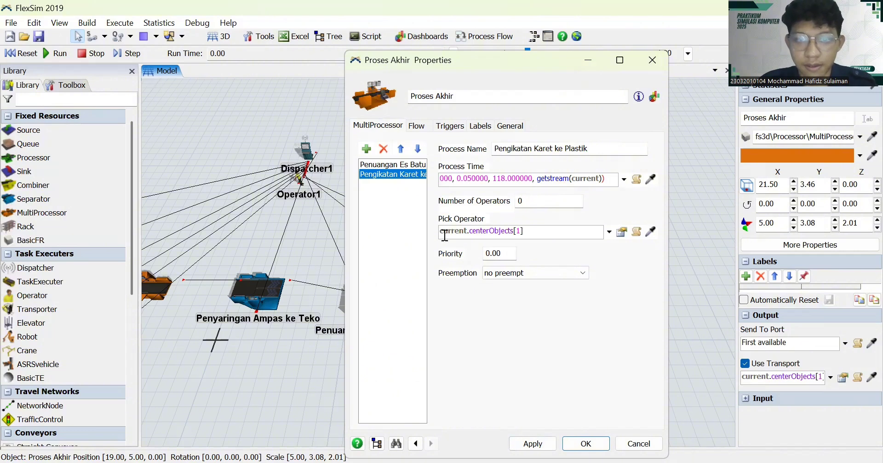
left_click(399, 175)
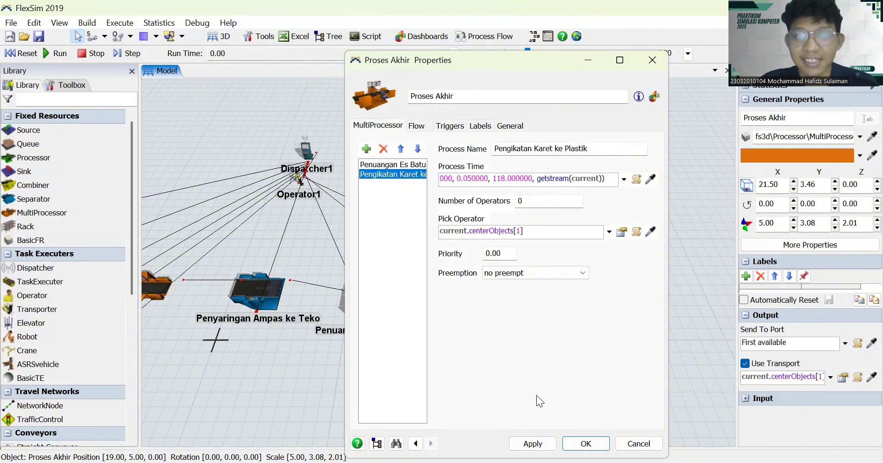
left_click(534, 444)
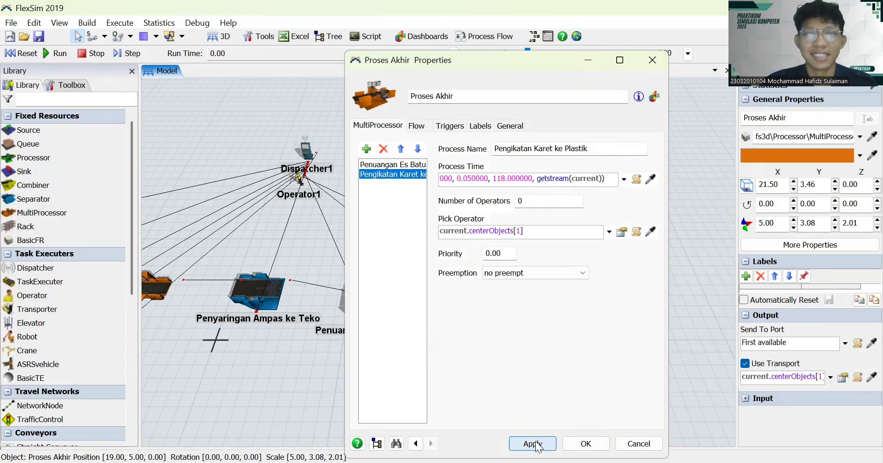
left_click(588, 444)
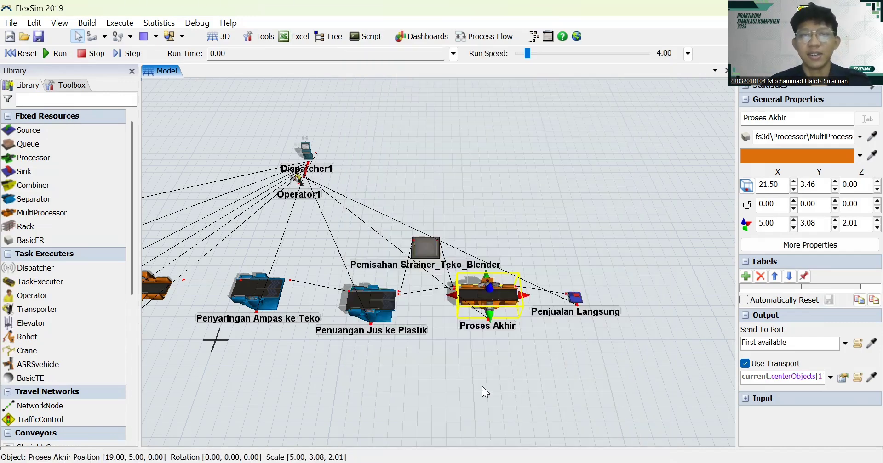
Set Dispatcher1 to pass tasks by Shortest Distance, to the object closest to the destination, and apply the change.
left_click_drag(453, 375, 661, 388)
left_click_drag(520, 131, 509, 225)
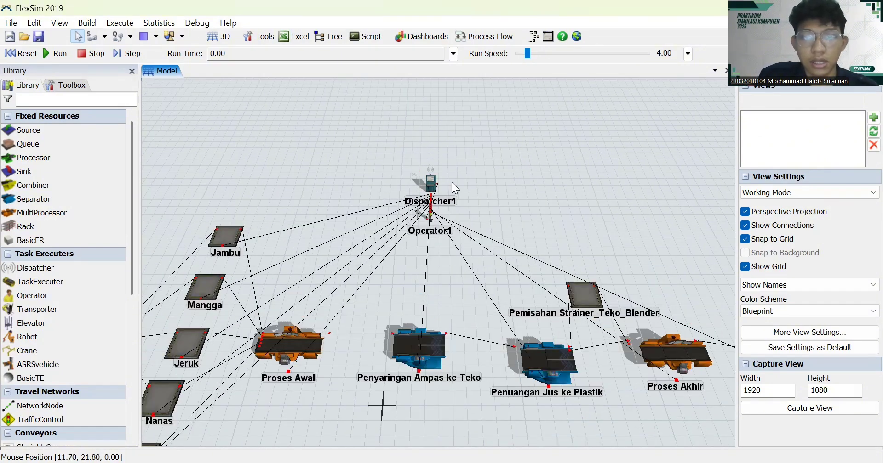
left_click(429, 185)
double_click(429, 184)
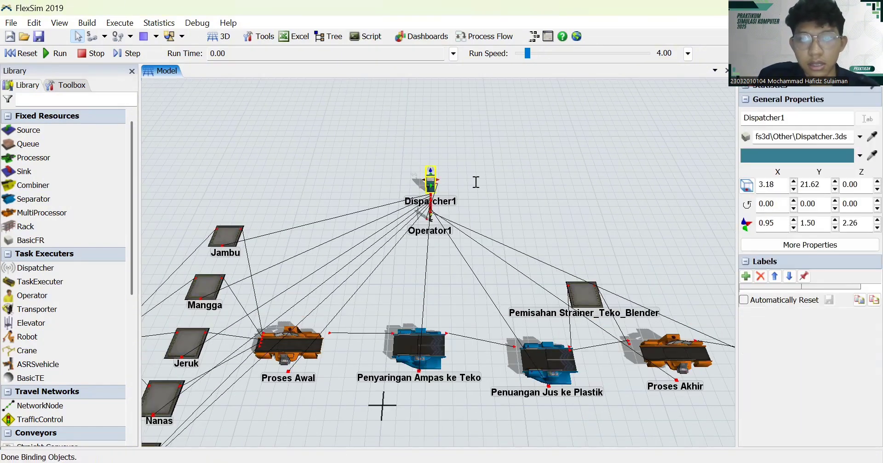
left_click(638, 151)
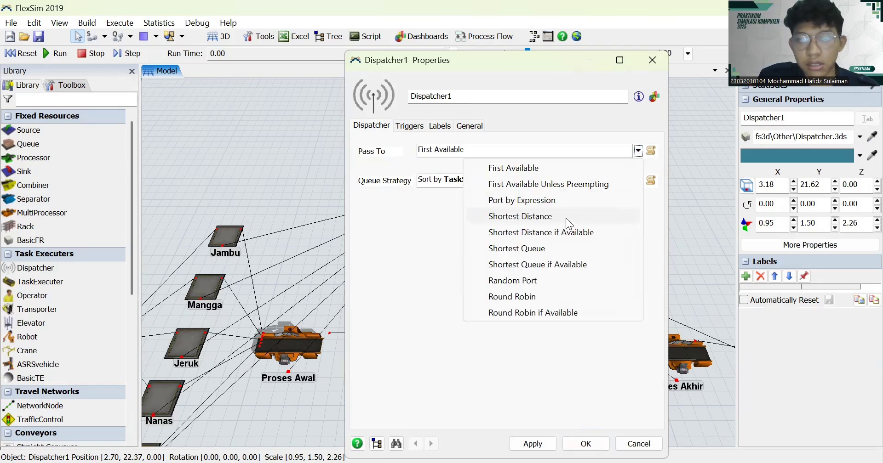
left_click(564, 219)
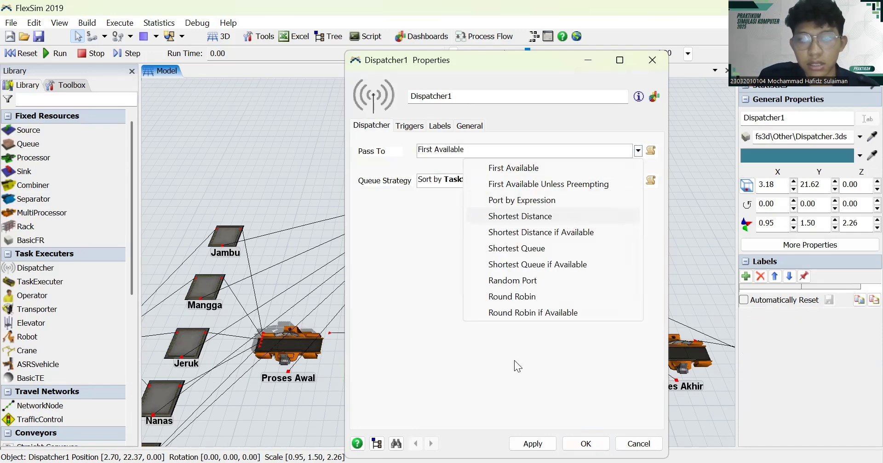
left_click(528, 444)
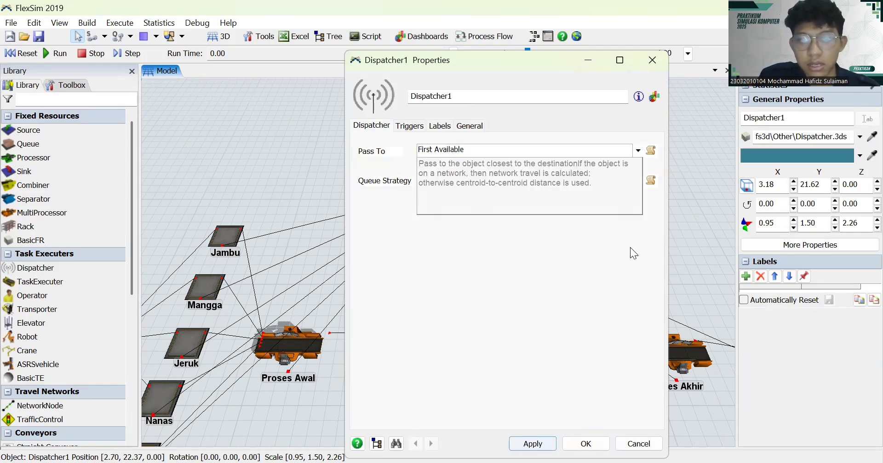
left_click(639, 152)
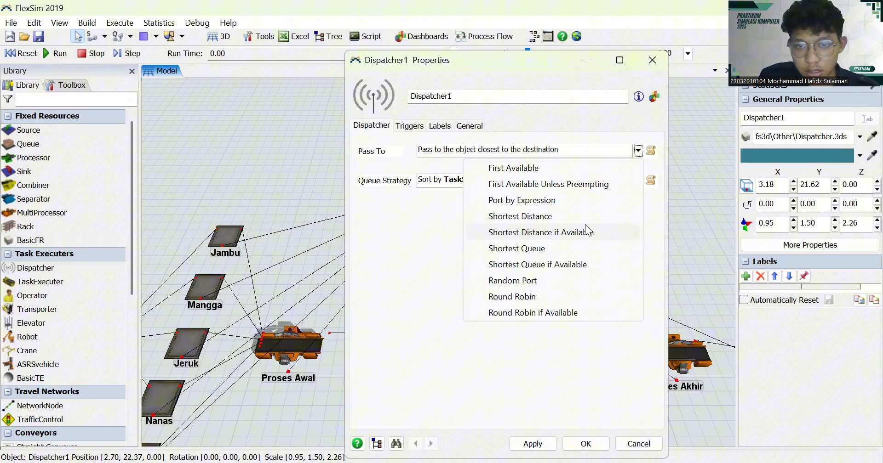
left_click(534, 217)
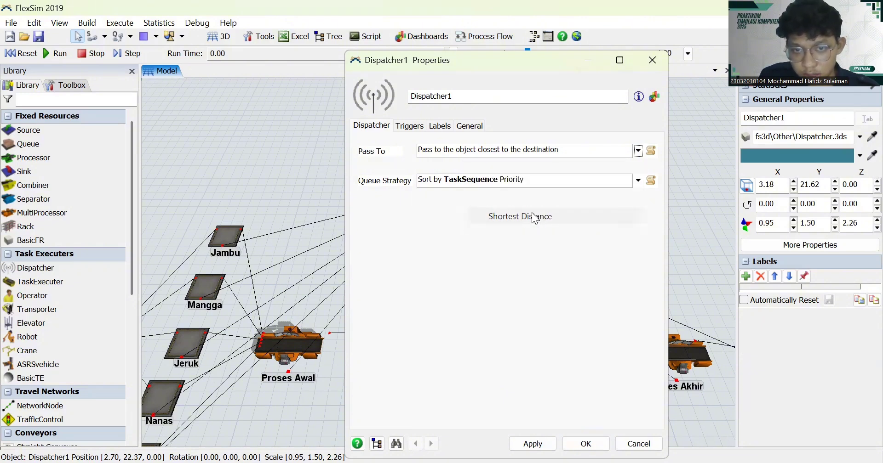
left_click(514, 289)
left_click(532, 444)
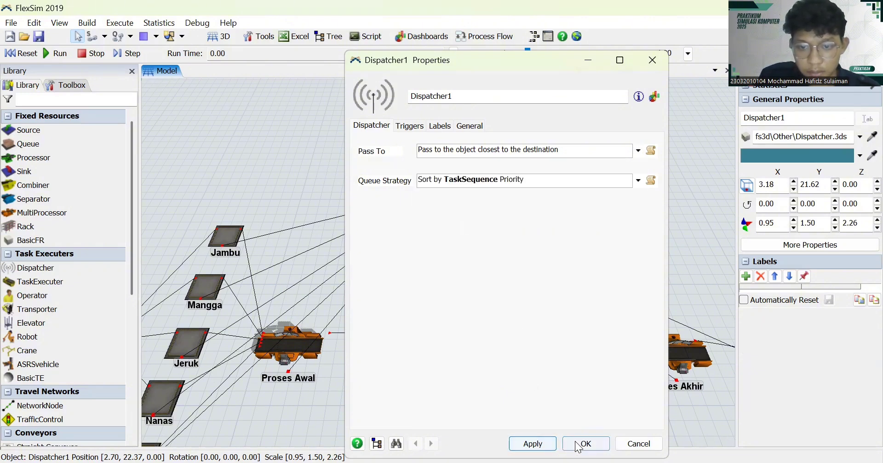
left_click(579, 445)
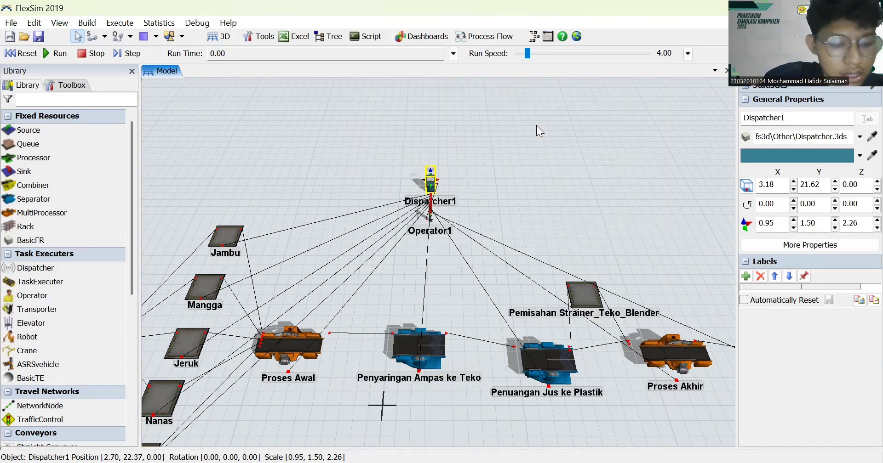
Enable a simulation stop time of 28800 seconds and set the run time display mode to Date and Time.
left_click(454, 53)
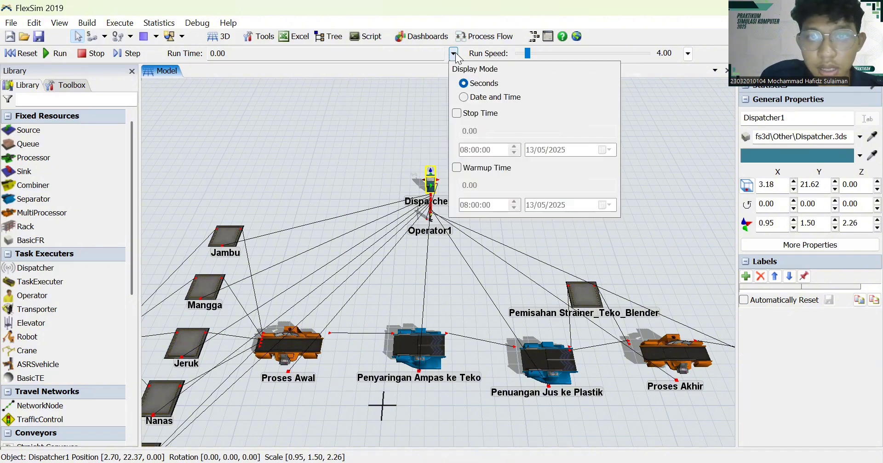
left_click(465, 98)
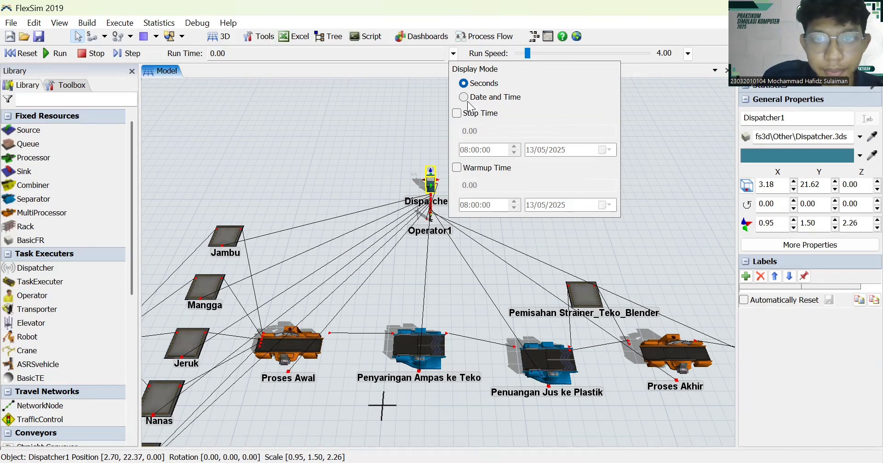
left_click(472, 84)
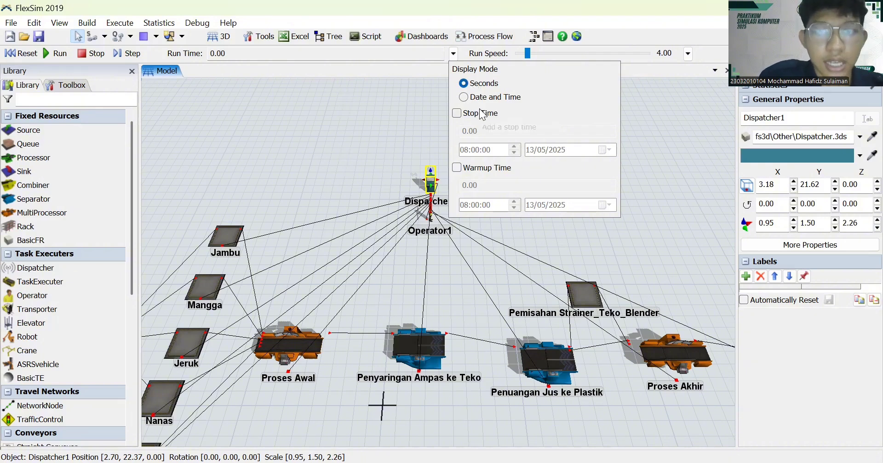
left_click(456, 114)
left_click(478, 133)
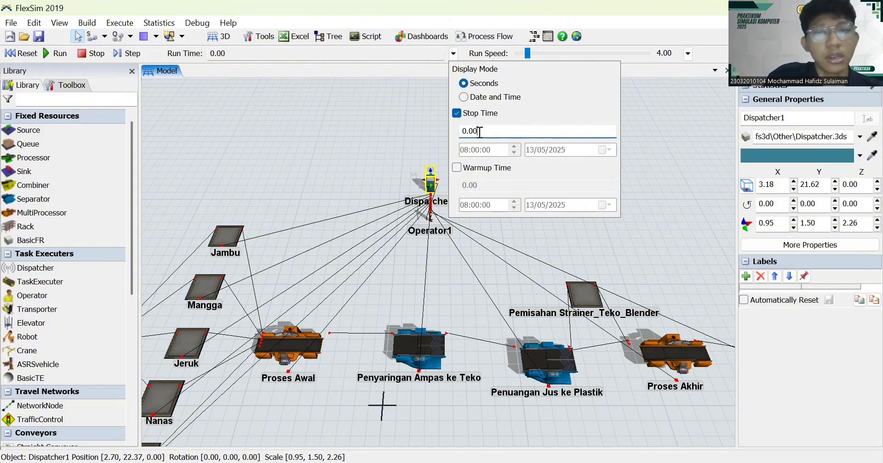
key("BackSpace")
key("BackSpace")
key("BackSpace")
key("BackSpace")
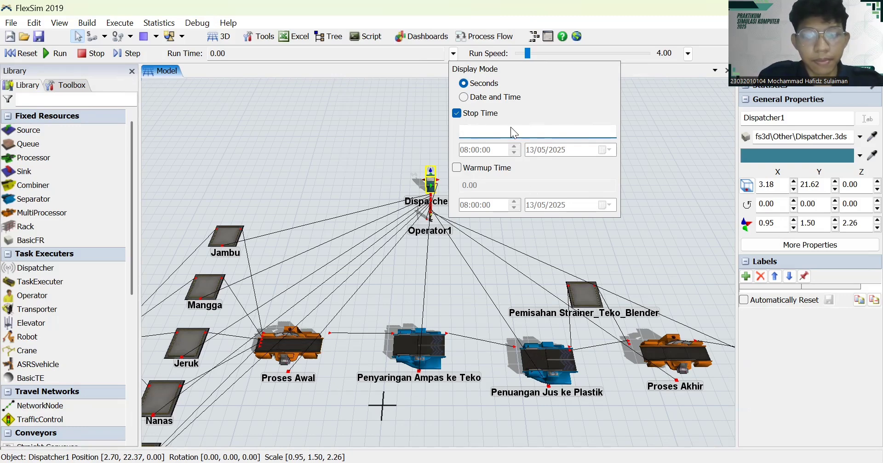
type("28800")
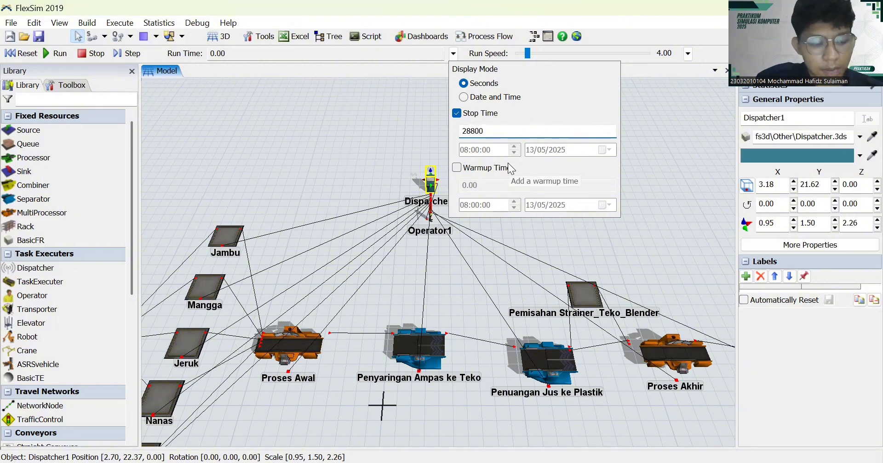
left_click(465, 98)
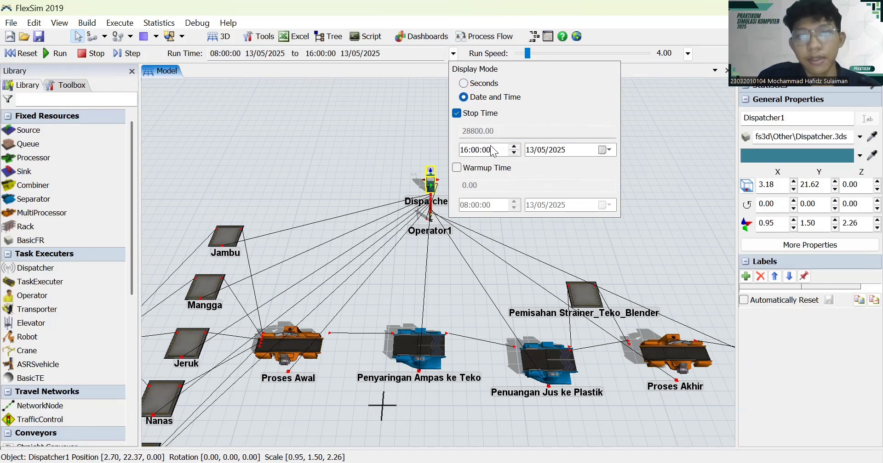
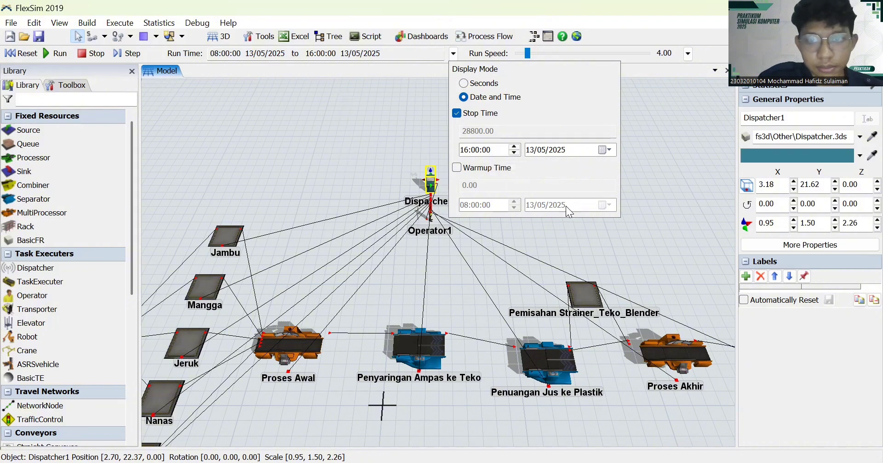
left_click(419, 122)
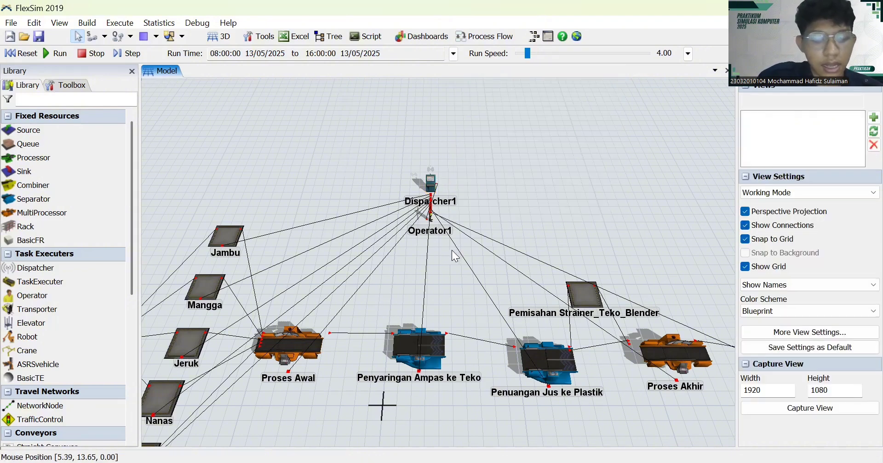
Open the breakdown settings of the Penyaringan Ampas ke Teko separator.
left_click(425, 361)
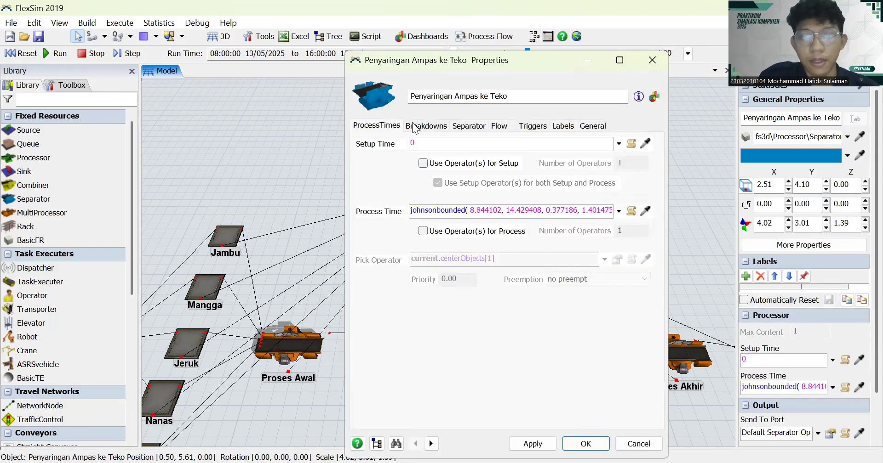
left_click(416, 126)
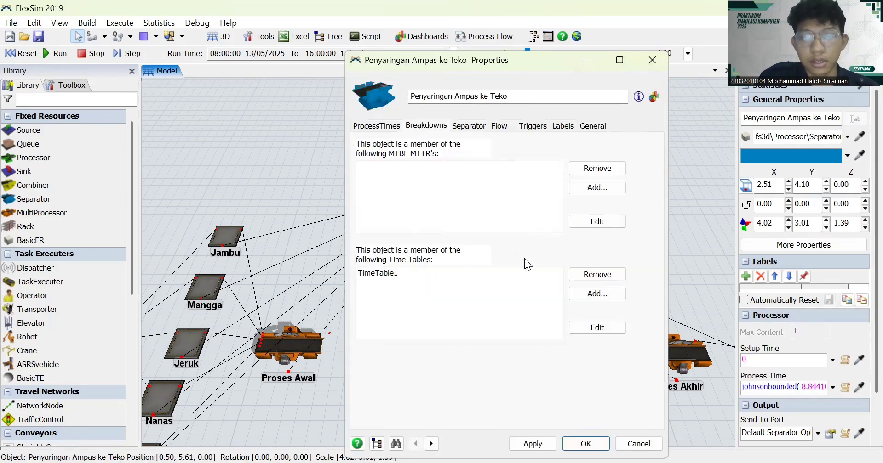
Remove TimeTable1 from the Penyaringan Ampas ke Teko breakdowns and add a new time table in its place.
left_click(543, 274)
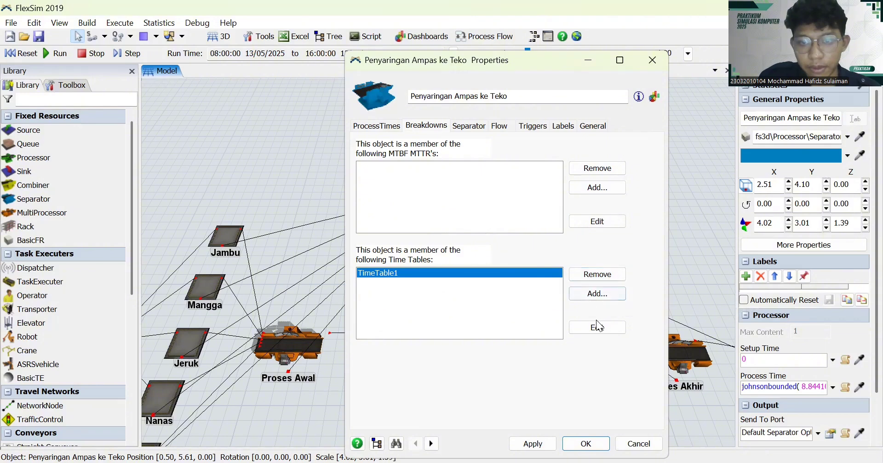
left_click(597, 275)
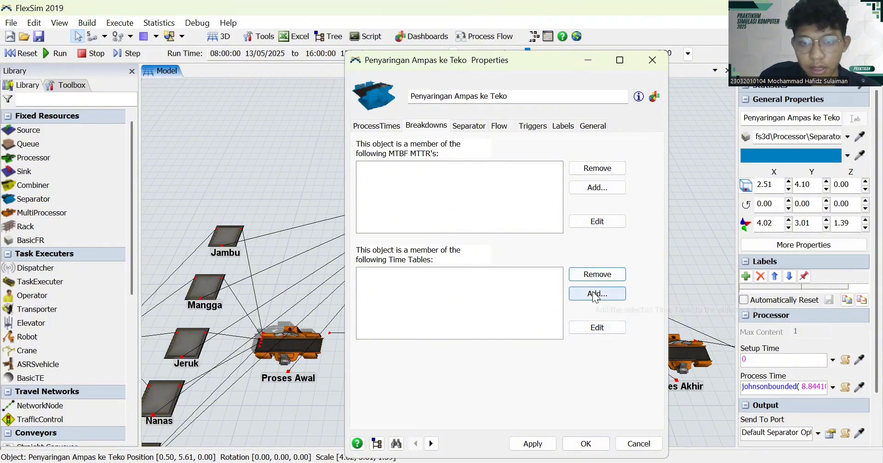
left_click(596, 295)
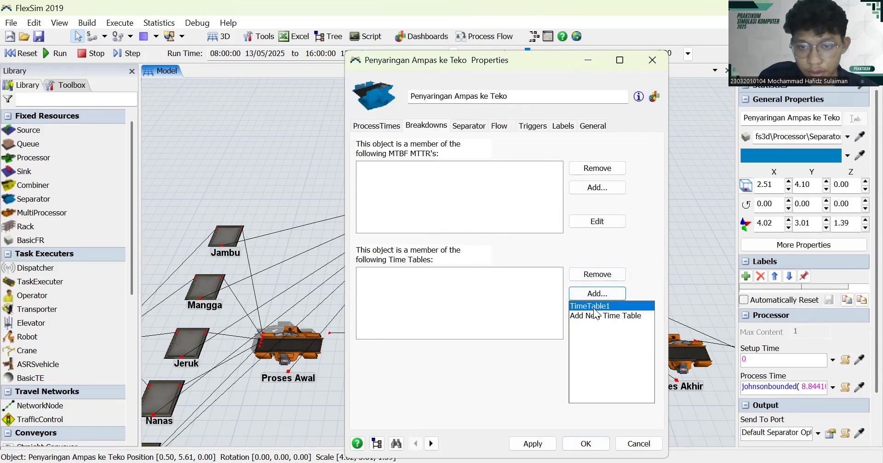
left_click(594, 306)
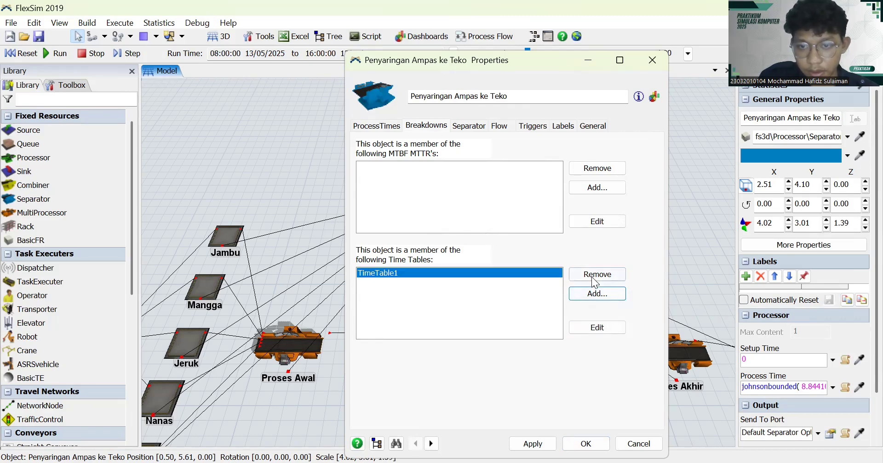
left_click(593, 275)
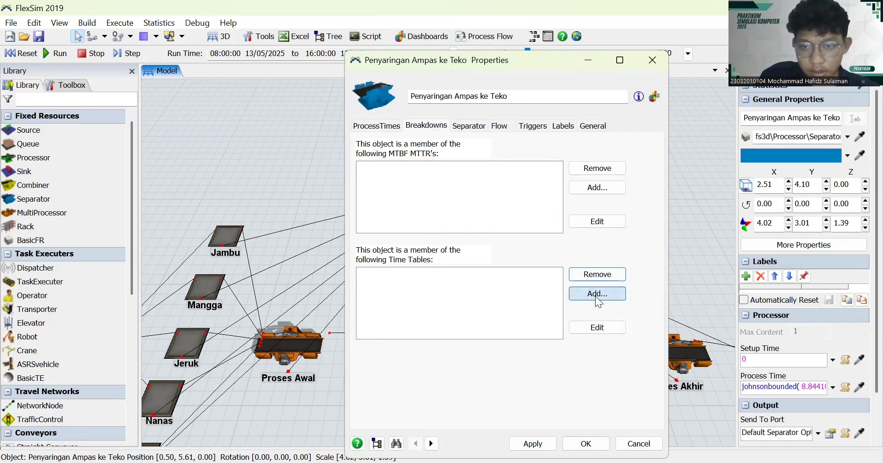
left_click(599, 302)
left_click(601, 315)
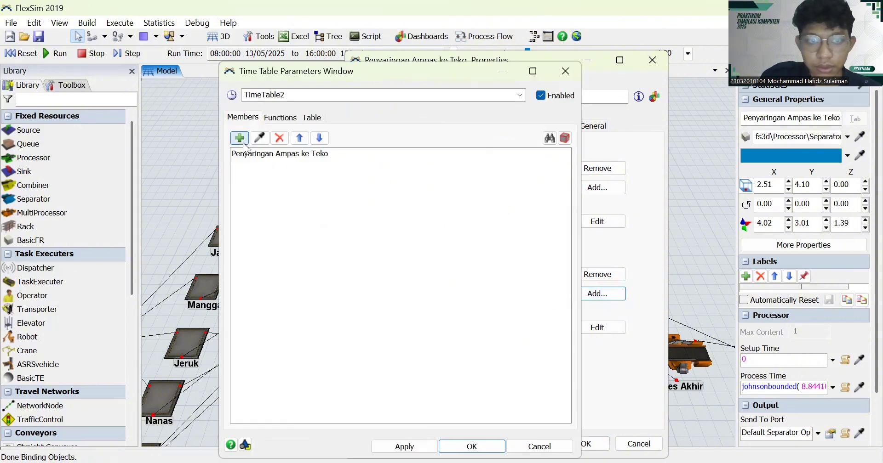
Add all Sources, Queues, MultiProcessors, Separators and Sinks as members of TimeTable2 and apply the change.
left_click(240, 138)
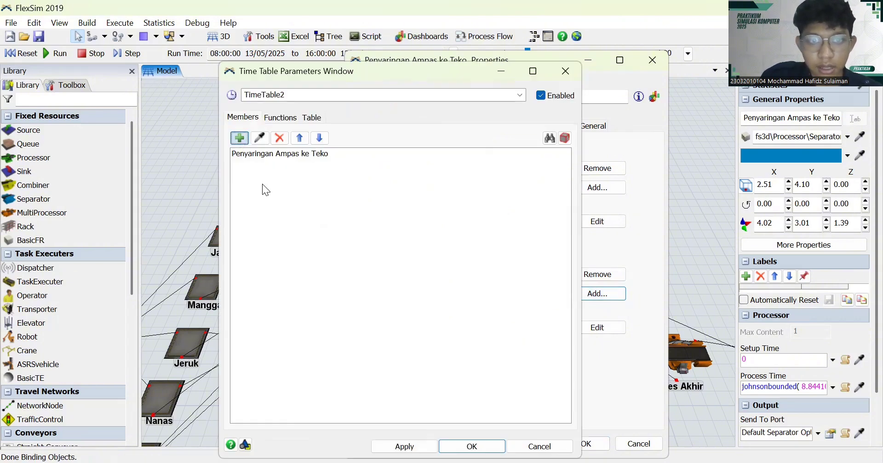
left_click(275, 206, "ctrl")
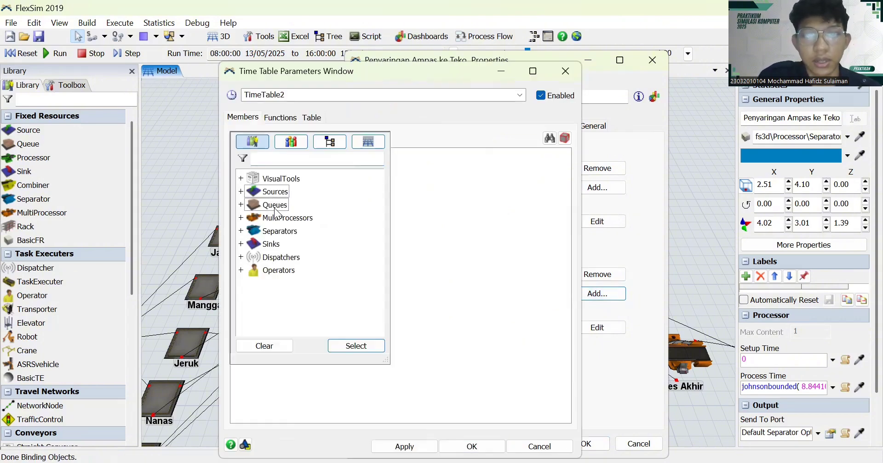
left_click(280, 219, "ctrl")
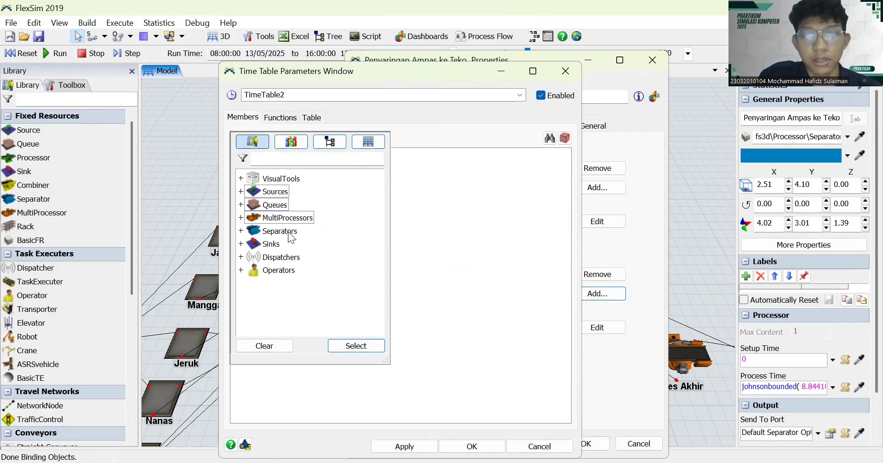
left_click(281, 233, "ctrl")
left_click(275, 246, "ctrl")
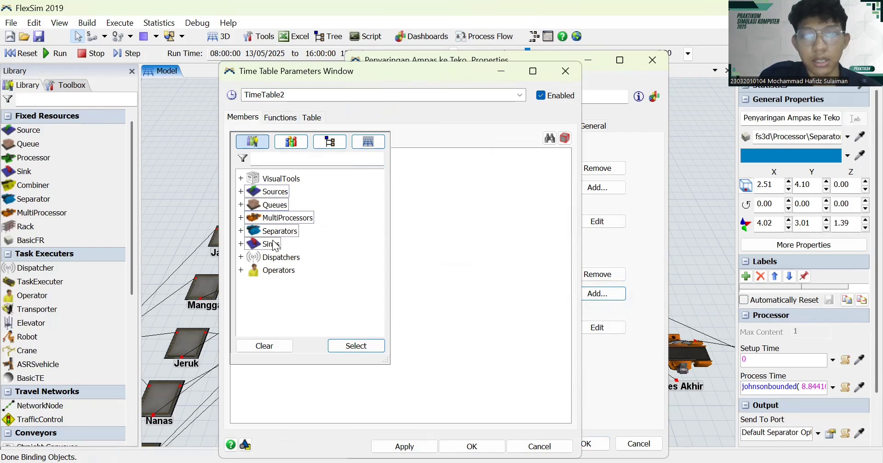
left_click(345, 349)
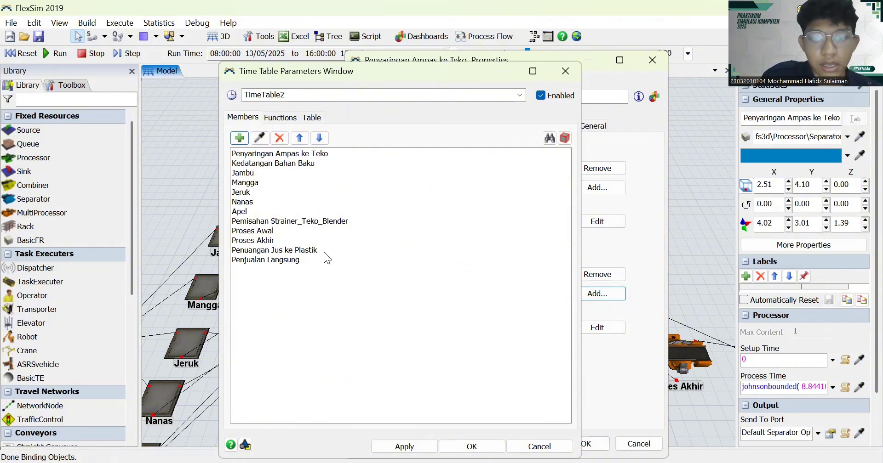
left_click(398, 447)
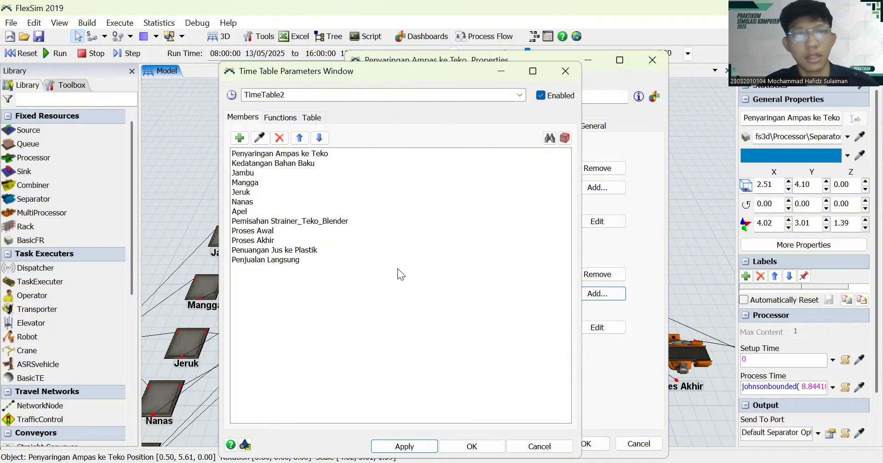
Set the mode of TimeTable2's table to Daily Repeat.
left_click(313, 118)
left_click(315, 137)
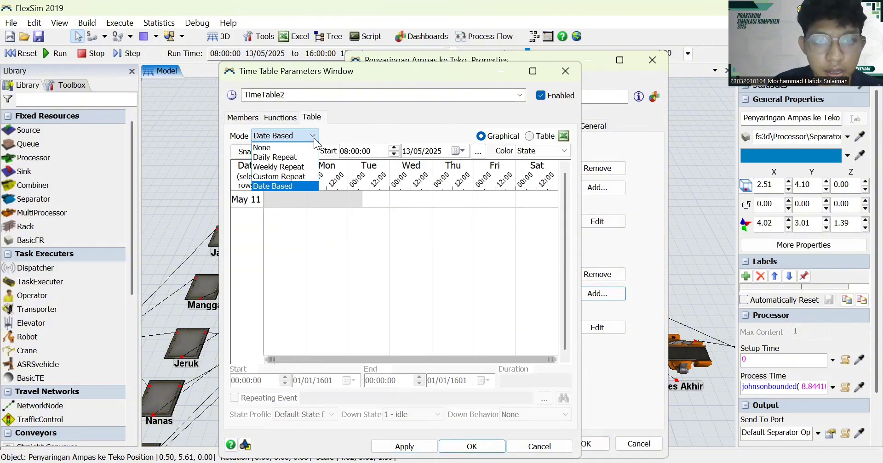
left_click(286, 158)
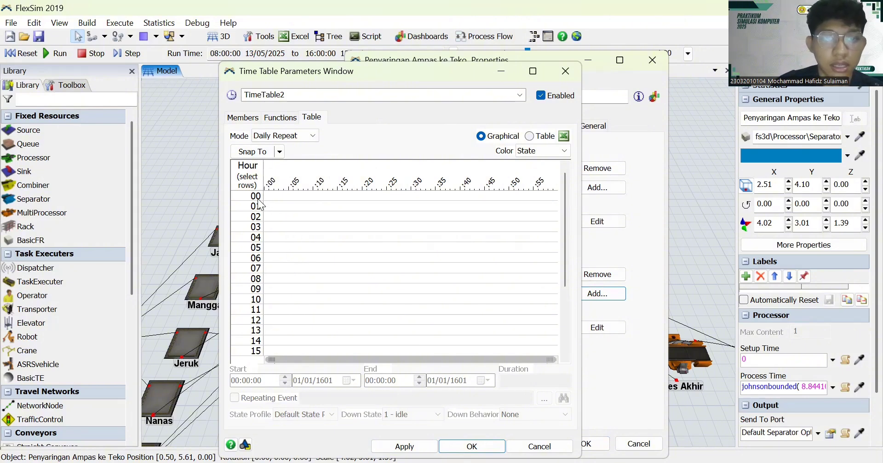
Draw a downtime block about 5.5 minutes long at the start of the hour 12 row.
scroll(290, 259, "down", 3)
scroll(290, 259, "down", 1)
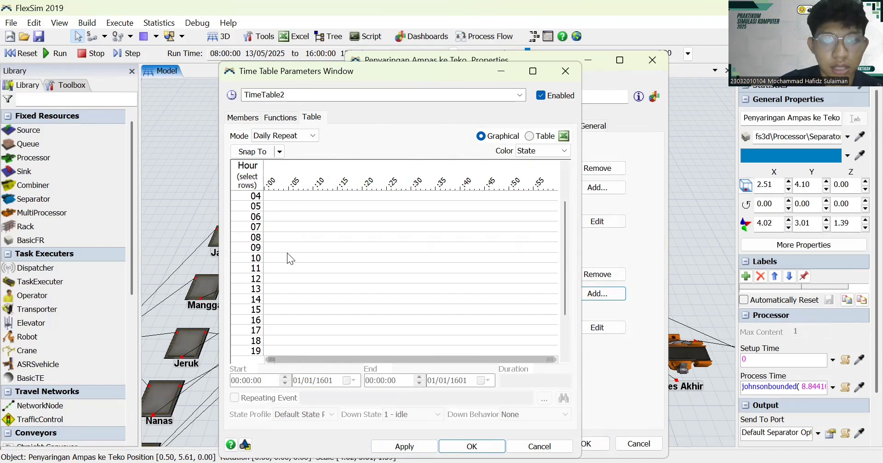
left_click(261, 279)
left_click(274, 280)
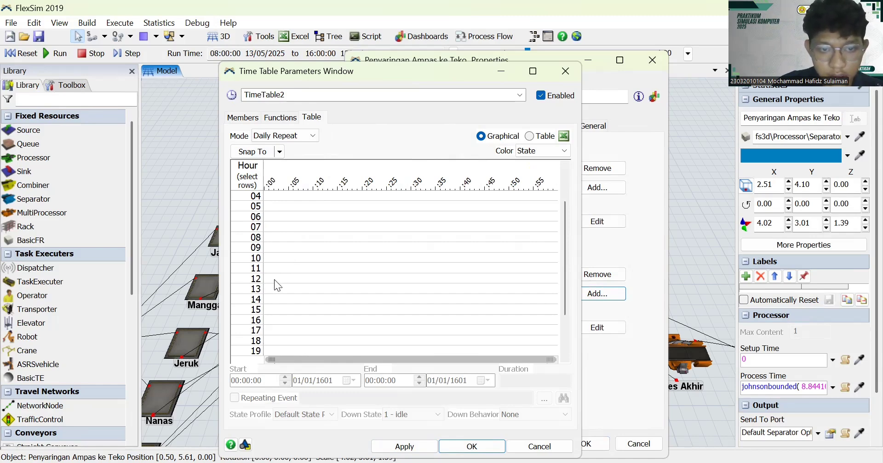
left_click(262, 279)
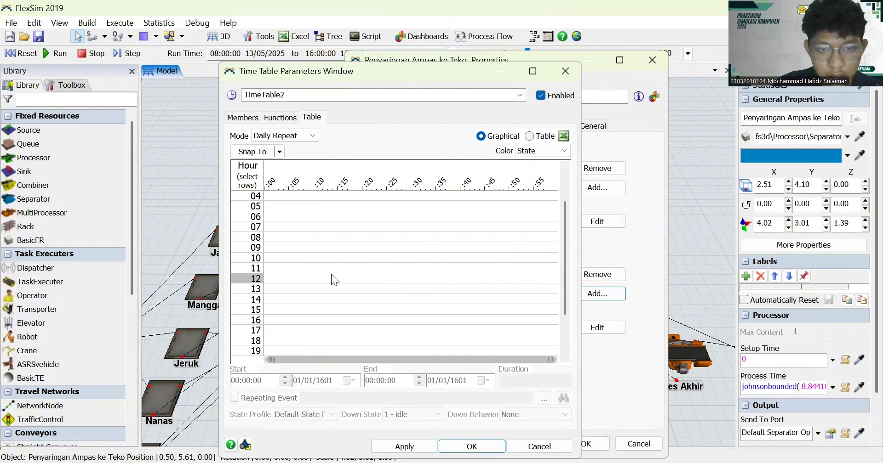
left_click(278, 278)
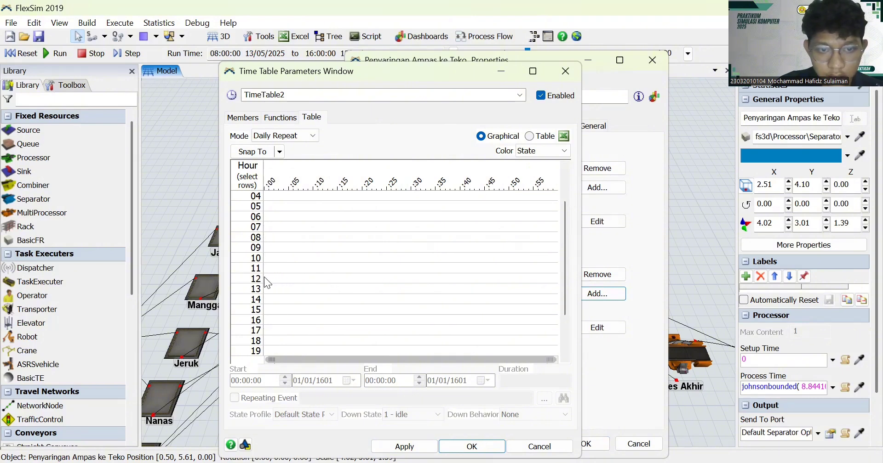
left_click_drag(265, 278, 291, 279)
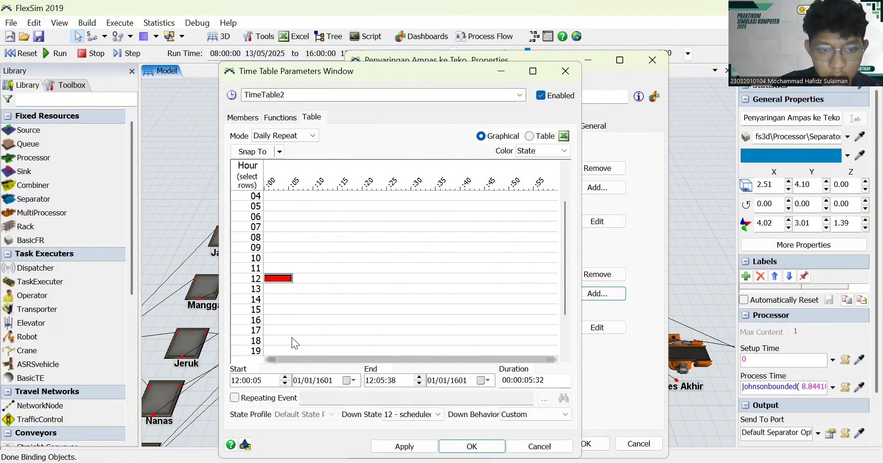
Set the downtime block's start time to 12:00:00 and its end time to 13:00:00.
left_click(267, 382)
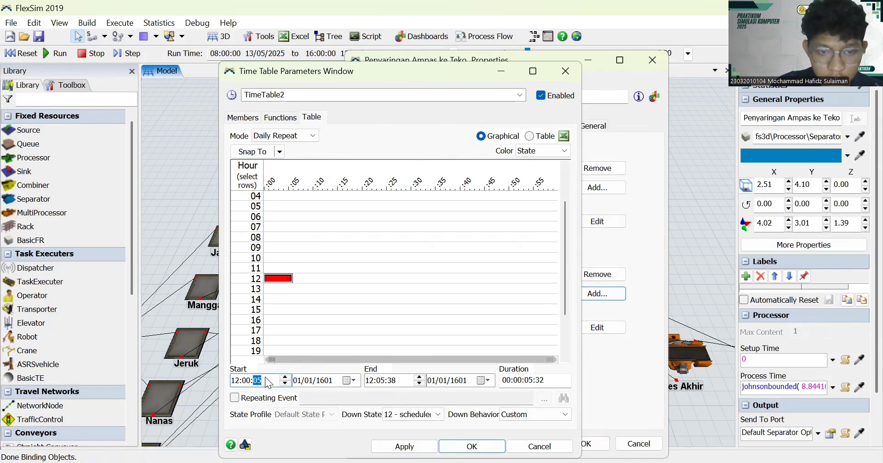
type("00")
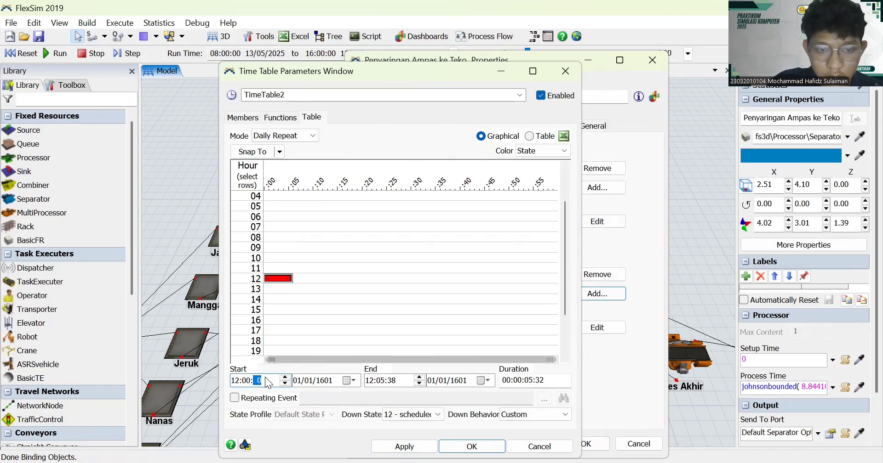
left_click(394, 381)
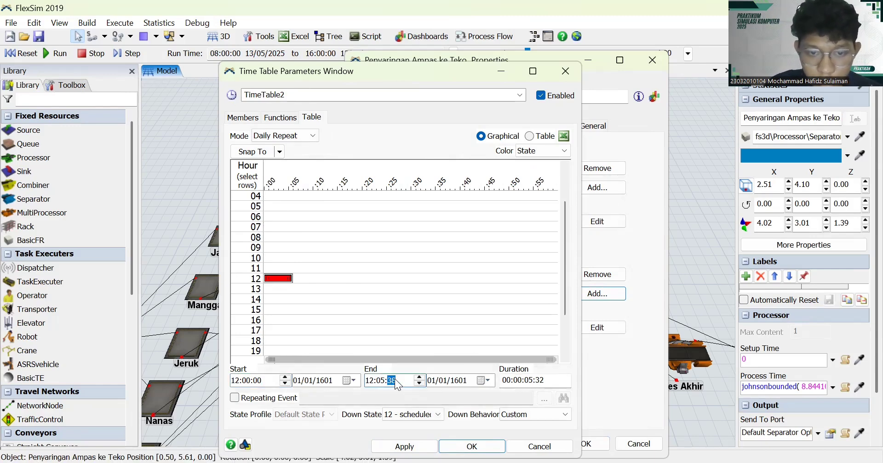
left_click(374, 381)
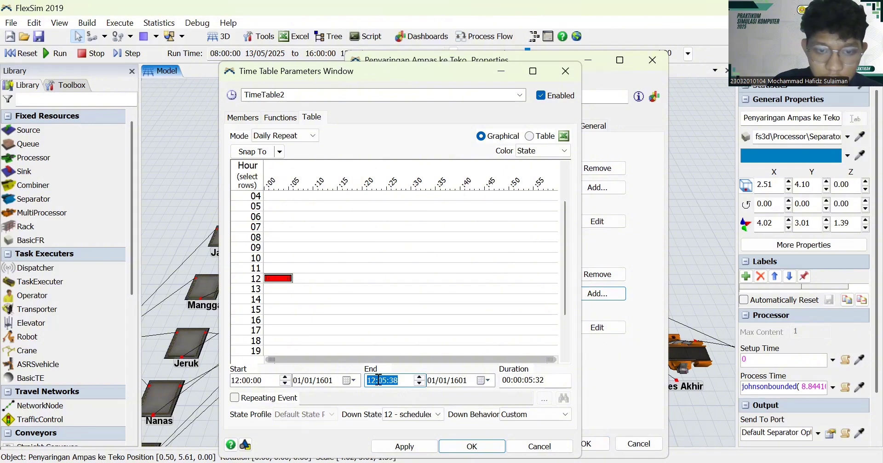
left_click(373, 381)
key("BackSpace")
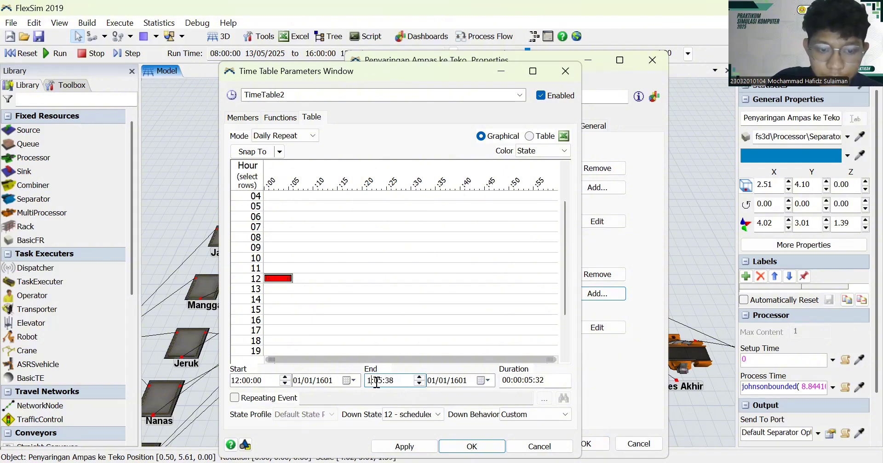
type("3")
left_click(388, 382)
key("BackSpace")
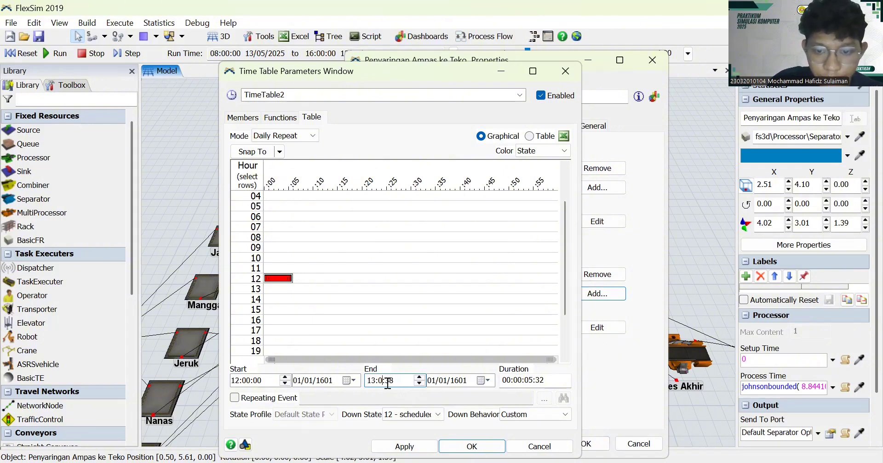
type("0")
left_click(401, 382)
key("BackSpace")
key("BackSpace")
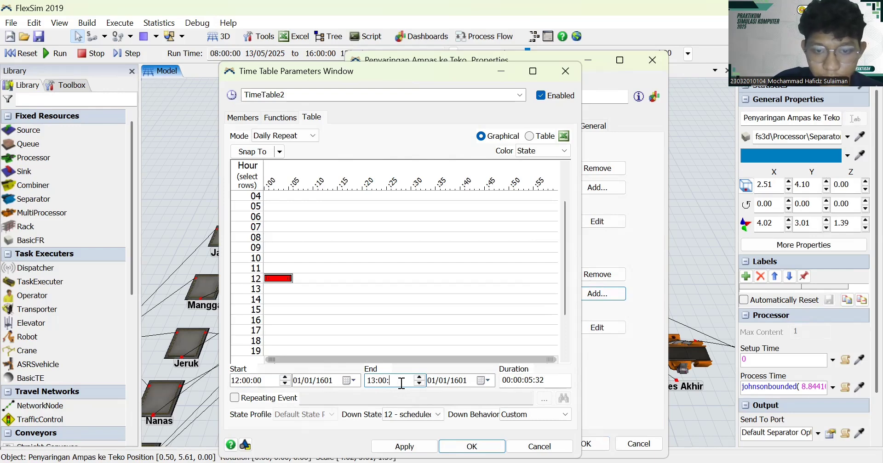
type("00")
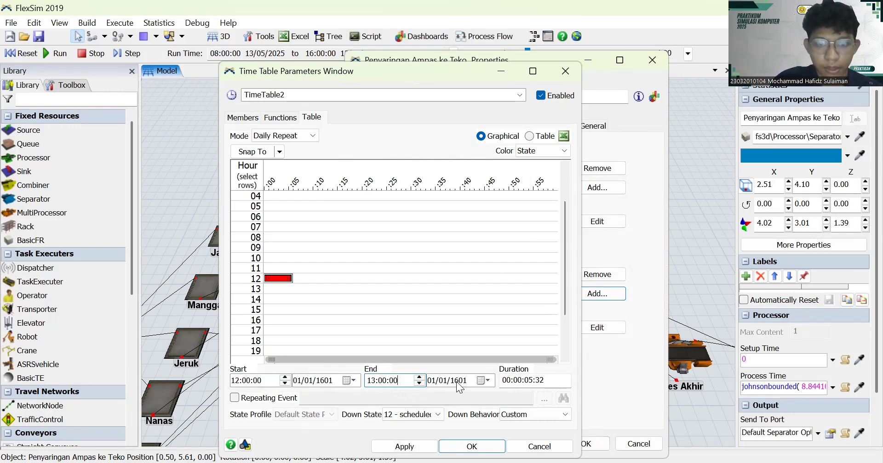
Set the downtime block's duration to 00:01:00:00.
left_click(547, 385)
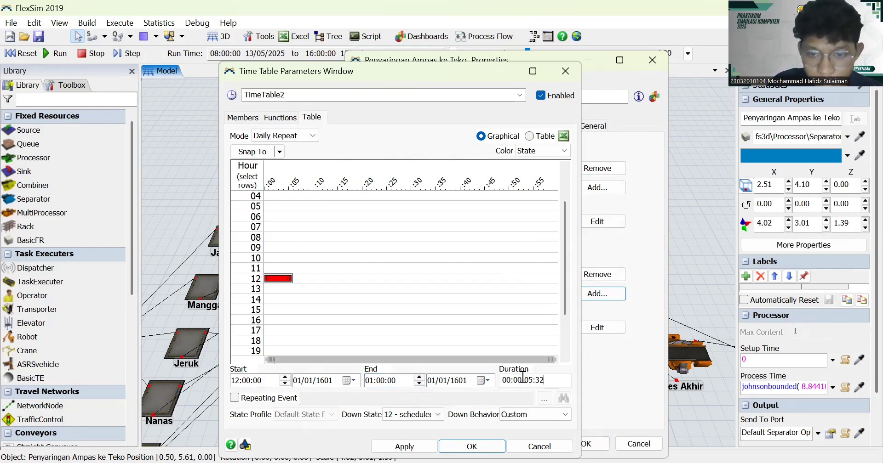
left_click(511, 382)
key("BackSpace")
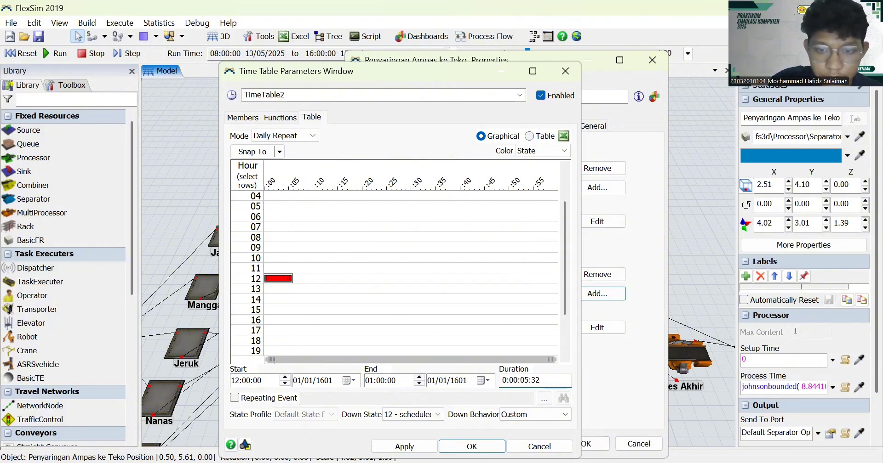
type("0")
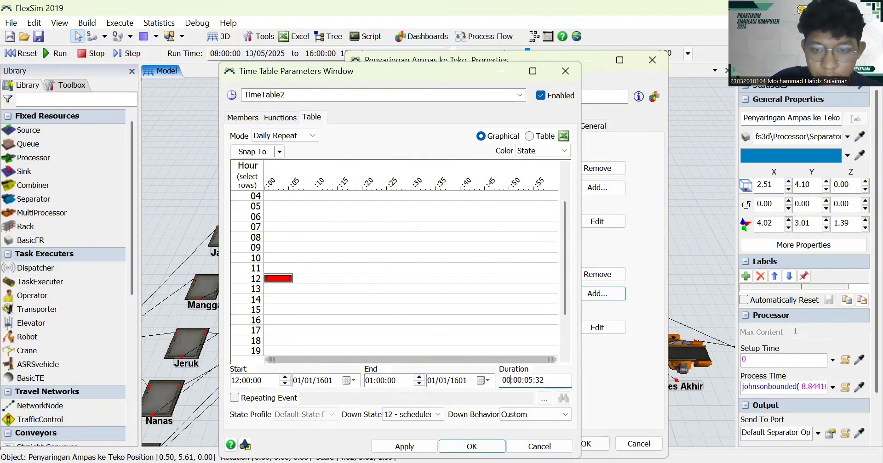
left_click(521, 381)
key("BackSpace")
type("1:")
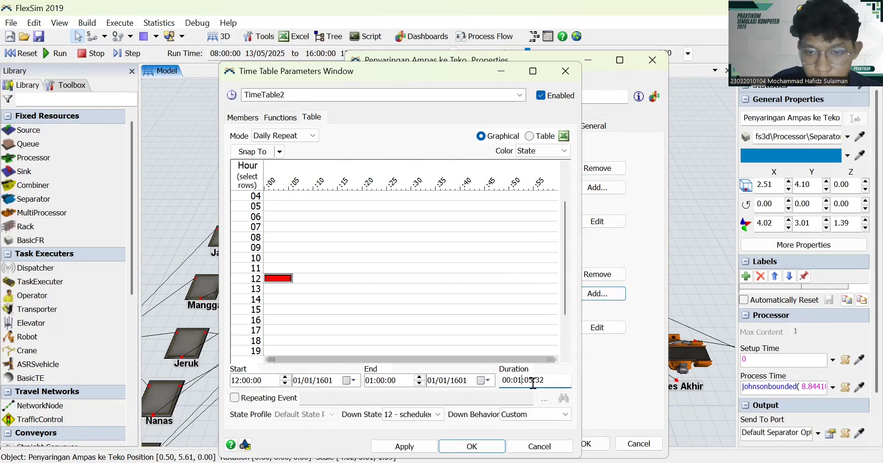
type("0")
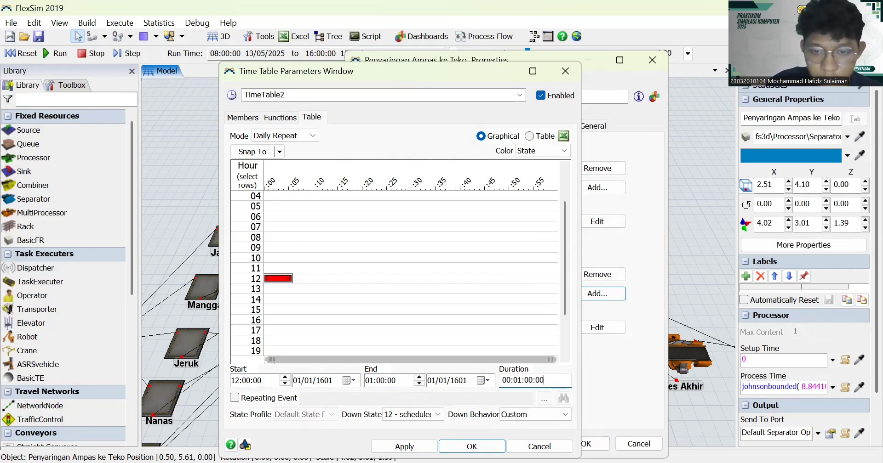
key("Return")
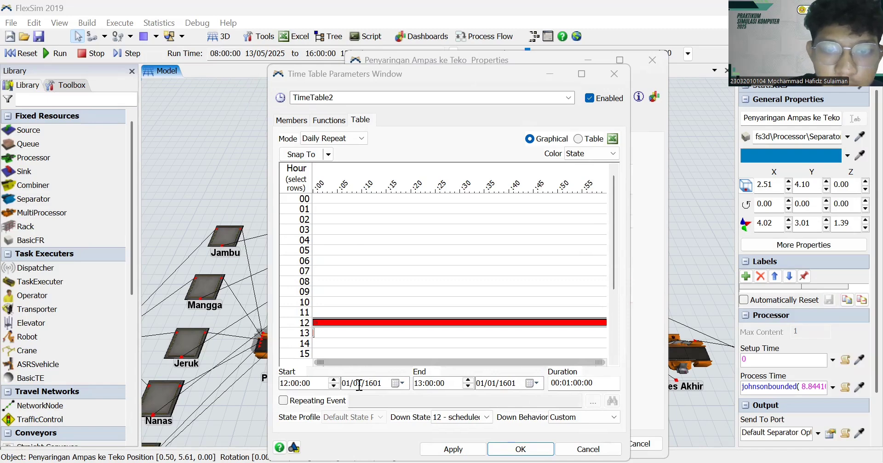
Try to set the day and month of the downtime block's start date to 13/05.
left_click(357, 385)
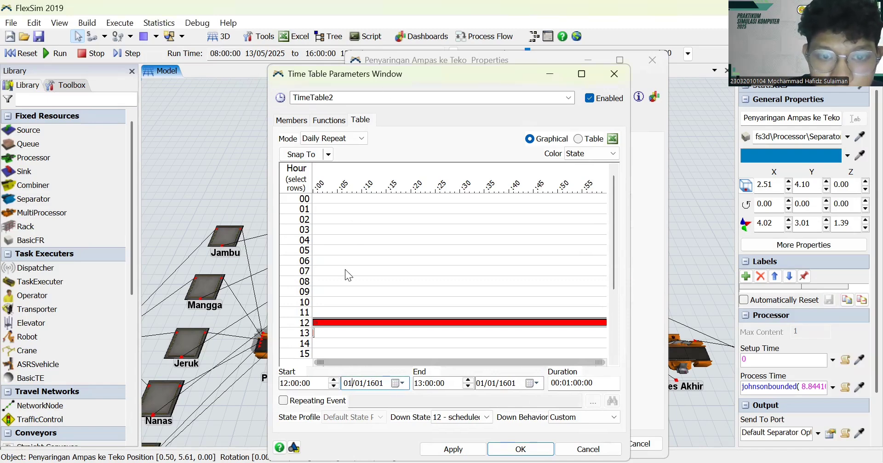
type("12")
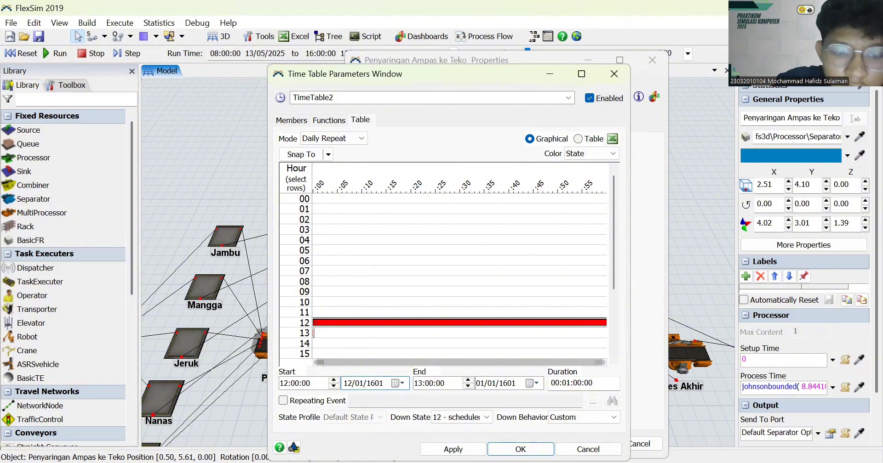
type("13")
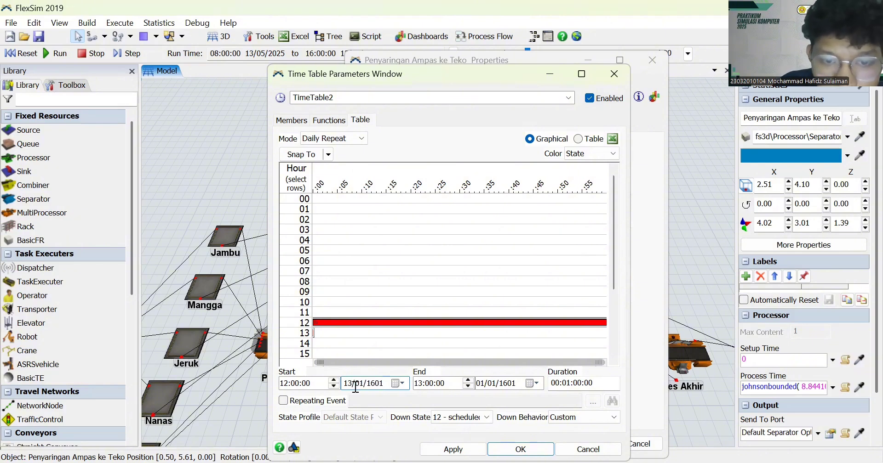
type("0")
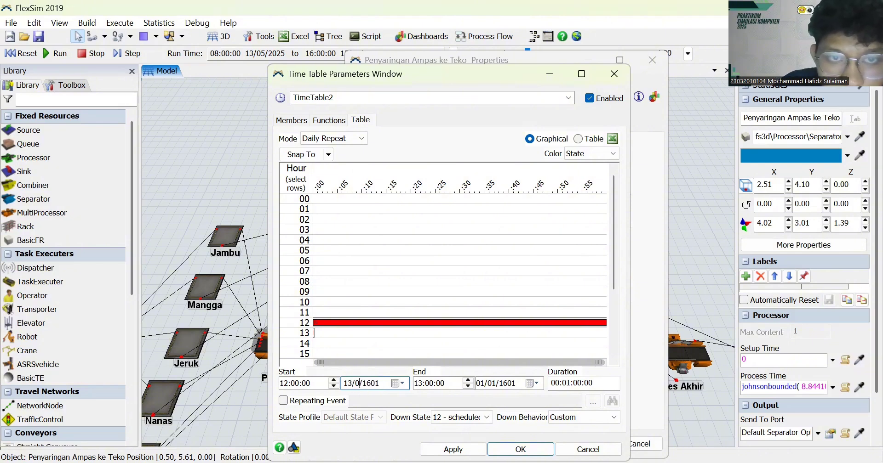
type("5")
key("Return")
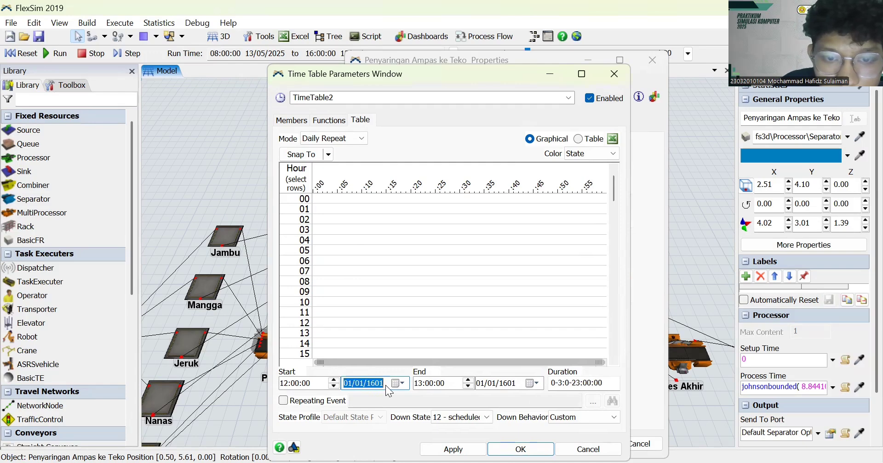
left_click(382, 383)
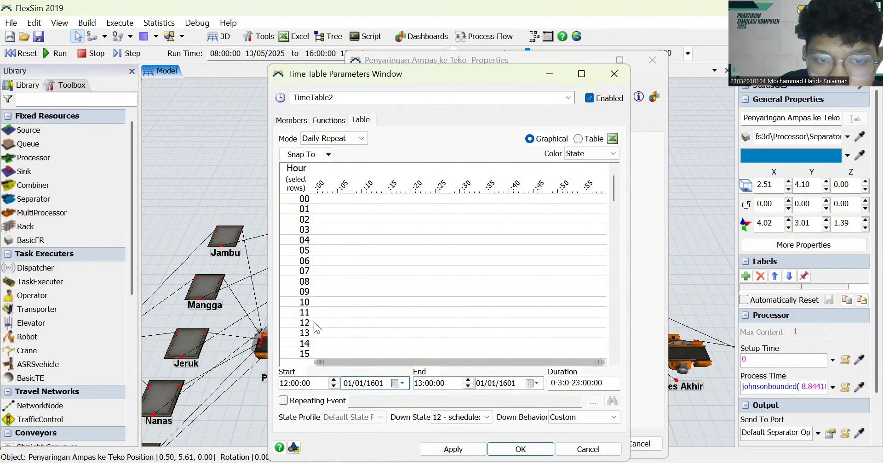
left_click_drag(314, 323, 607, 329)
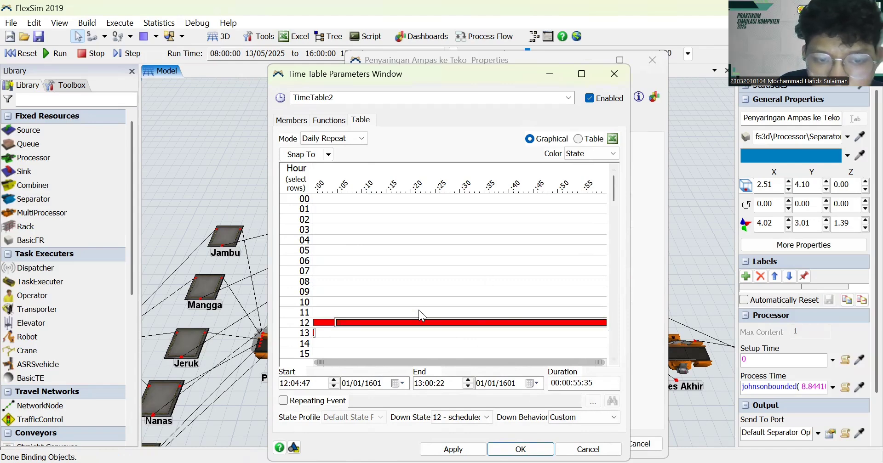
key("Delete")
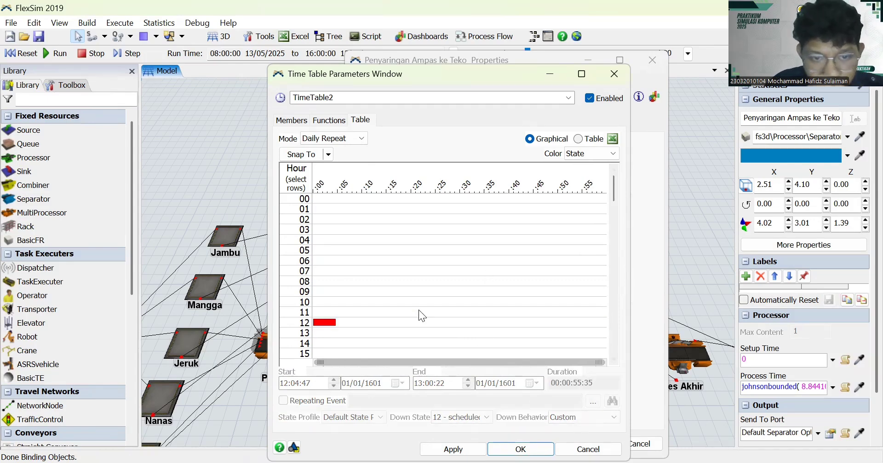
left_click(322, 323)
key("Delete")
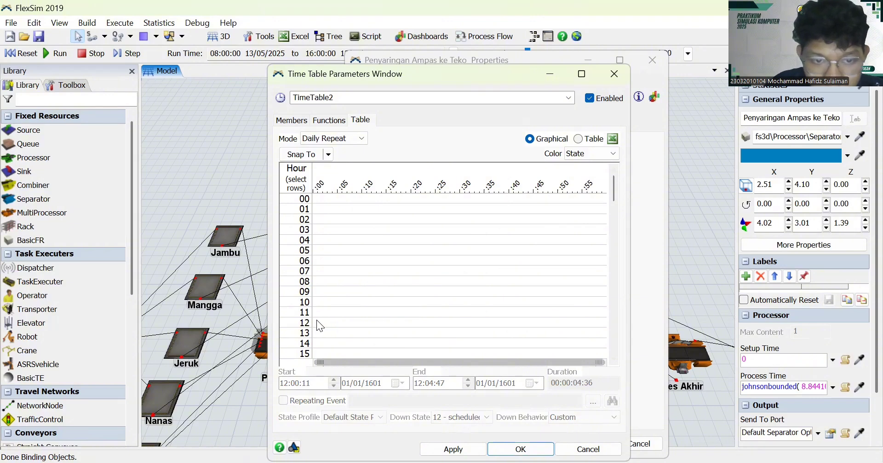
left_click(314, 324)
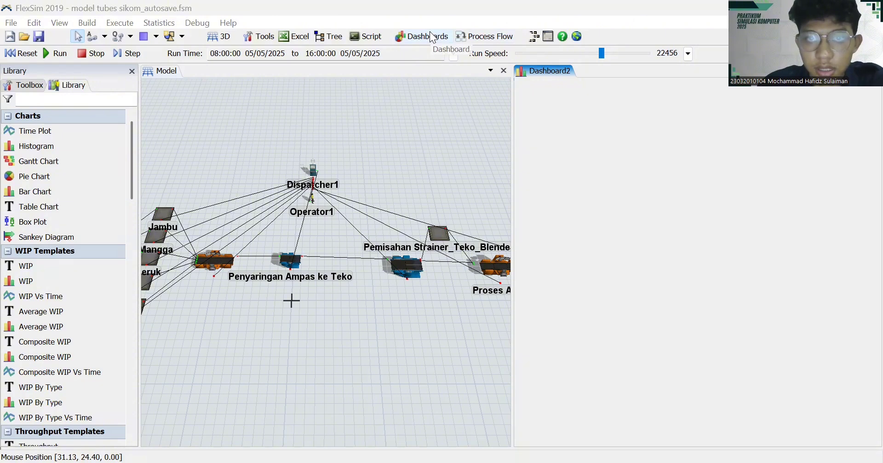
Add an Average WIP table to Dashboard2 covering all sources, queues, separators, multiprocessors and sinks.
left_click(62, 314)
left_click(629, 187)
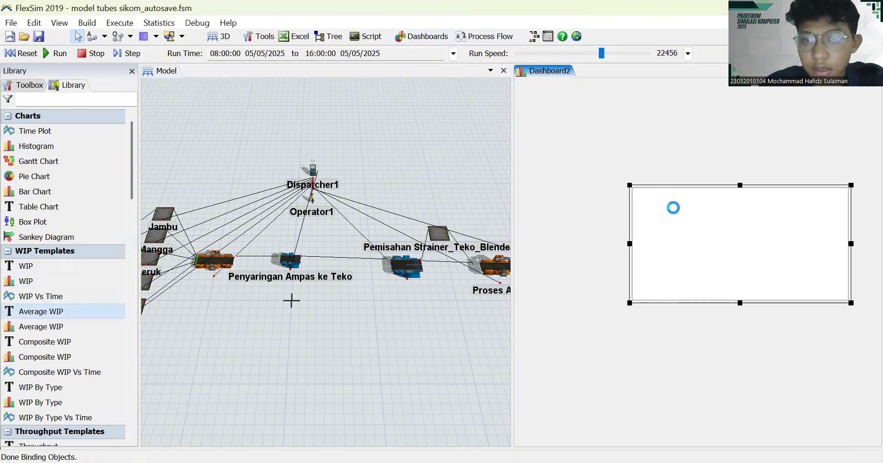
left_click(510, 207)
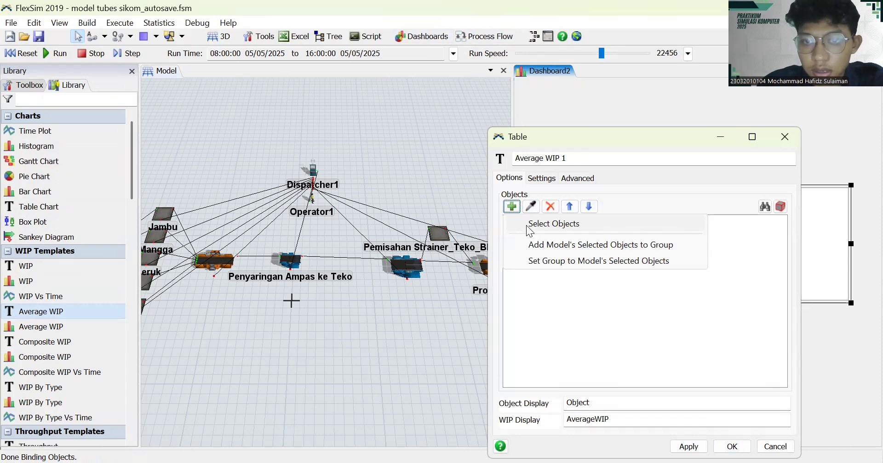
left_click(526, 224)
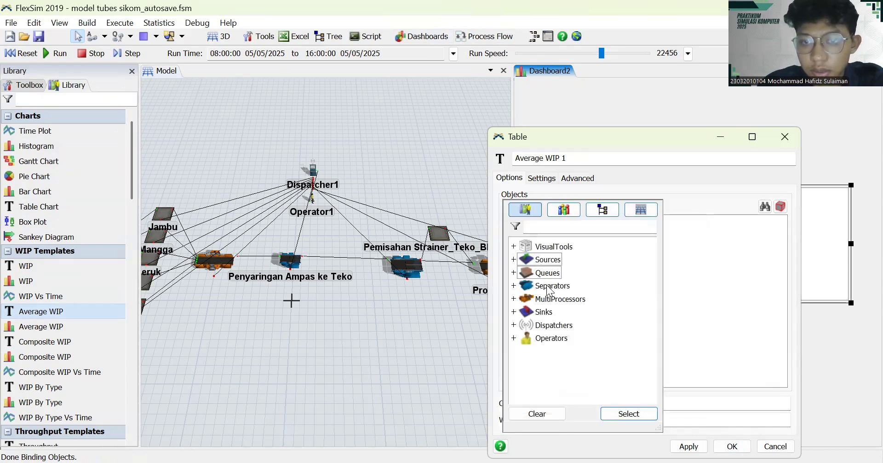
left_click(547, 312)
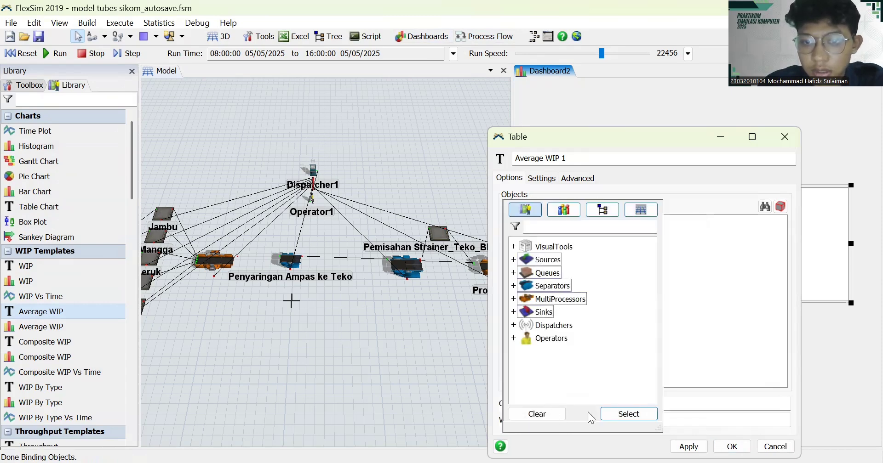
left_click(622, 415)
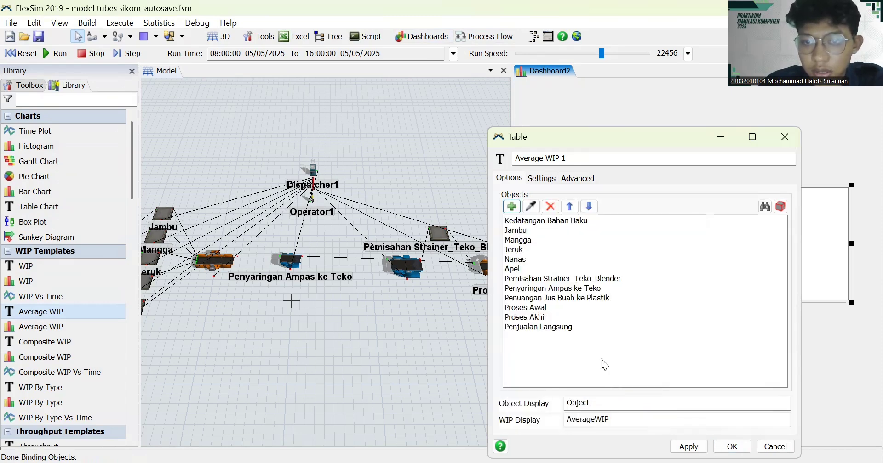
Remove Penjualan Langsung and Pemisahan Strainer_Teko_Blender from the Average WIP table's objects and move the table to the dashboard's upper-left corner.
left_click(563, 330)
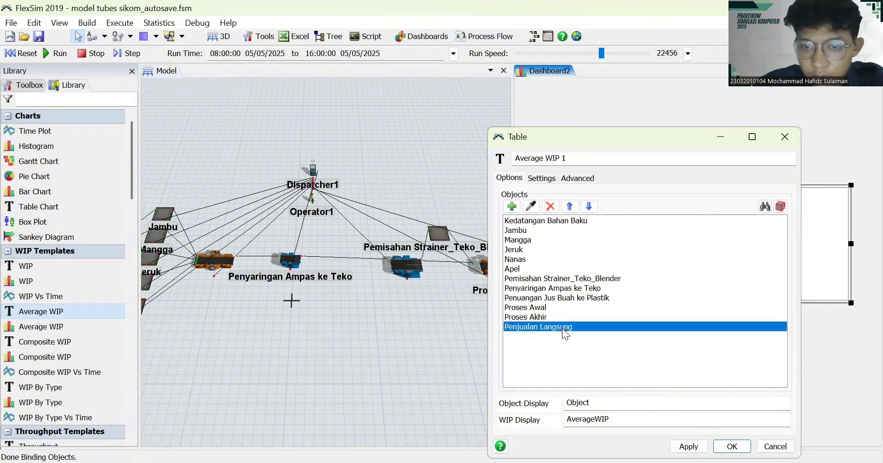
left_click(550, 206)
left_click(570, 278)
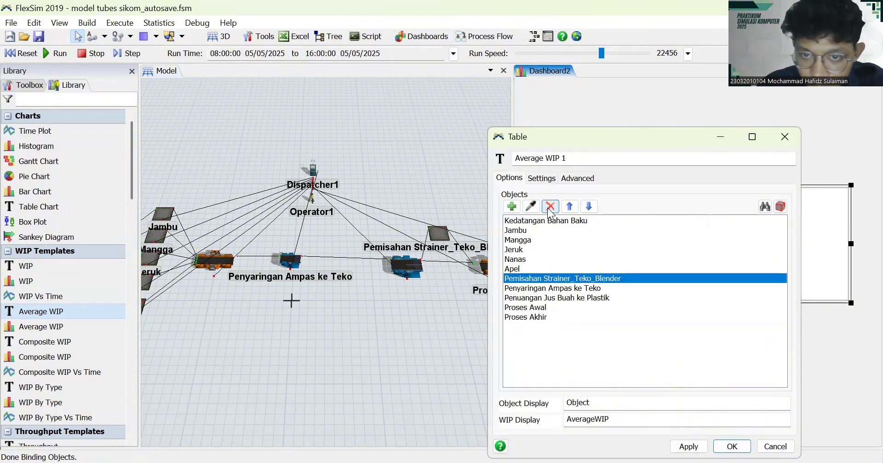
left_click(550, 207)
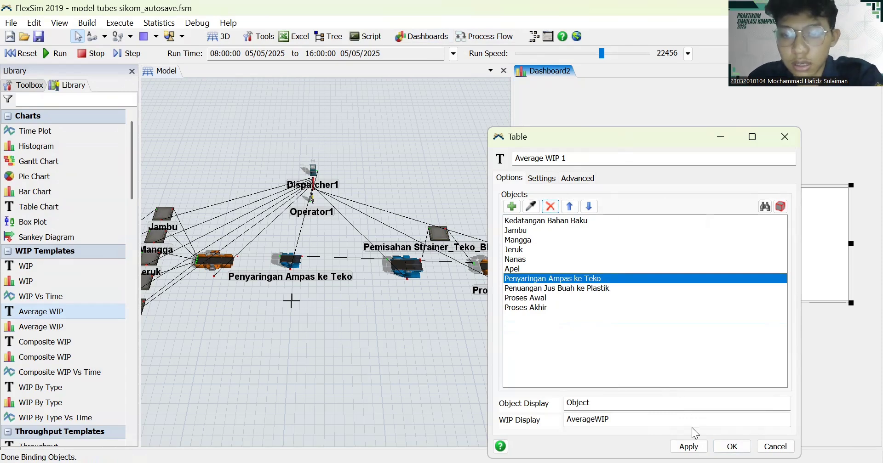
left_click(688, 446)
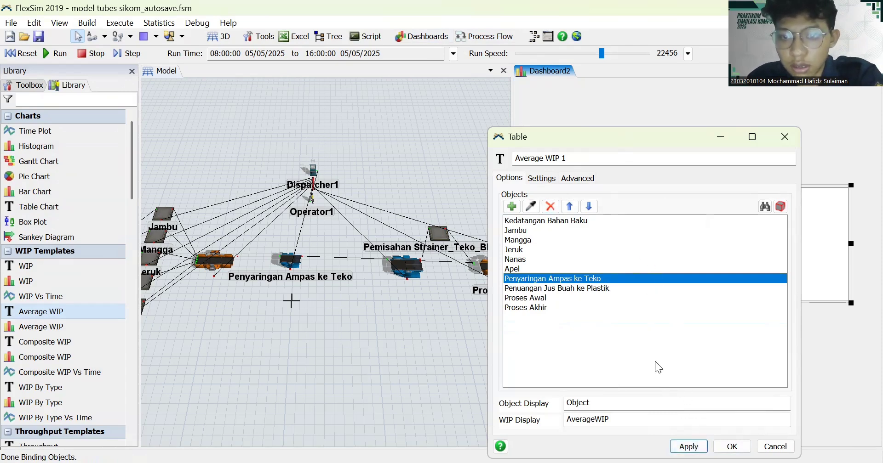
left_click(725, 447)
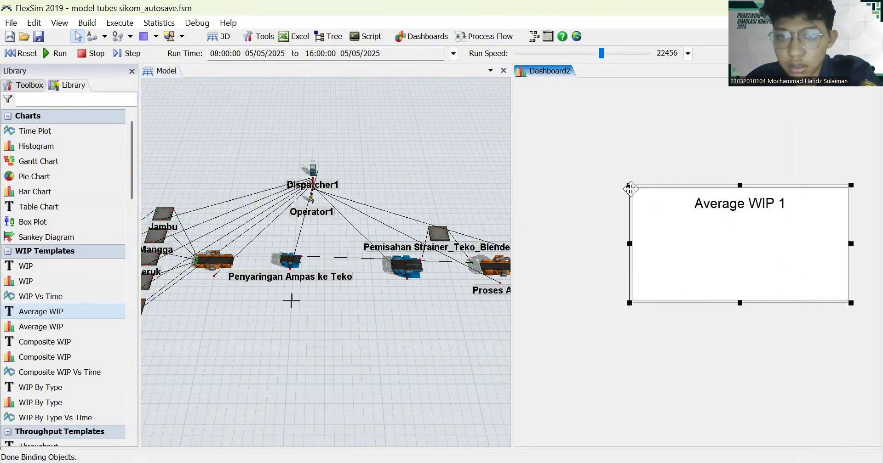
left_click_drag(631, 186, 522, 88)
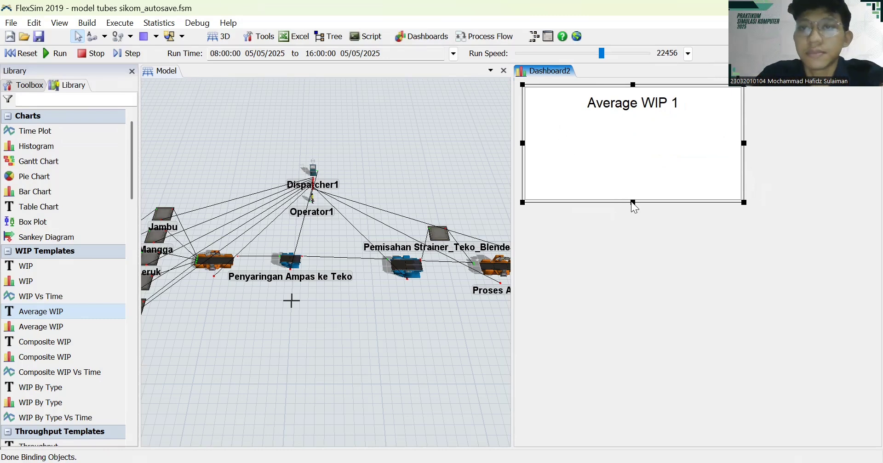
Add a State Bar chart below the Average WIP table, covering all sources, queues, separators, multiprocessors and sinks.
scroll(36, 356, "down", 4)
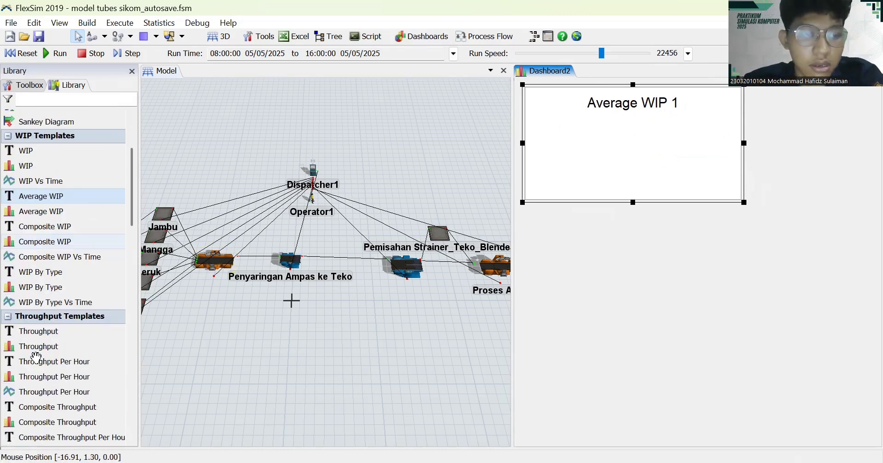
scroll(36, 356, "down", 10)
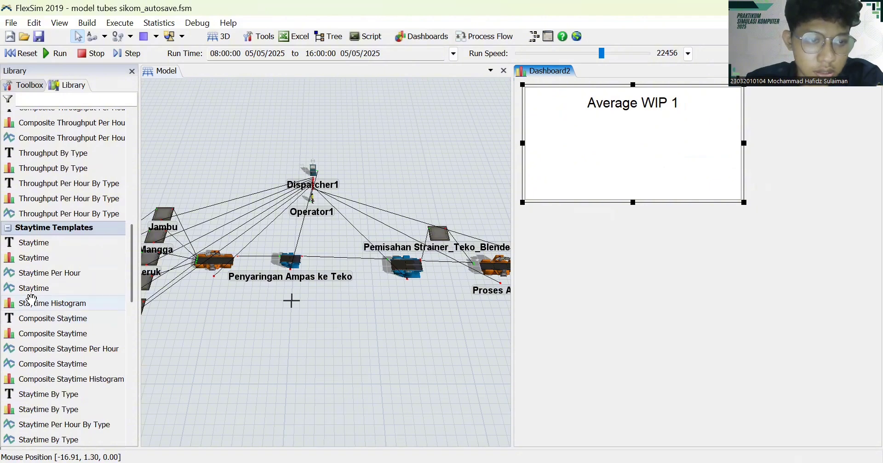
scroll(31, 298, "down", 5)
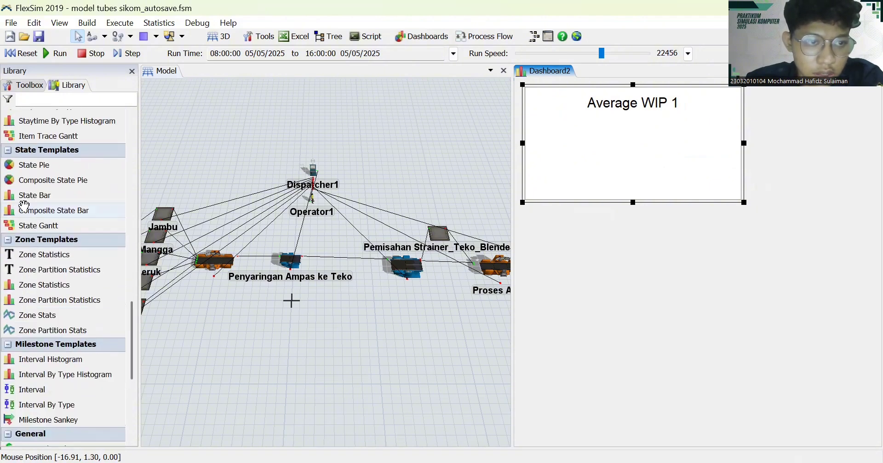
left_click_drag(81, 194, 576, 275)
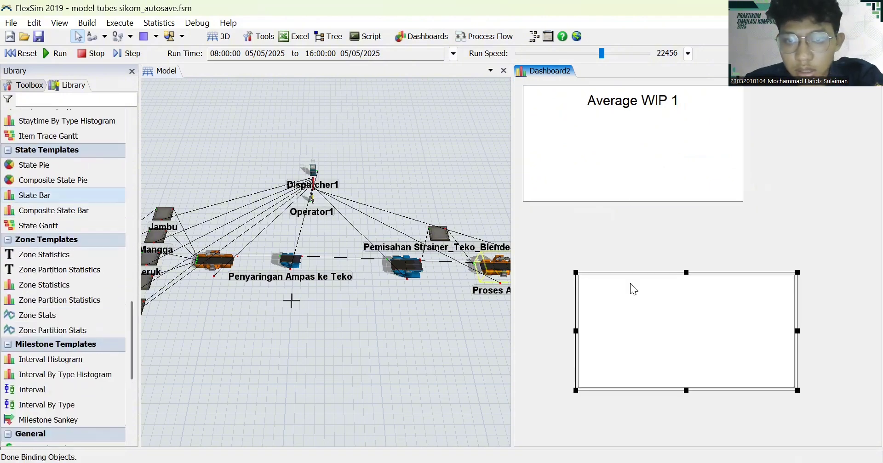
left_click(512, 202)
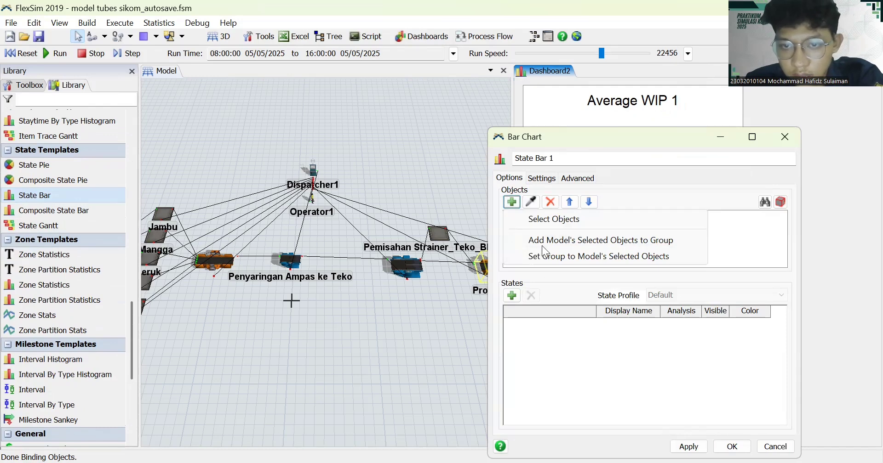
left_click(539, 219)
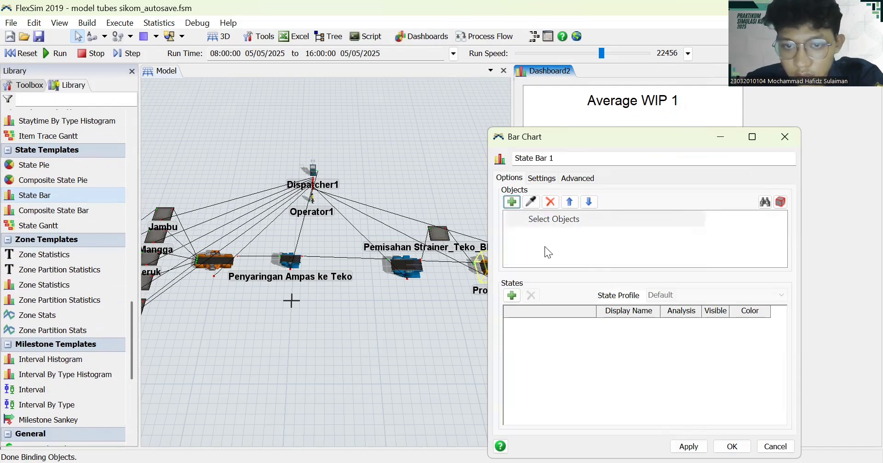
left_click_drag(560, 297, 556, 309)
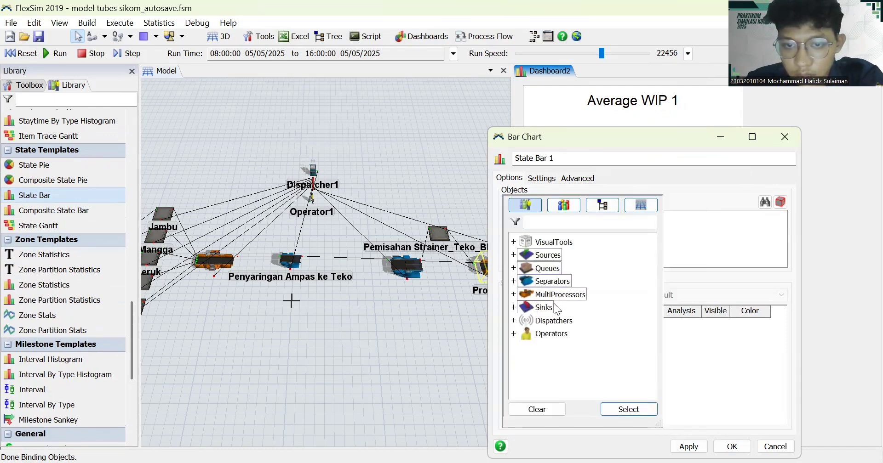
left_click(613, 415)
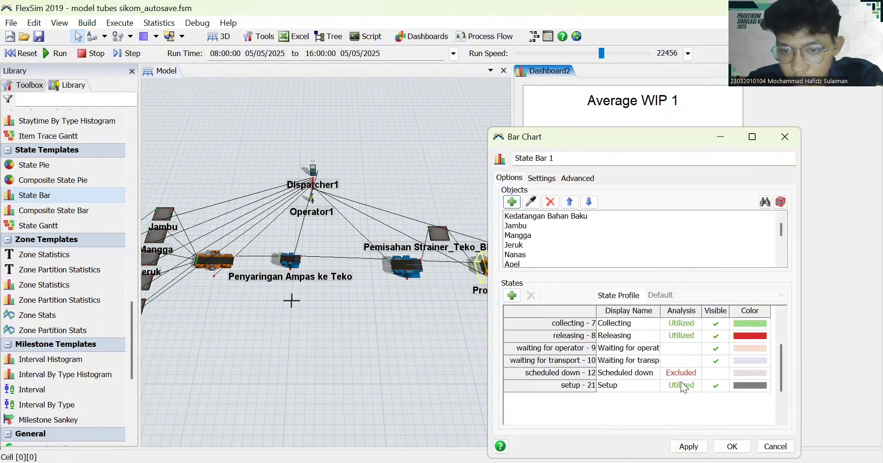
Exclude the waiting for transport and setup states from the State Bar's analysis and hide all states except idle, processing and blocked.
left_click(680, 362)
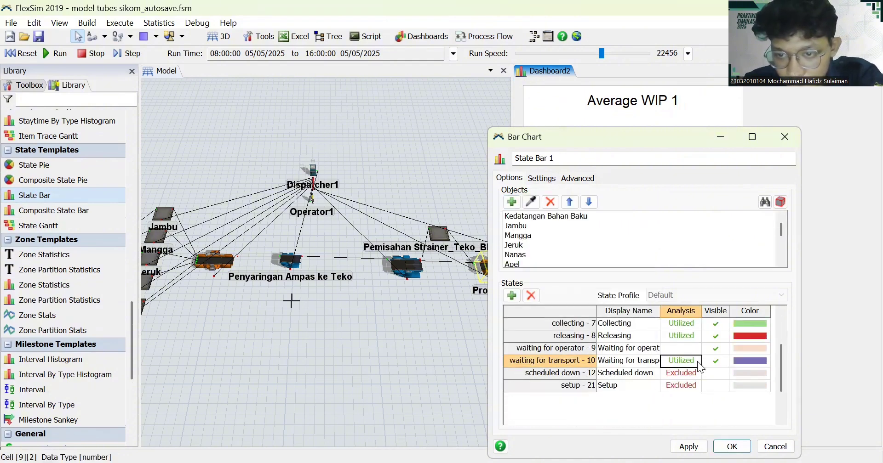
left_click(694, 363)
left_click(713, 349)
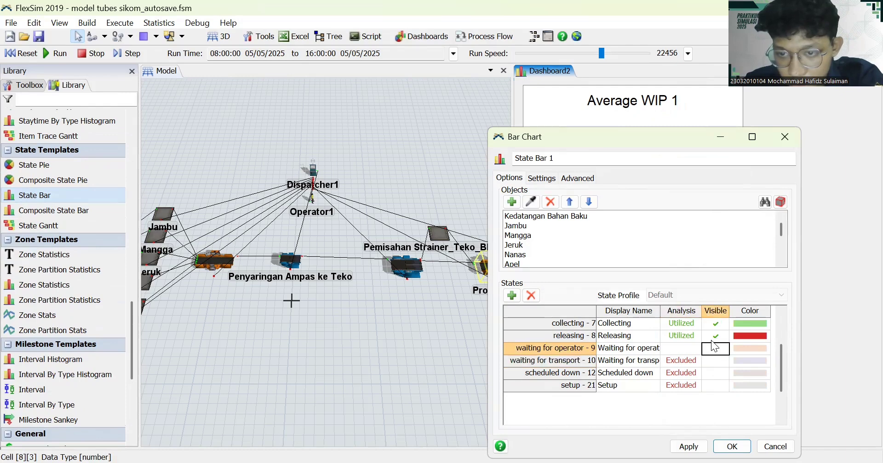
left_click(712, 336)
scroll(713, 340, "up", 2)
left_click(718, 361)
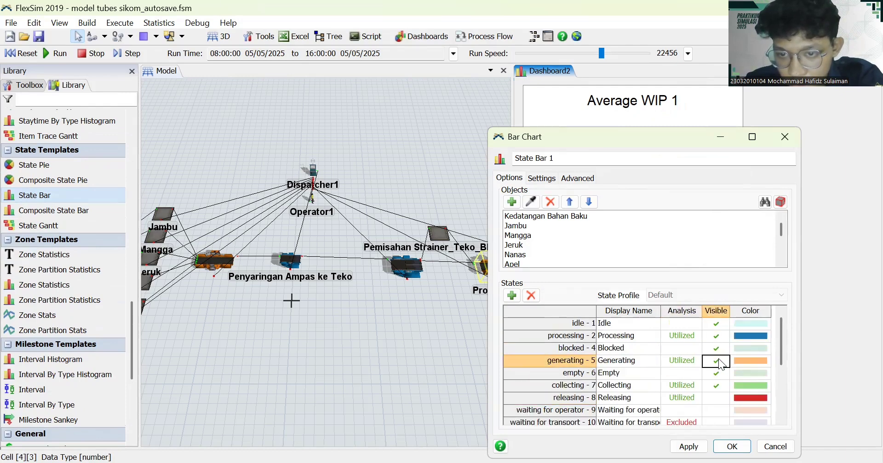
left_click(718, 372)
left_click(721, 385)
scroll(717, 387, "down", 1)
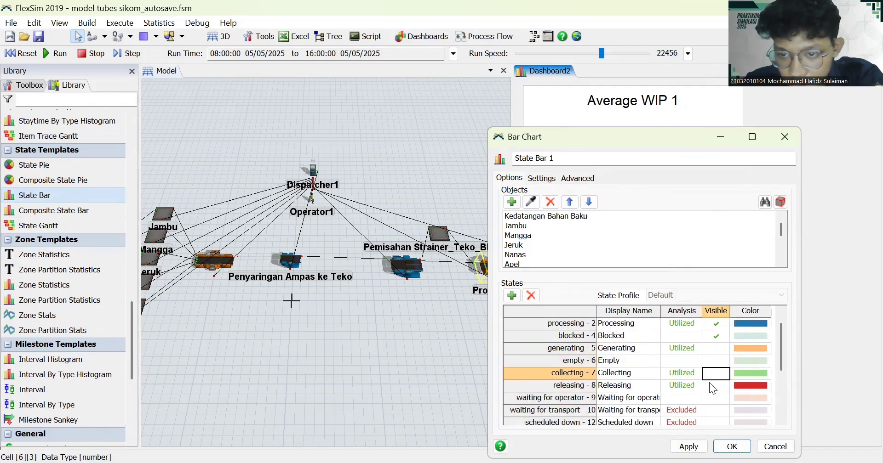
Exclude the waiting for operator, releasing, collecting, empty and generating states from the State Bar's analysis.
left_click(691, 398)
left_click(691, 396)
left_click(688, 388)
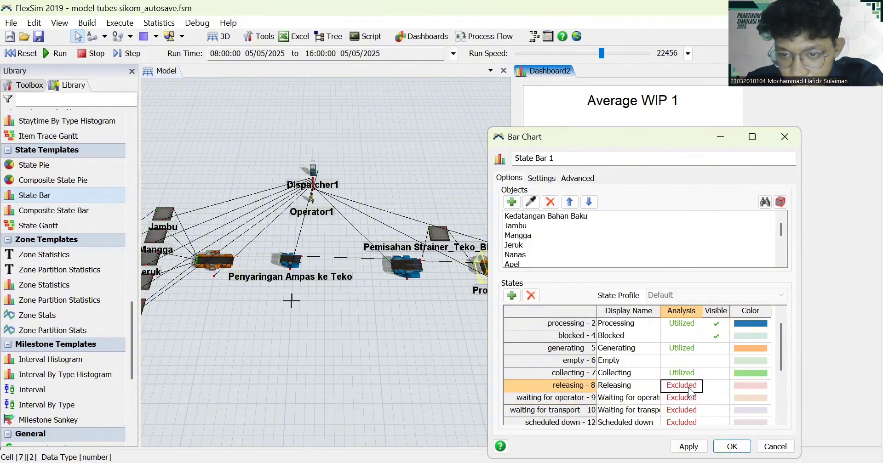
left_click(688, 387)
left_click(688, 387)
left_click(685, 383)
left_click(682, 375)
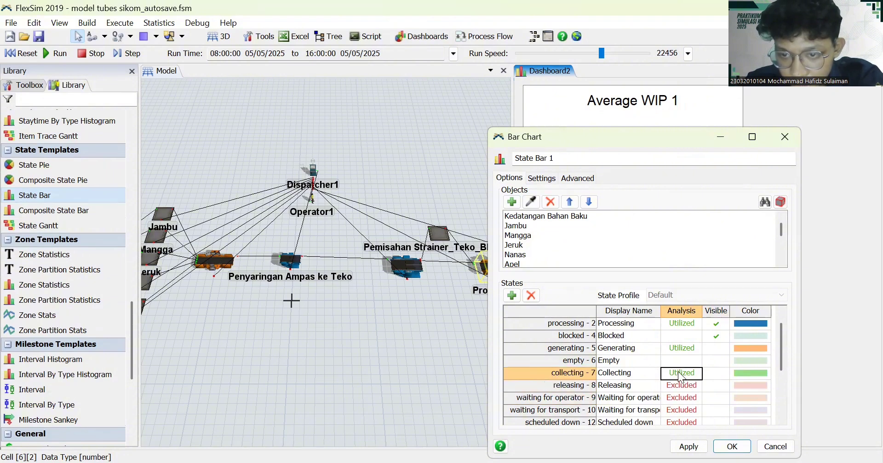
left_click(683, 374)
left_click(678, 361)
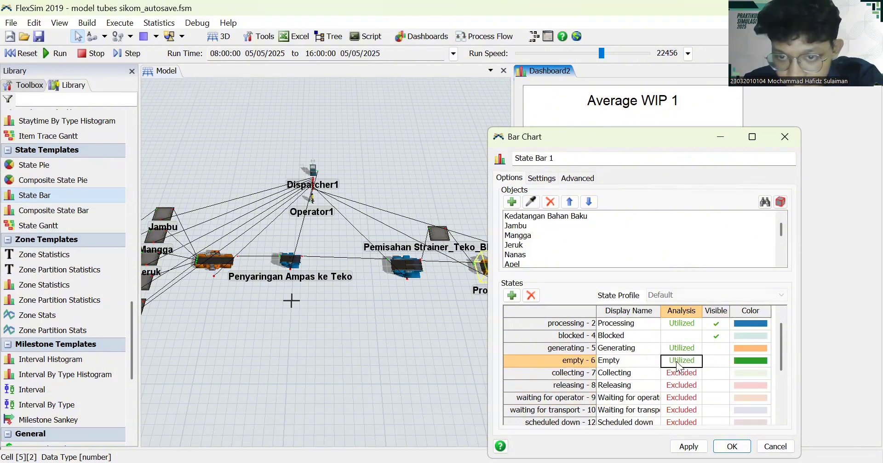
left_click(677, 362)
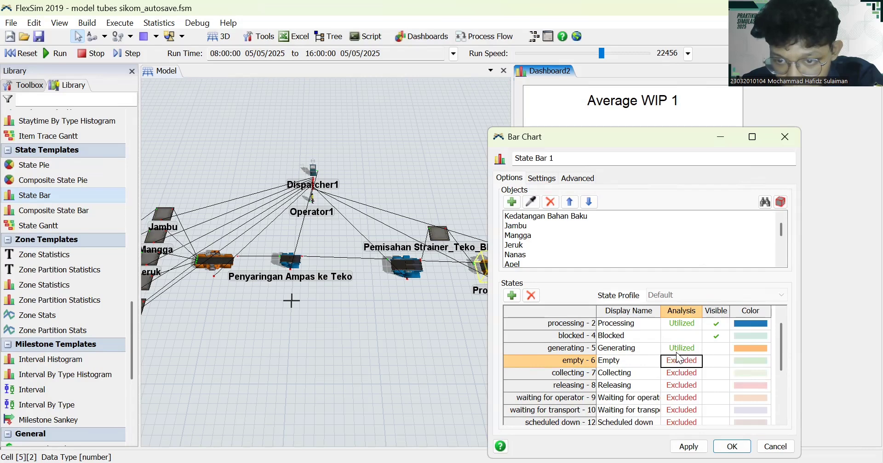
left_click(676, 349)
left_click(676, 349)
Delete the states from generating through setup from the State Bar, keeping only idle, processing and blocked.
scroll(677, 352, "up", 1)
scroll(676, 352, "down", 1)
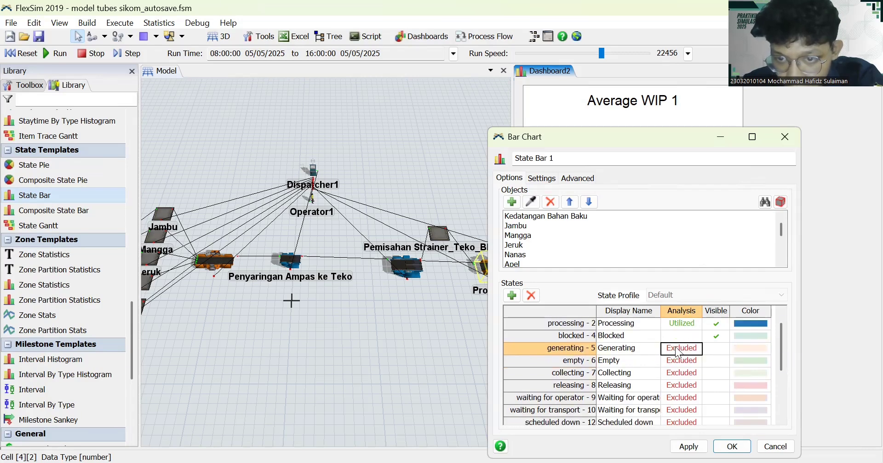
scroll(676, 352, "up", 1)
scroll(675, 346, "down", 5)
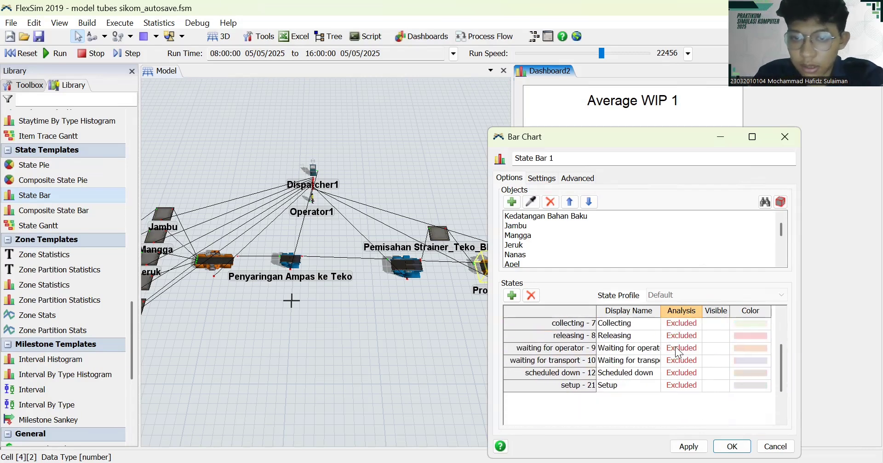
scroll(675, 346, "up", 5)
left_click_drag(589, 362, 740, 414)
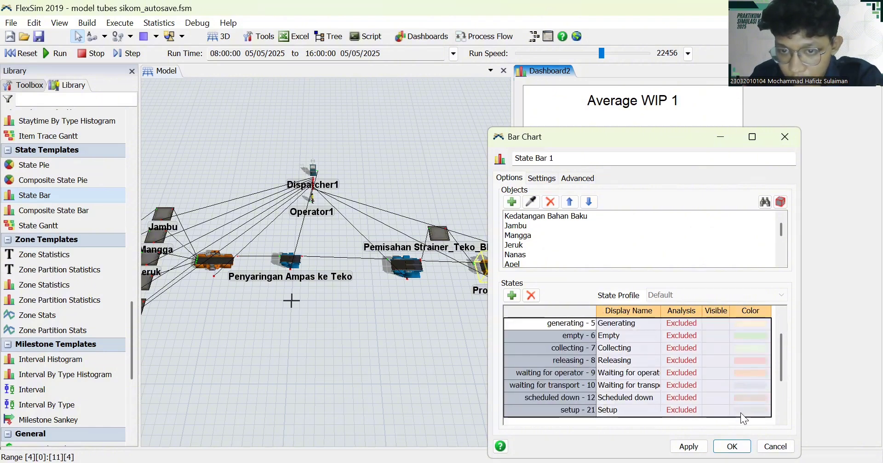
left_click(531, 296)
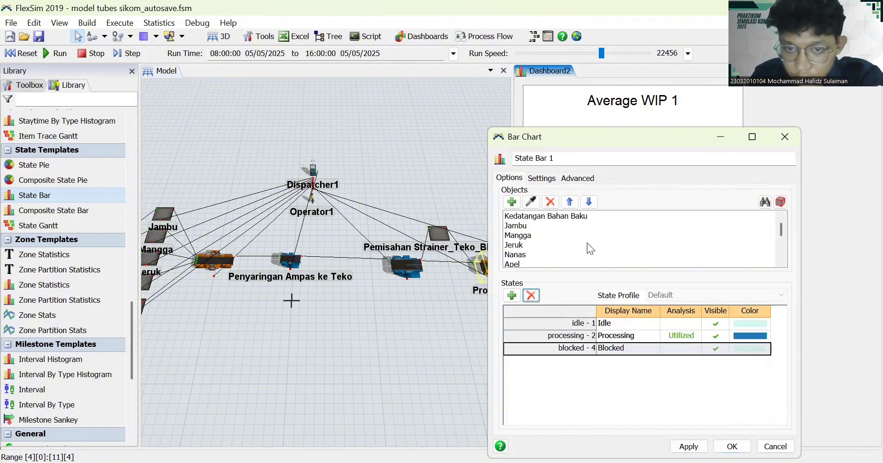
Reduce the State Bar's objects to Penyaringan Ampas ke Teko, Penuangan Jus Buah ke Plastik, Proses Awal and Proses Akhir.
scroll(589, 250, "down", 3)
scroll(589, 249, "up", 1)
scroll(589, 246, "up", 2)
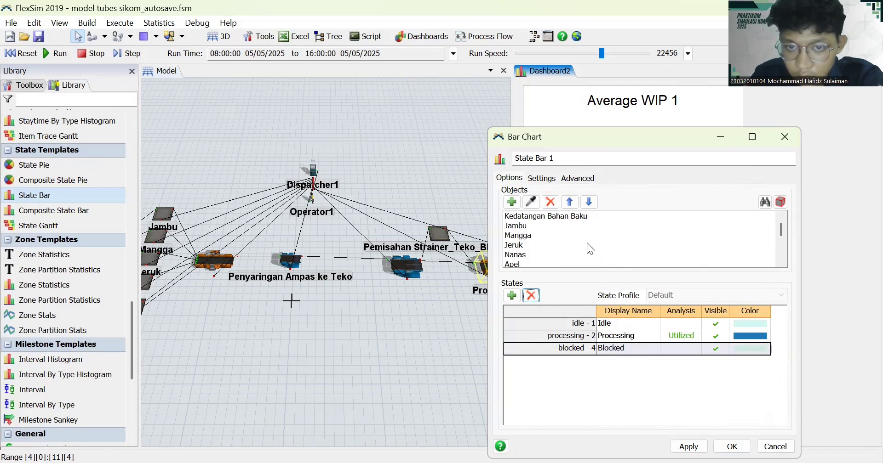
left_click_drag(536, 216, 520, 258)
scroll(552, 235, "down", 2)
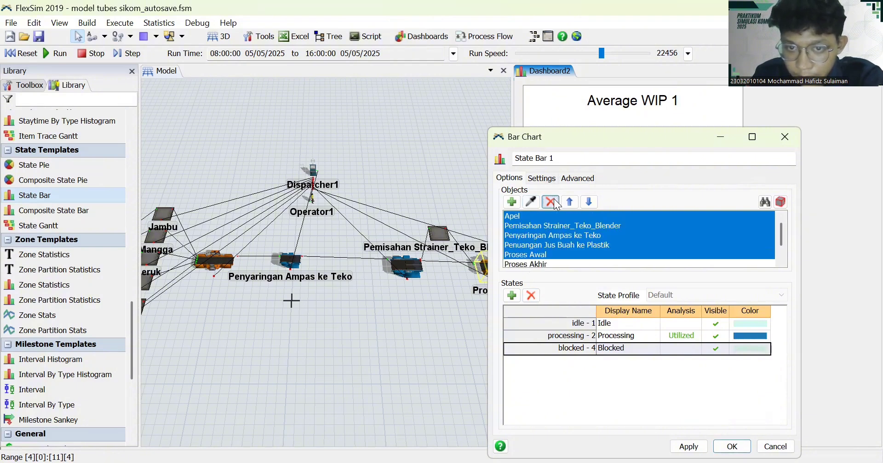
left_click(552, 225)
left_click(547, 214)
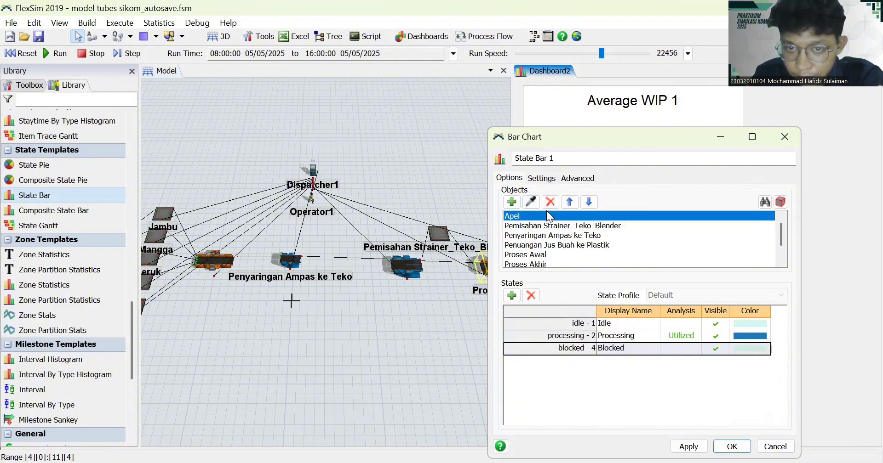
left_click(550, 202)
left_click(550, 202)
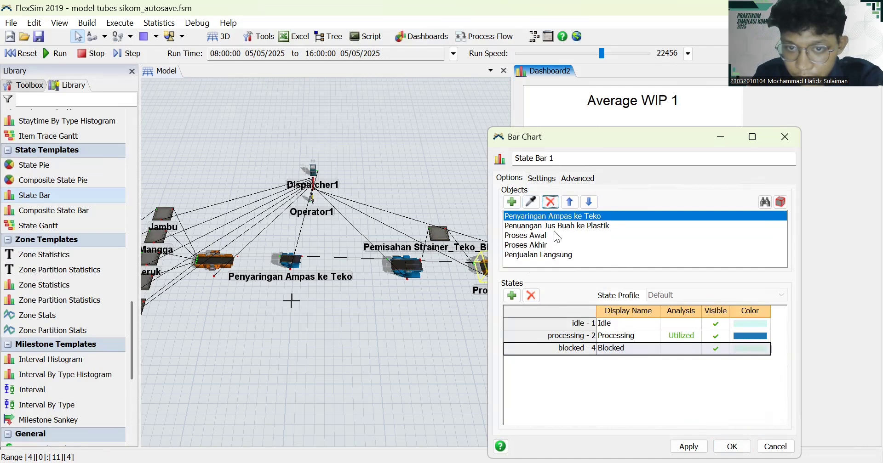
left_click(559, 256)
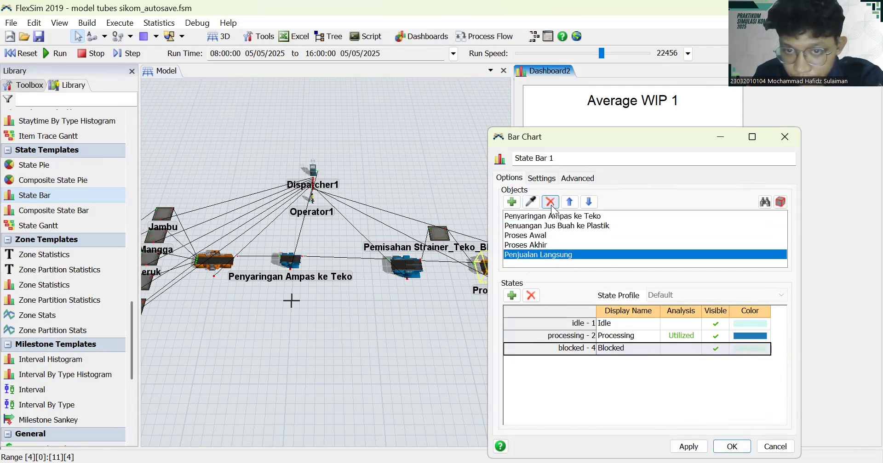
left_click(550, 202)
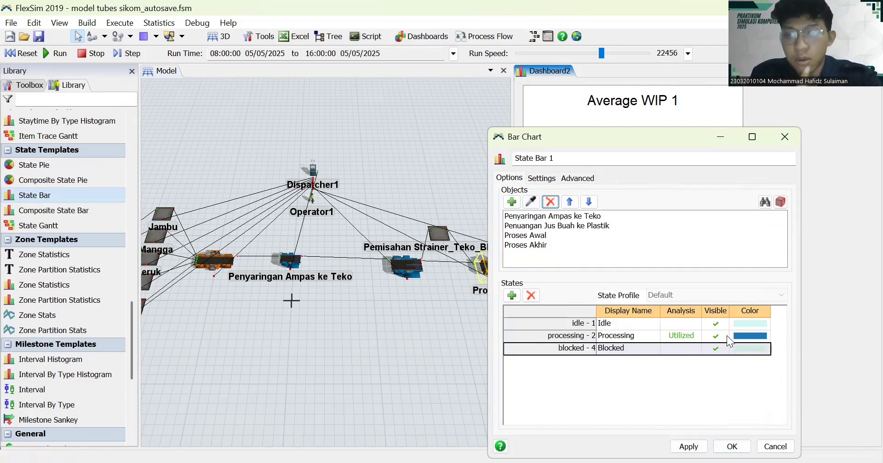
Set the idle and blocked states to Utilized, colour blocked bright green, and accept the State Bar's settings.
double_click(684, 324)
left_click(686, 348)
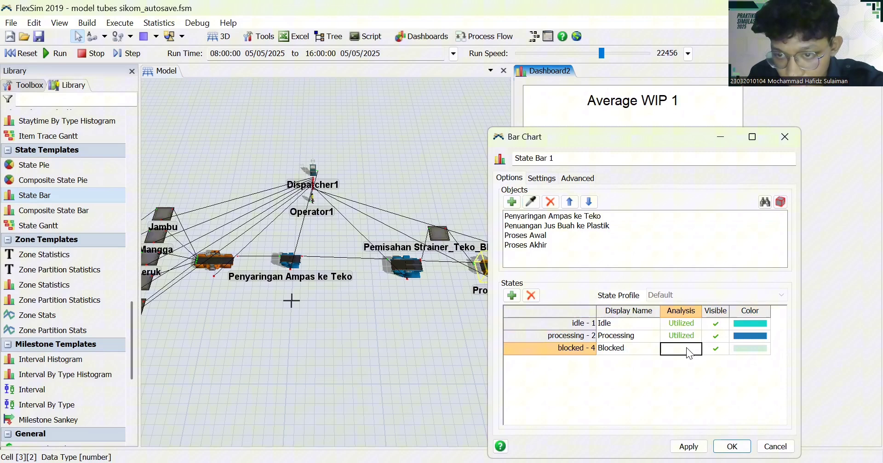
left_click(739, 349)
left_click(739, 348)
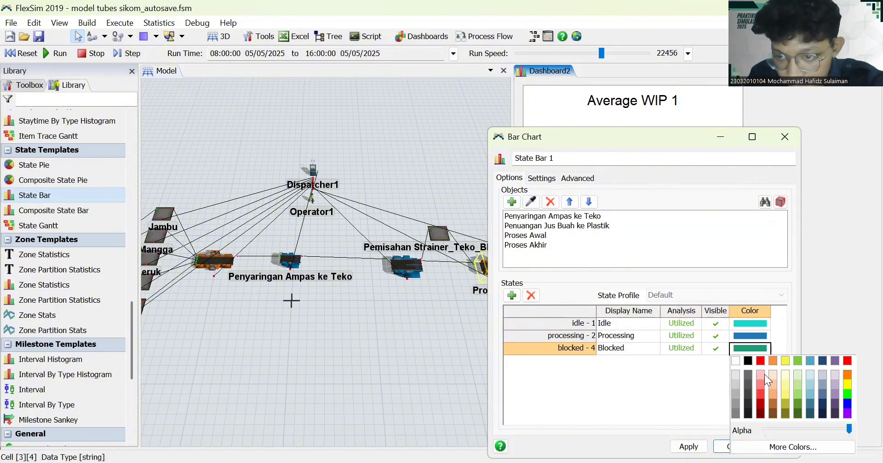
left_click(848, 397)
left_click(688, 447)
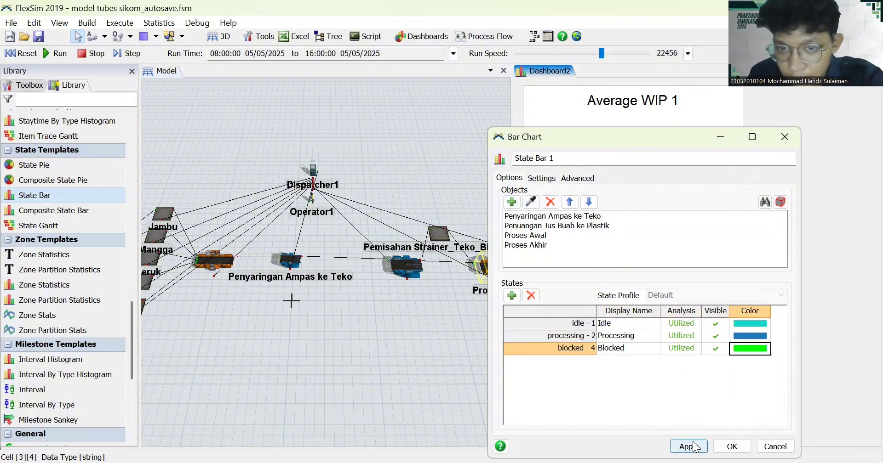
left_click(741, 447)
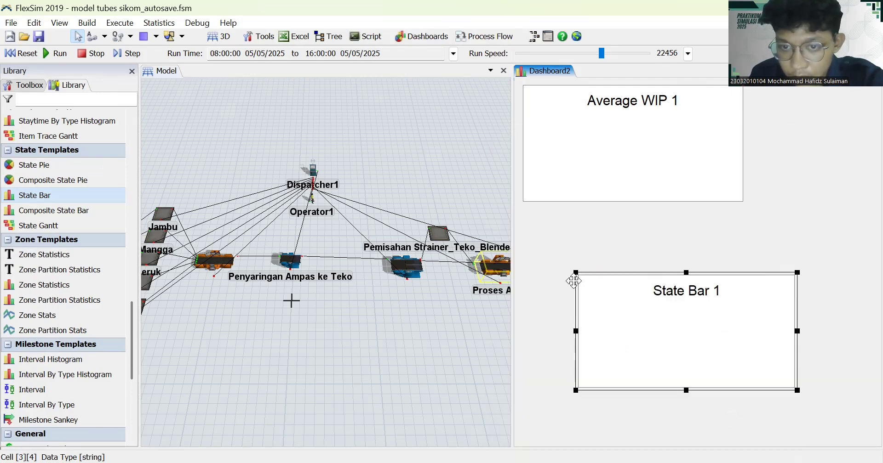
Align State Bar 1 beneath the Average WIP table, make it wider and taller, and extend the table down to the bar chart.
left_click_drag(579, 280, 525, 231)
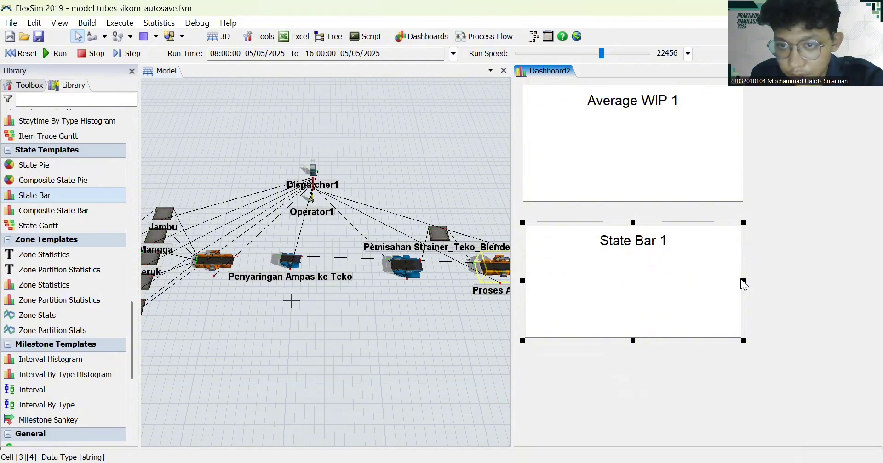
left_click_drag(743, 281, 865, 282)
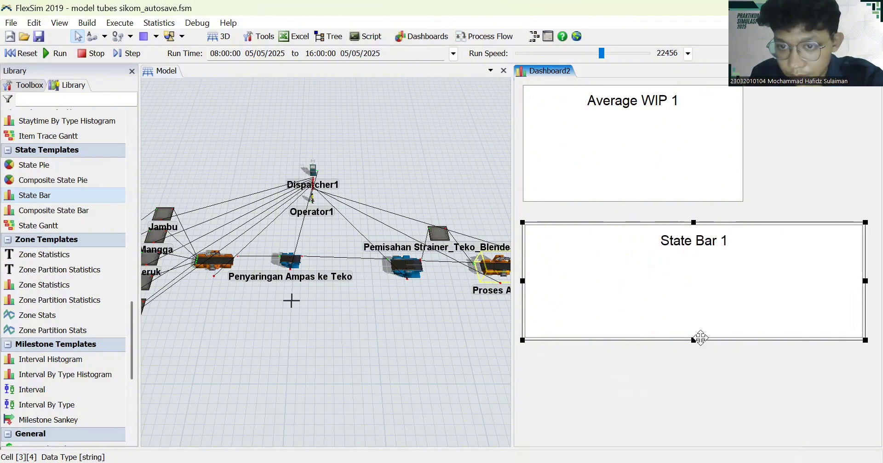
left_click_drag(694, 341, 694, 405)
left_click(665, 202)
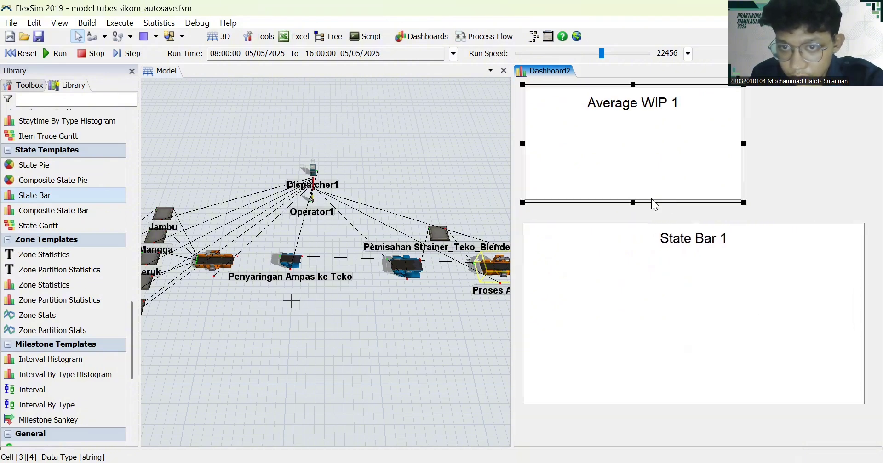
left_click_drag(633, 201, 635, 223)
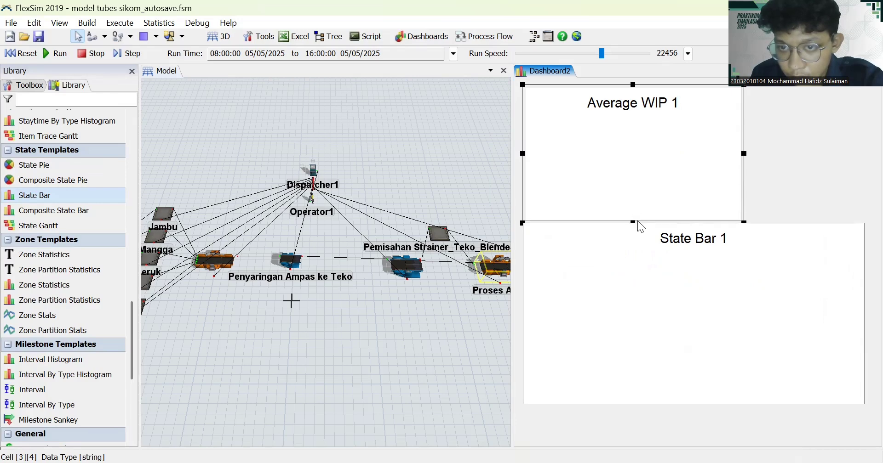
Reset the model and run it until 16:00 to check the Average WIP and State Bar results.
left_click(23, 54)
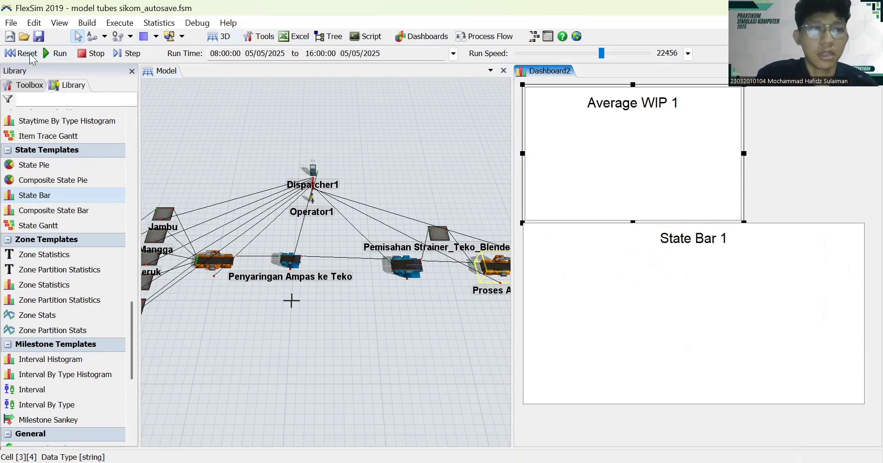
left_click(58, 54)
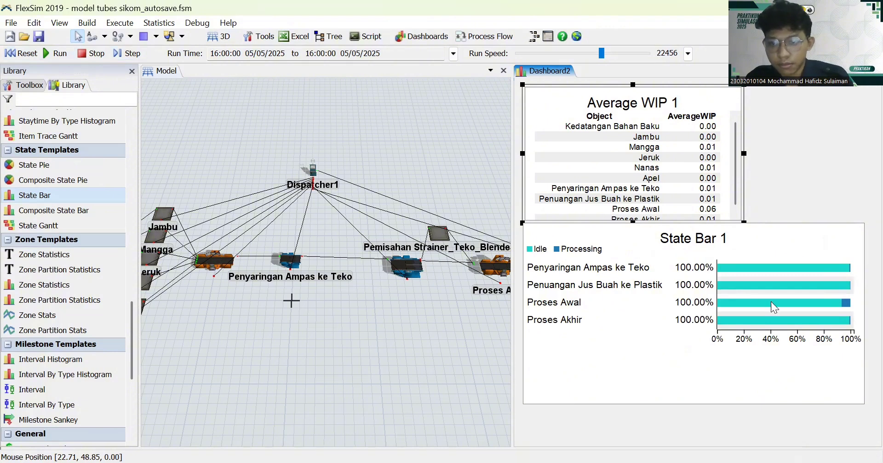
mouse_move(773, 311)
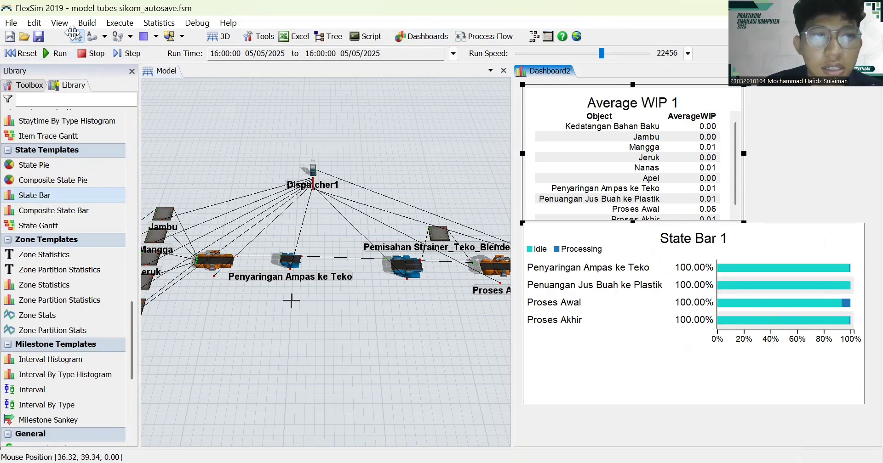
Reset and rerun the model until 16:00, starting at run speed 614 and raising it to 4387 and 14805.
left_click(24, 54)
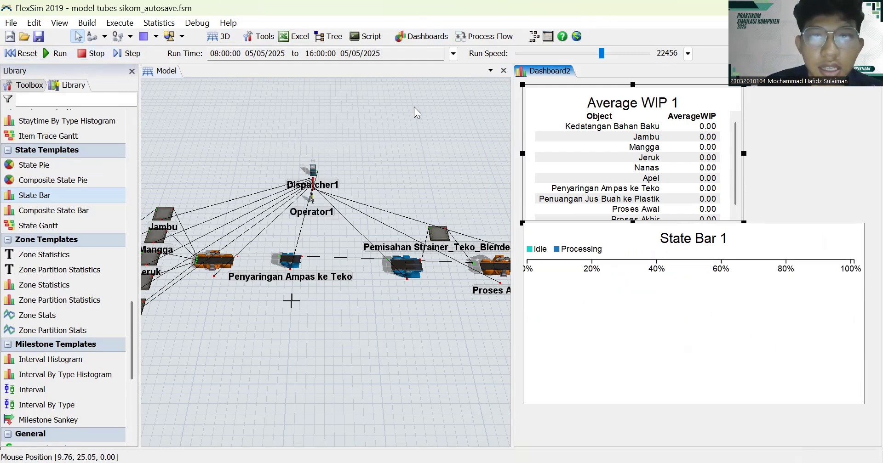
left_click(561, 54)
scroll(561, 54, "down", 2)
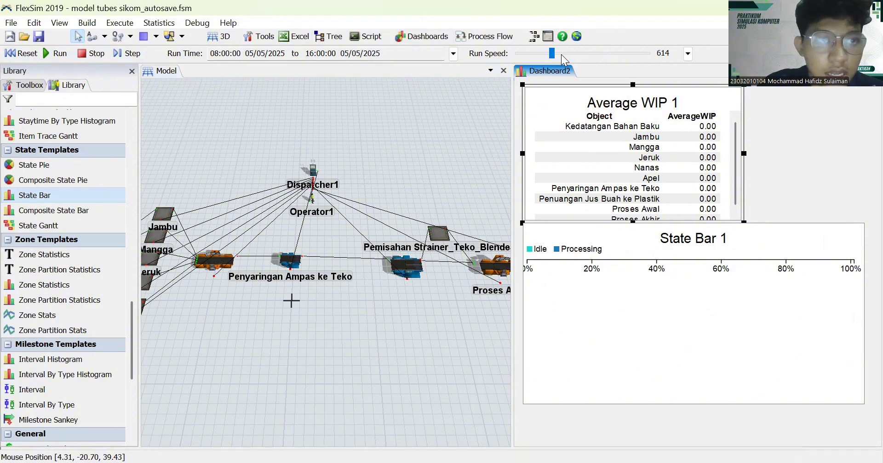
left_click(59, 54)
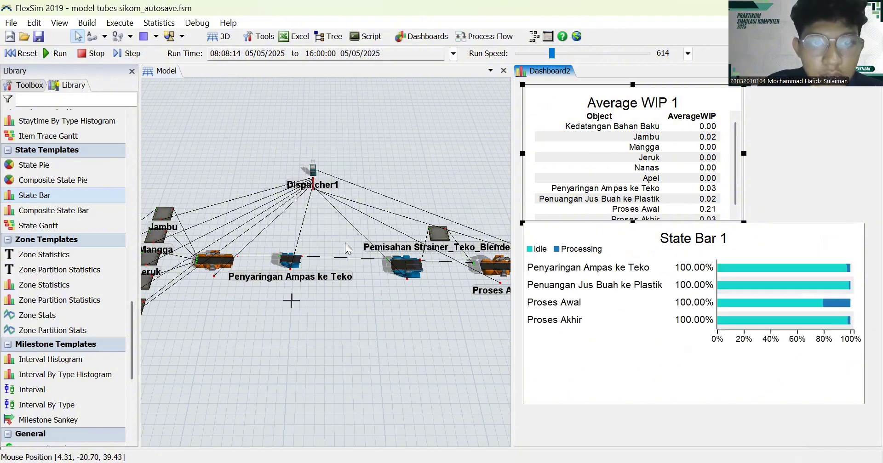
left_click_drag(417, 317, 221, 286)
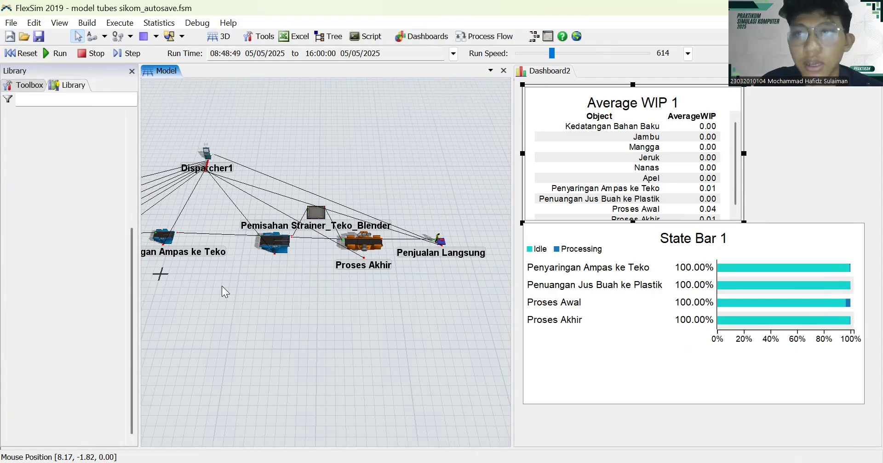
left_click_drag(223, 291, 292, 309)
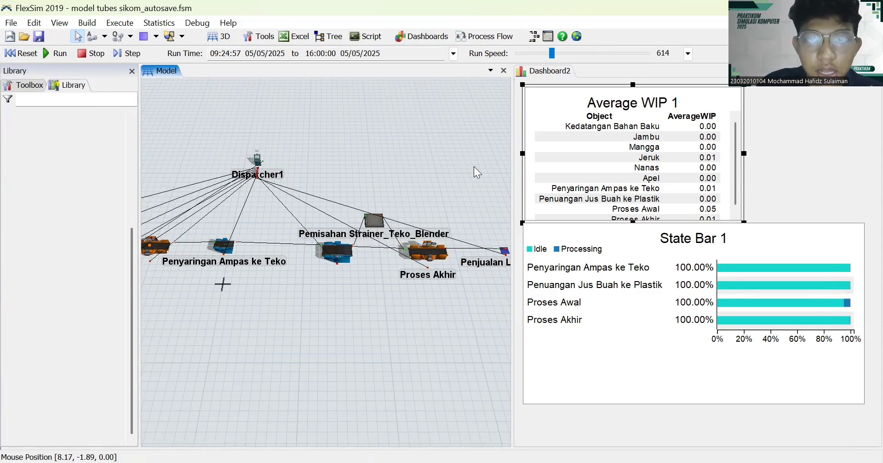
left_click_drag(552, 53, 572, 54)
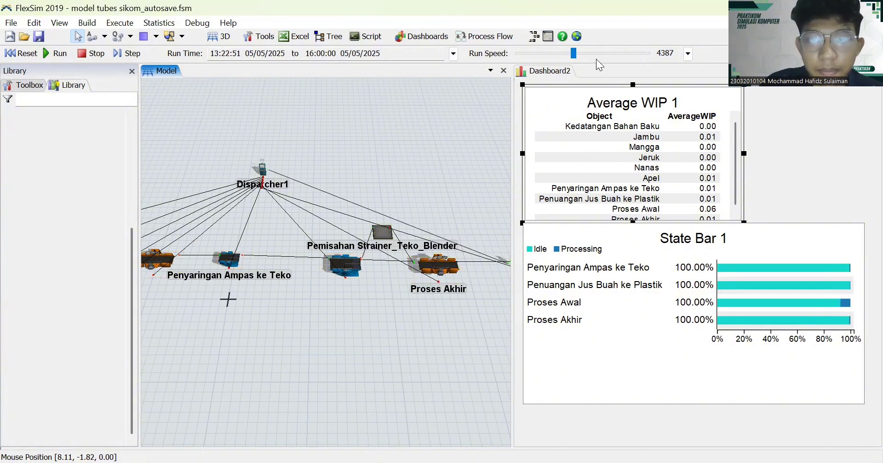
left_click(593, 55)
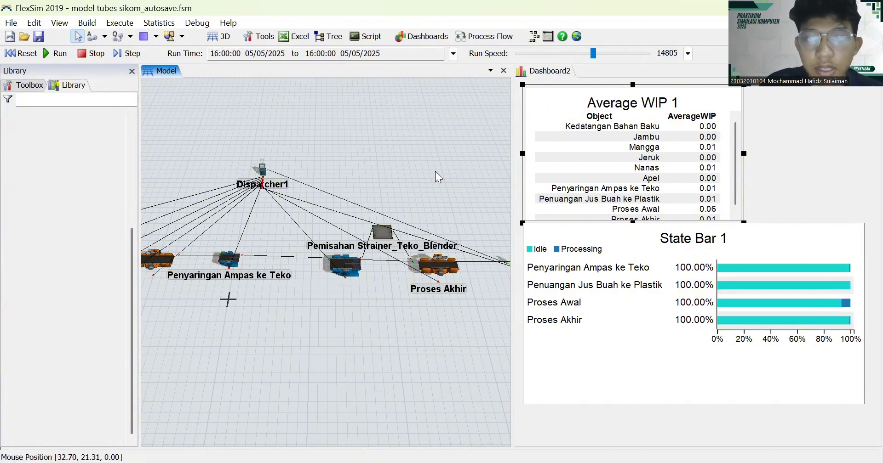
left_click_drag(435, 171, 407, 165)
Move State Bar 1 down to leave a gap below the Average WIP table, and widen the dashboard pane.
left_click(532, 411)
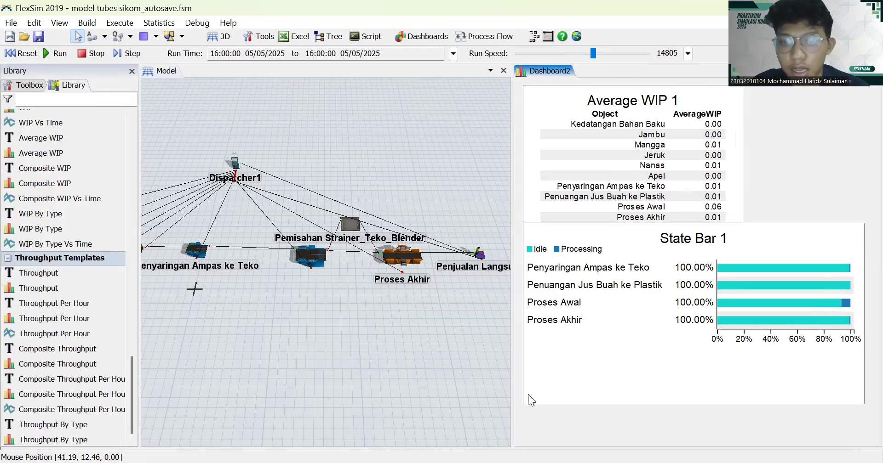
left_click(528, 394)
left_click_drag(524, 397, 524, 417)
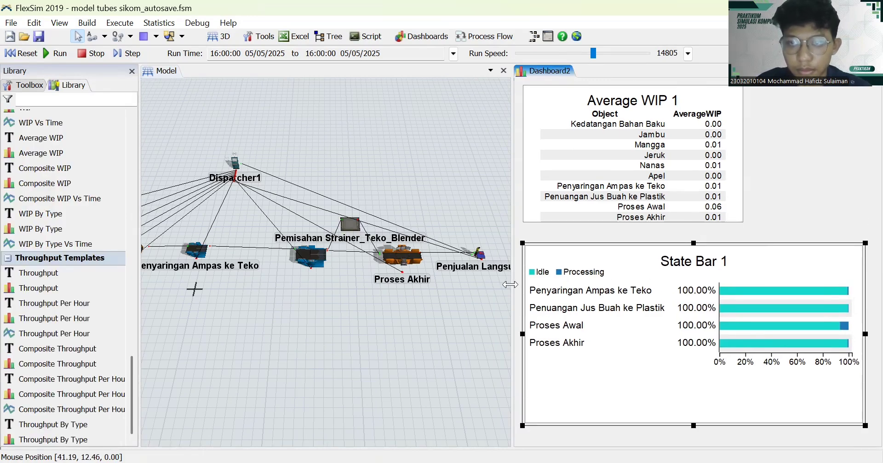
left_click_drag(510, 284, 414, 274)
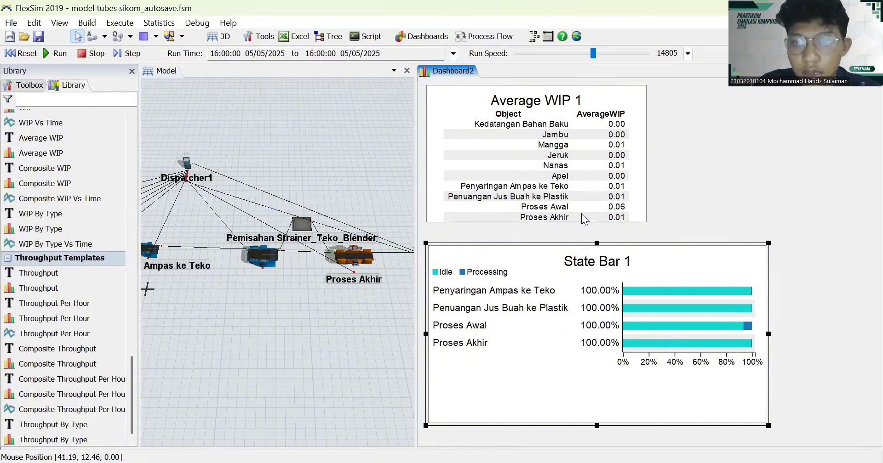
Extend the Average WIP 1 table downward to just above the State Bar 1 chart so every row fits.
left_click_drag(582, 214, 677, 210)
left_click(677, 210)
left_click(645, 217)
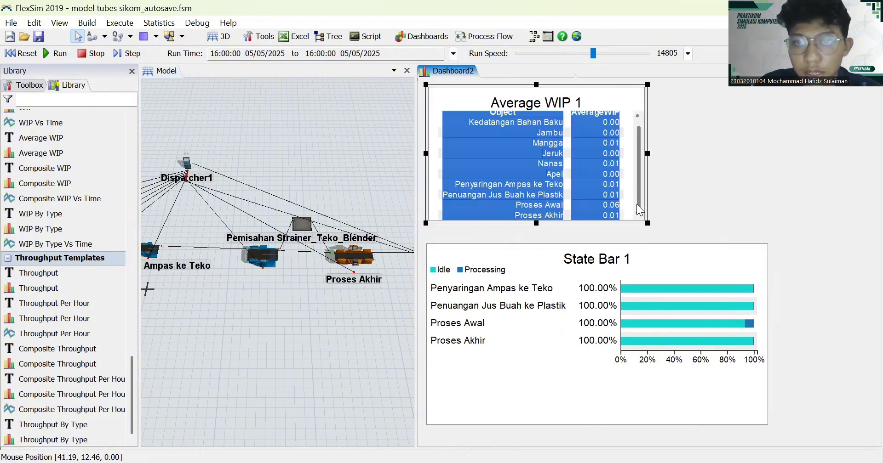
left_click_drag(536, 223, 536, 239)
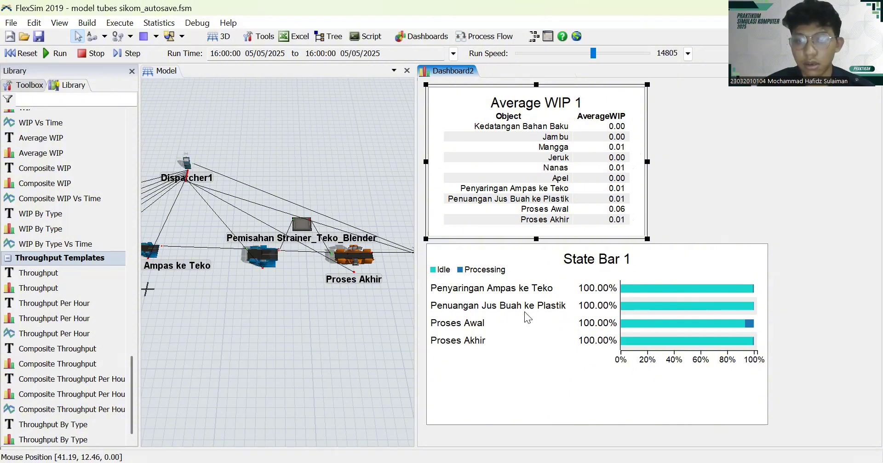
Examine the idle percentages of the individual processes in the State Bar 1 chart.
mouse_move(672, 294)
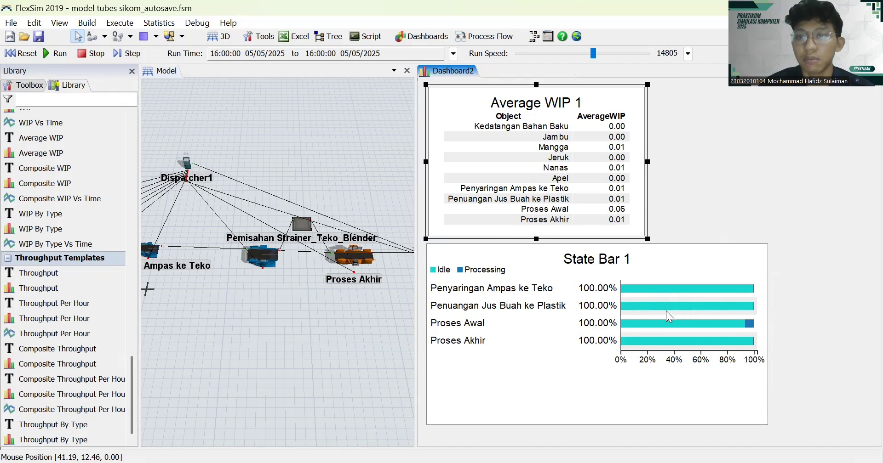
mouse_move(674, 328)
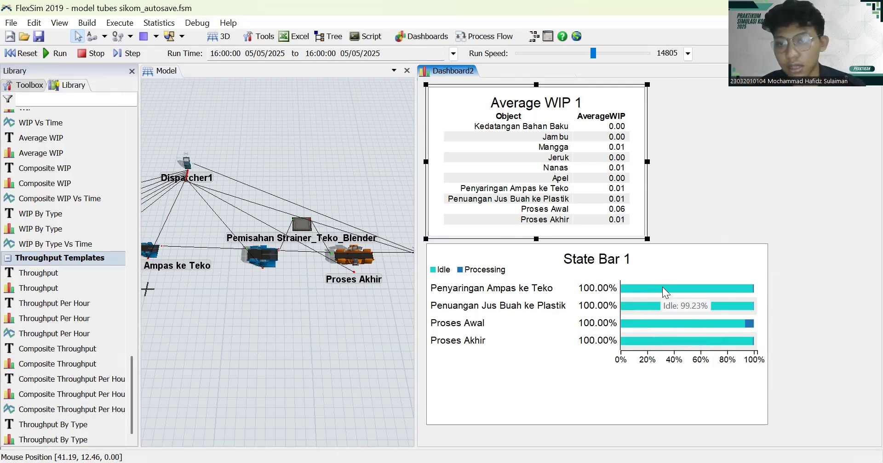
mouse_move(656, 311)
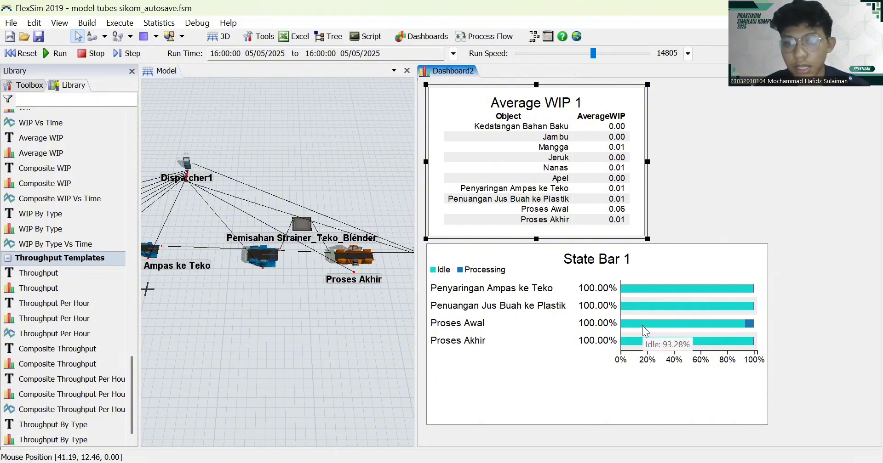
mouse_move(643, 347)
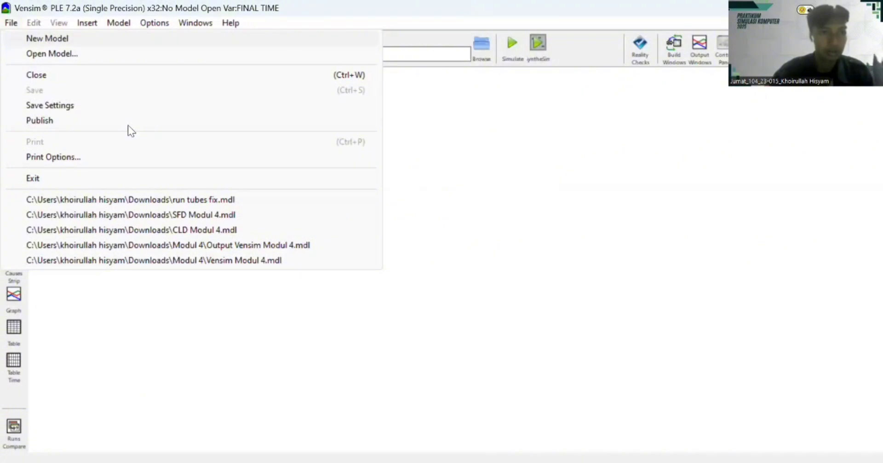
Switch to Vensim and create a new model with an initial time of 2025 and a final time of 2030.
key("Return")
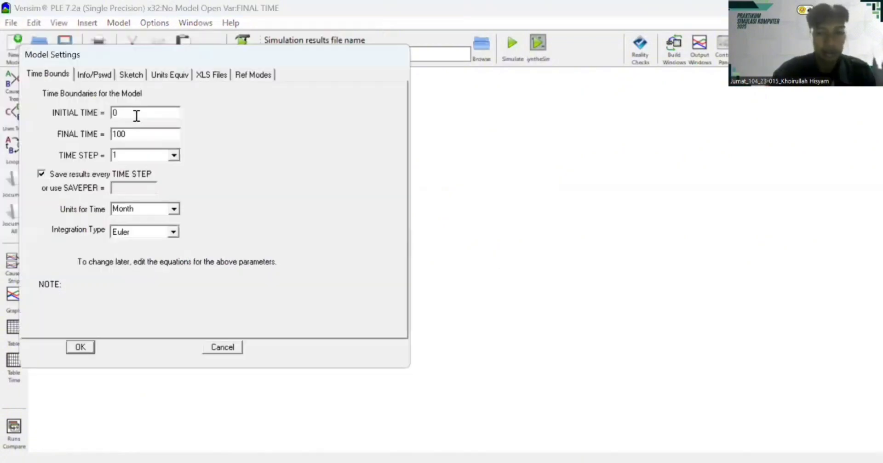
key("BackSpace")
type("2025")
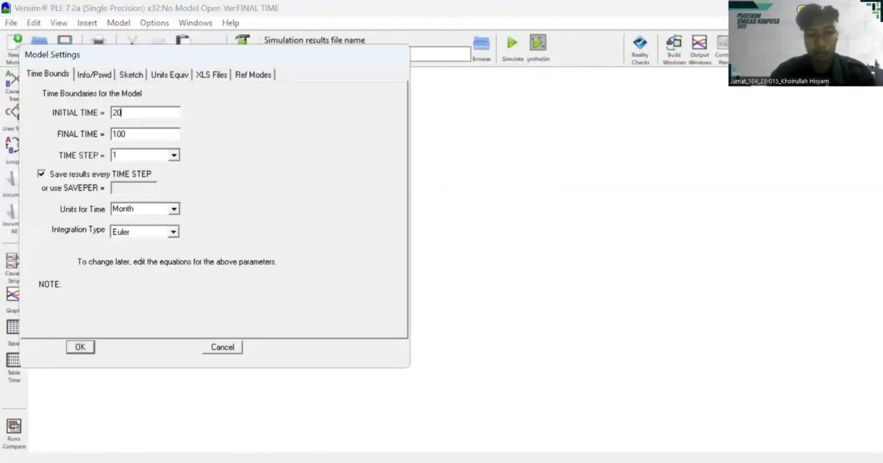
left_click(137, 134)
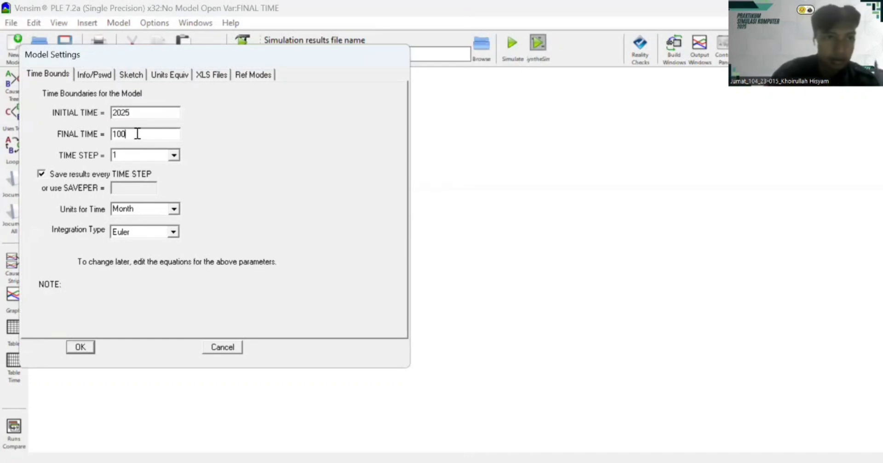
key("BackSpace")
key("BackSpace")
key("BackSpace")
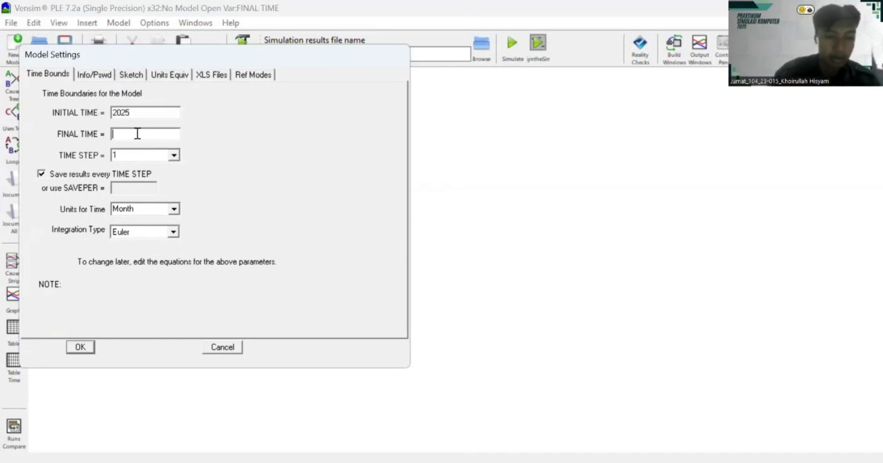
type("2034")
key("BackSpace")
type("0")
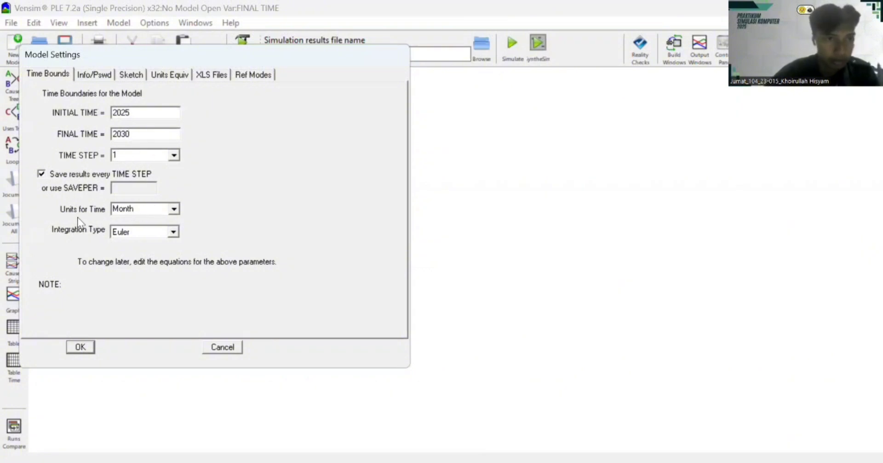
Set the model's units for time to Year and accept the model settings.
left_click(157, 212)
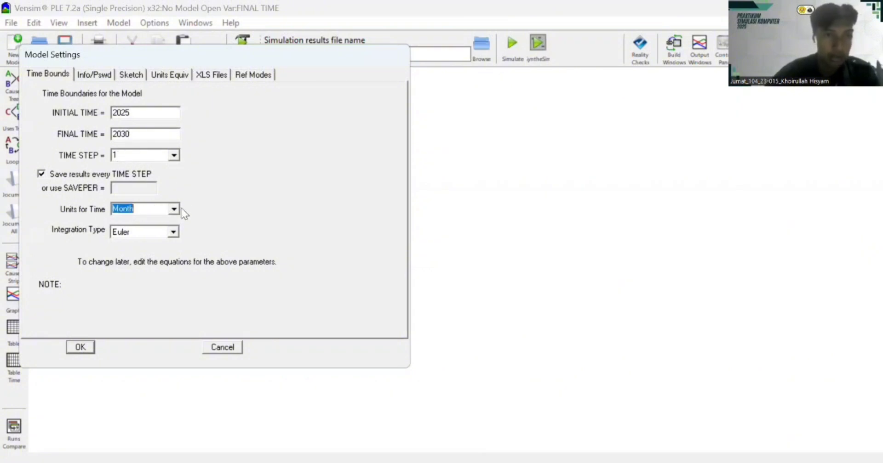
left_click(174, 209)
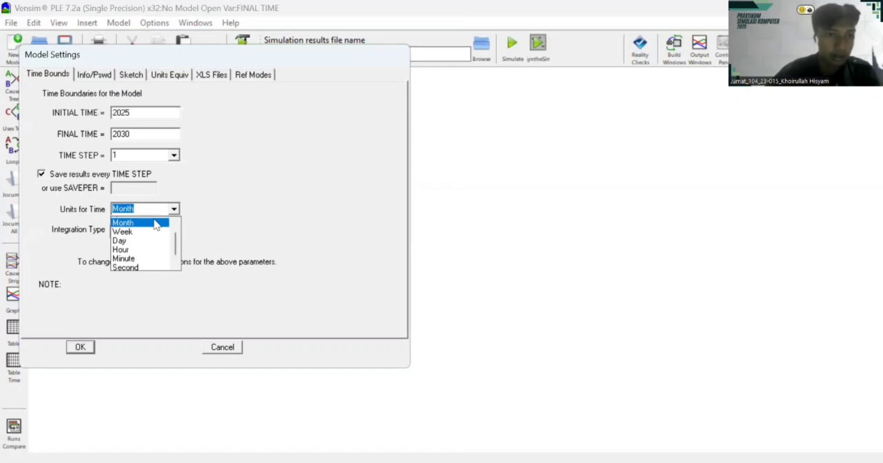
scroll(156, 224, "up", 1)
left_click(138, 222)
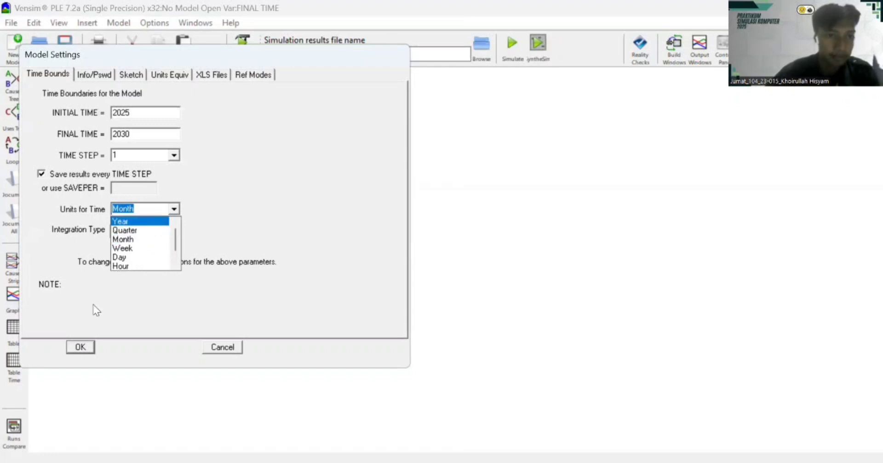
left_click(81, 348)
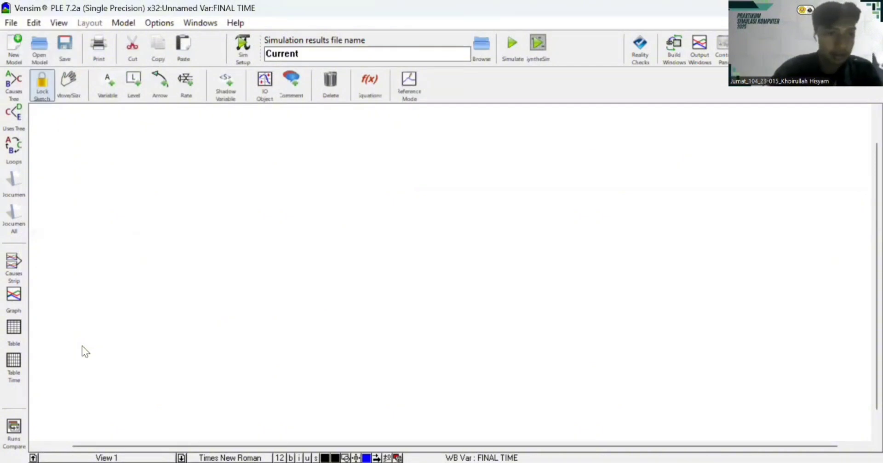
Add a variable named "jus hasil produksi" to the upper-left area of the empty sketch.
left_click(107, 90)
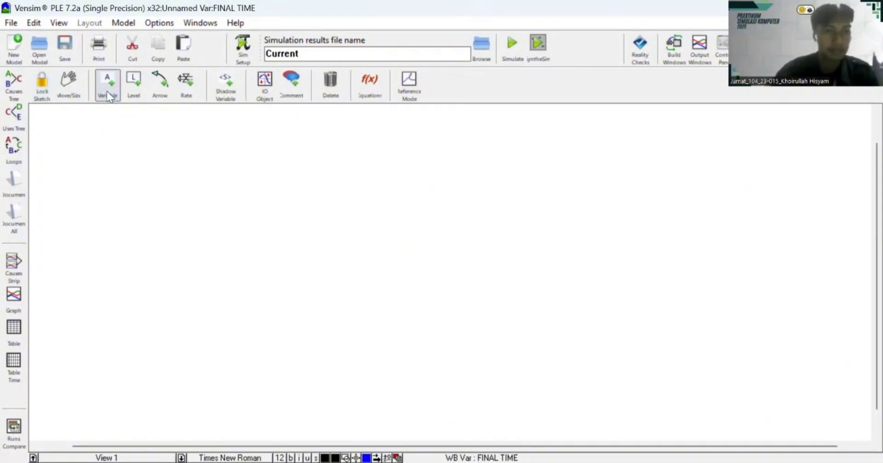
left_click(203, 190)
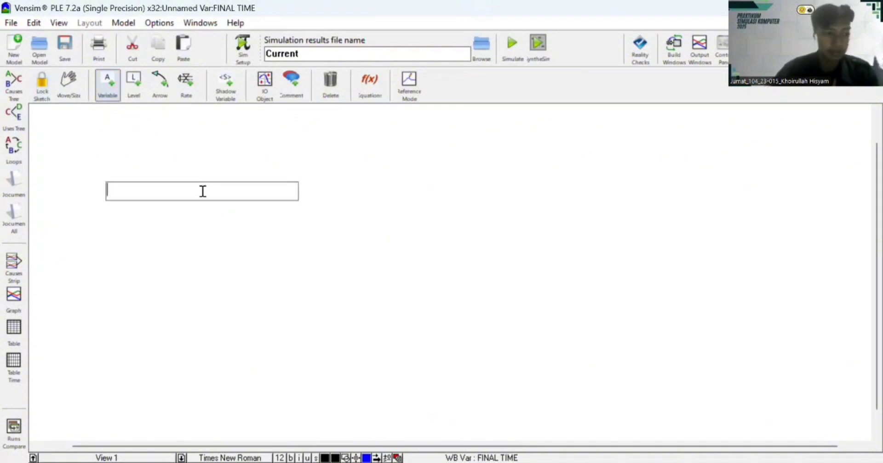
type("ju")
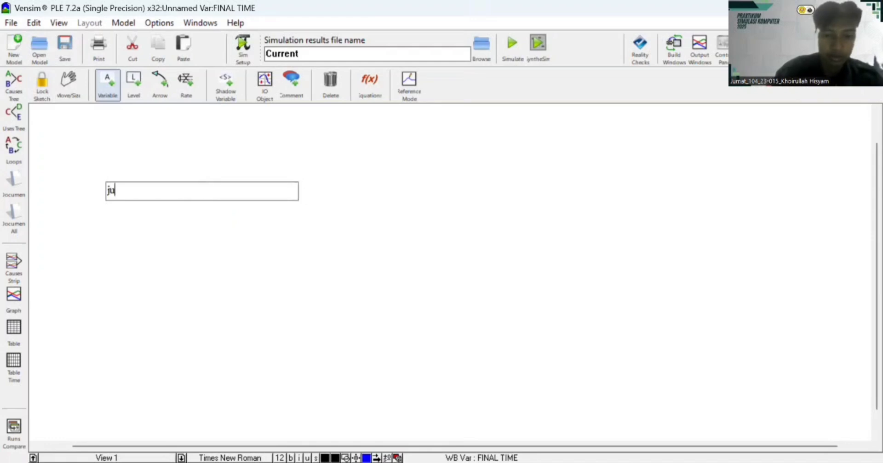
type("s hasi")
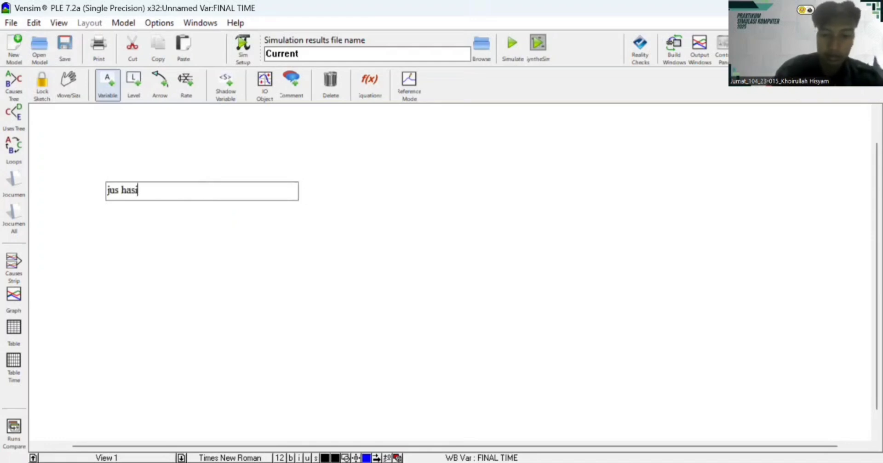
type("l produksi")
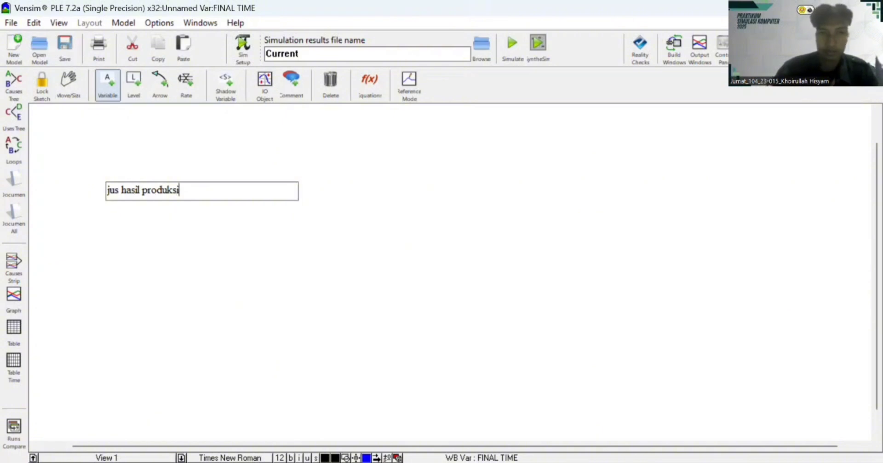
key("Return")
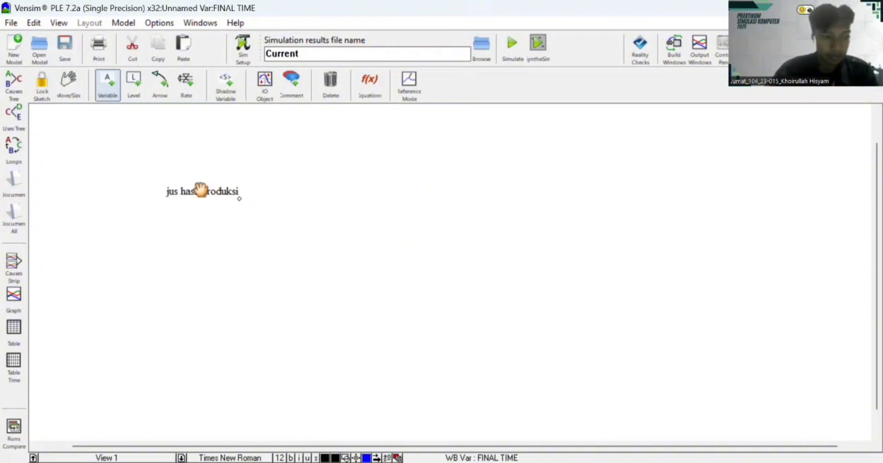
Add a variable named "ketersediaan stok jus buah" below and to the right of "jus hasil produksi".
left_click(335, 230)
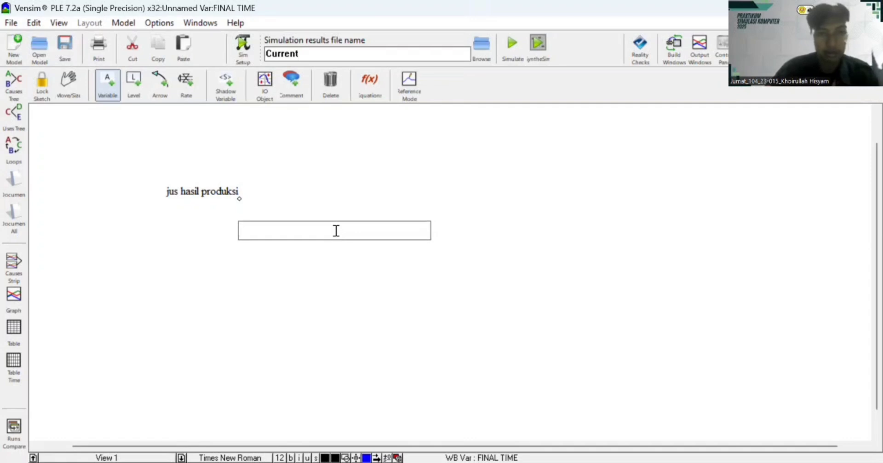
type("kete")
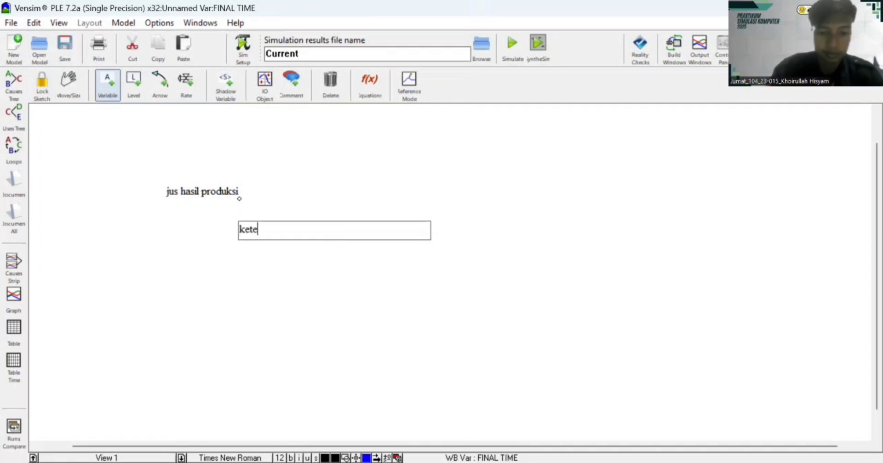
type("rsediaan ")
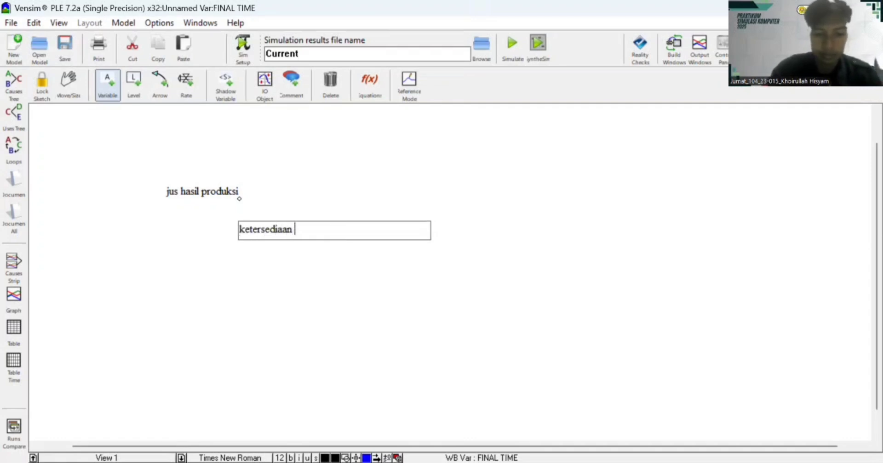
type("st")
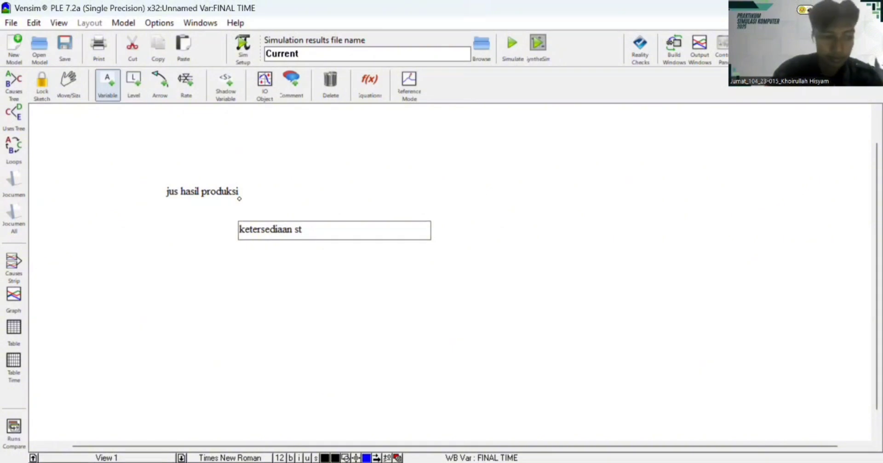
type("ok ")
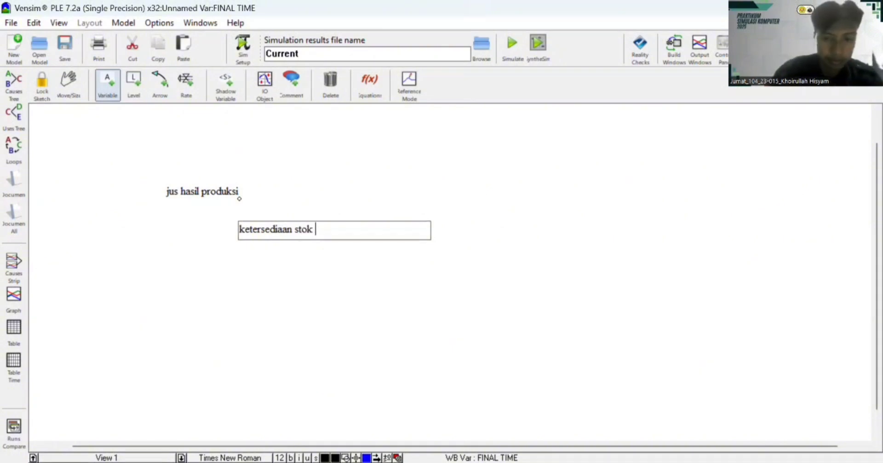
type("jus buah")
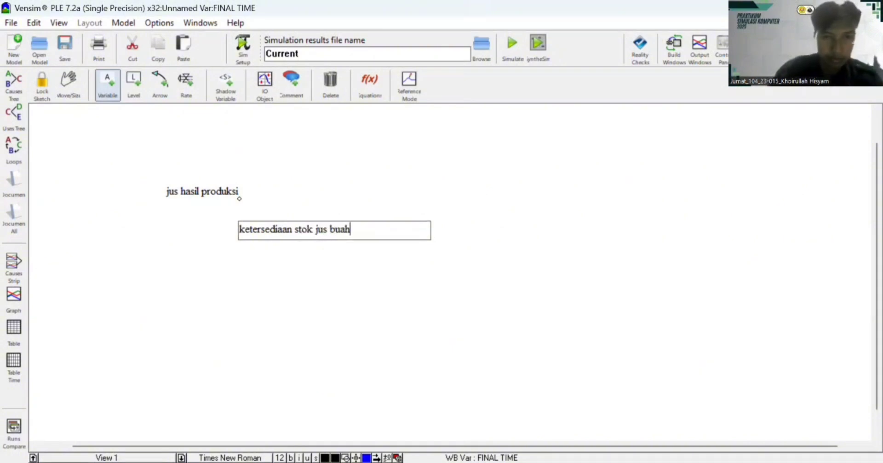
key("Return")
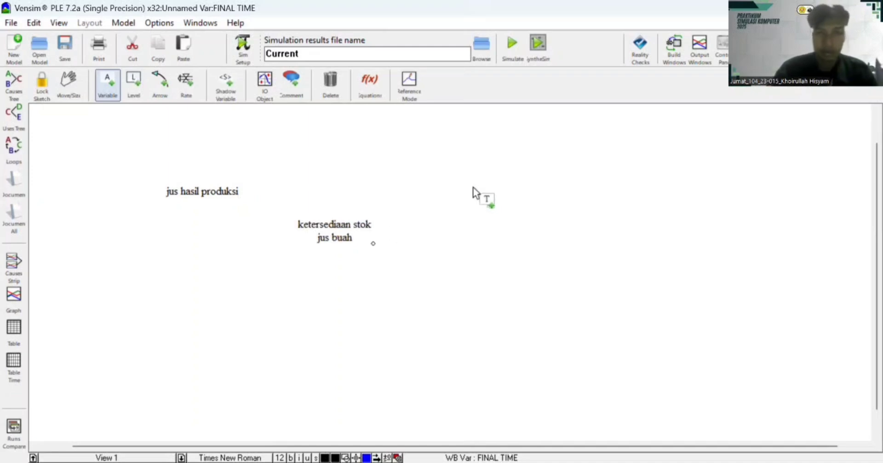
Add a variable named "buah kedaluwarsa di kulkas" above and to the right of "ketersediaan stok jus buah".
left_click(459, 180)
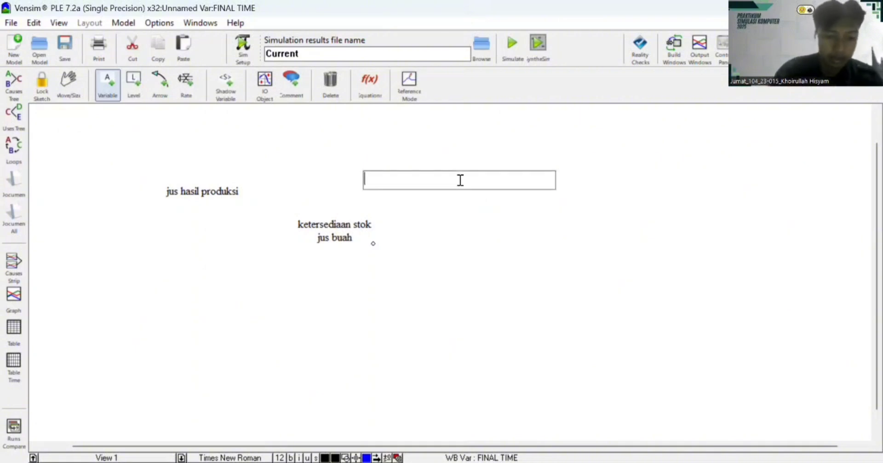
type("bua")
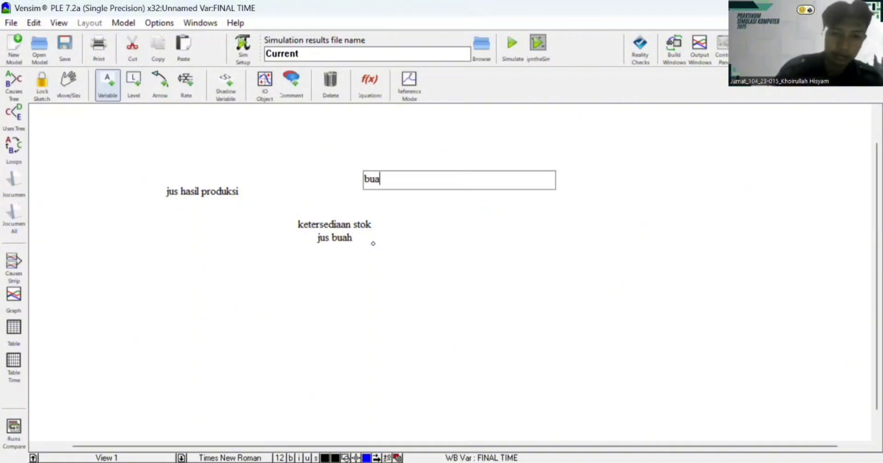
type("h ke")
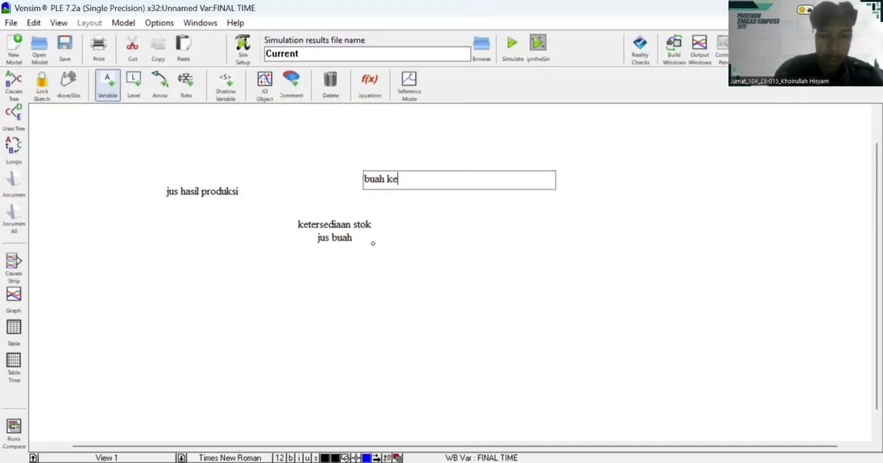
type("daluwa")
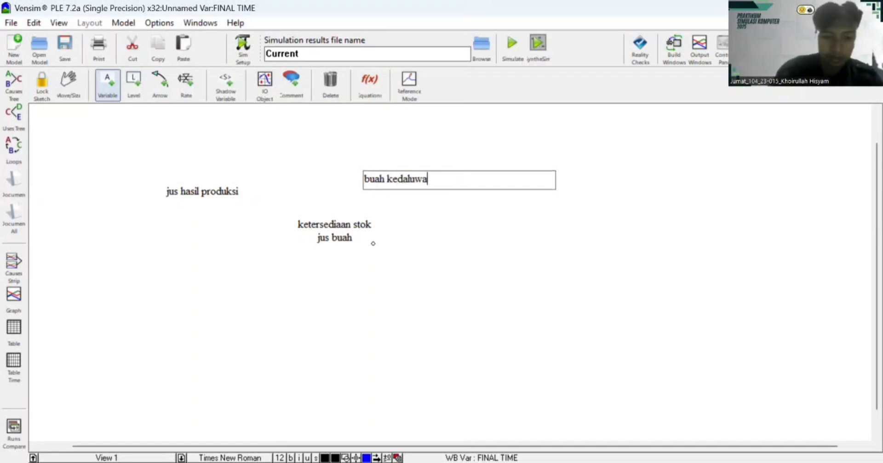
type("rsa di kulkas")
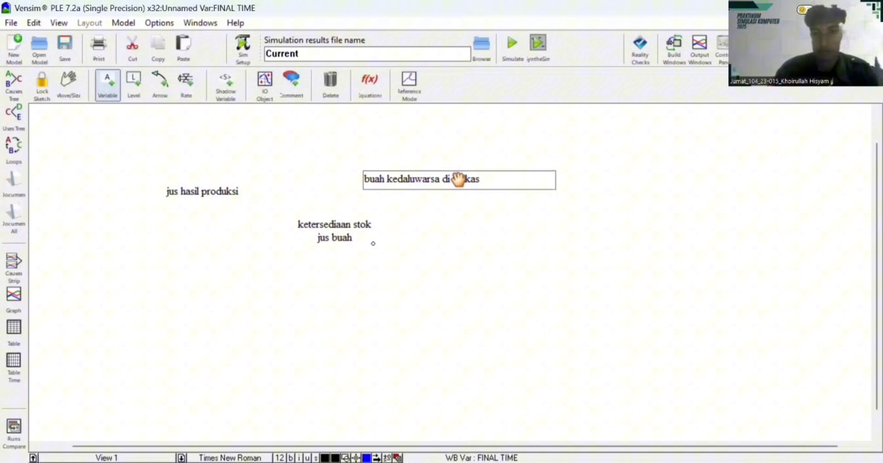
key("Return")
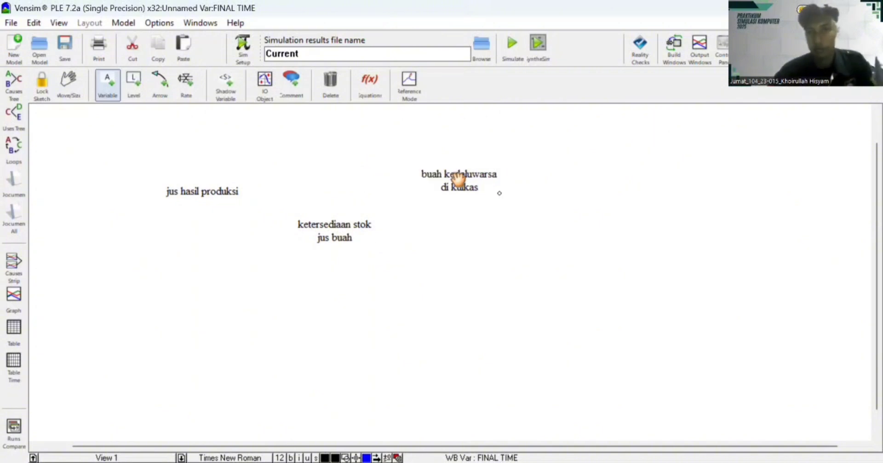
Add a variable named "peresentase buah kedaluwarsa" to the right of "buah kedaluwarsa di kulkas" in the sketch.
left_click(609, 180)
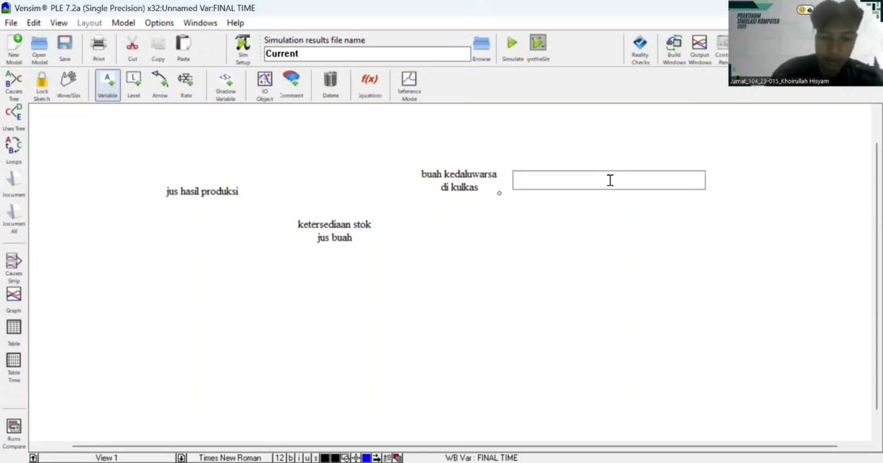
type("pere")
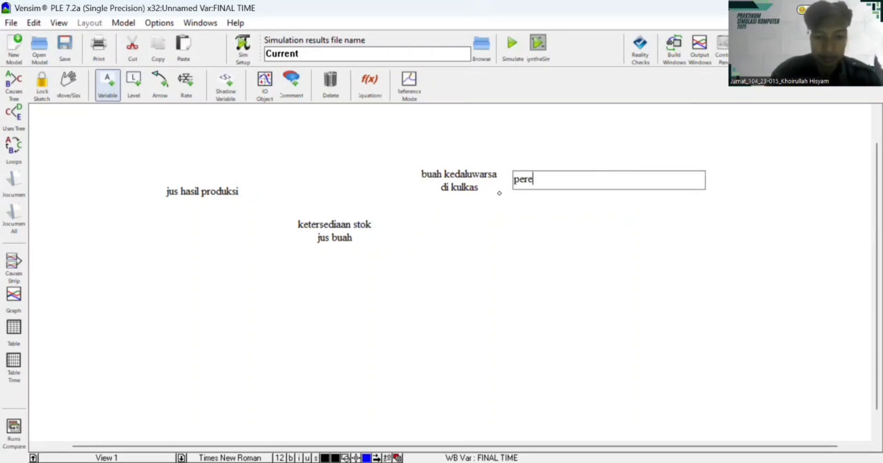
type("sentas")
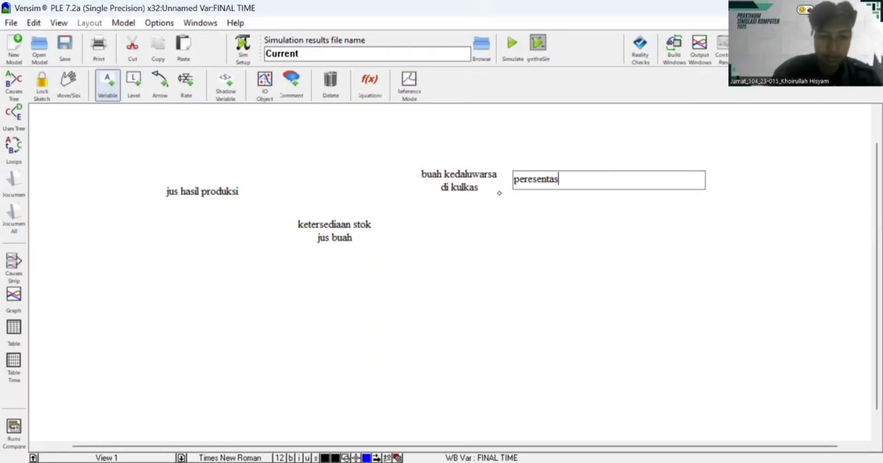
type("e bu")
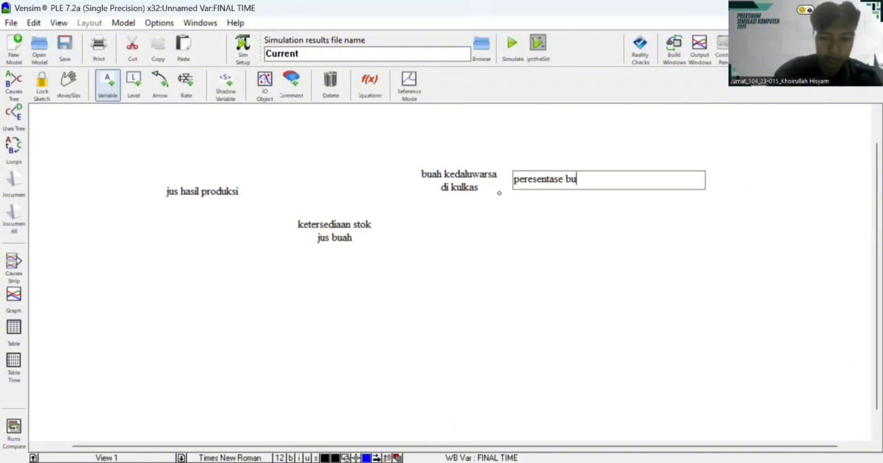
type("ah ked")
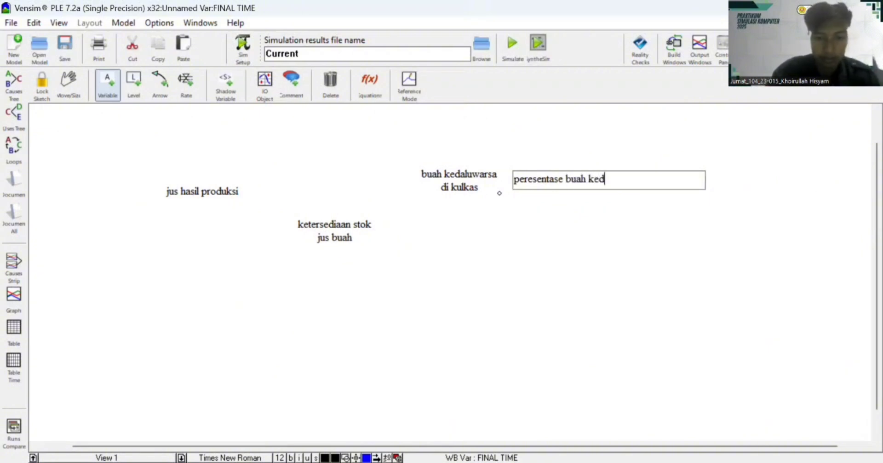
type("aluwa")
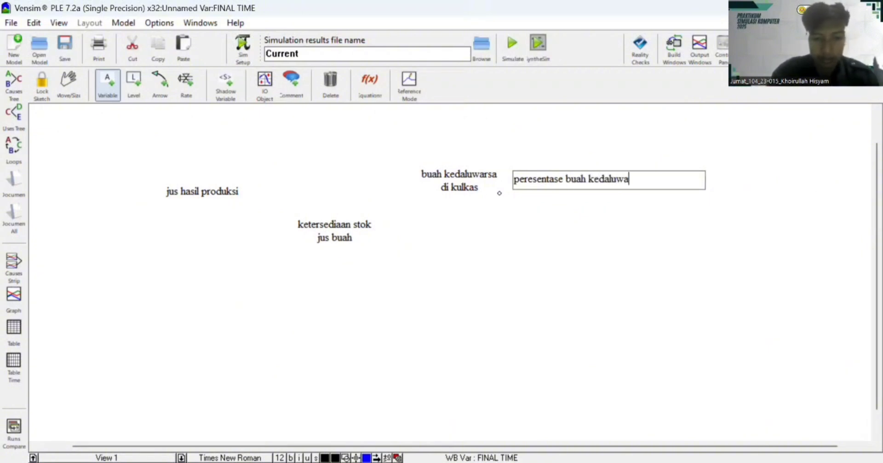
type("rsa")
key("Return")
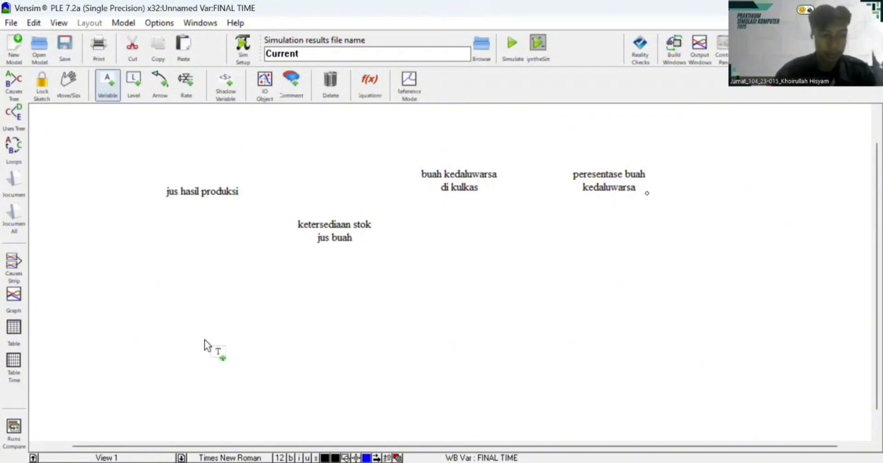
Add a variable named "permintaan pelanggan" below and to the left of "ketersediaan stok jus buah".
left_click(242, 304)
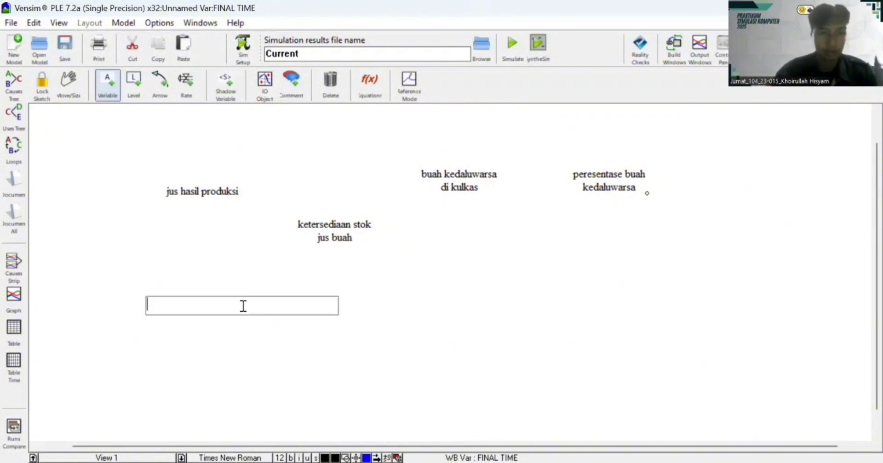
type("perminy")
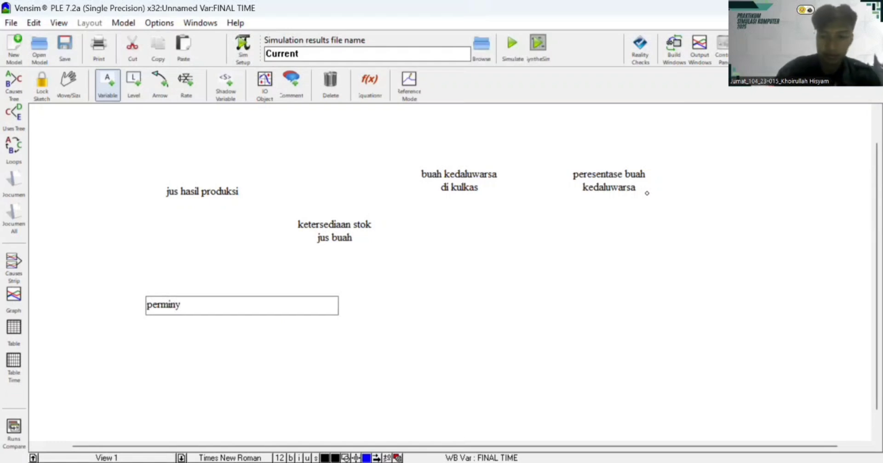
key("BackSpace")
type("taa")
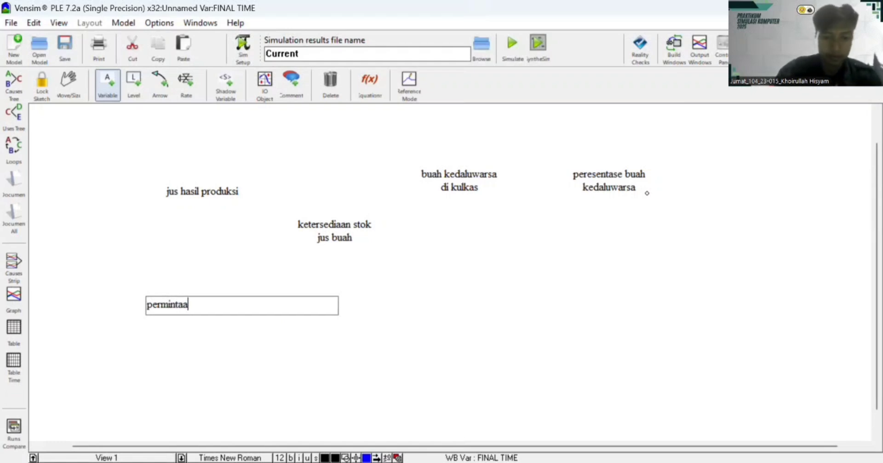
type("n pelanggan")
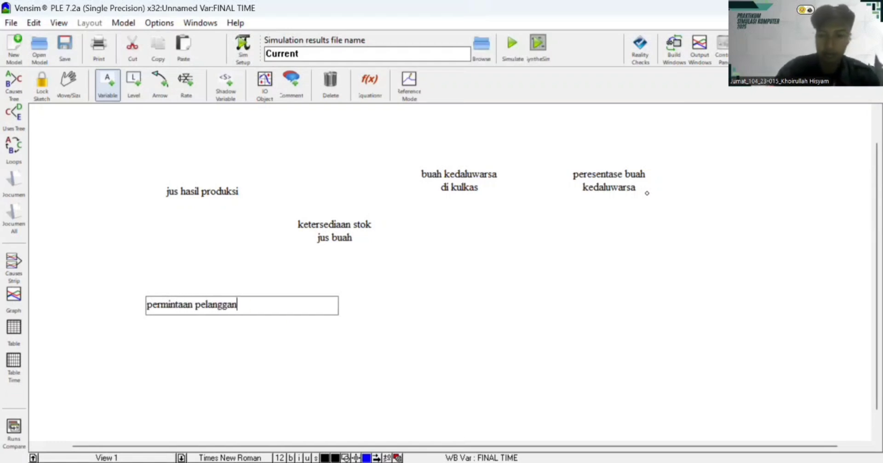
key("Return")
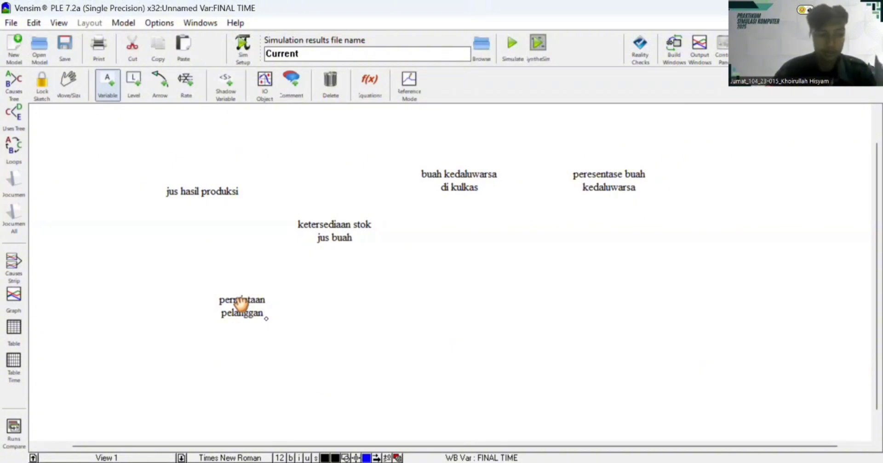
Add a variable named "rasio permintaan tahunan" below and to the left of "permintaan pelanggan".
left_click(155, 347)
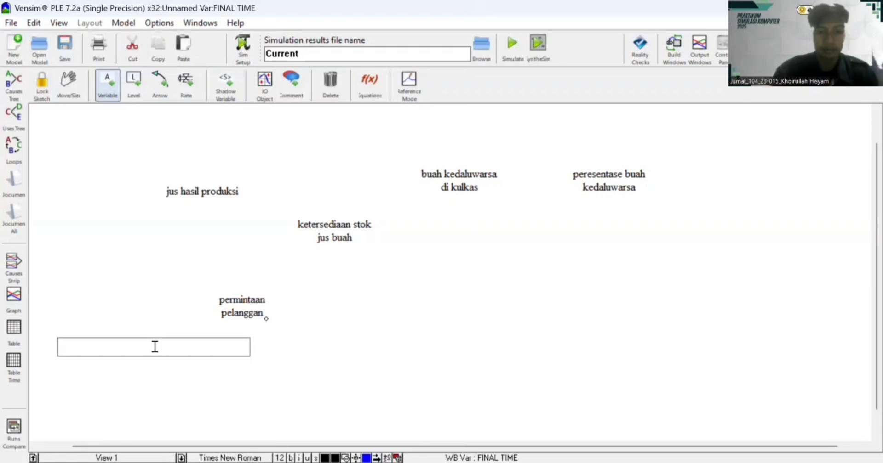
type("rasio ")
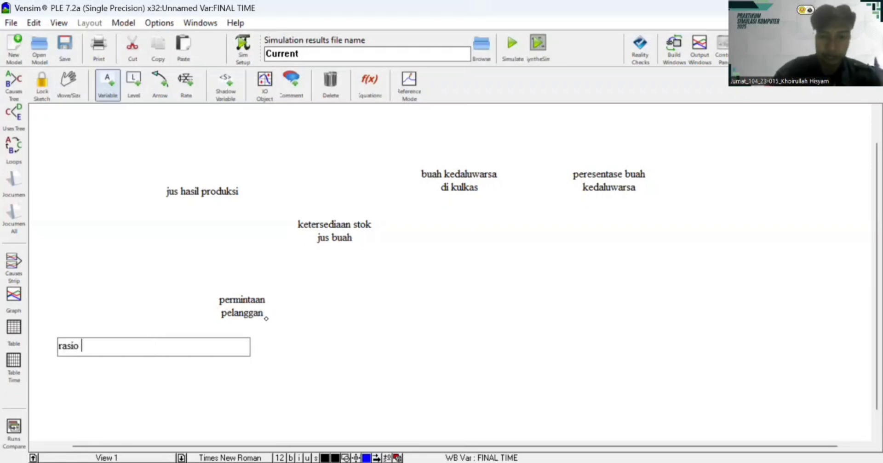
type("perminta")
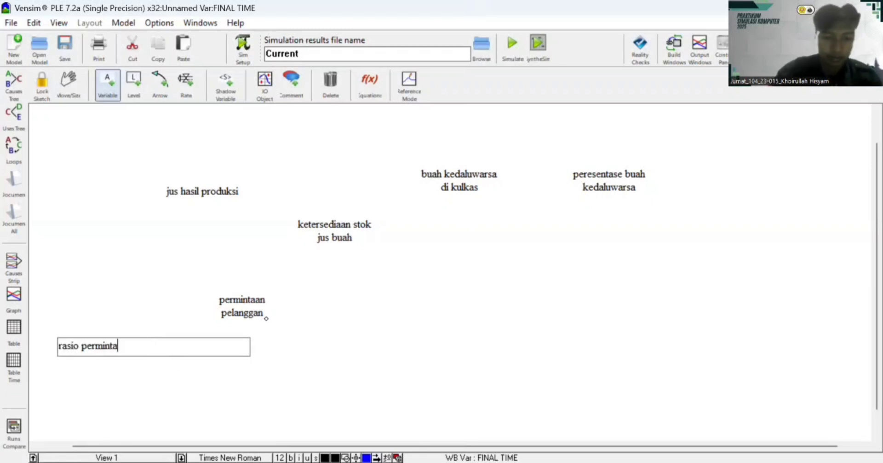
type("an tahuna")
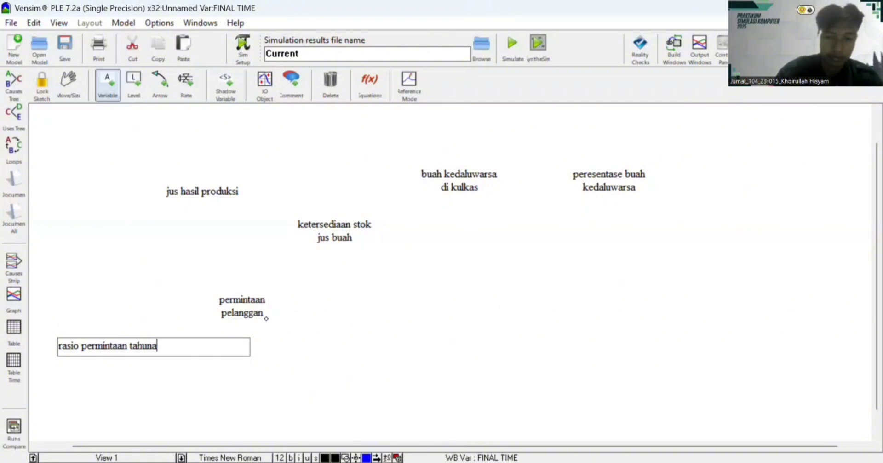
type("n")
key("Return")
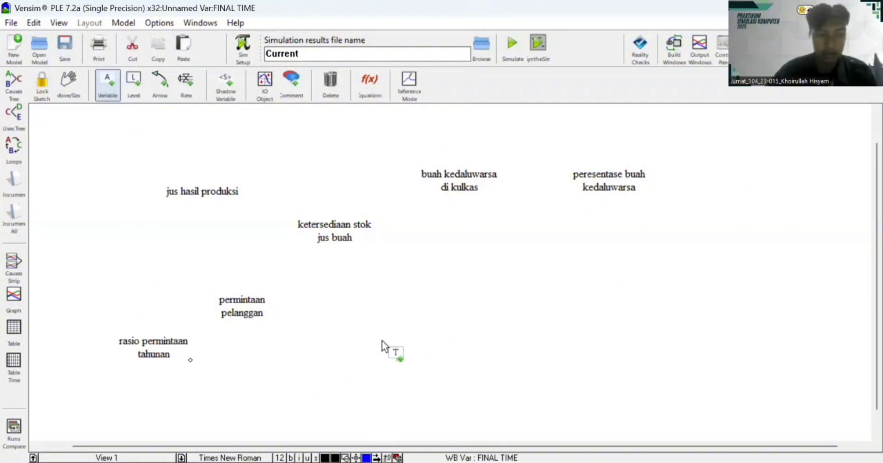
Add a variable named "jumlah permintaan" to the right of and slightly below "permintaan pelanggan".
left_click(403, 330)
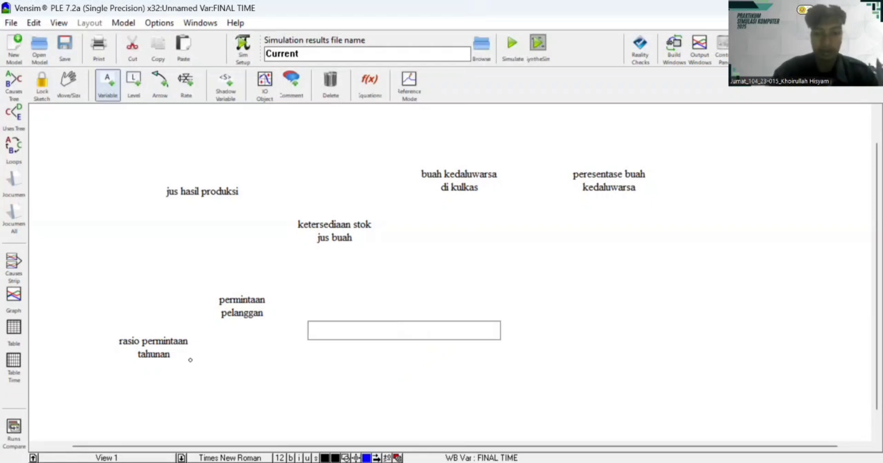
type("jumb")
key("BackSpace")
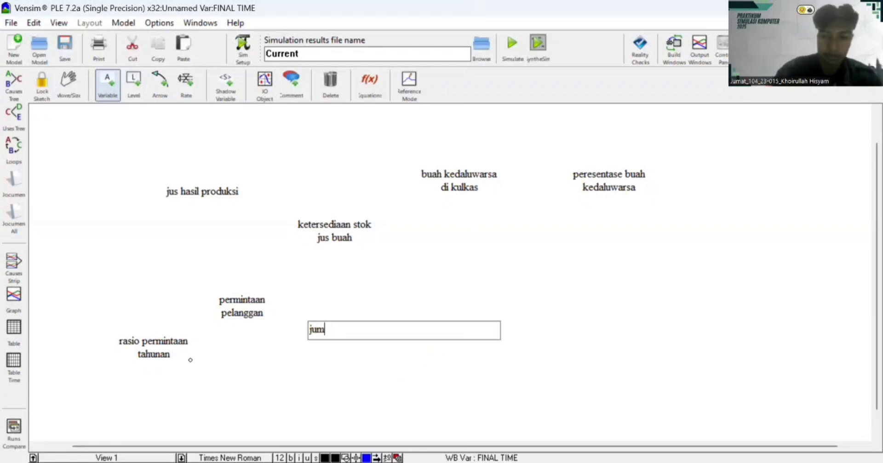
type("lah pe")
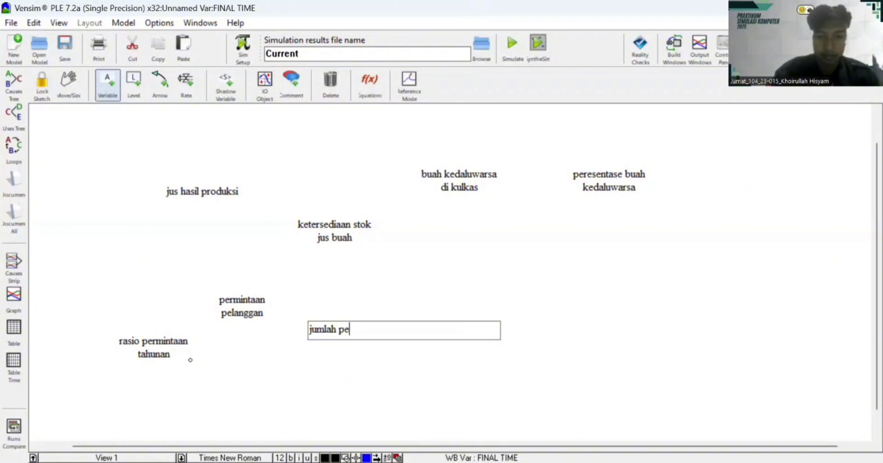
type("rmintaan")
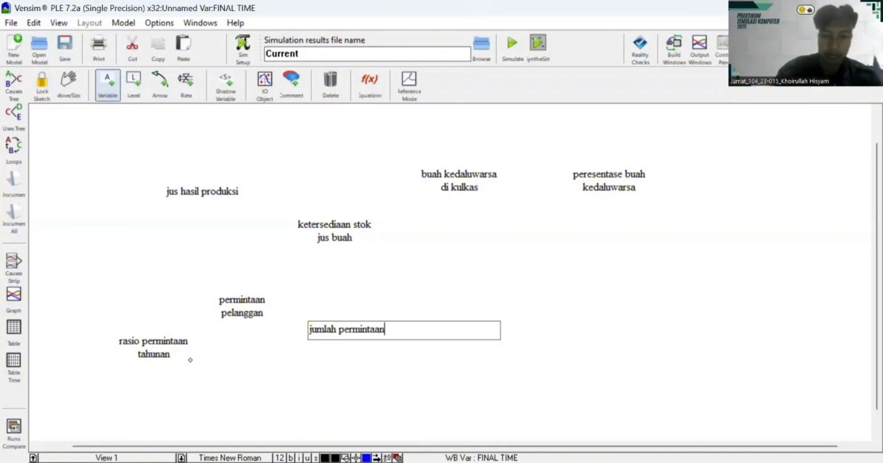
key("Return")
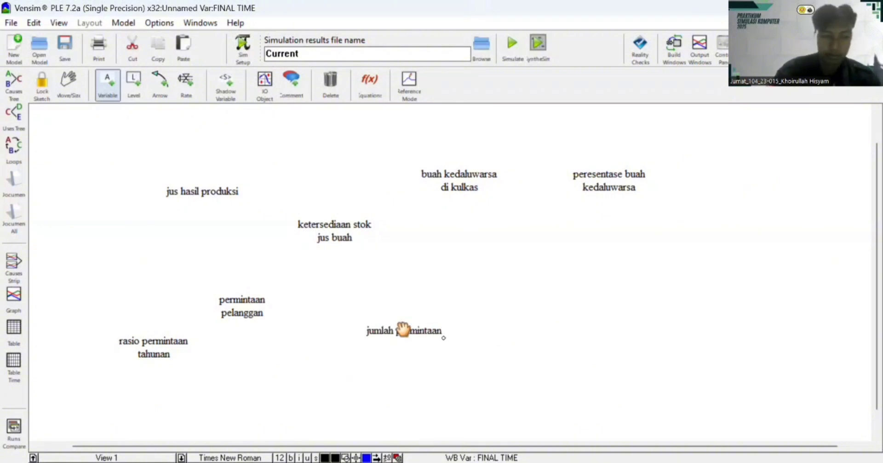
Add a variable named "peningkatan permintaan" above and to the right of "jumlah permintaan".
left_click(473, 301)
type("pe")
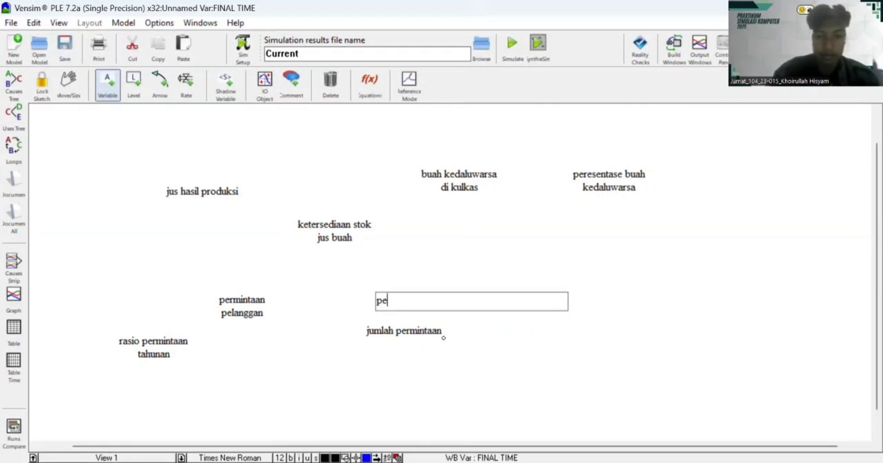
type("ningka")
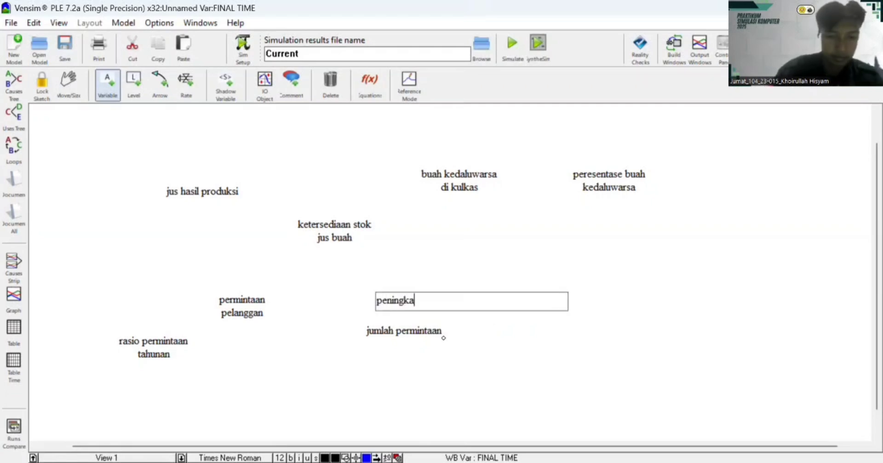
type("tan perm")
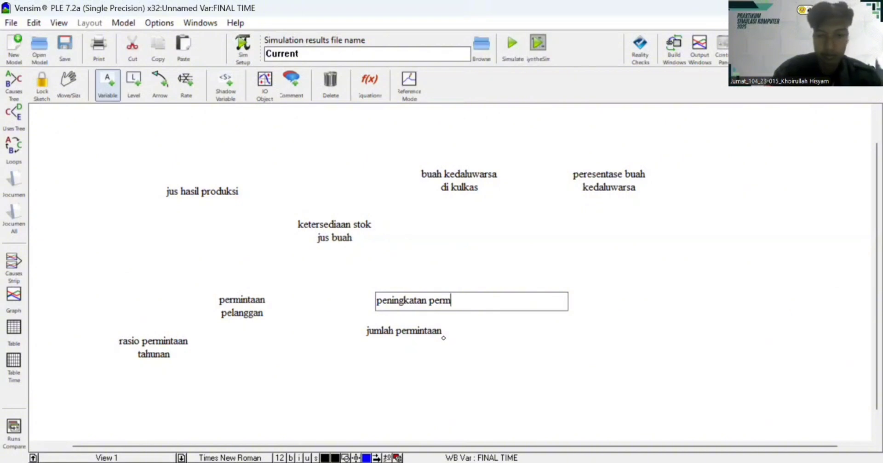
type("intaan")
key("Return")
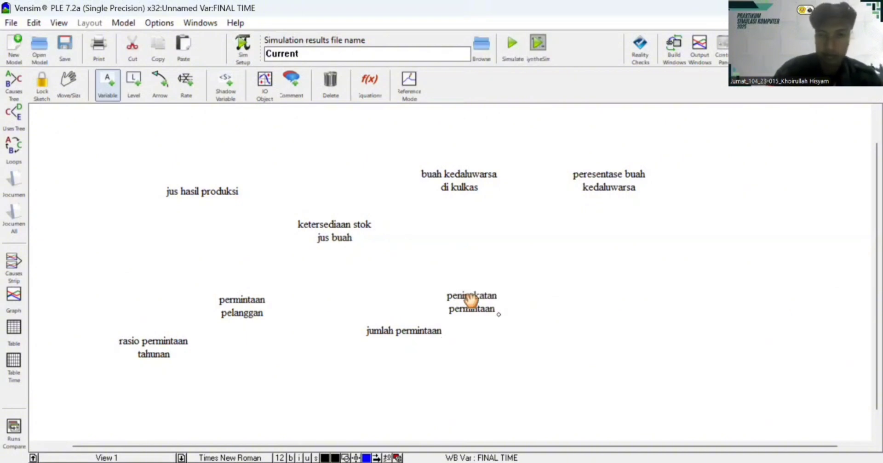
Add a variable named "penurunan permintaan" below and to the right of "jumlah permintaan".
left_click(455, 358)
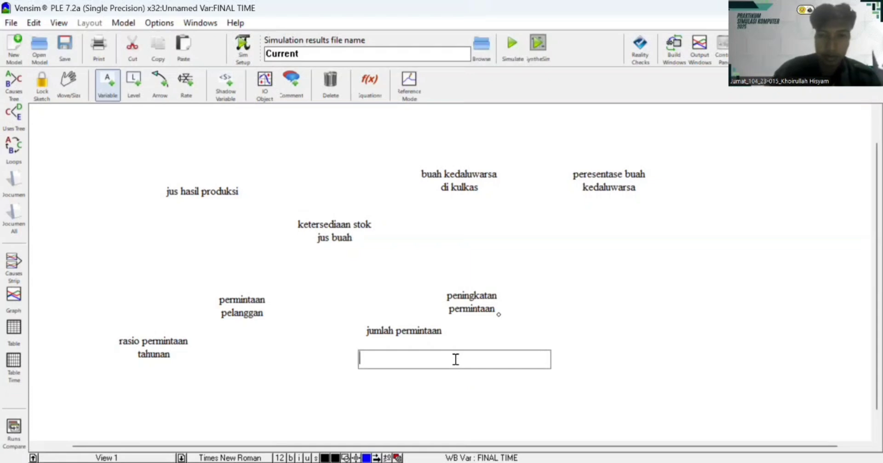
type("pe")
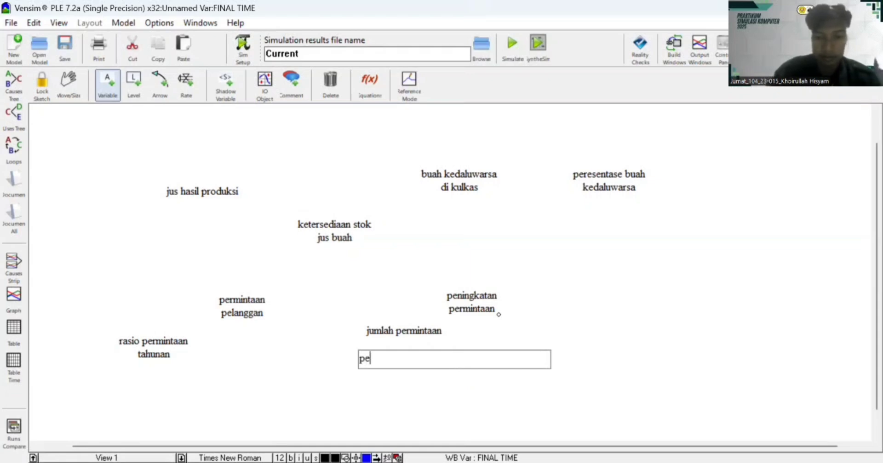
type("nurunan ")
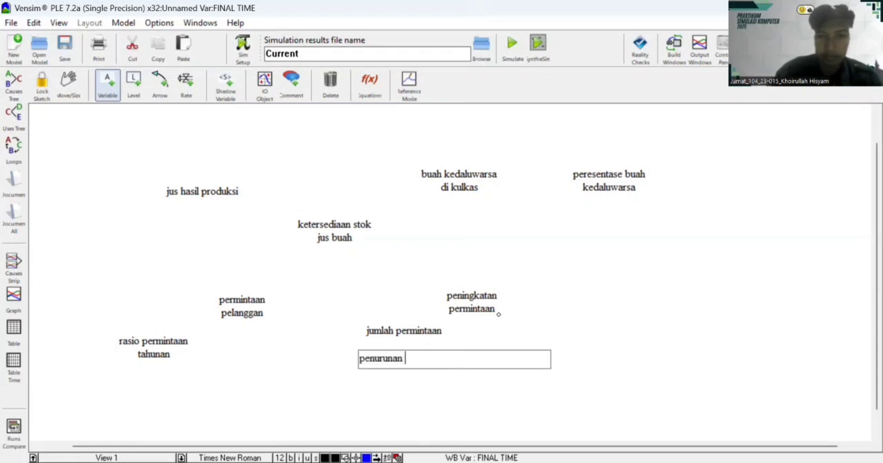
type("permintaan")
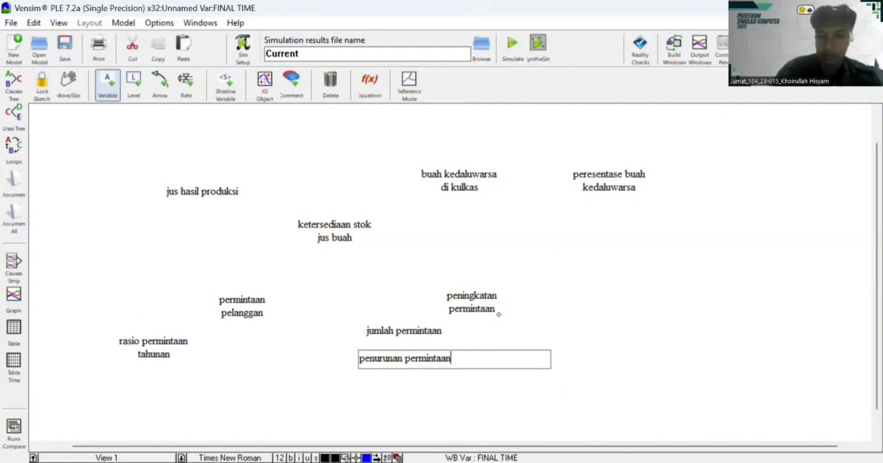
key("Return")
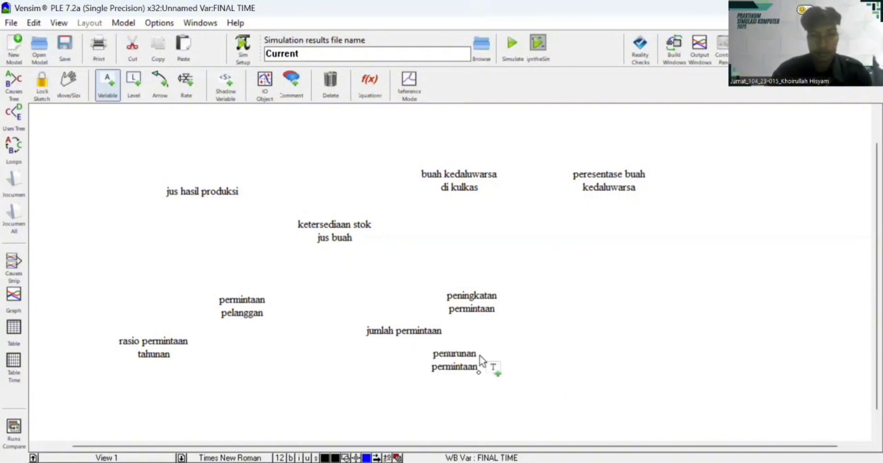
Spread out the demand variables by moving "penurunan permintaan" and "peningkatan permintaan" slightly right and "jumlah permintaan" slightly left.
left_click_drag(460, 358, 485, 366)
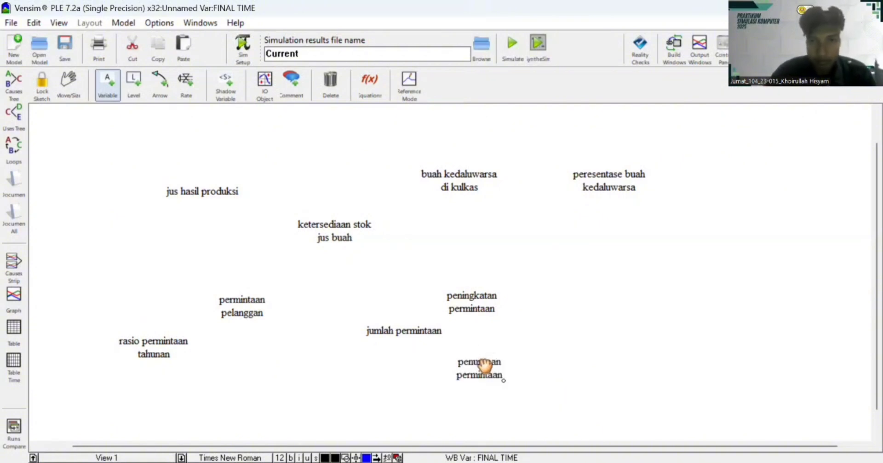
mouse_move(467, 301)
left_mouse_down()
mouse_move(475, 317)
mouse_move(477, 299)
left_mouse_up()
mouse_move(400, 335)
left_mouse_down()
mouse_move(404, 345)
mouse_move(393, 335)
left_mouse_up()
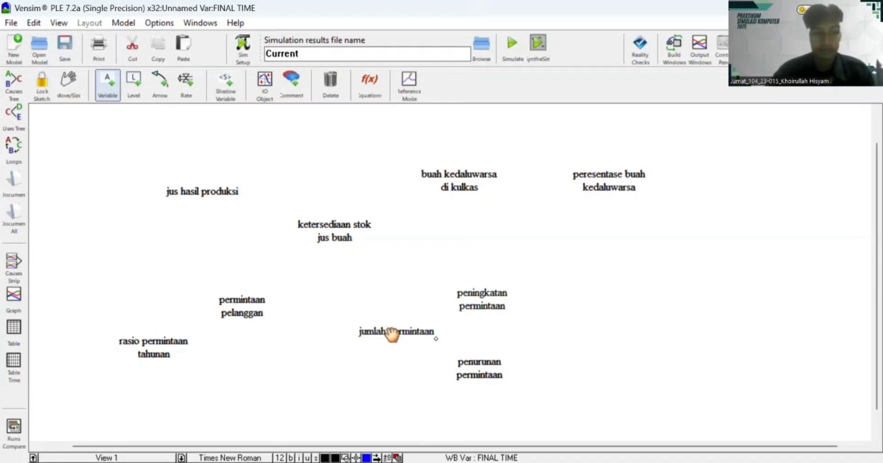
Add a variable named "peresentase peningkatan permintaan" to the right of "peningkatan permintaan".
left_click(587, 296)
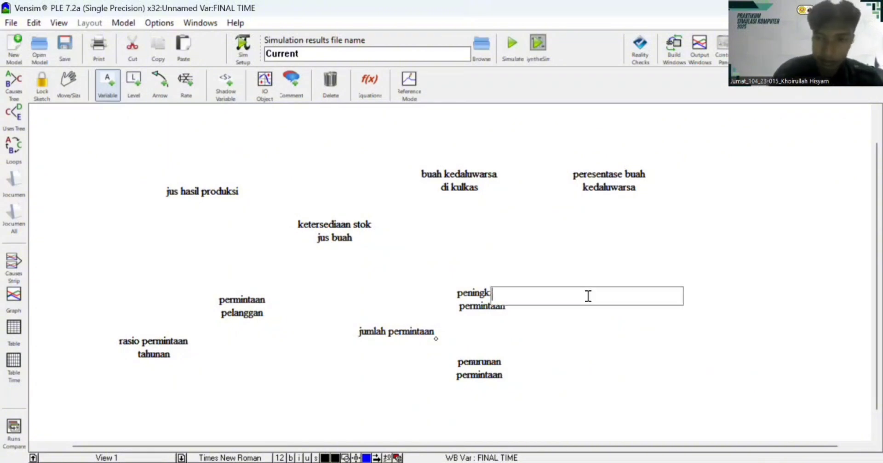
type("prese")
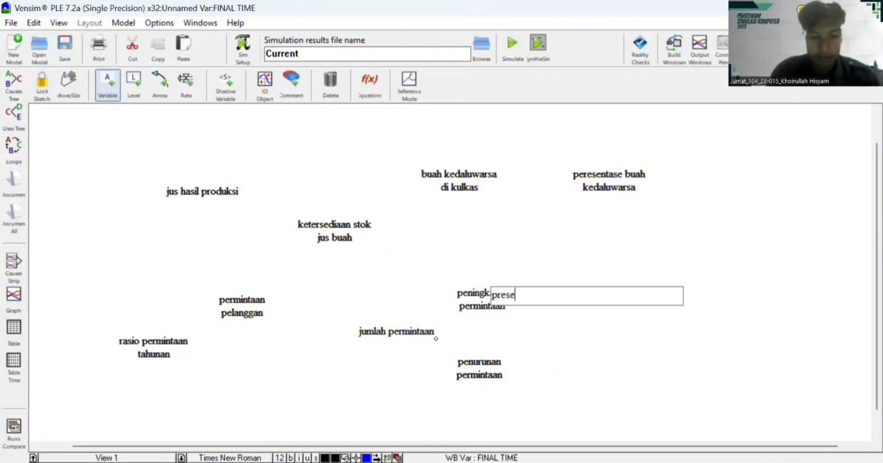
type("ntase ")
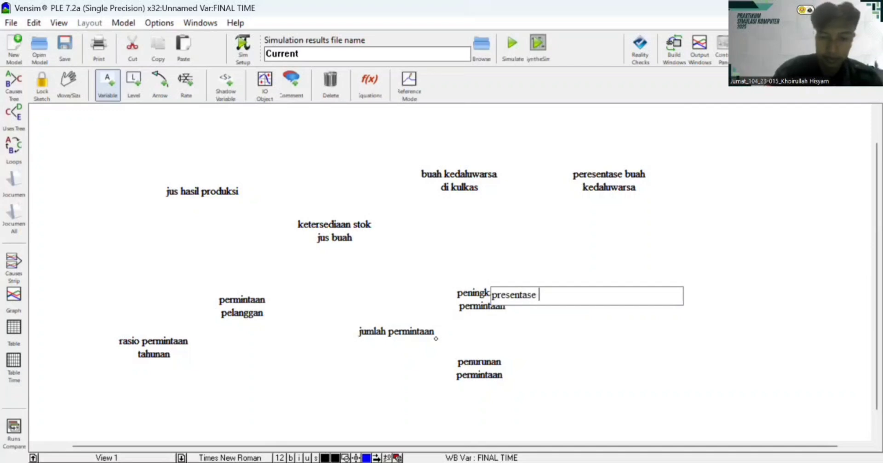
type("peningka")
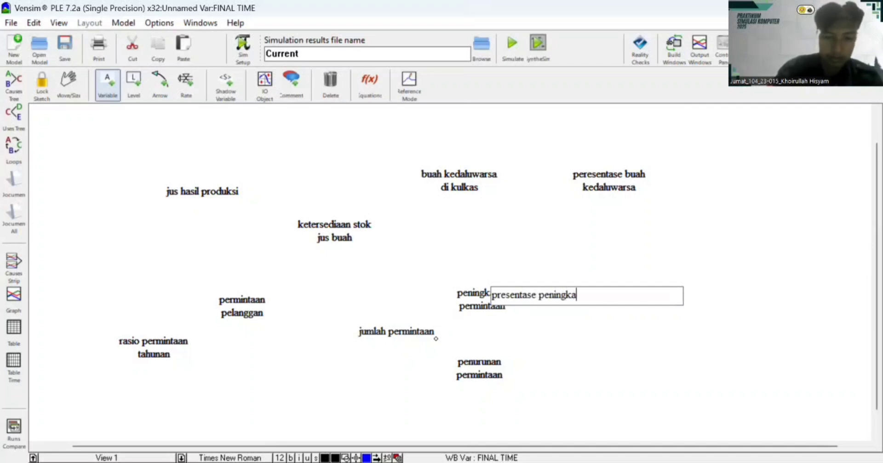
type("tan perm")
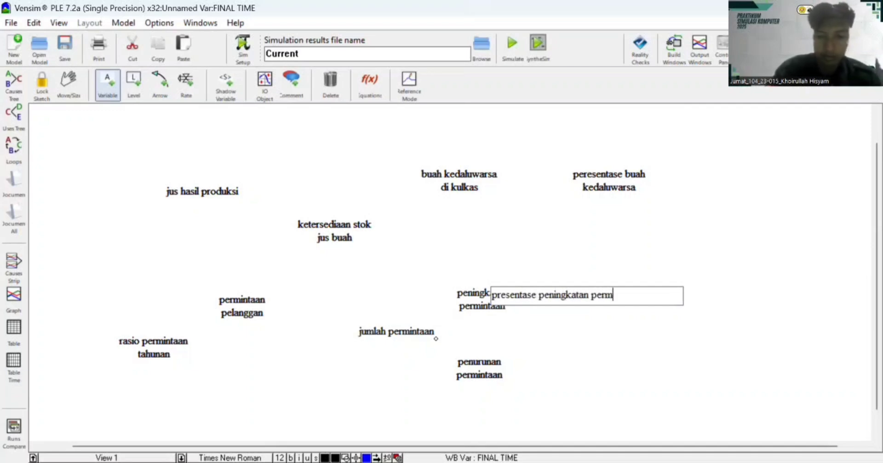
type("intaan")
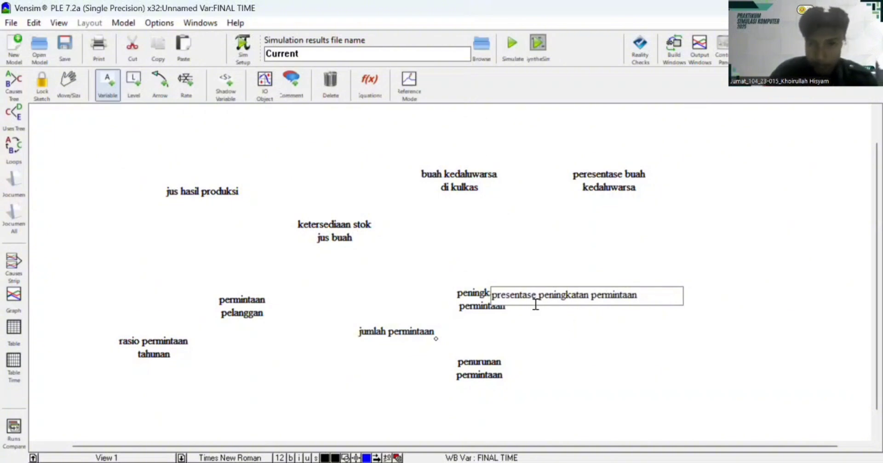
left_click(500, 299)
type("e")
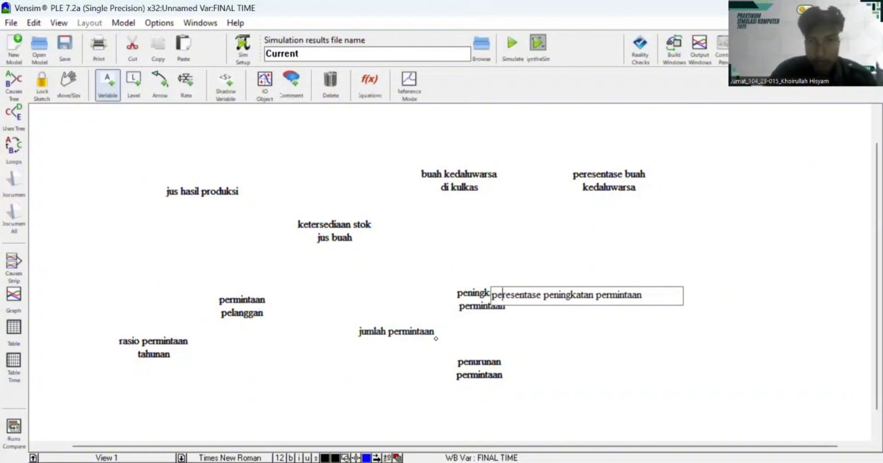
key("Return")
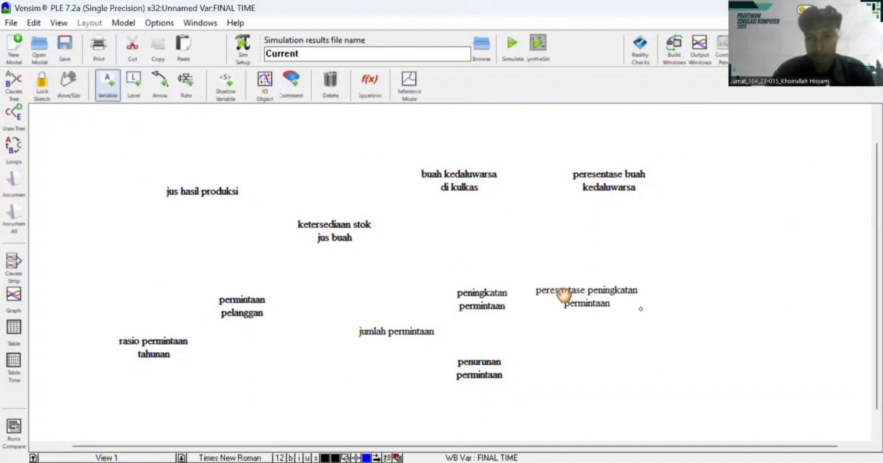
Move "peresentase peningkatan permintaan" and "peresentase buah kedaluwarsa" further right and slightly down on the sketch.
left_click_drag(561, 284, 666, 306)
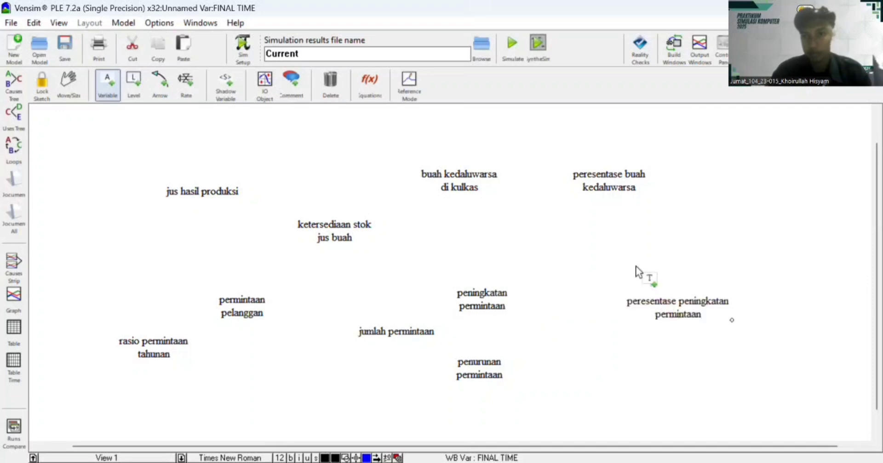
left_click(609, 180)
left_click_drag(661, 191, 660, 189)
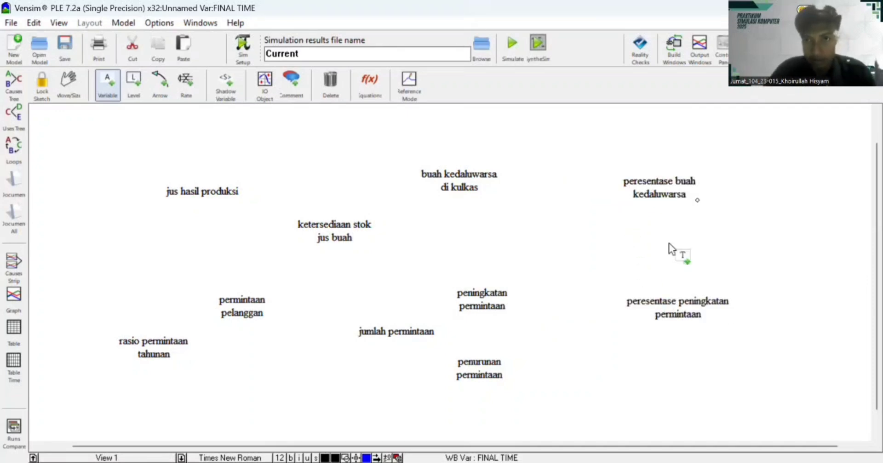
Add a variable named "presentase penurunan permintaan" below "peresentase peningkatan permintaan", level with or slightly below "penurunan permintaan".
left_click(652, 365)
type("pr")
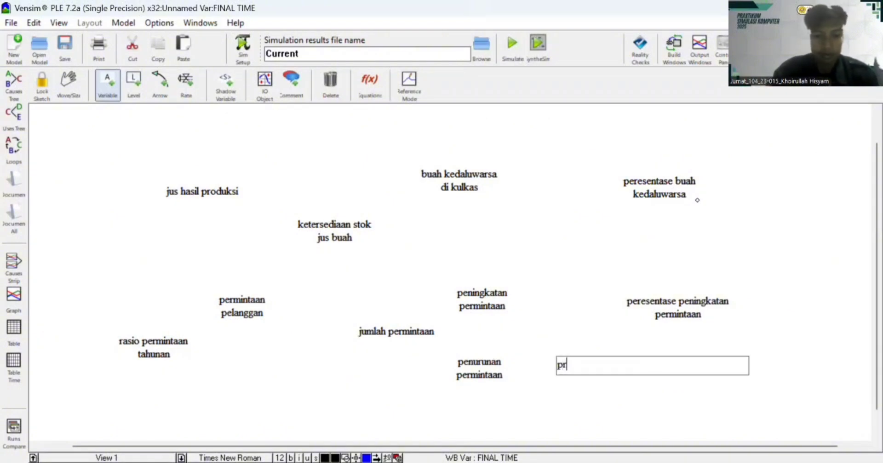
type("esentase ")
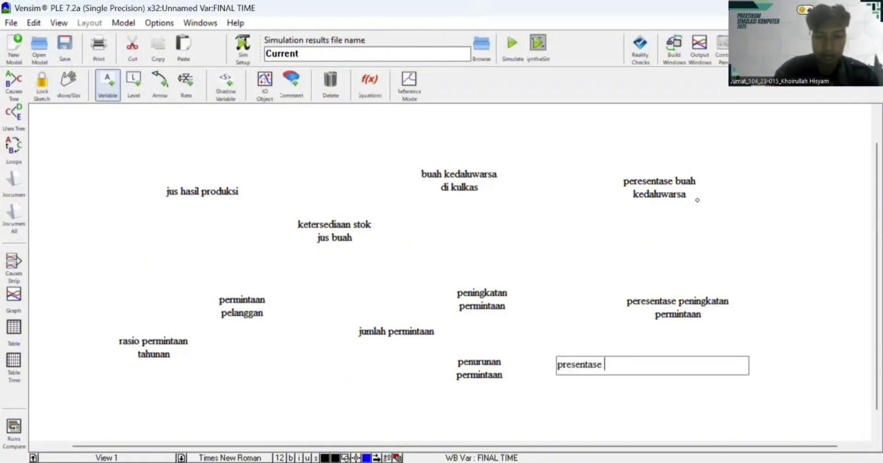
type("penurunan p")
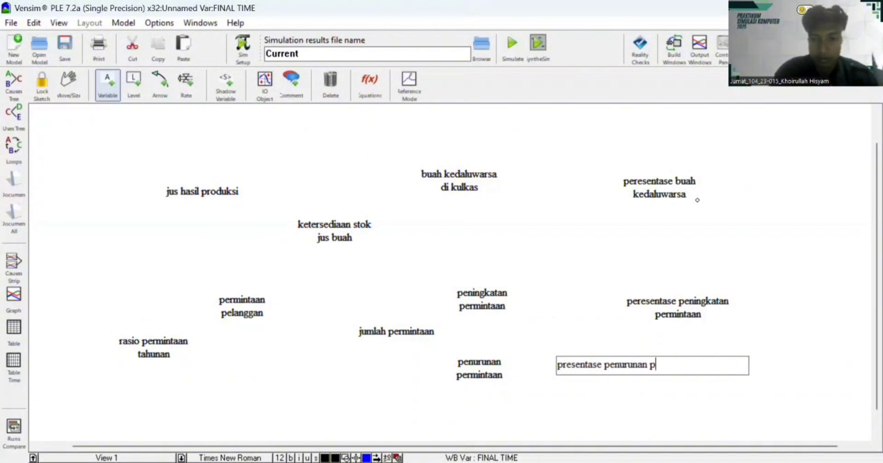
type("er")
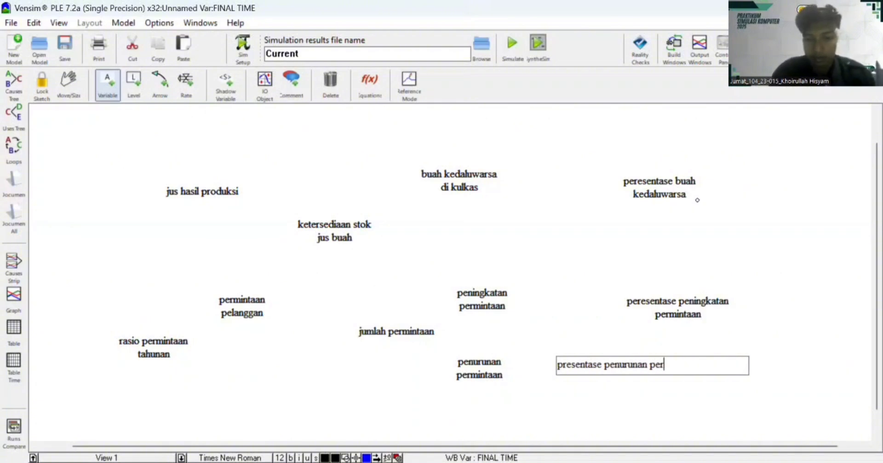
type("min")
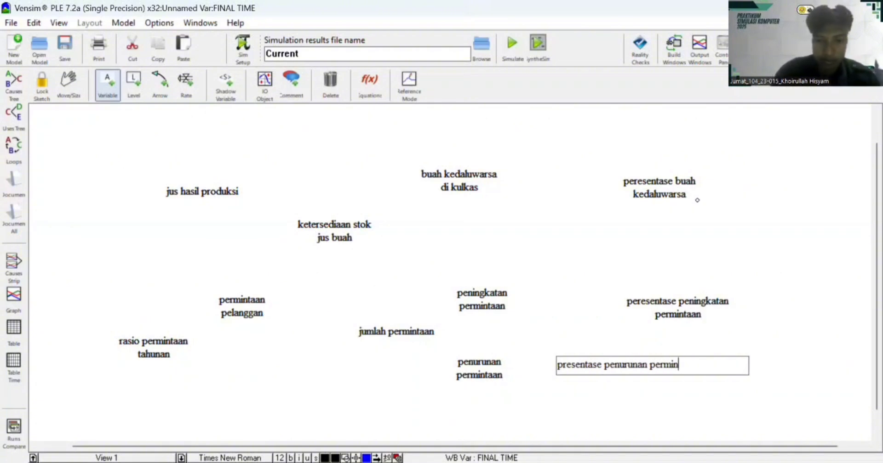
type("taan")
key("Return")
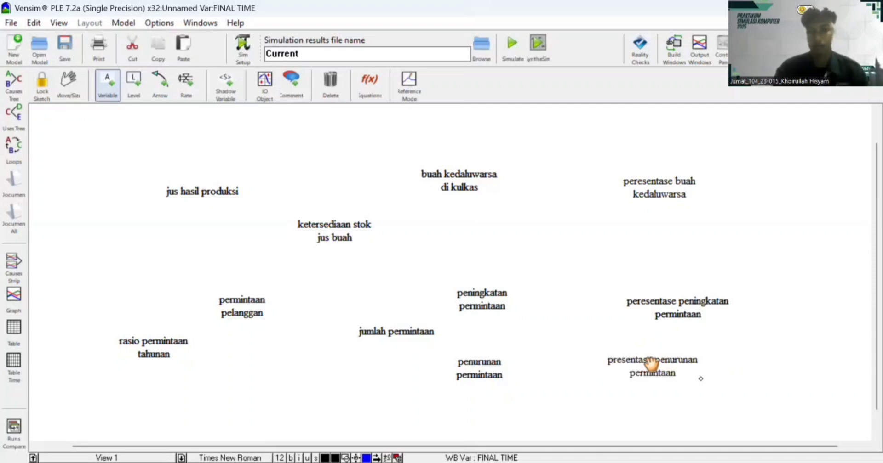
left_click_drag(651, 365, 688, 379)
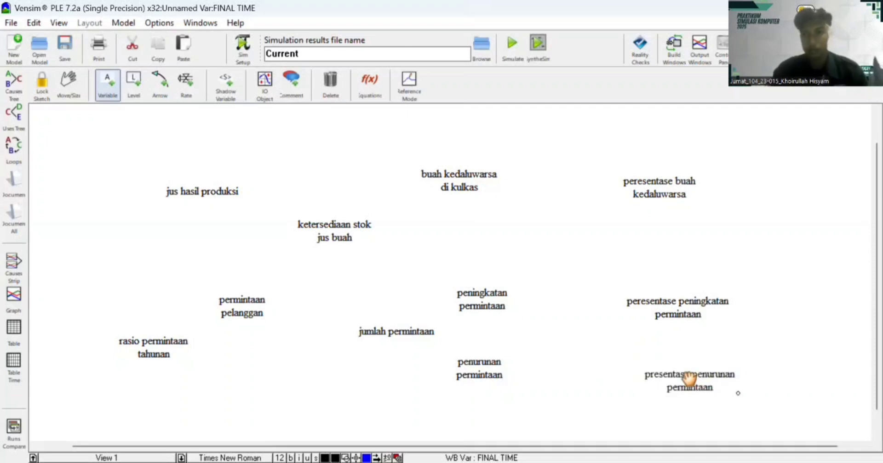
Move "penurunan permintaan", "peningkatan permintaan" and "jumlah permintaan" right and slightly down, and nudge "peresentase peningkatan permintaan" up and right.
left_click_drag(681, 301, 685, 299)
left_click(481, 361)
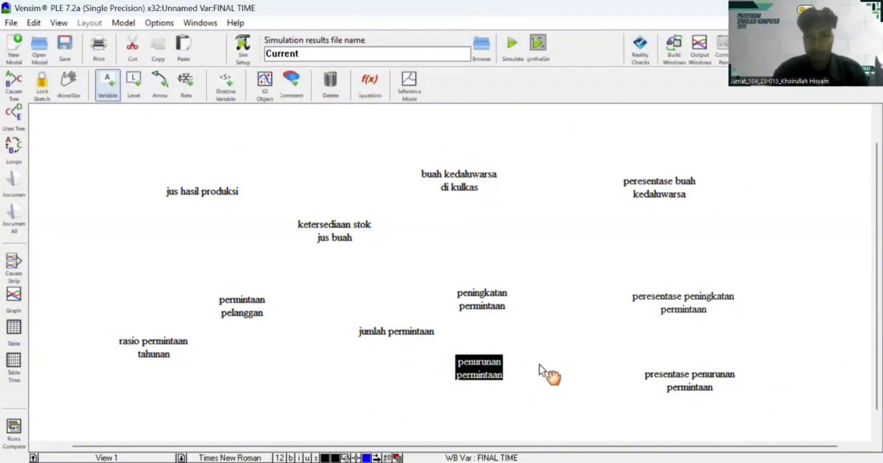
left_click_drag(541, 368, 541, 374)
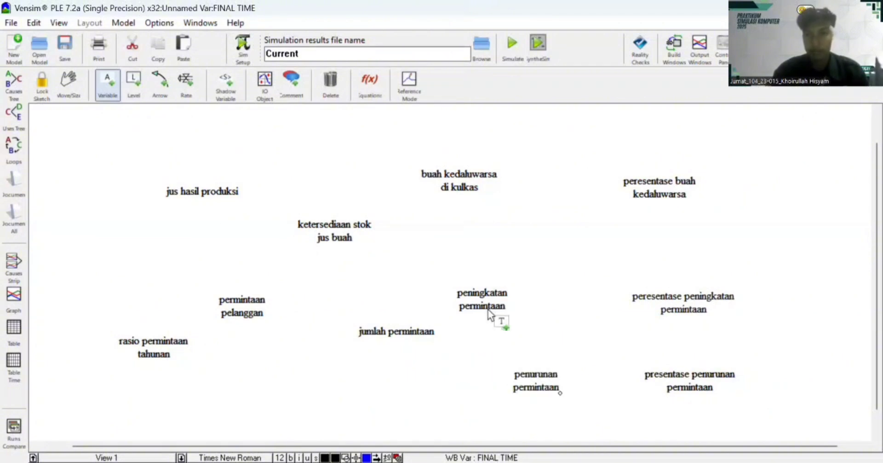
left_click(476, 292)
mouse_move(522, 317)
left_mouse_down()
mouse_move(529, 310)
mouse_move(519, 304)
left_mouse_up()
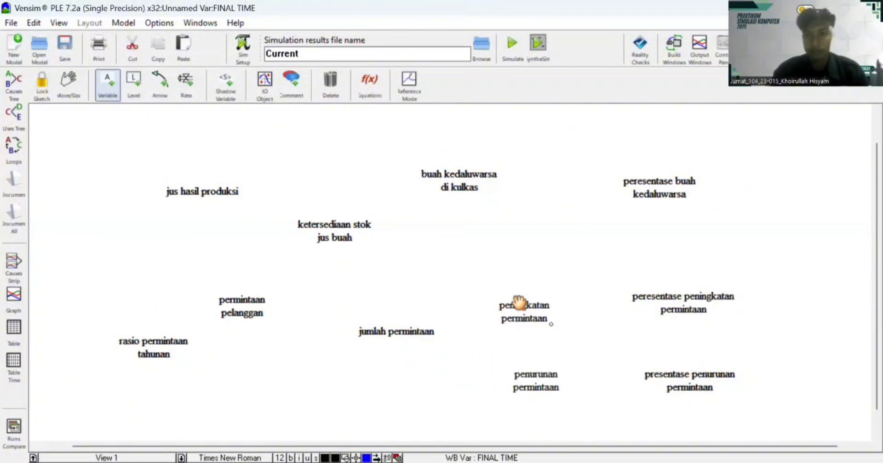
left_click_drag(412, 329, 435, 350)
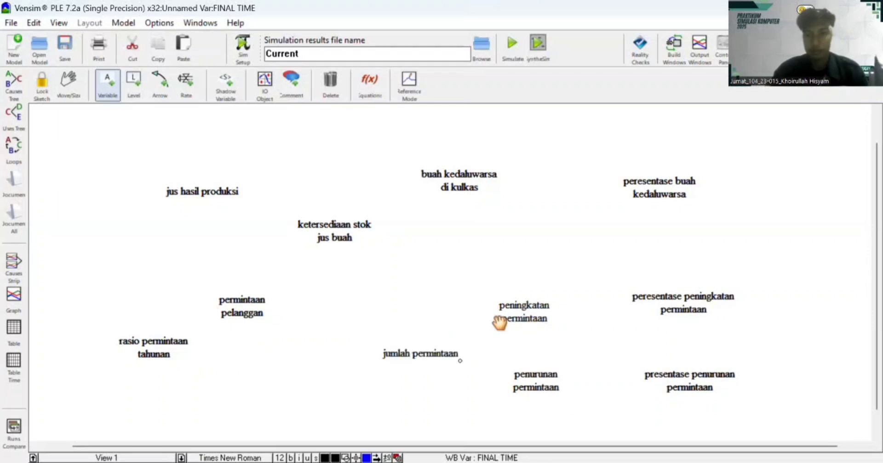
left_click_drag(501, 314, 515, 317)
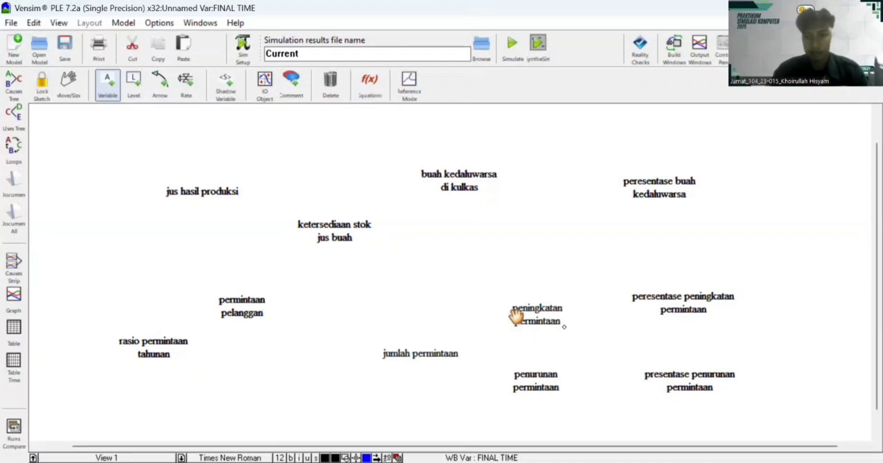
Move "permintaan pelanggan" and "rasio permintaan tahunan" right and down, closer to "jumlah permintaan".
left_click(246, 307)
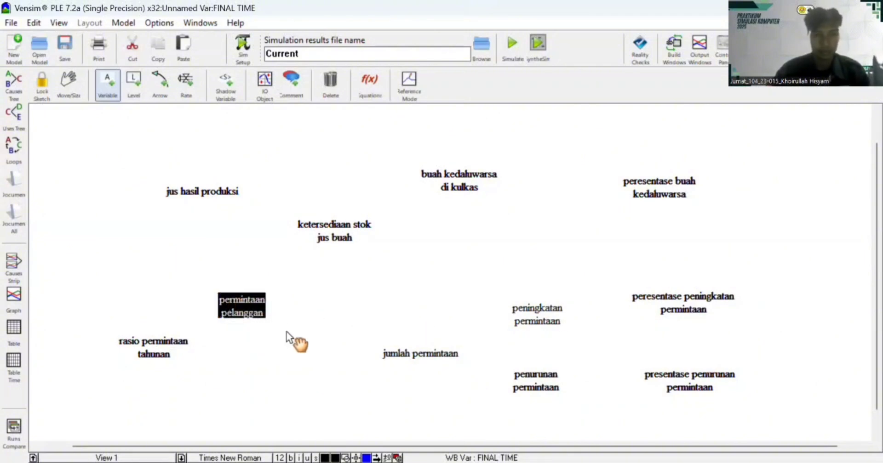
left_click_drag(286, 331, 286, 333)
left_click(179, 357)
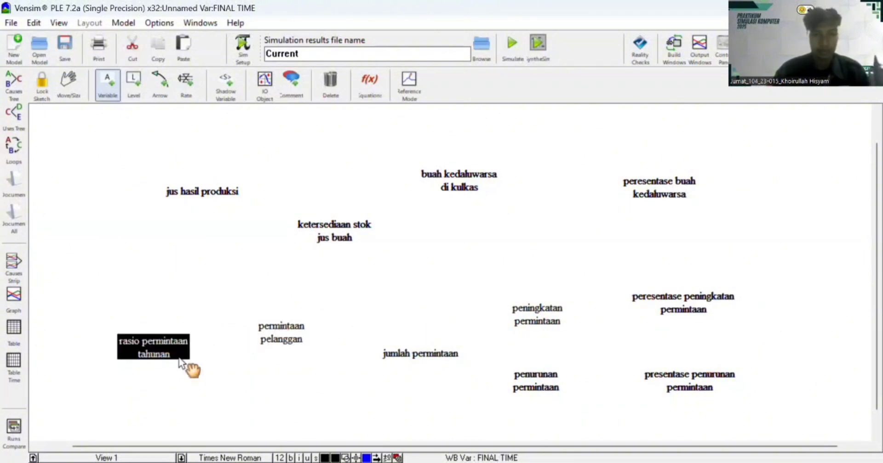
left_click_drag(180, 358, 202, 364)
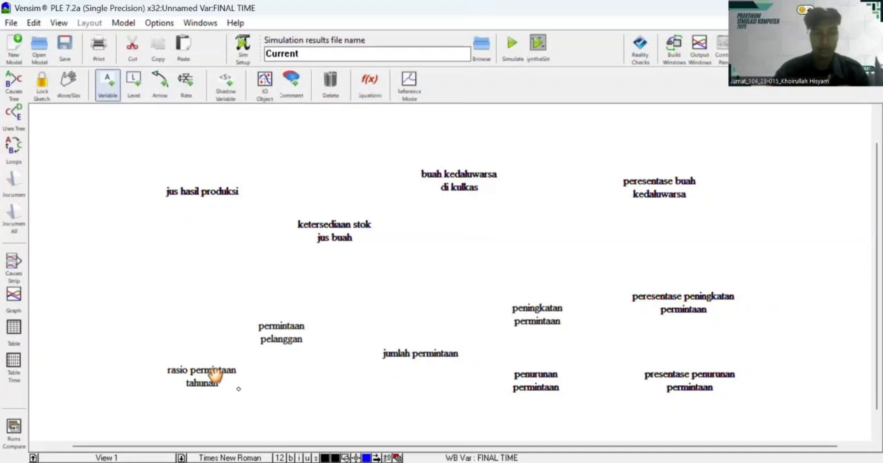
Add a variable named "jumlah produksi maksimal" above and to the left of "jus hasil produksi".
left_click(67, 134)
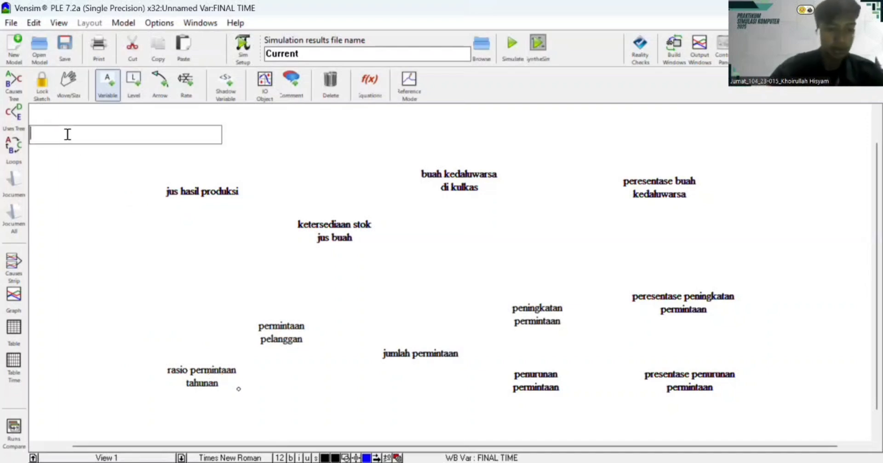
type("jum")
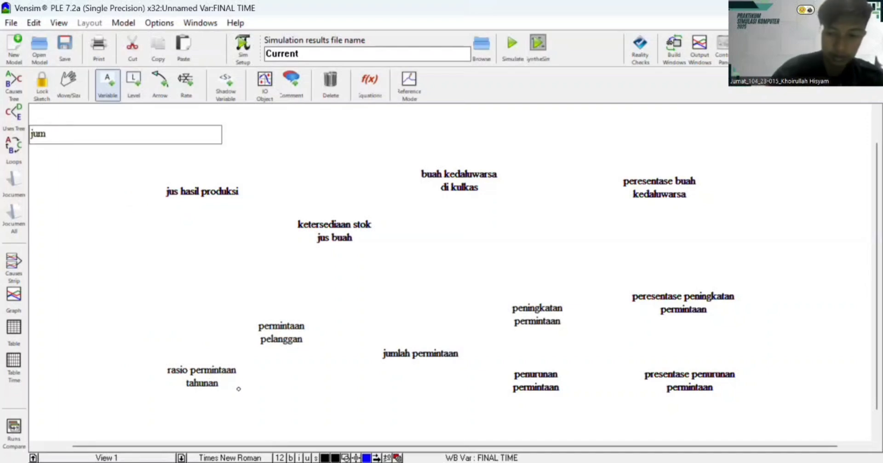
type("ah")
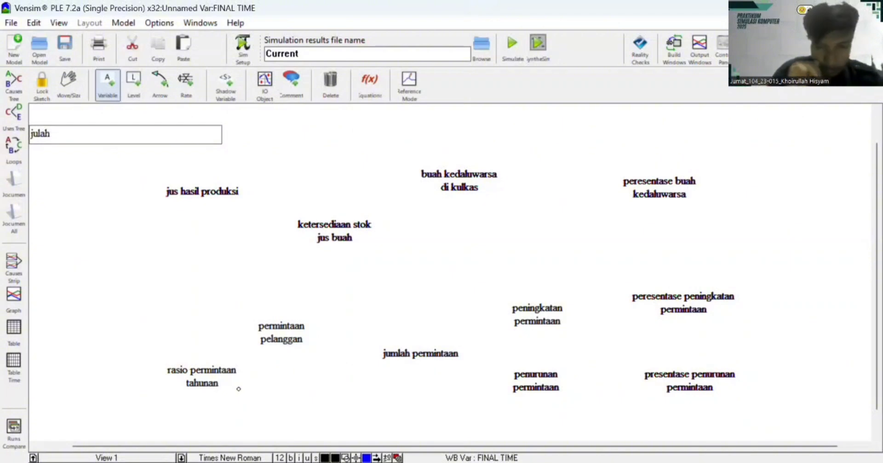
key("BackSpace")
key("BackSpace")
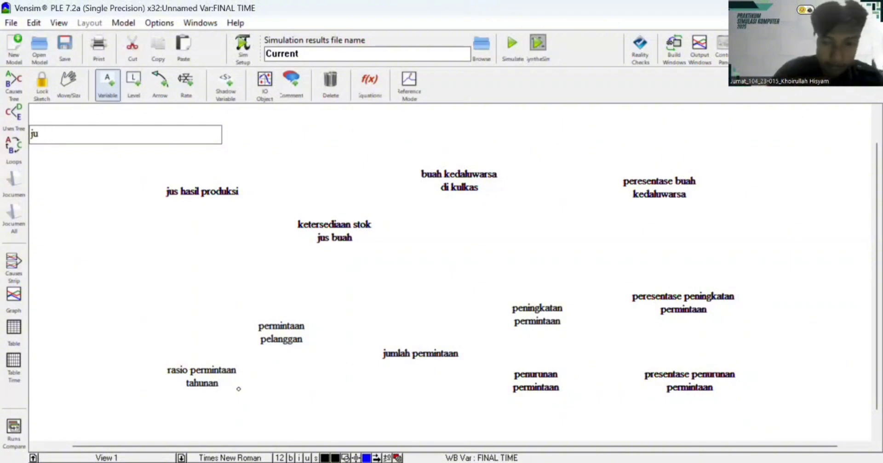
type("mlah")
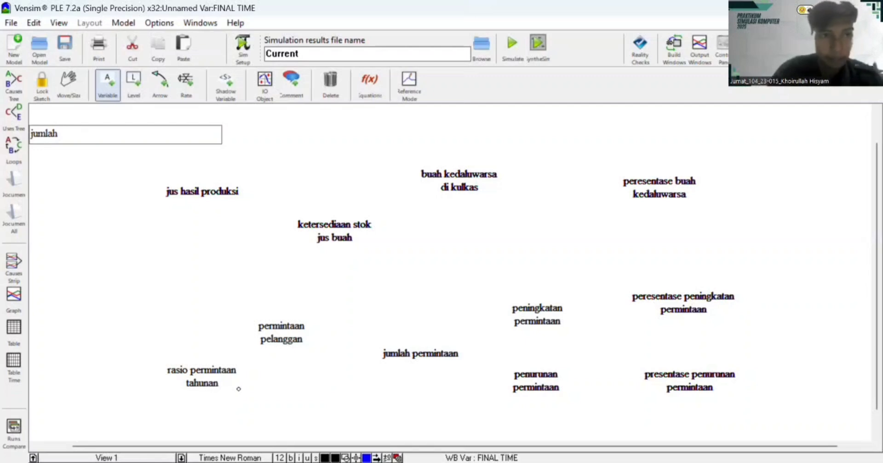
type("produk")
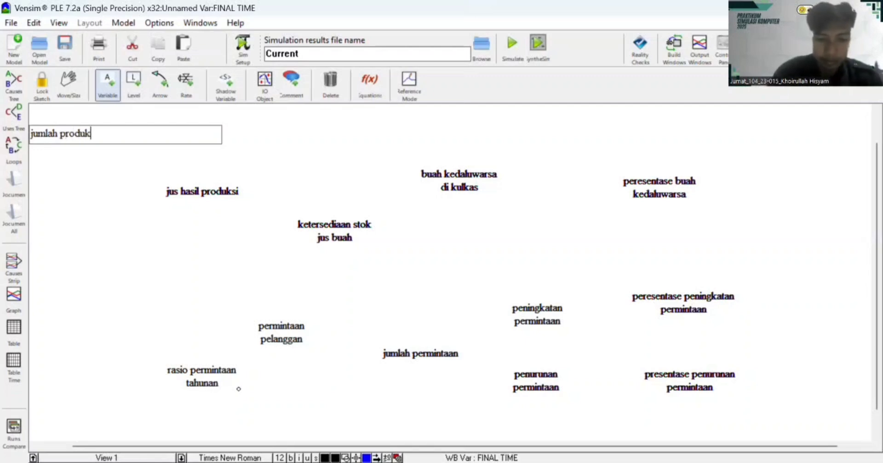
type("si mak")
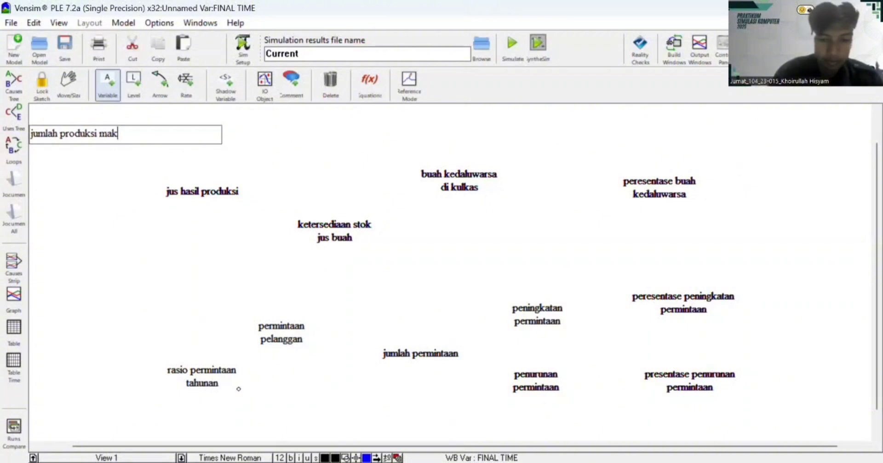
type("simal")
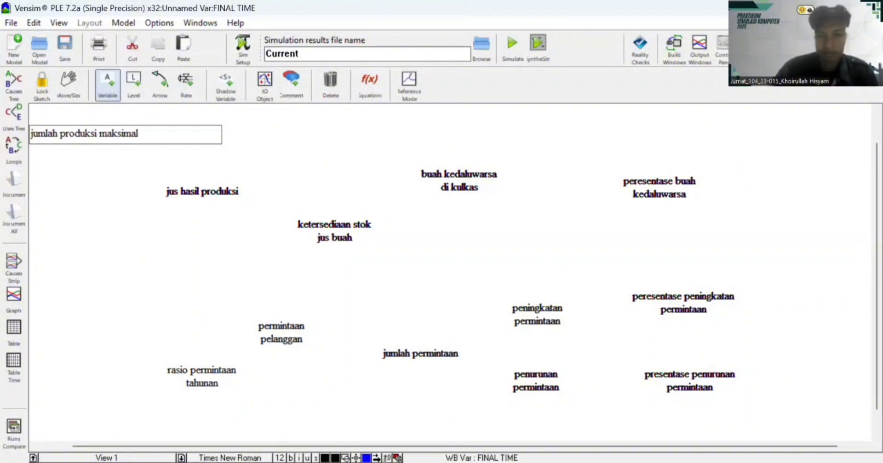
key("Return")
left_click_drag(85, 142, 103, 152)
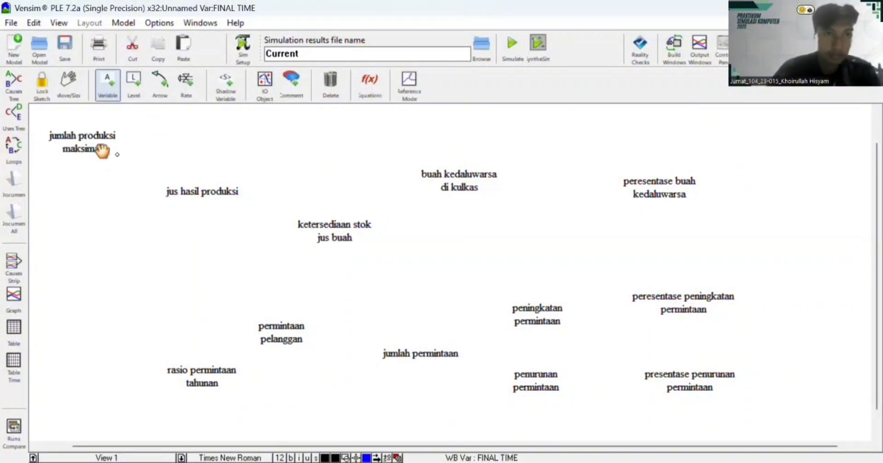
Add a variable named "peresentase keberhasilan produksi" below "jumlah produksi maksimal", to the lower left of "jus hasil produksi".
left_click(74, 234)
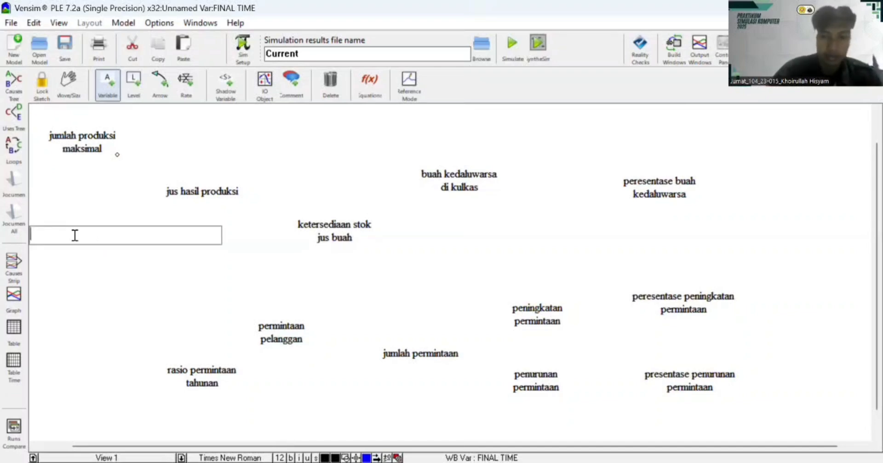
type("peresen")
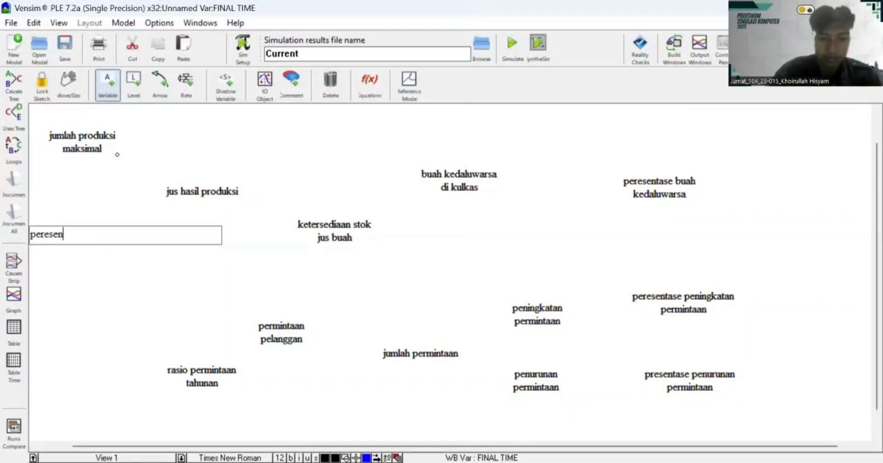
type("tase ke")
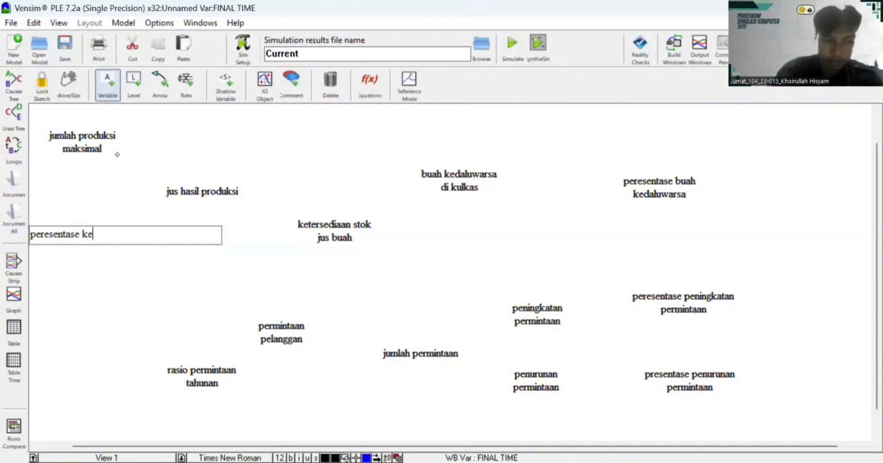
type("berh")
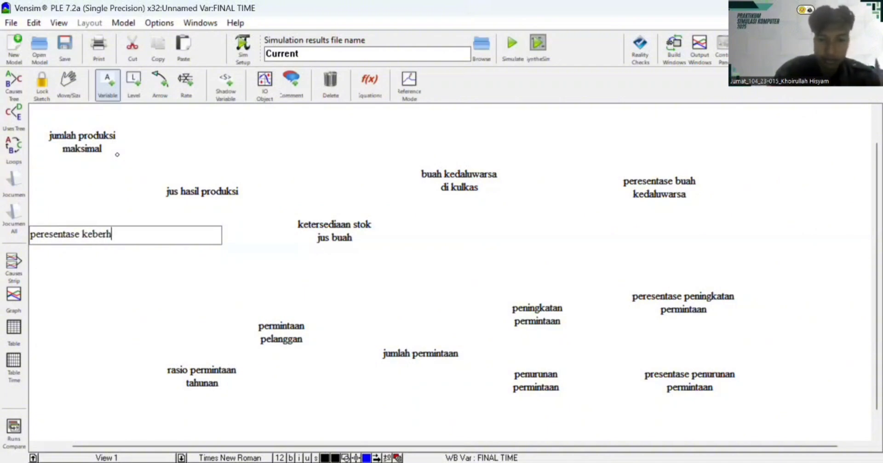
type("asilan ")
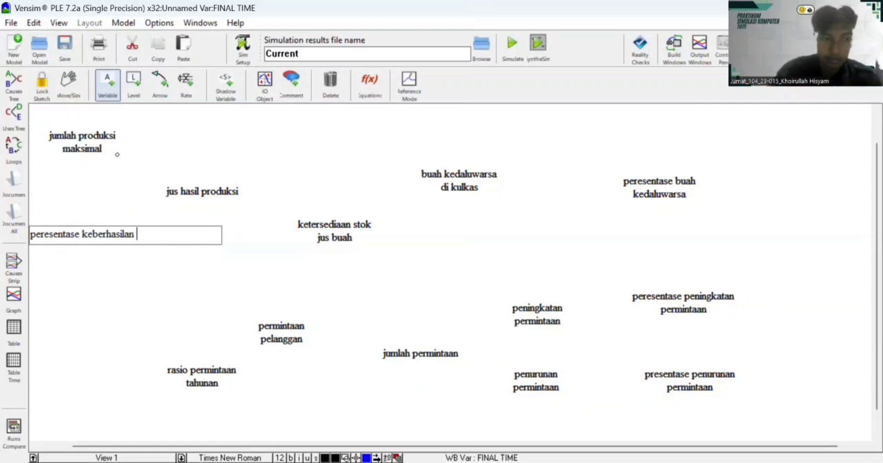
type("pro")
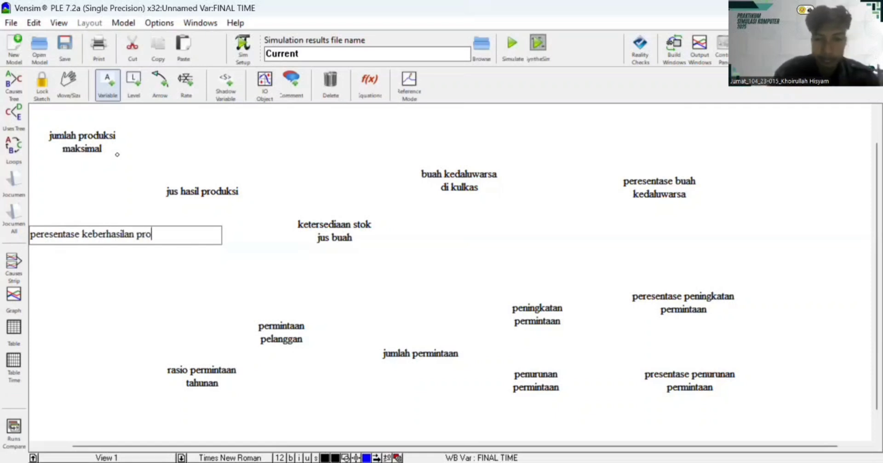
type("duks")
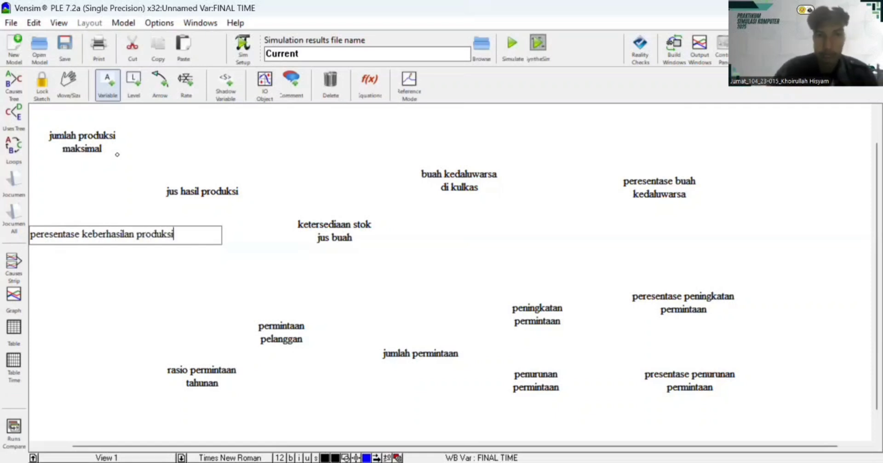
type("i")
key("Return")
Move "peresentase keberhasilan produksi" slightly right and "jumlah produksi maksimal" slightly right and down, so the two roughly line up vertically.
left_click(73, 234)
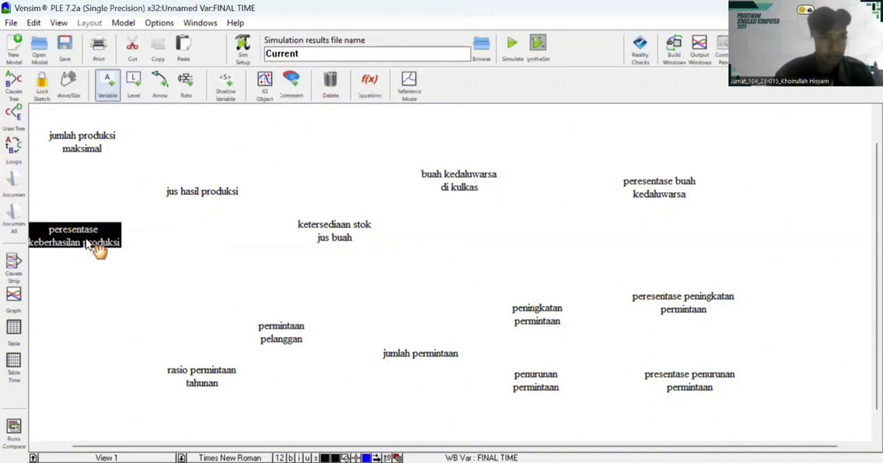
left_click_drag(87, 244, 100, 252)
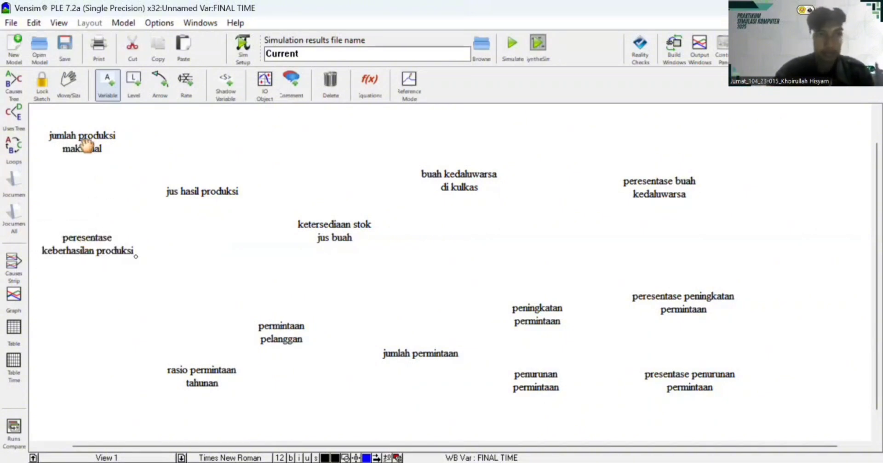
mouse_move(87, 145)
left_mouse_down()
mouse_move(109, 158)
mouse_move(96, 148)
left_mouse_up()
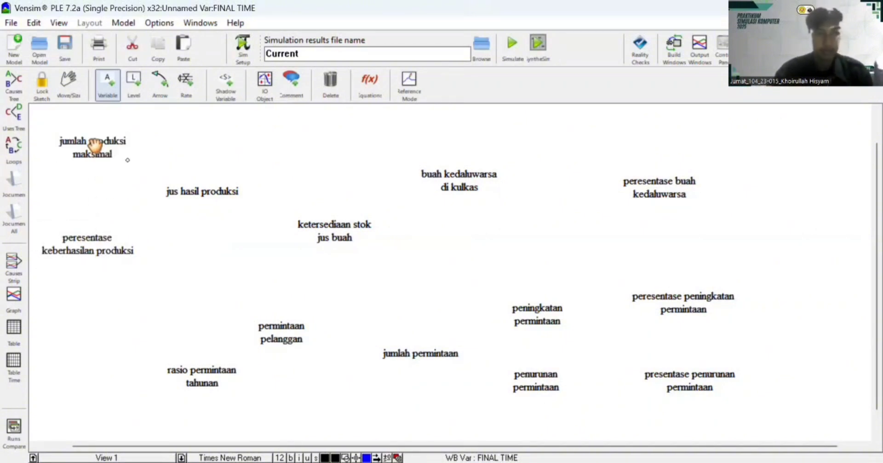
left_click_drag(93, 235, 97, 229)
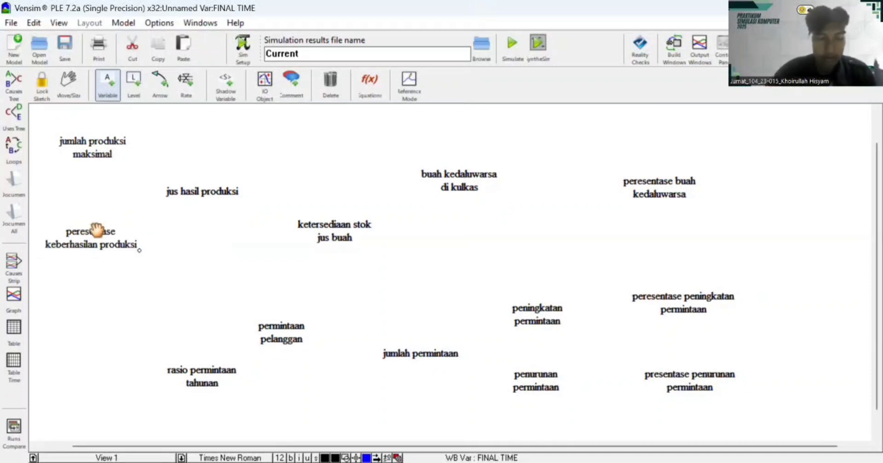
Draw arrows from "jumlah produksi maksimal" and "peresentase keberhasilan produksi" to "jus hasil produksi", curving the first outward above and the second outward below.
left_click(161, 93)
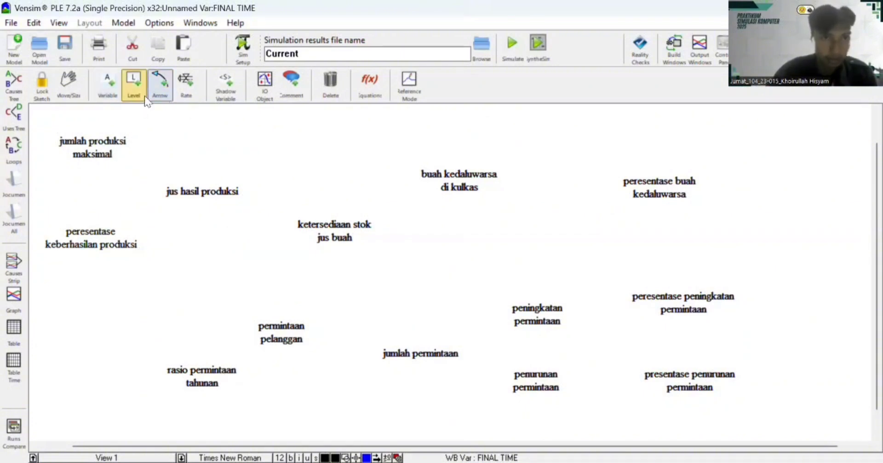
left_click(103, 140)
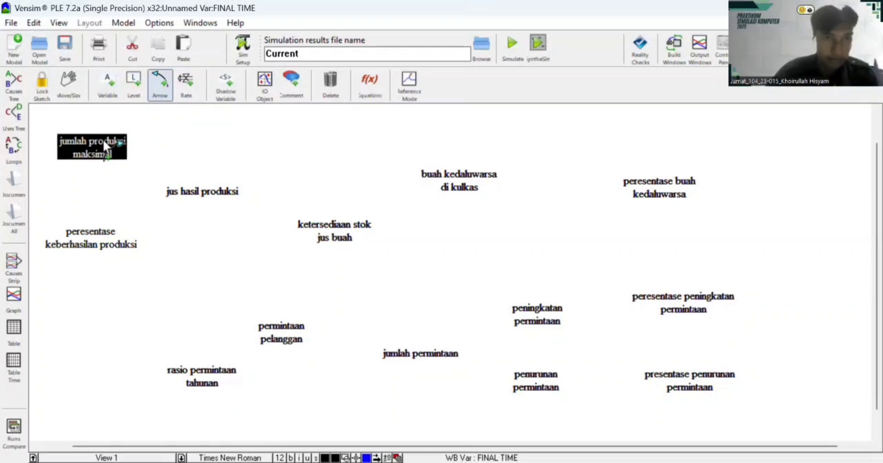
left_click(207, 189)
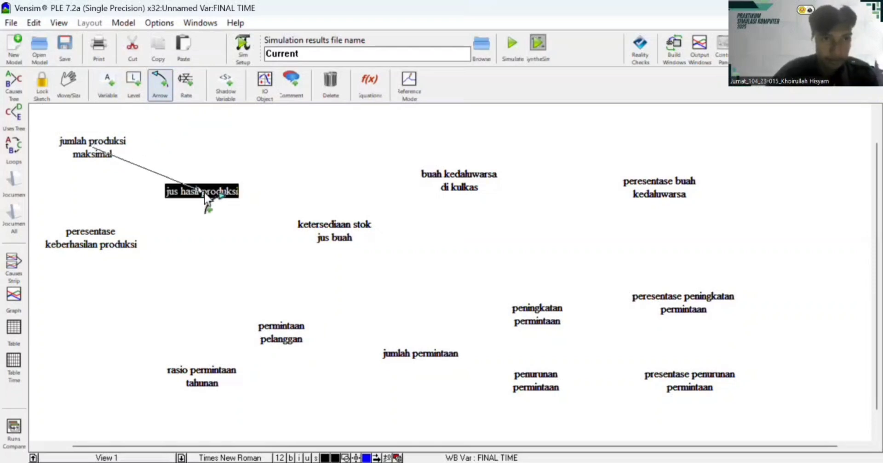
left_click_drag(149, 170, 193, 154)
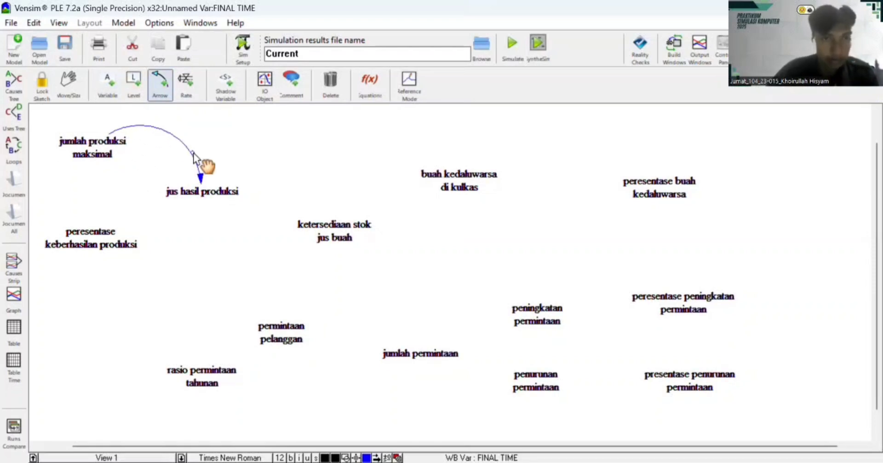
left_click(98, 247)
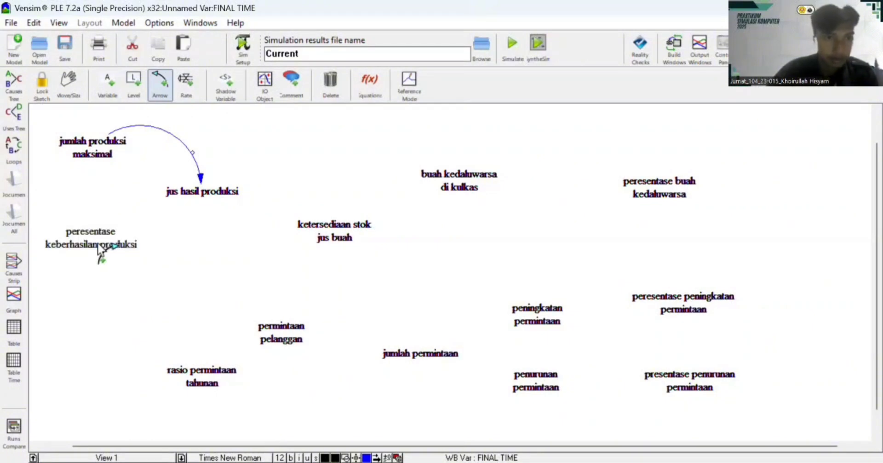
left_click(197, 203)
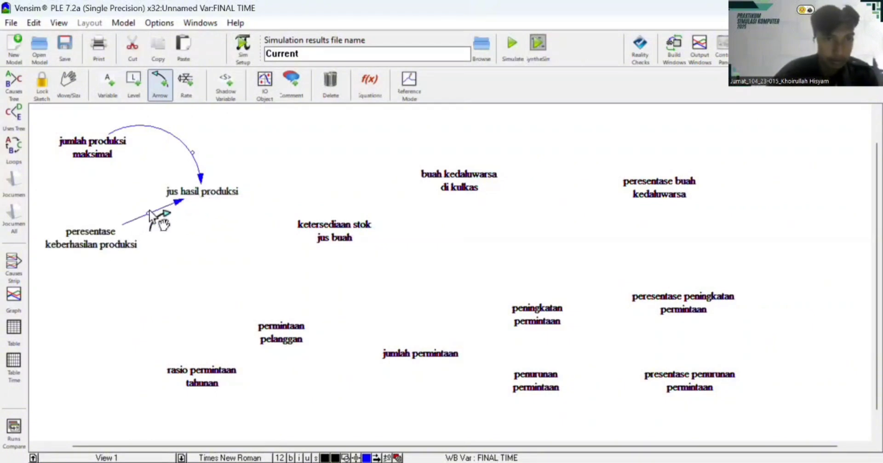
left_click_drag(149, 214, 183, 246)
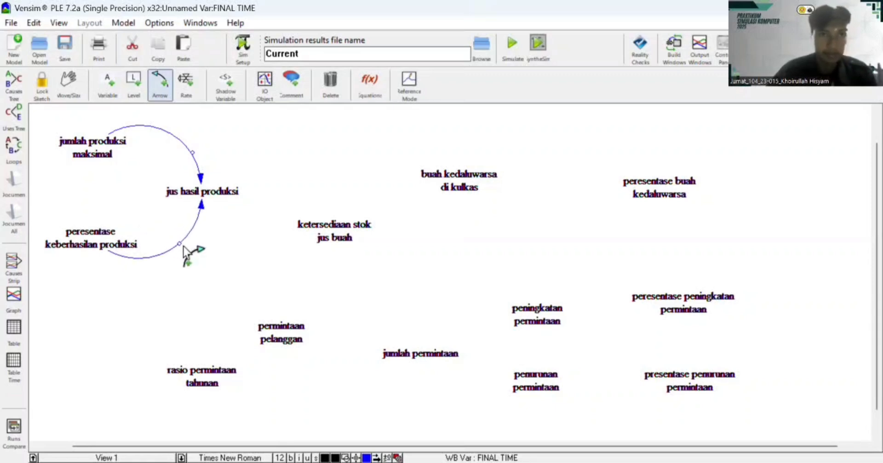
Rename the variable "jus hasil produksi" as "jus buah hasil produksi".
left_click(106, 87)
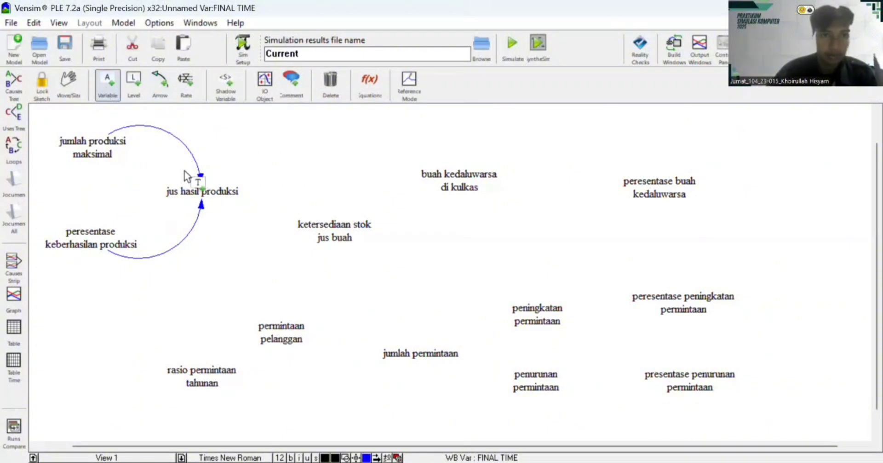
left_click(201, 189)
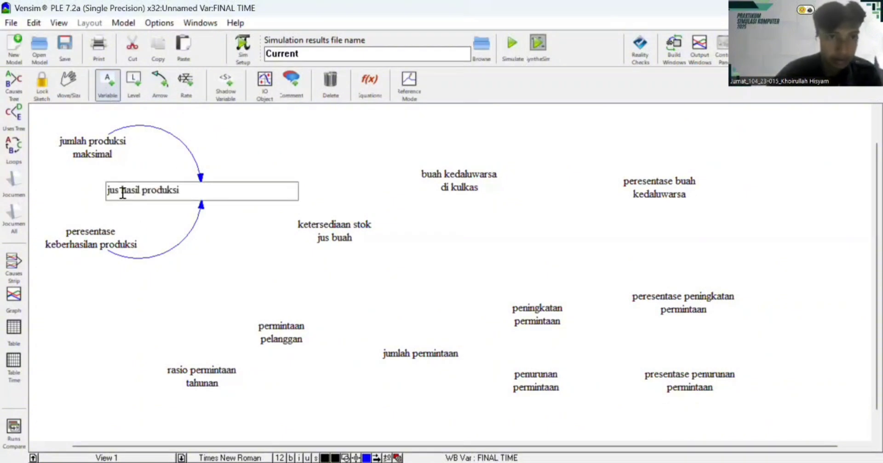
left_click(123, 190)
type("buah")
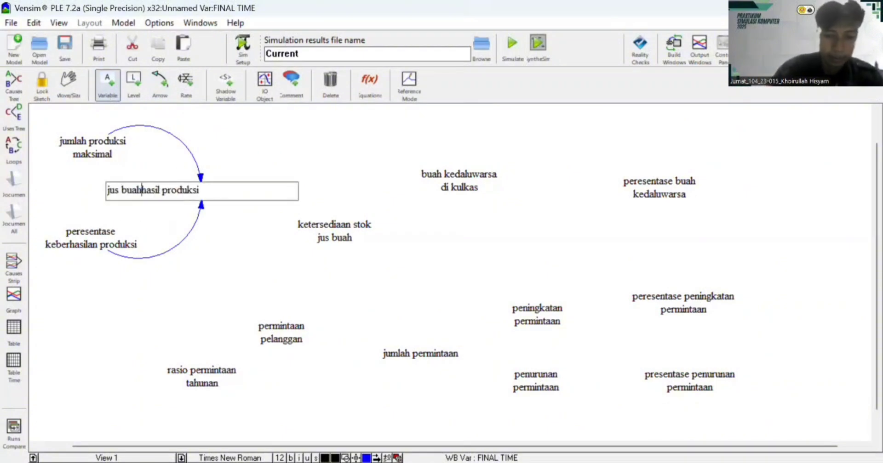
key("Return")
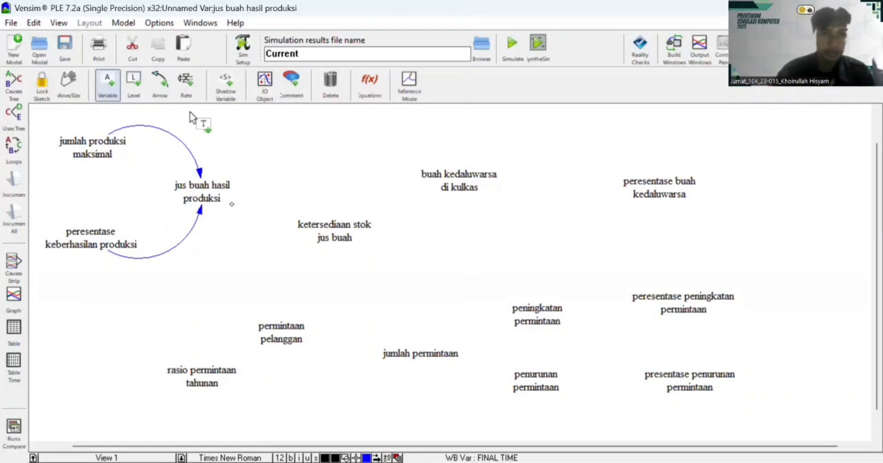
Draw an arrow from "jus buah hasil produksi" to "ketersediaan stok jus buah" and curve it upward.
left_click(160, 83)
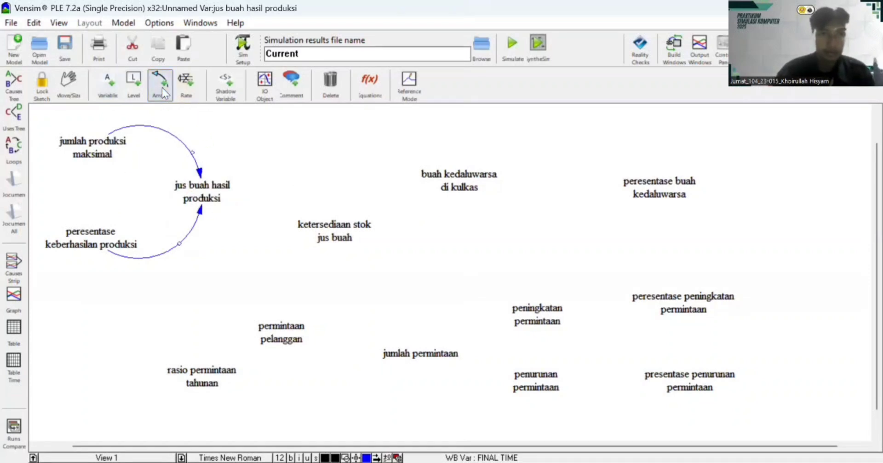
left_click(218, 187)
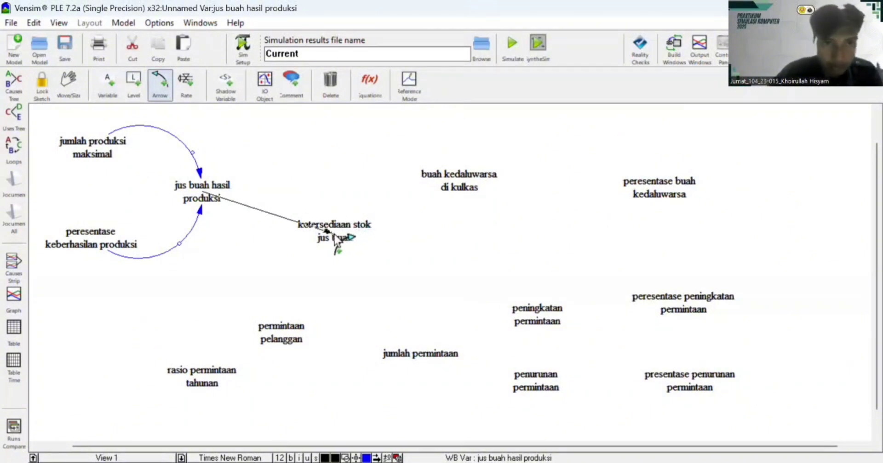
left_click(334, 236)
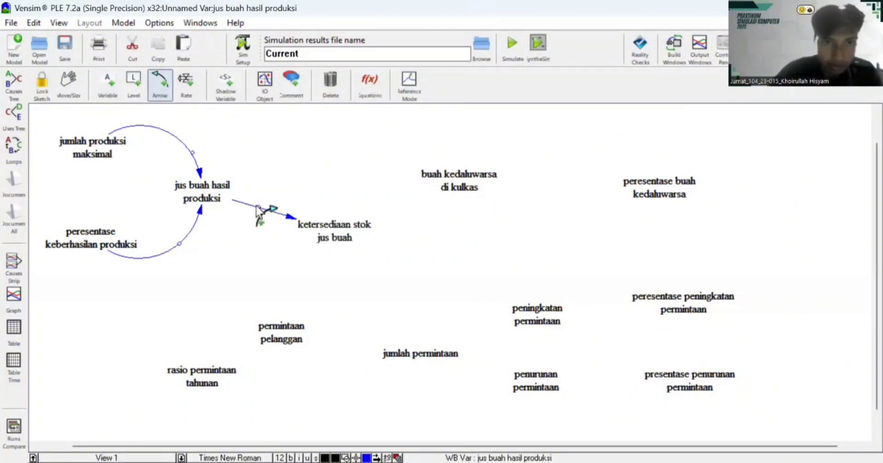
left_click_drag(259, 208, 311, 186)
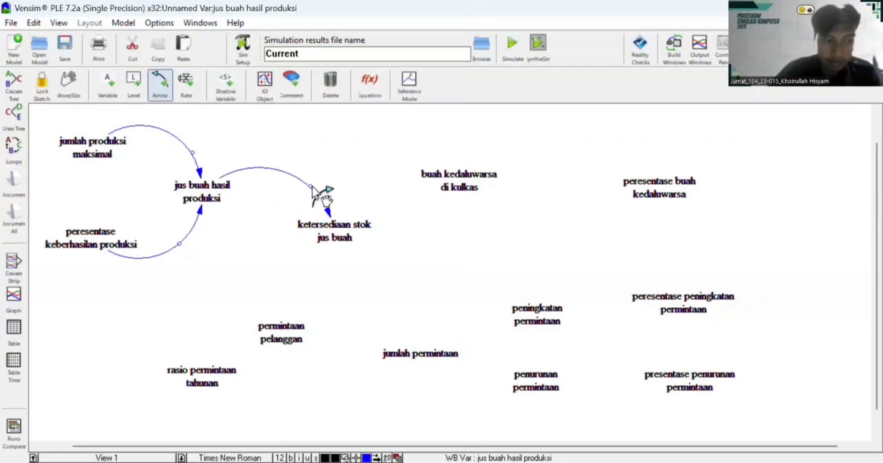
Link "ketersediaan stok jus buah" and "buah kedaluwarsa di kulkas" in a loop, with the outgoing arrow curved above and the return arrow curved below.
left_click(340, 235)
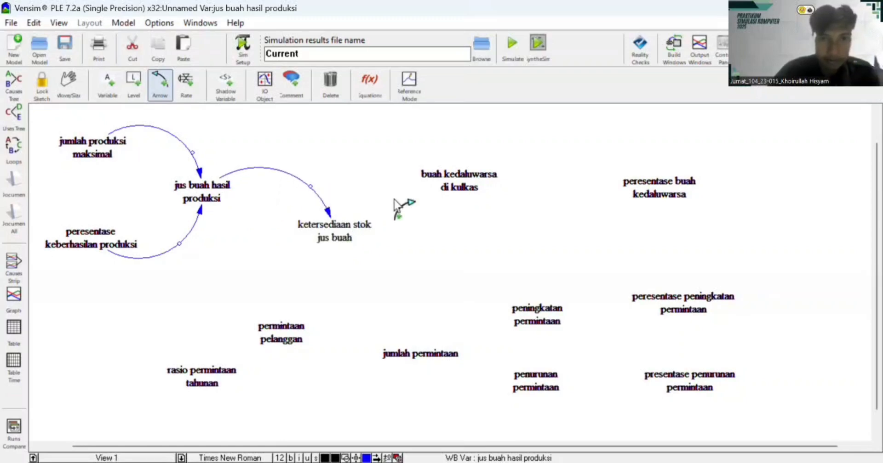
left_click(460, 181)
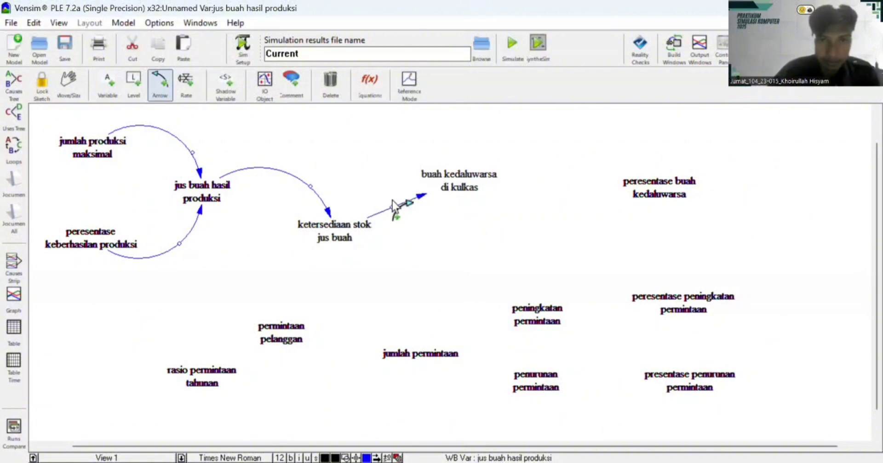
left_click_drag(391, 208, 370, 174)
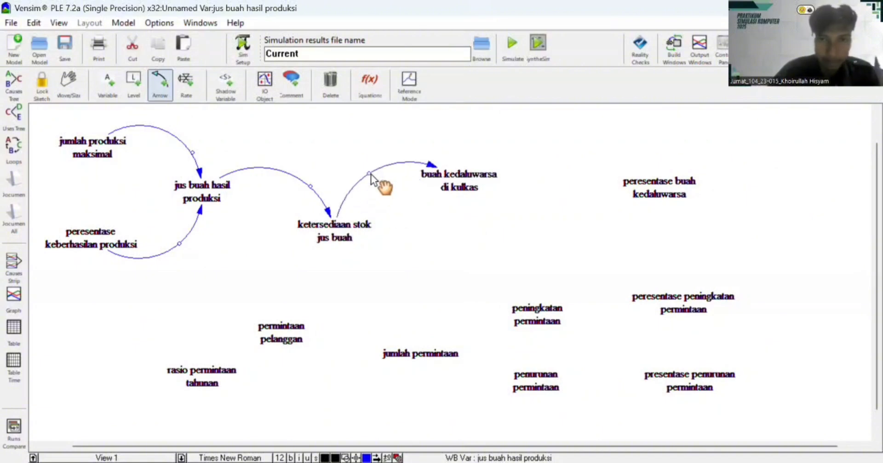
left_click(465, 181)
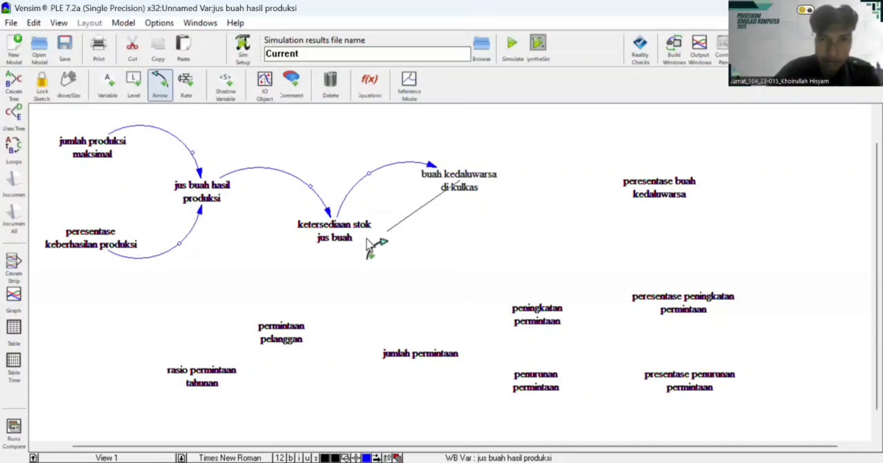
left_click(350, 240)
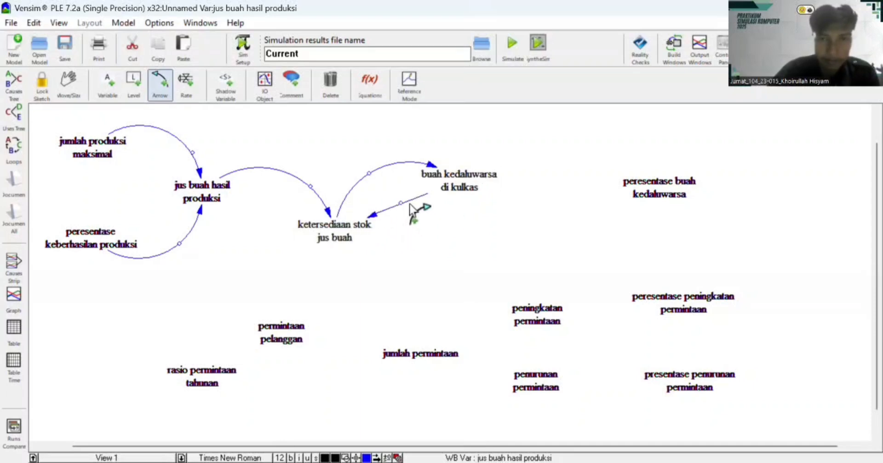
left_click_drag(402, 204, 422, 230)
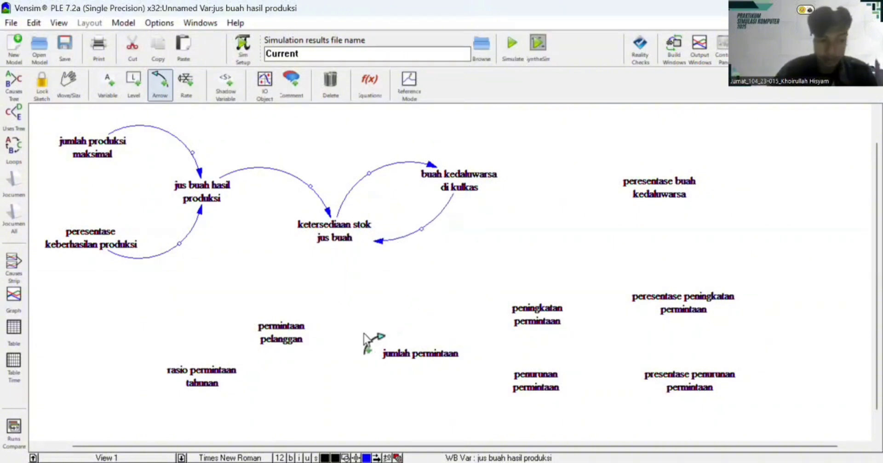
Draw an arrow from "jumlah permintaan" to "peningkatan permintaan" and curve it upward.
left_click(409, 355)
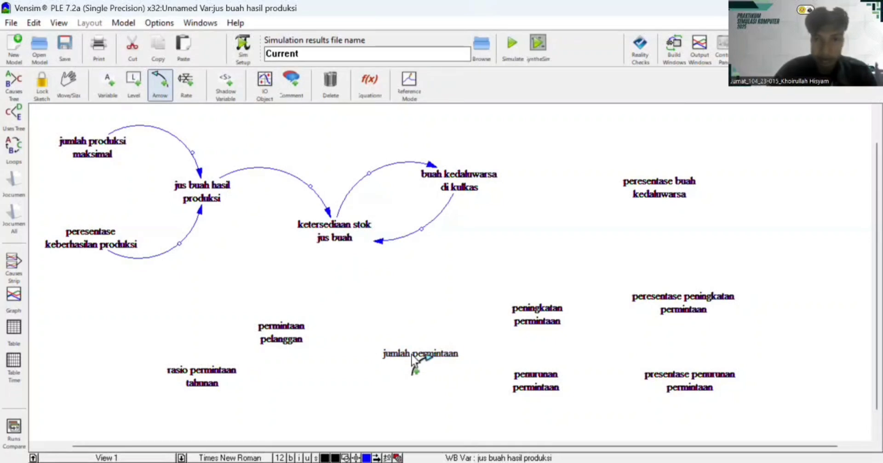
left_click(541, 318)
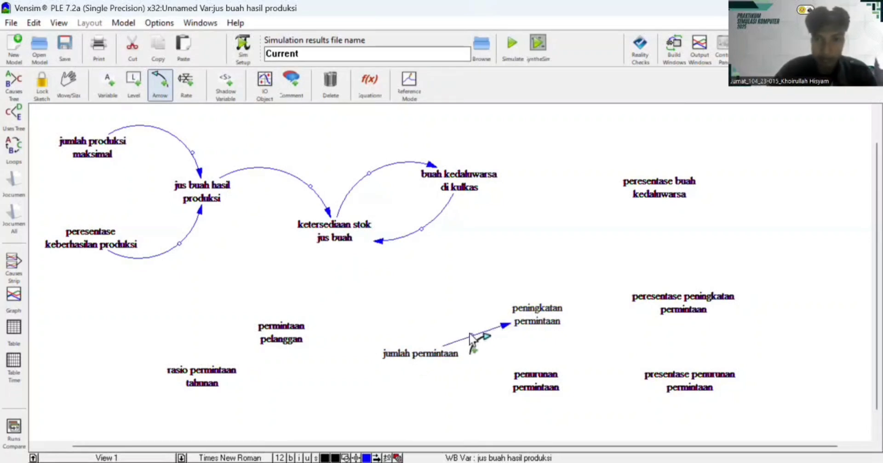
left_click_drag(470, 338, 442, 313)
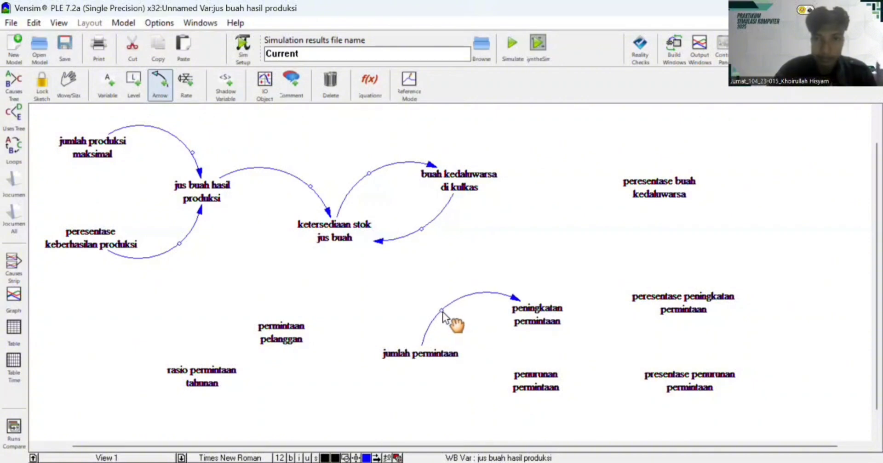
Link "jumlah permintaan" and "penurunan permintaan" in a loop, with the outgoing arrow curved below and a nearly straight return arrow.
left_click(429, 359)
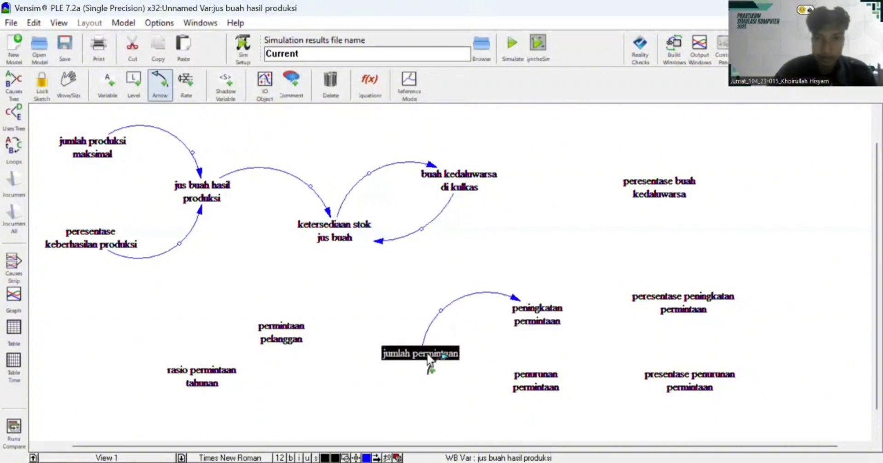
left_click(536, 387)
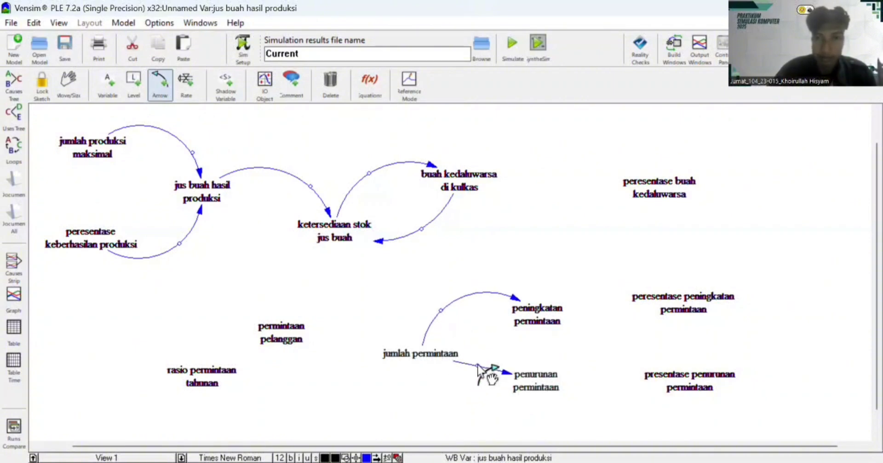
left_click_drag(478, 365, 482, 403)
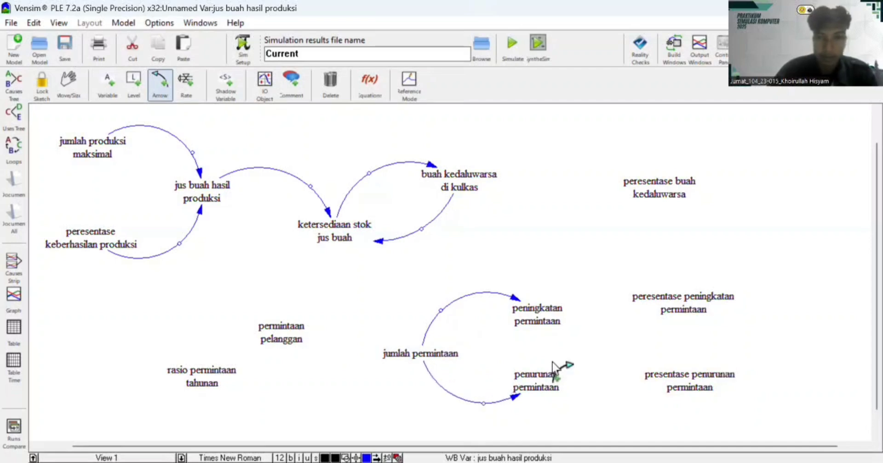
left_click(533, 377)
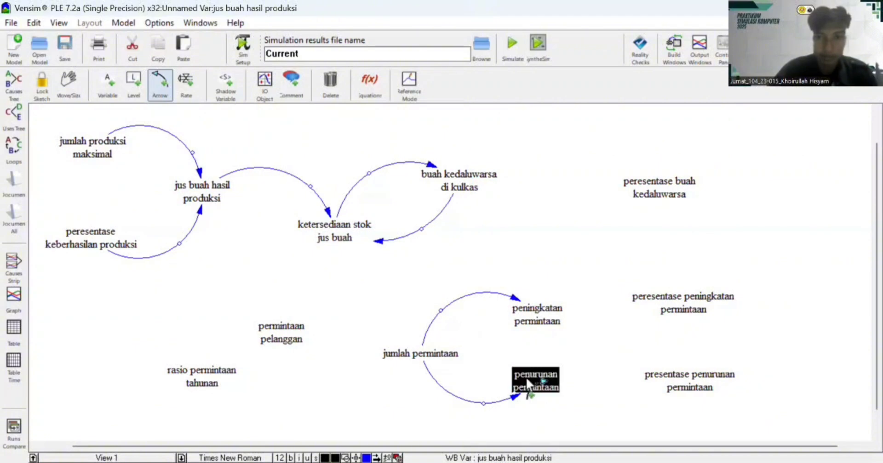
left_click(429, 354)
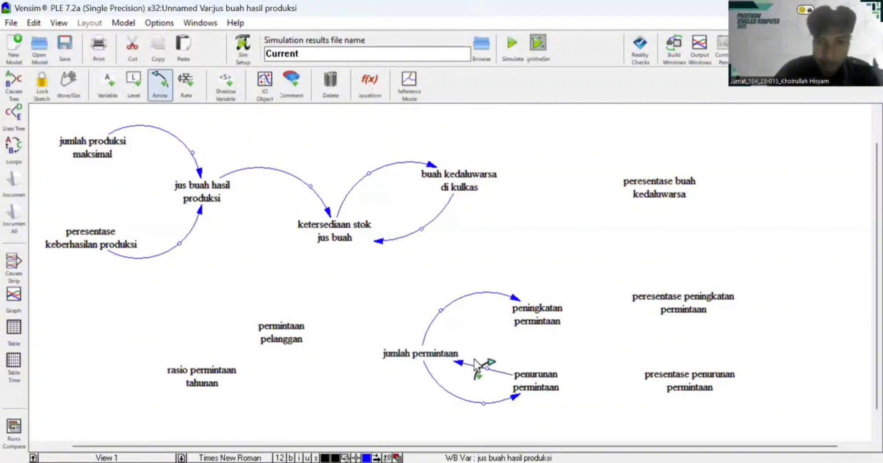
mouse_move(487, 367)
left_mouse_down()
mouse_move(501, 356)
mouse_move(502, 367)
left_mouse_up()
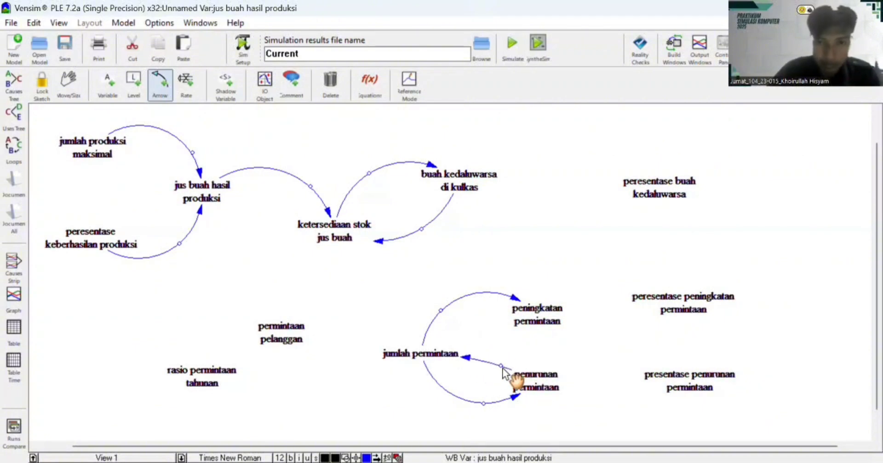
Draw a return arrow from "peningkatan permintaan" to "jumlah permintaan" and bend it slightly downward.
left_click(535, 317)
left_click_drag(453, 353, 506, 341)
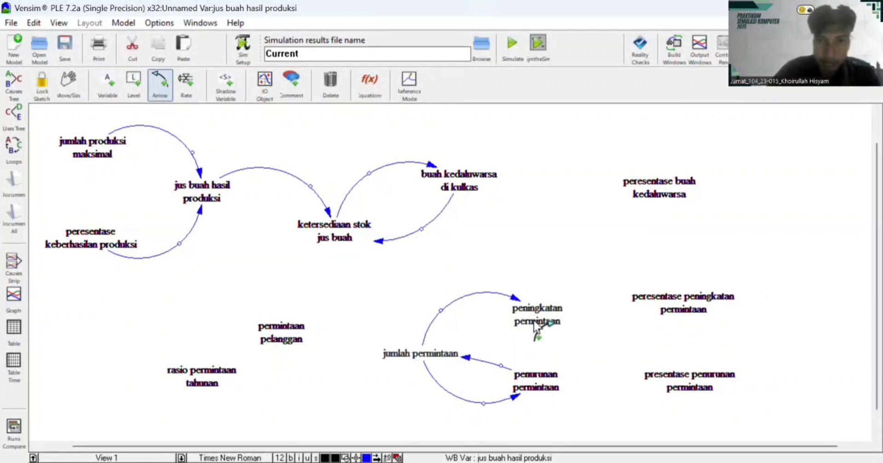
left_click(537, 321)
left_click(457, 355)
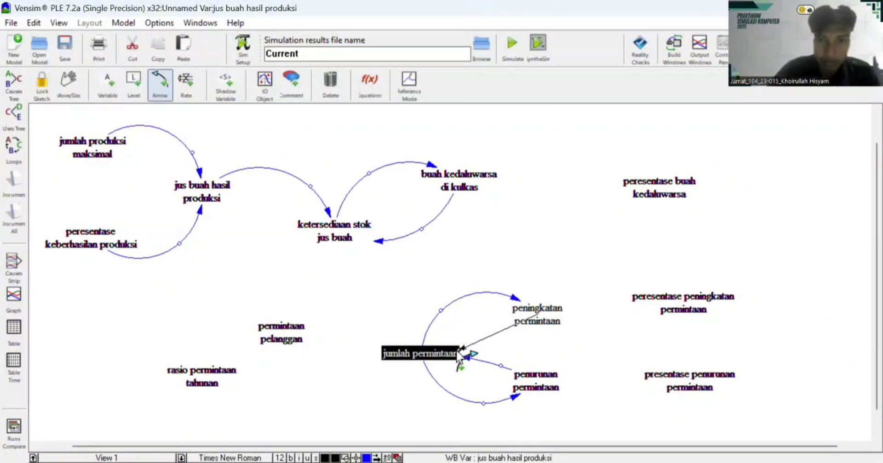
left_click_drag(481, 333, 502, 337)
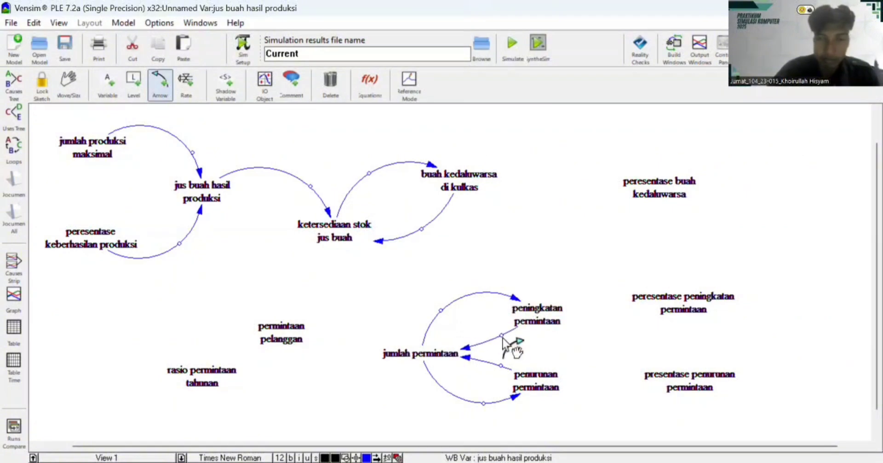
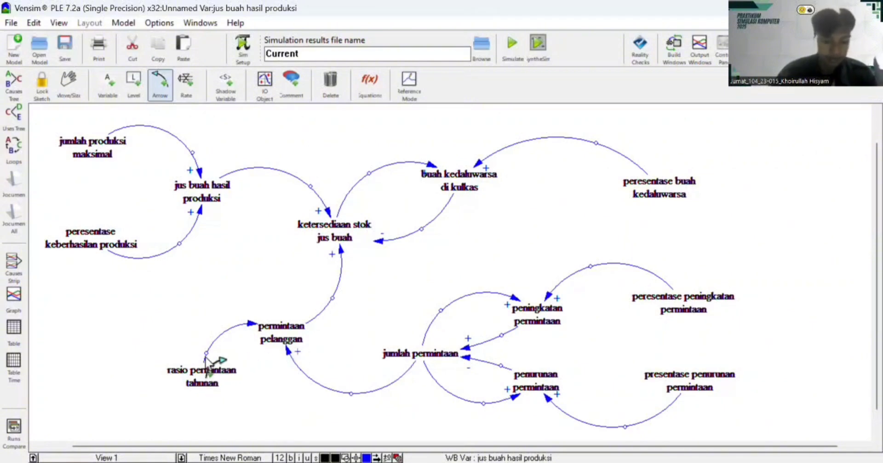
Set a + polarity on the arrow from "rasio permintaan tahunan" to "permintaan pelanggan".
left_click(252, 324)
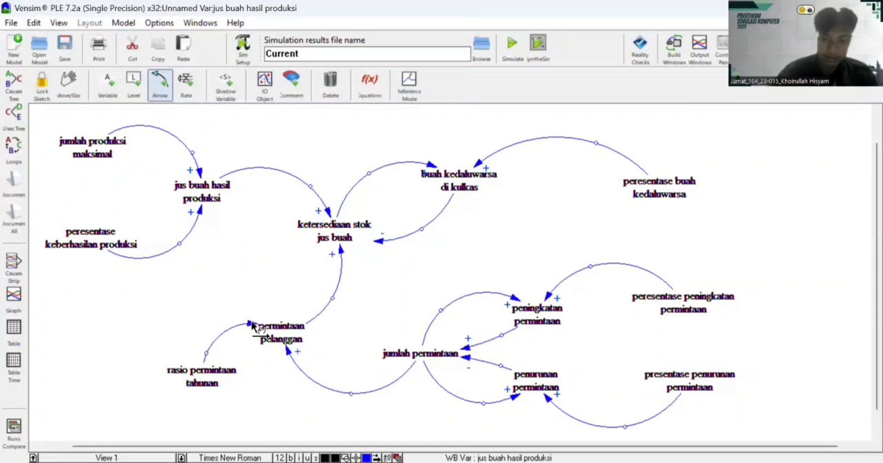
right_click(252, 324)
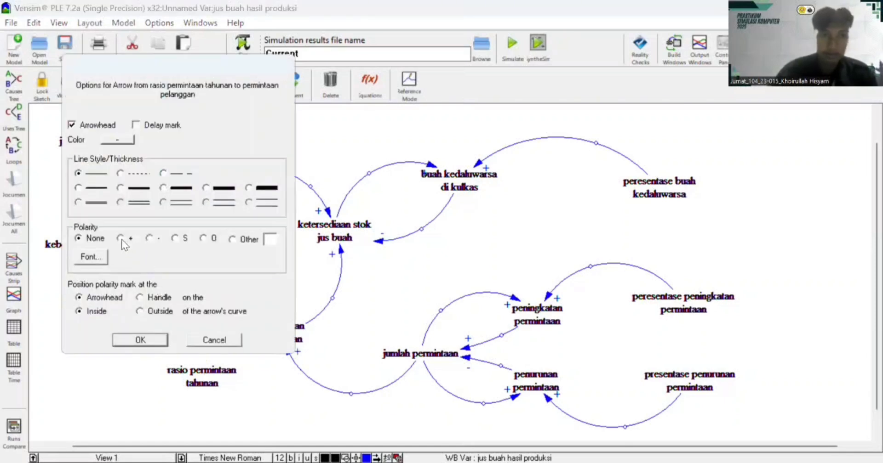
left_click(140, 342)
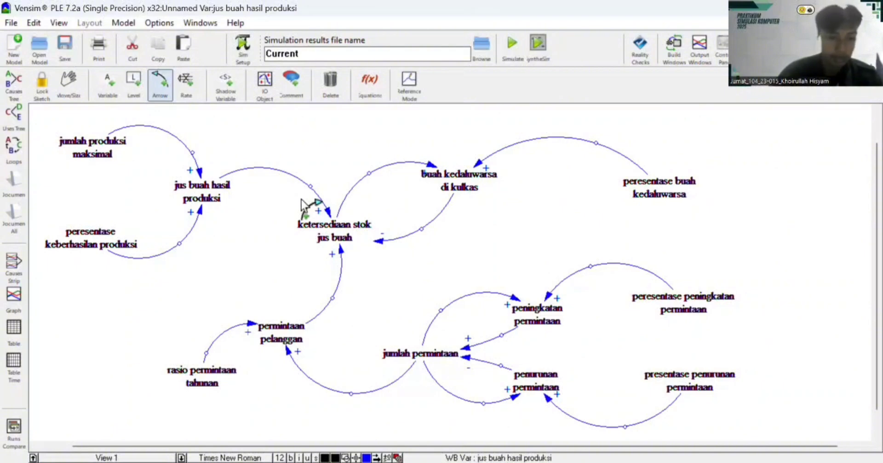
key("ctrl+a")
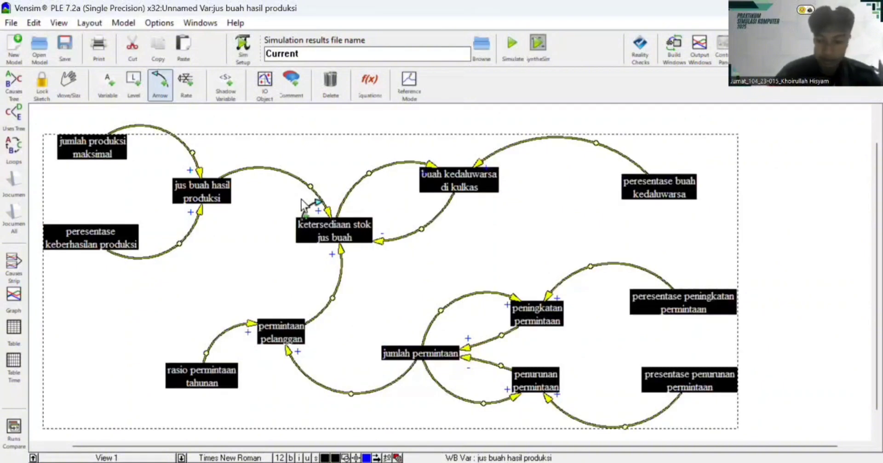
left_click(302, 205)
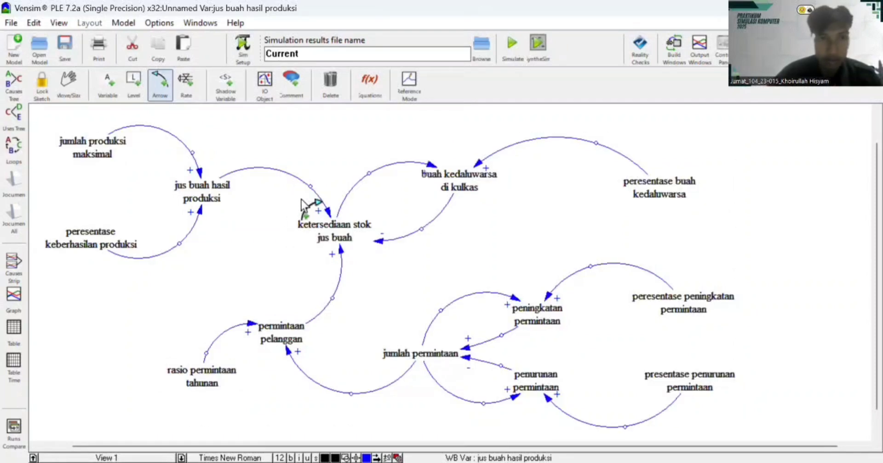
left_click(262, 173)
key("1")
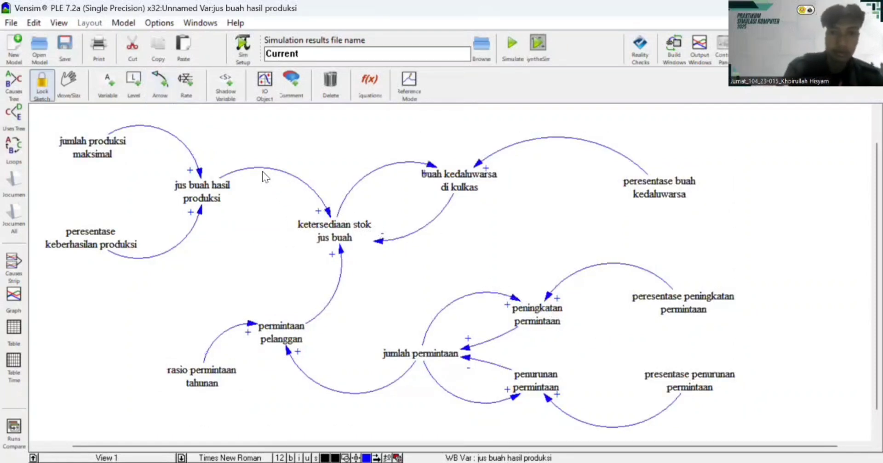
left_click(69, 87)
key("ctrl+a")
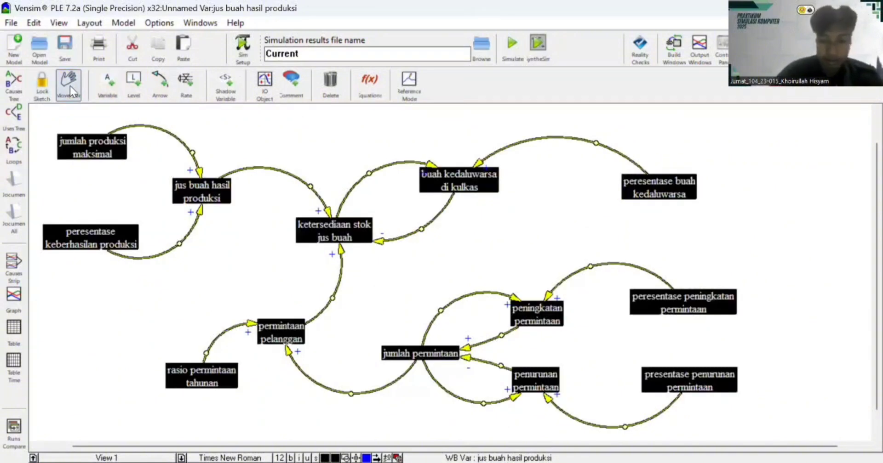
right_click(70, 86)
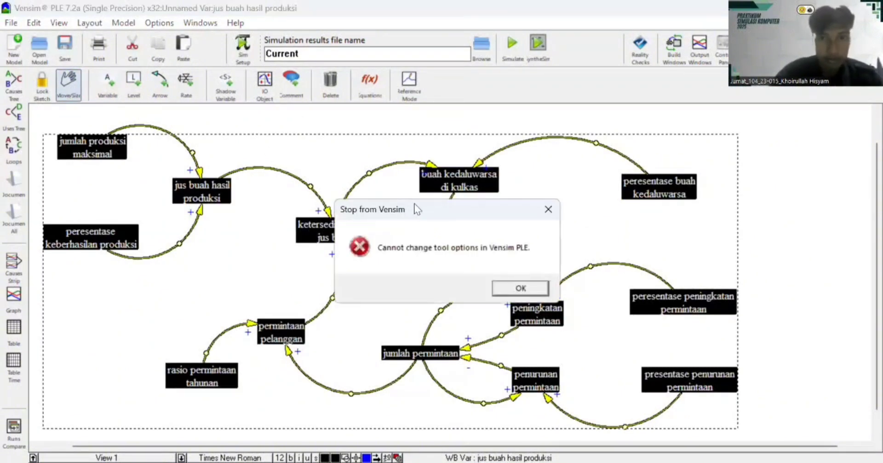
left_click(499, 288)
left_click(358, 238)
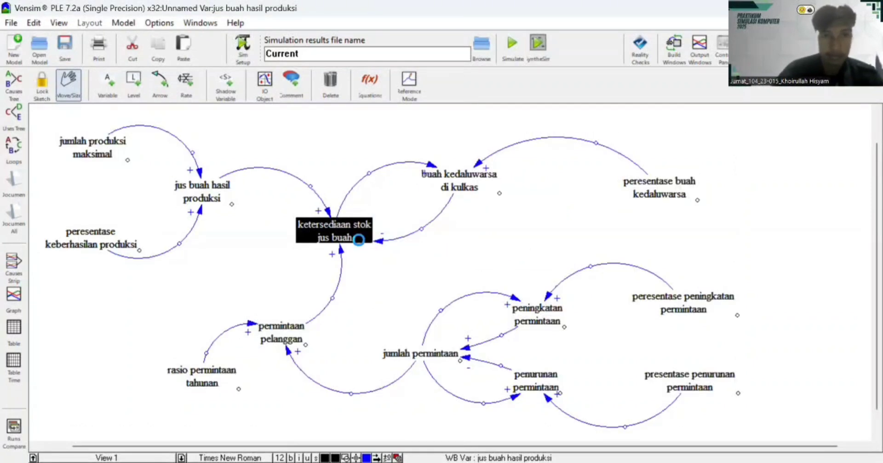
right_click(359, 240)
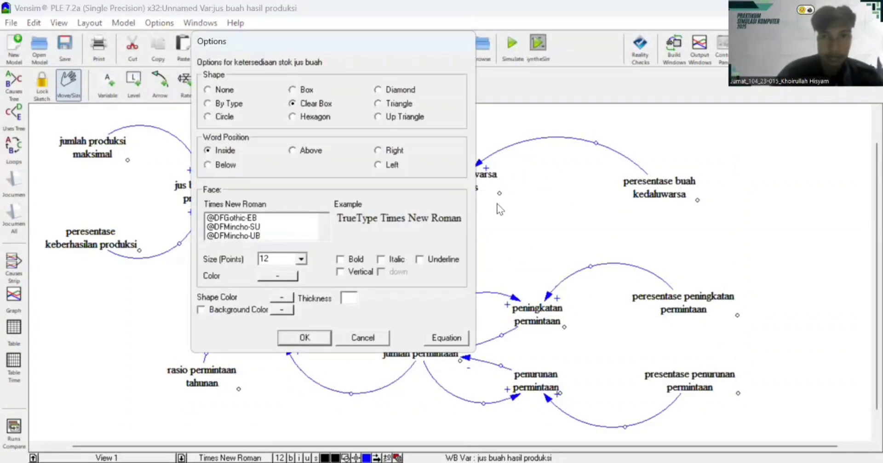
left_click(348, 343)
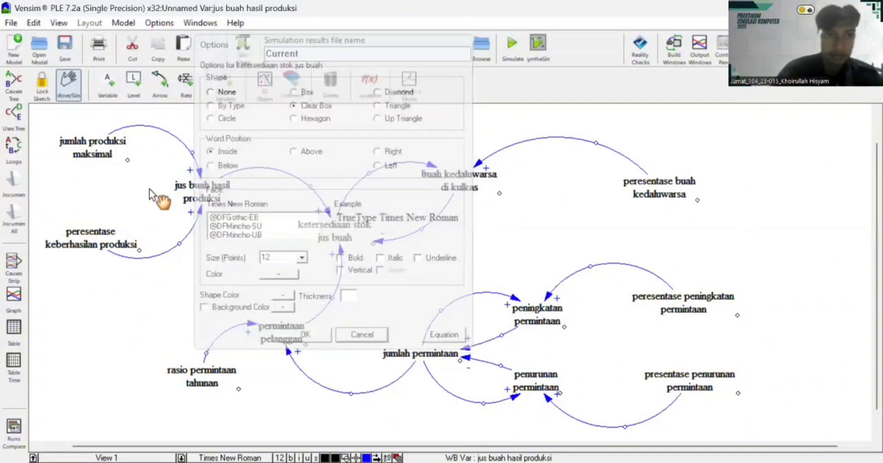
Set the view's default arrow color to yellow for the whole causal loop diagram.
key("ctrl+a")
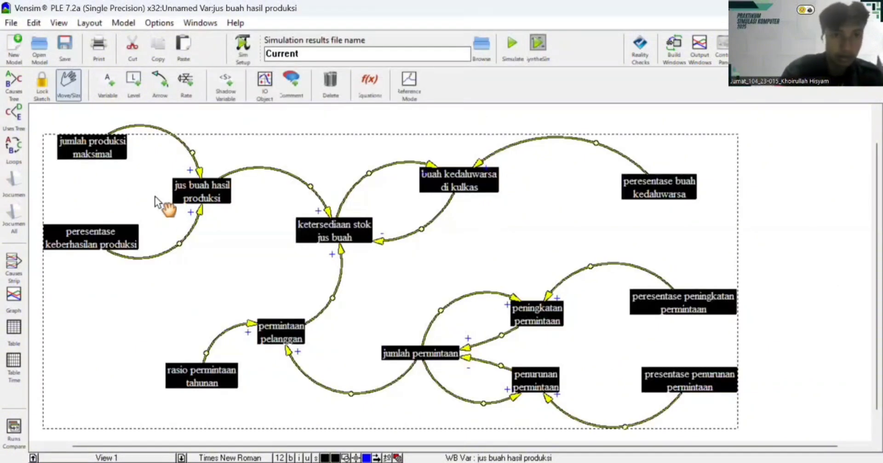
right_click(155, 197)
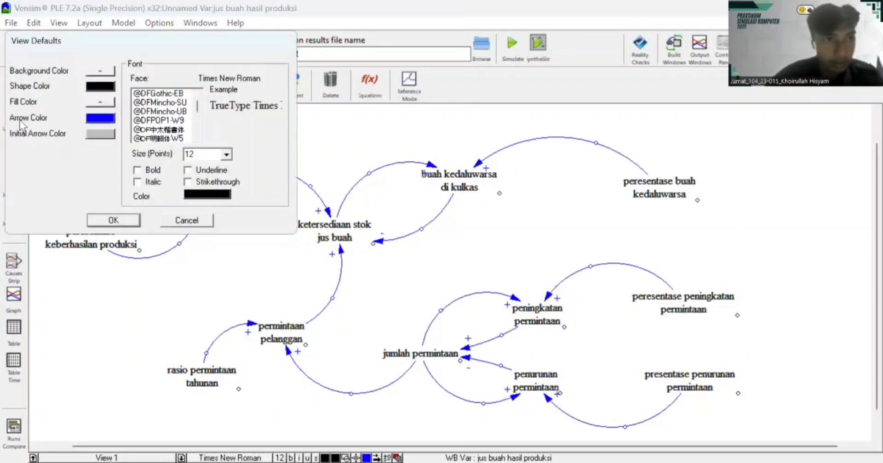
left_click(108, 120)
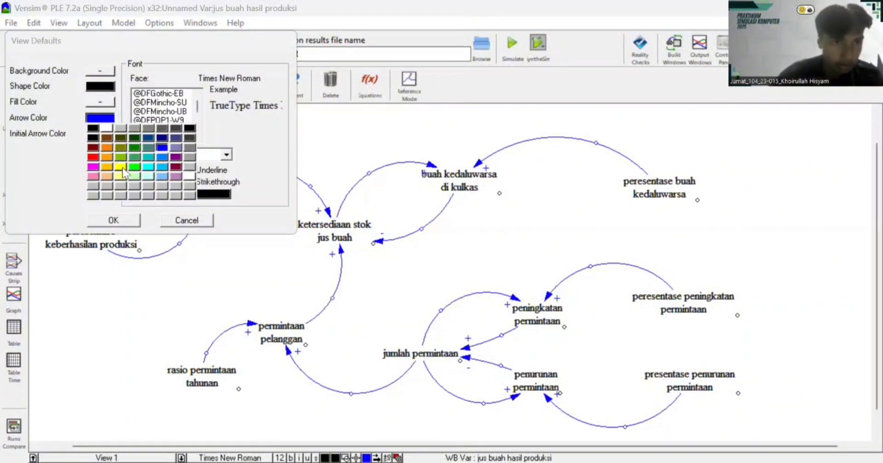
left_click(122, 167)
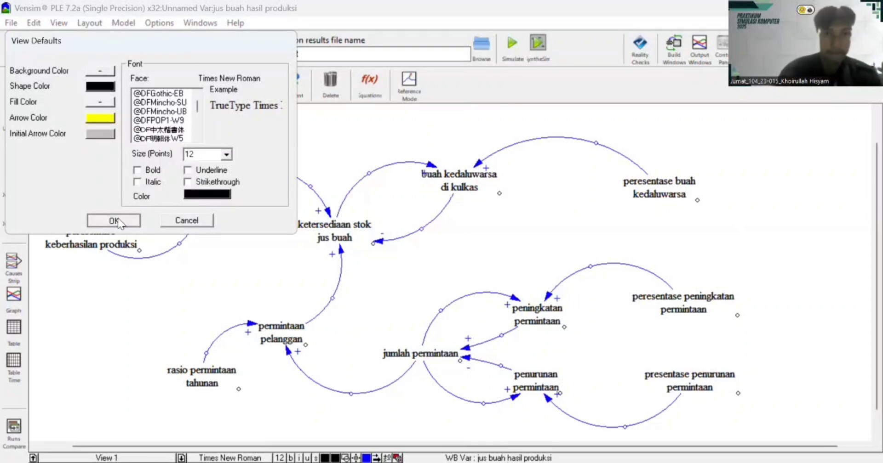
left_click(115, 222)
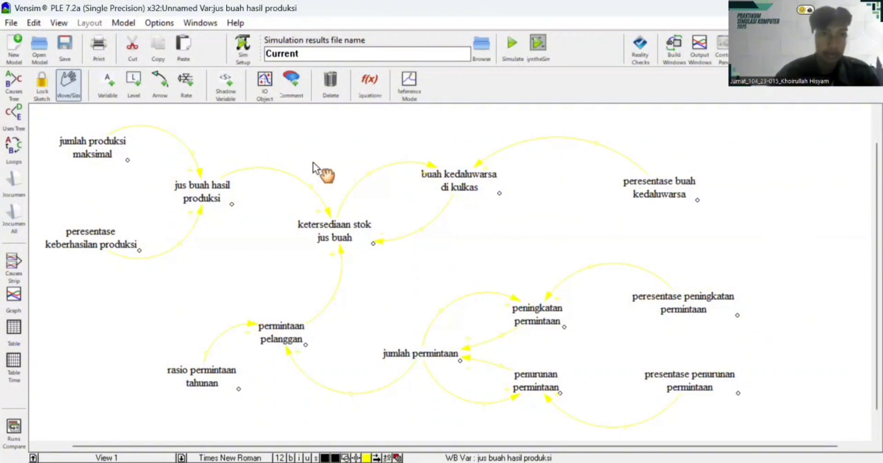
Examine the causes tree of "jus buah hasil produksi", declining to save the sketch for automated backup, and close it.
left_click(18, 88)
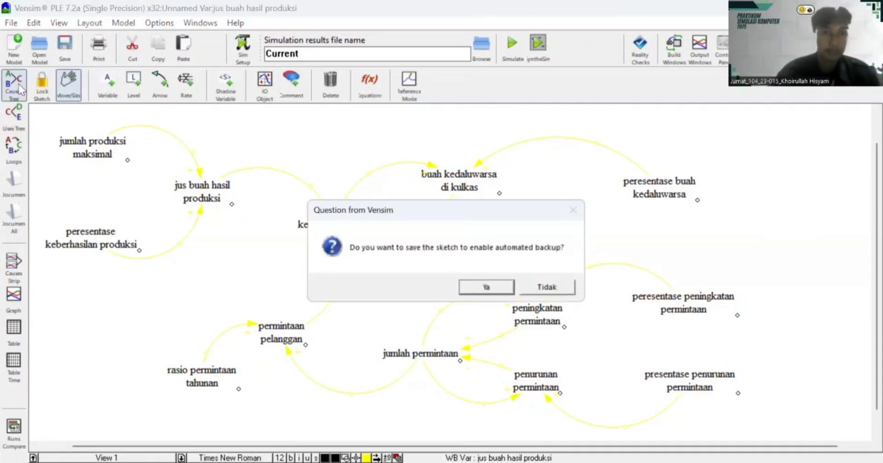
left_click(550, 289)
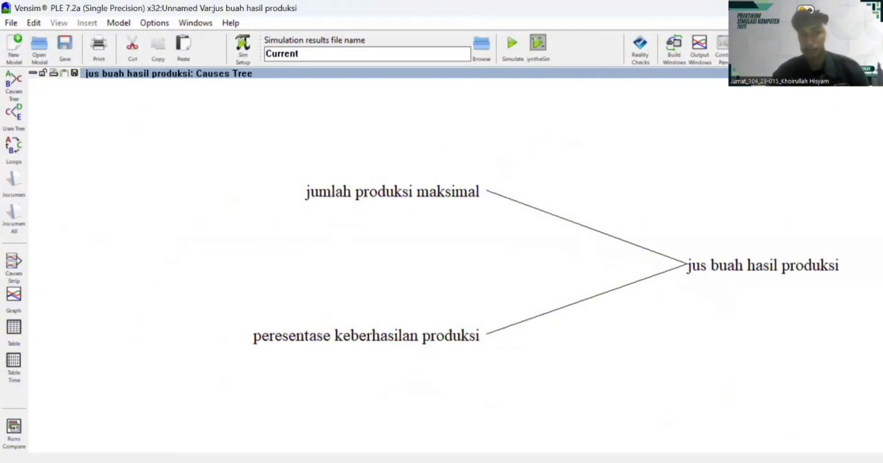
key("Escape")
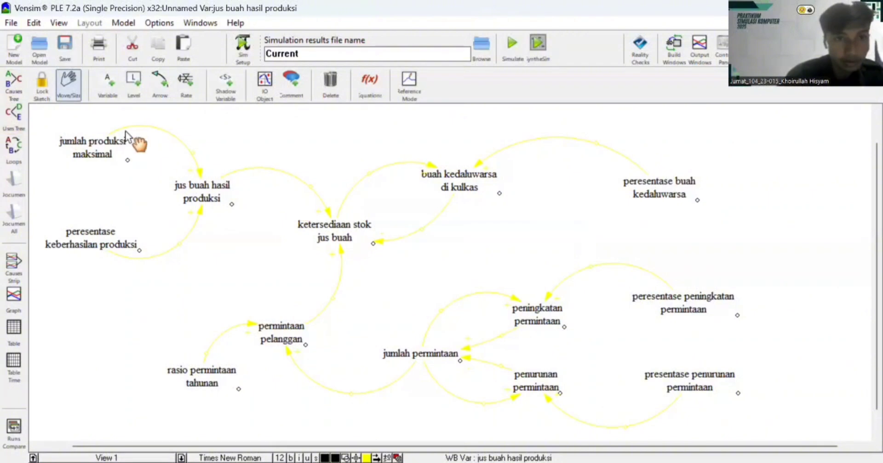
left_click(18, 82)
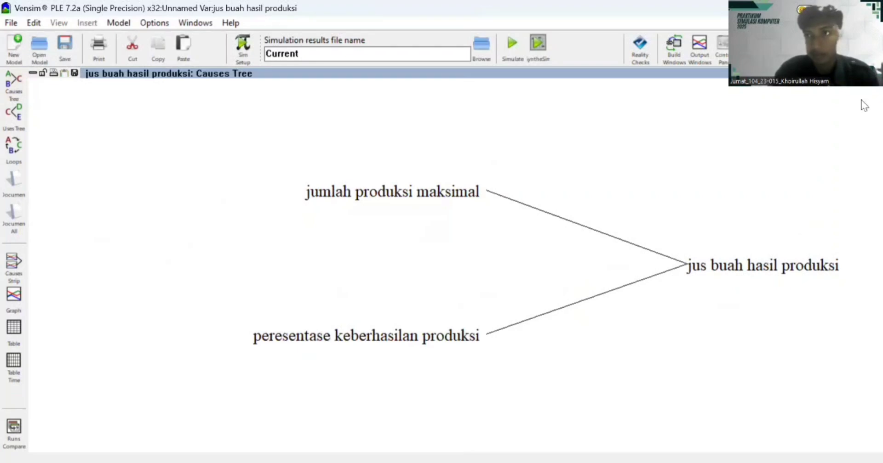
left_click(876, 73)
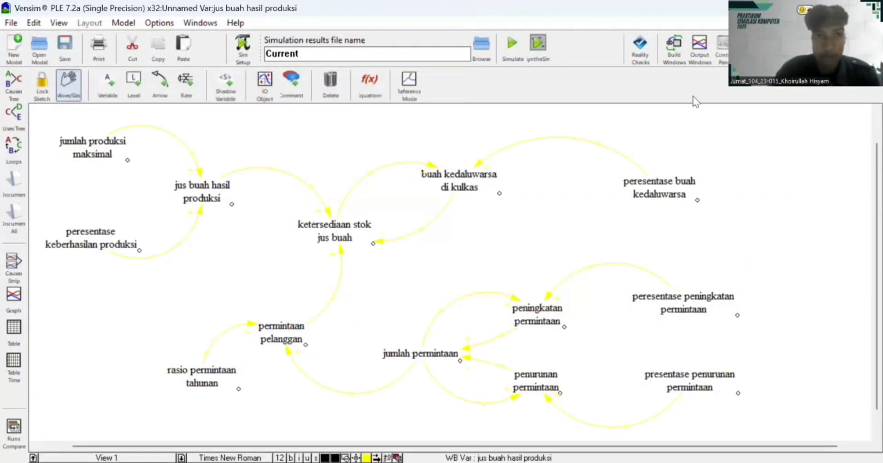
Examine the causes tree of "ketersediaan stok jus buah" and close it.
left_click(341, 234)
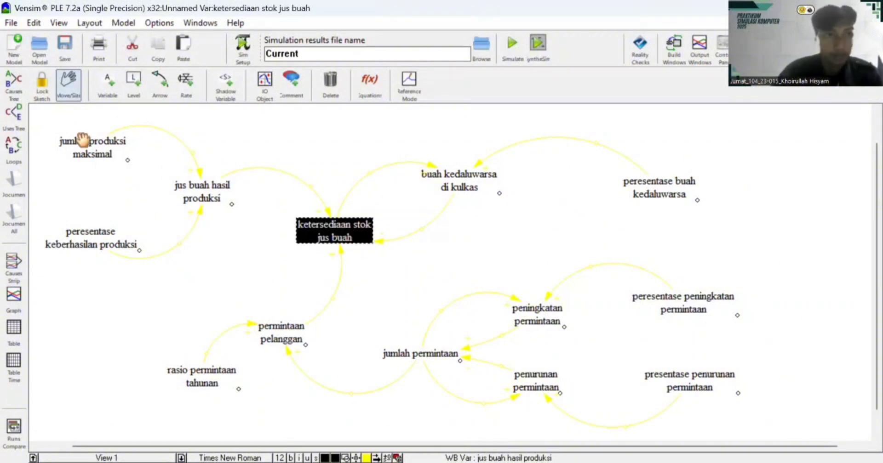
left_click(20, 95)
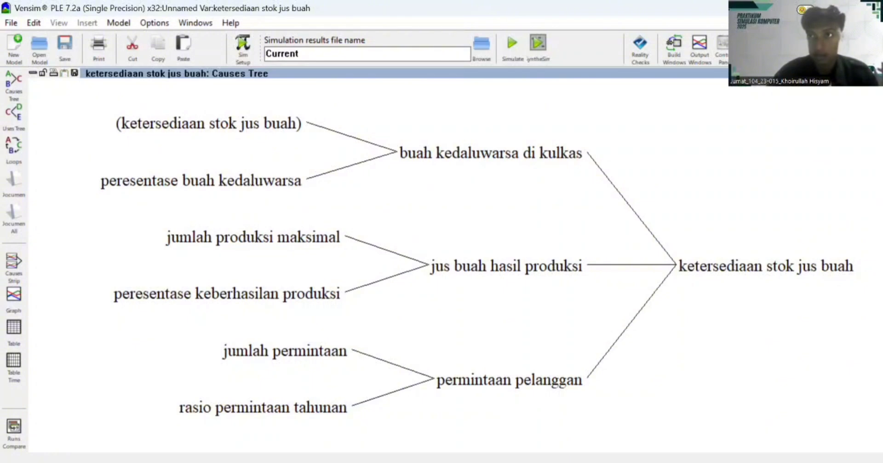
left_click(32, 73)
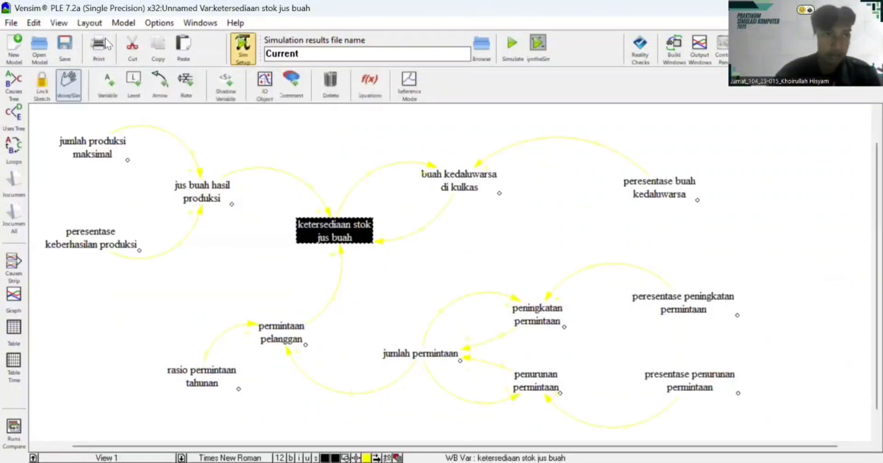
Save the model as "Software Vensim" in the Unduhan folder as a text format model (*.mdl).
left_click(11, 22)
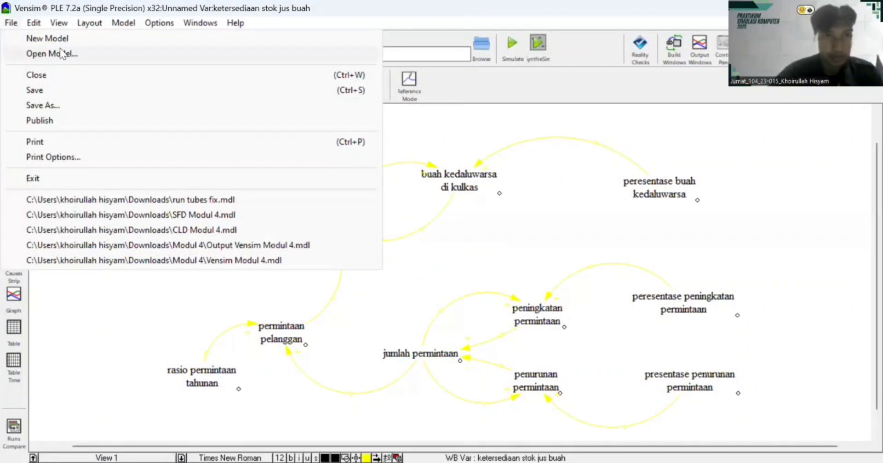
left_click(62, 90)
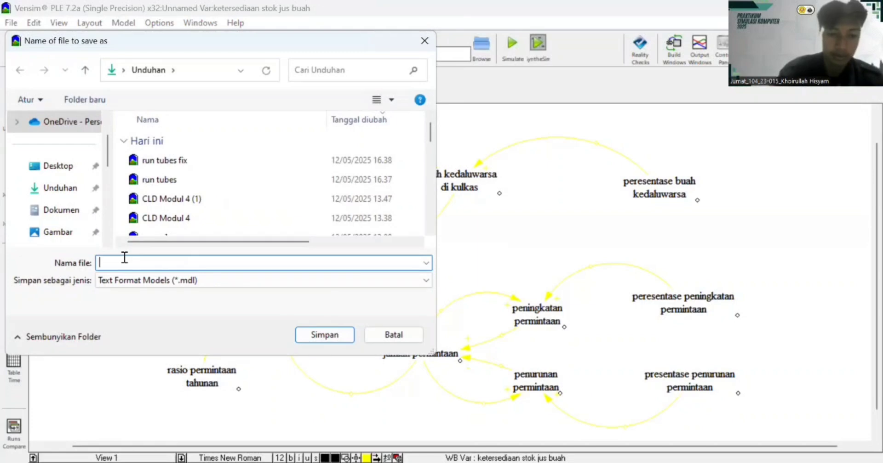
type("So")
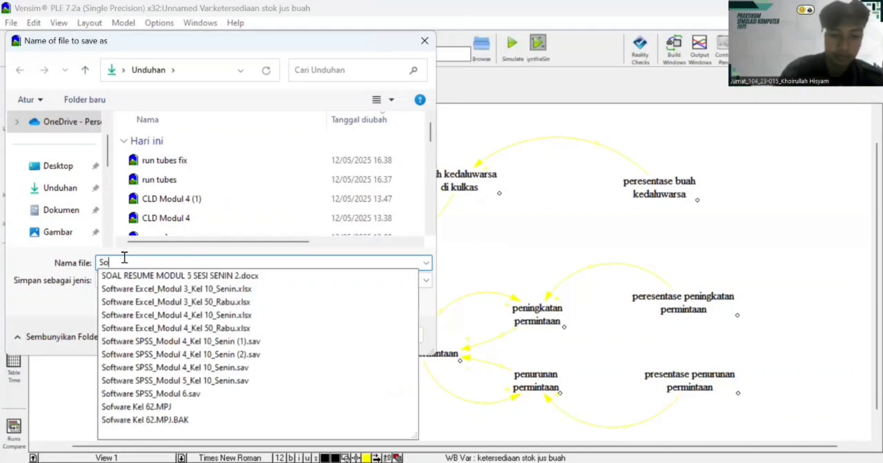
type("ftware")
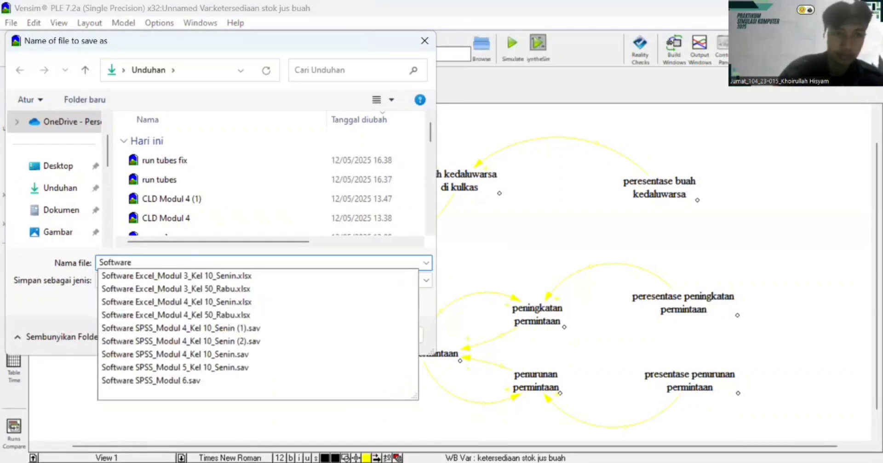
type(" Vensim")
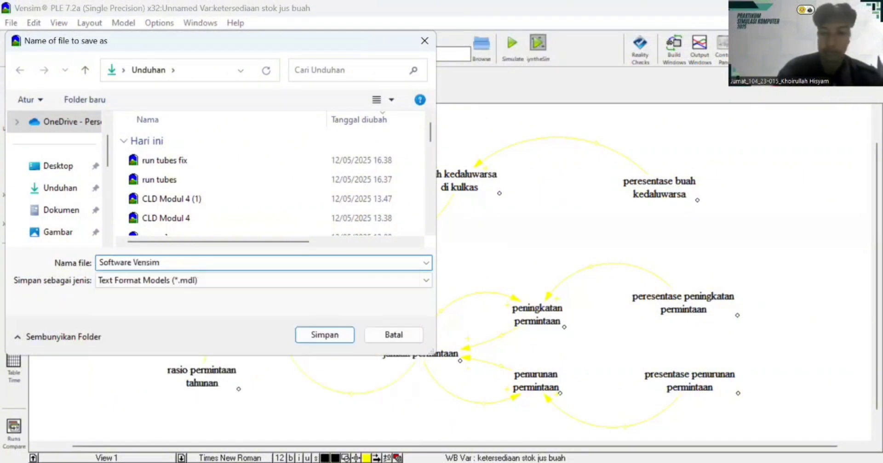
key("Return")
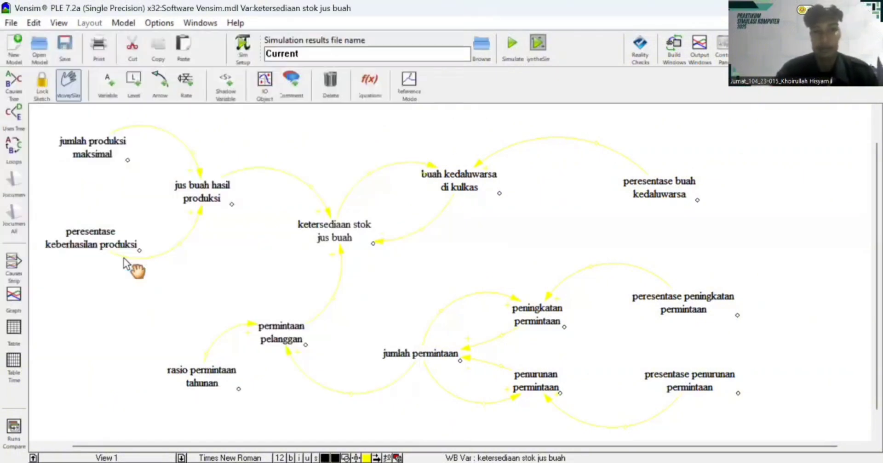